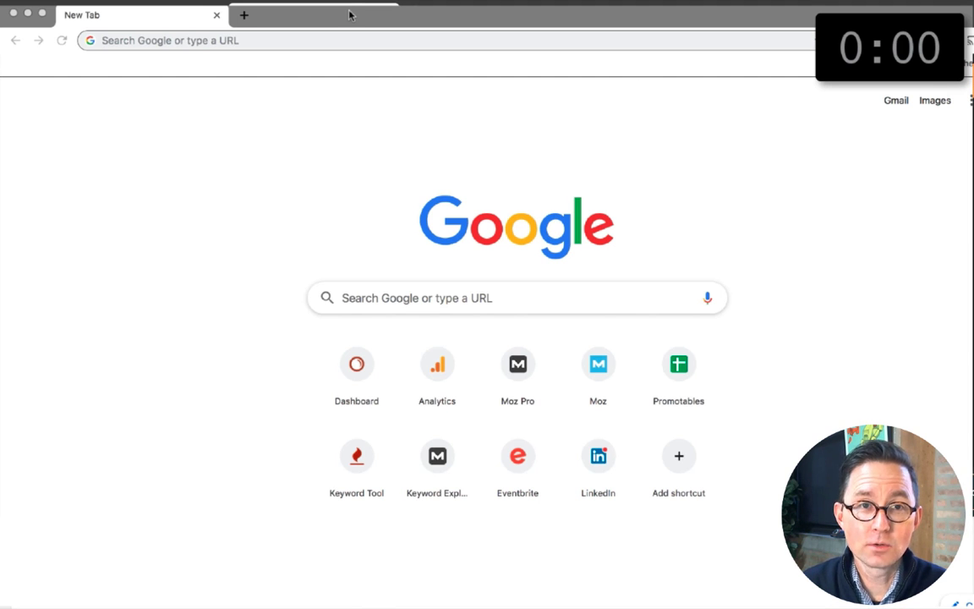
# Step: Search Google Drive for "master template" and open the MASTER Article Template document
pyautogui.click(331, 38)
pyautogui.write('drive.google.com')
pyautogui.press('Tab')
pyautogui.write('master template')
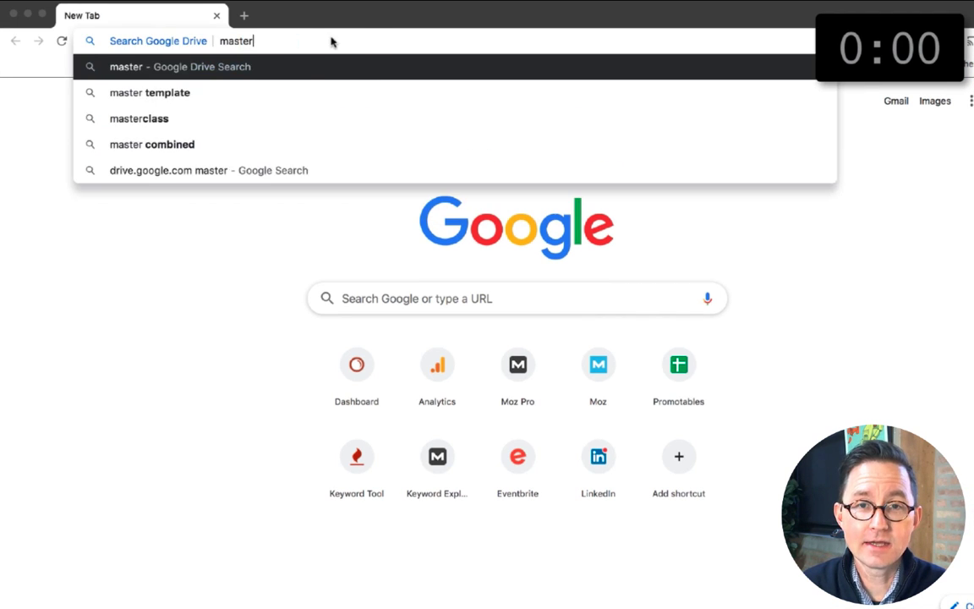
pyautogui.press('Return')
pyautogui.doubleClick(311, 194)
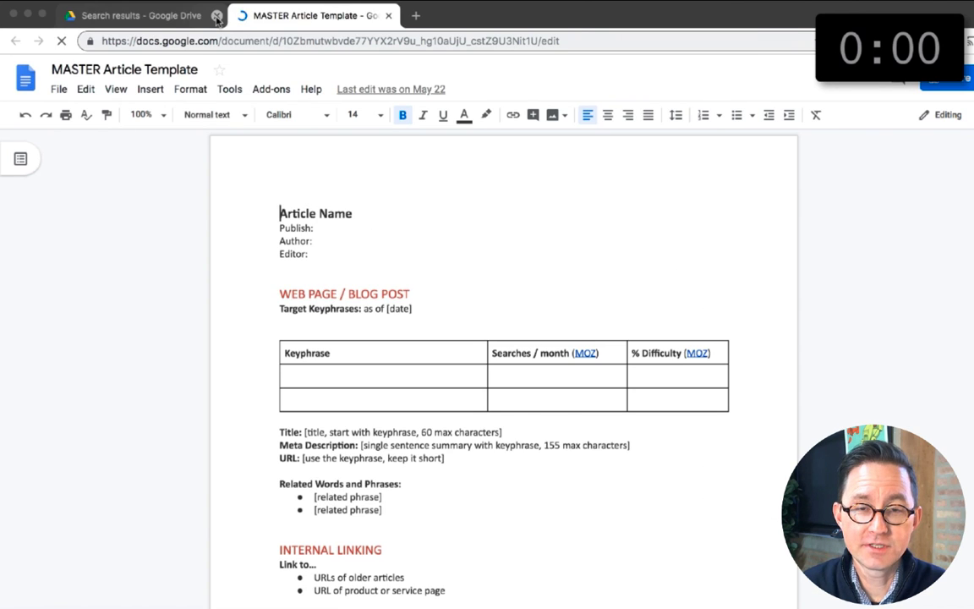
# Step: Make a copy of the article template named "Bounce Rate"
pyautogui.click(58, 89)
pyautogui.click(101, 177)
pyautogui.write('Bounce Rate')
pyautogui.click(600, 442)
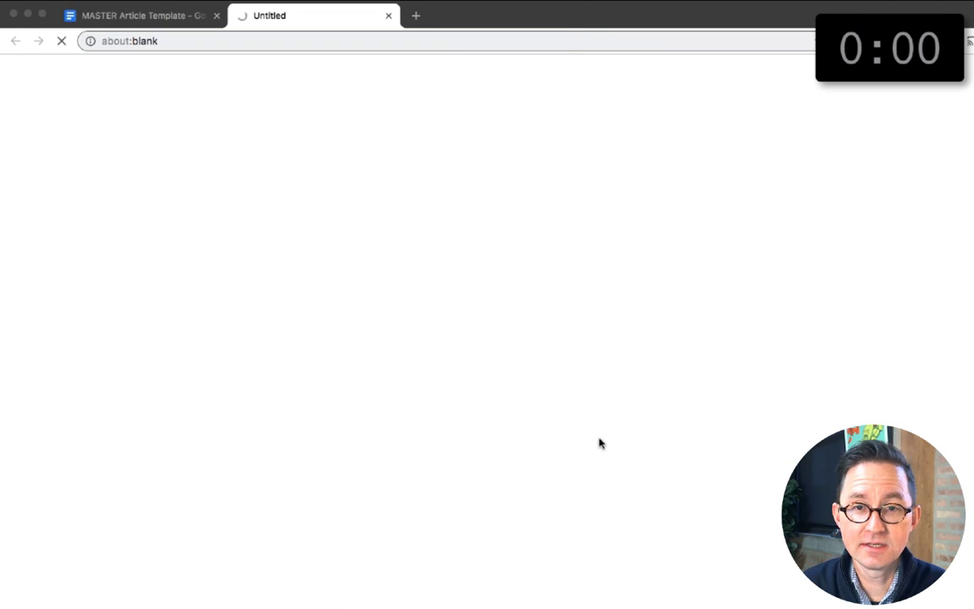
# Step: Close the original template and fill in the copy's header with article name "Bounce Rate", publish date "Aug, 2019", the author and the editor
pyautogui.click(216, 16)
pyautogui.hotkey('shift', 'End')
pyautogui.write('Bounce')
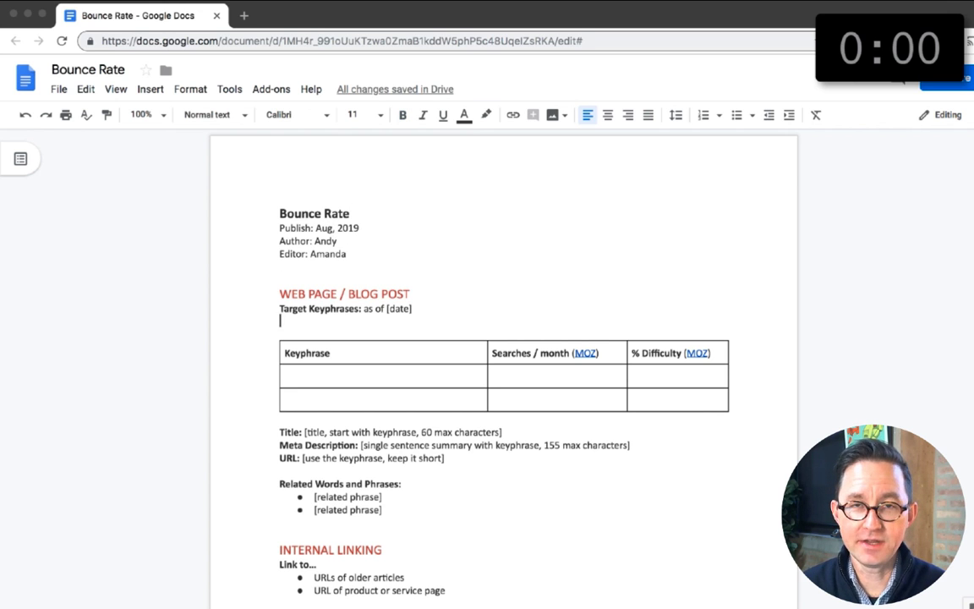
# Step: Clear the Title, Meta Description and URL placeholder text and delete the Guest Blog Post section
pyautogui.scroll(-3, 262, 251)
pyautogui.scroll(1, 261, 250)
pyautogui.moveTo(502, 209); pyautogui.dragTo(303, 209)
pyautogui.press('BackSpace')
pyautogui.moveTo(631, 222); pyautogui.dragTo(359, 222)
pyautogui.press('BackSpace')
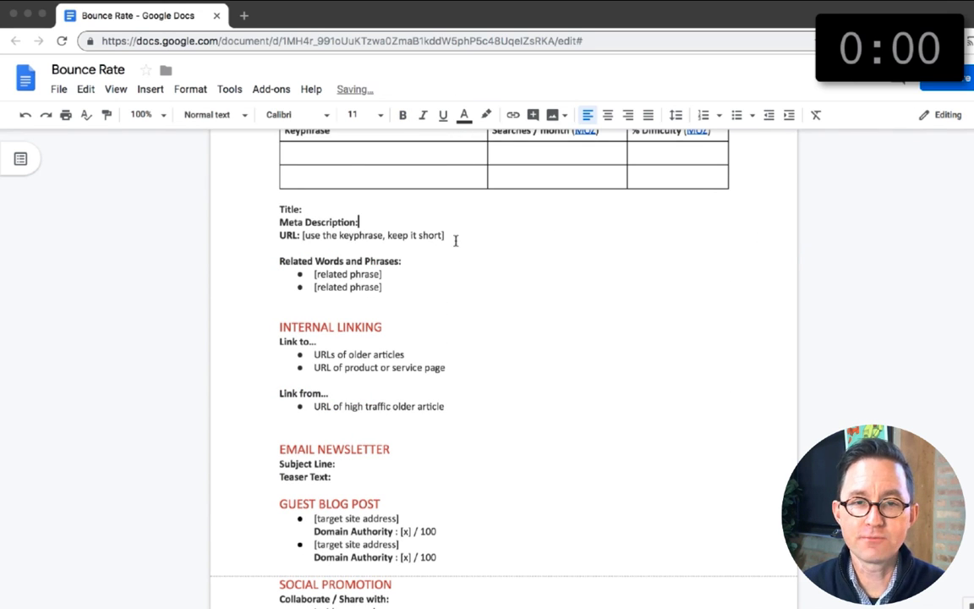
pyautogui.moveTo(446, 236); pyautogui.dragTo(303, 235)
pyautogui.press('BackSpace')
pyautogui.moveTo(278, 502); pyautogui.dragTo(438, 558)
pyautogui.press('BackSpace')
# Step: Replace the article body heading with "Bounce Rate" and add the lines "What is bounce rate?", "What people think it is..." and "What it really is..."
pyautogui.scroll(-4, 521, 484)
pyautogui.moveTo(368, 298); pyautogui.dragTo(279, 299)
pyautogui.write('Bounce Rate')
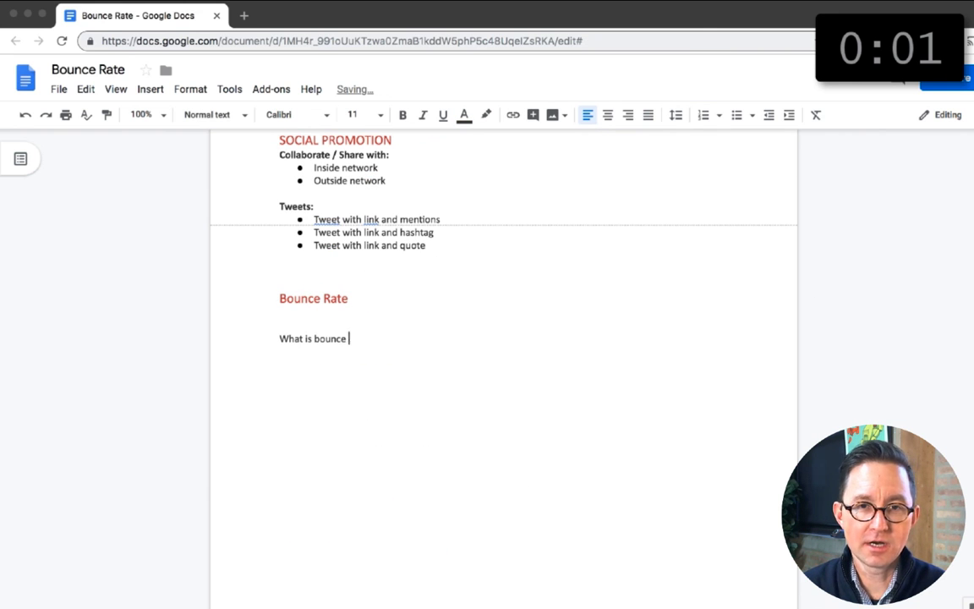
pyautogui.write(' it is...')
pyautogui.press('super+equal')
pyautogui.press('super+equal')
pyautogui.press('Return')
pyautogui.press('Return')
pyautogui.write('What it really is....')
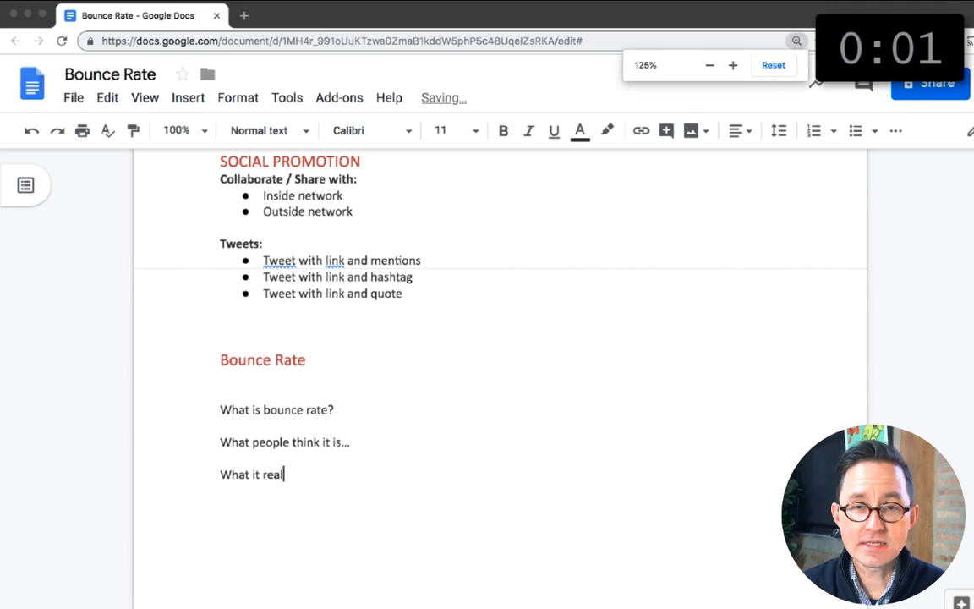
# Step: Open answerthepublic.com in a new browser tab and search it for "bounce rate"
pyautogui.click(244, 15)
pyautogui.write('answerthepublic.com')
pyautogui.press('Return')
pyautogui.click(391, 585)
pyautogui.write('bounce rate')
pyautogui.press('Return')
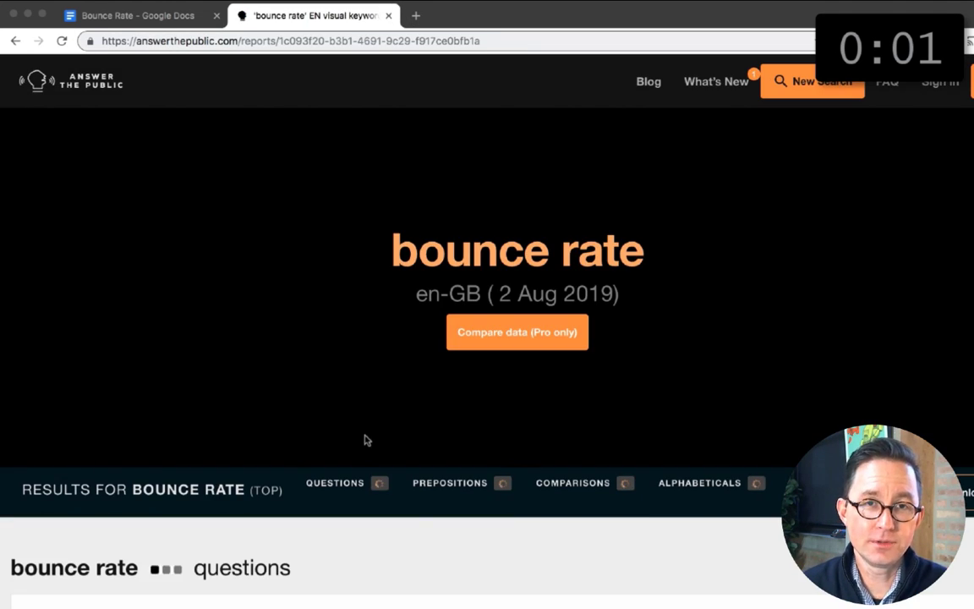
# Step: Review the AnswerThePublic questions and add "Is bounce rate important?" and "Is bounce rate a ranking factor?" to the end of the outline
pyautogui.scroll(-8, 367, 437)
pyautogui.scroll(3, 254, 321)
pyautogui.click(191, 215)
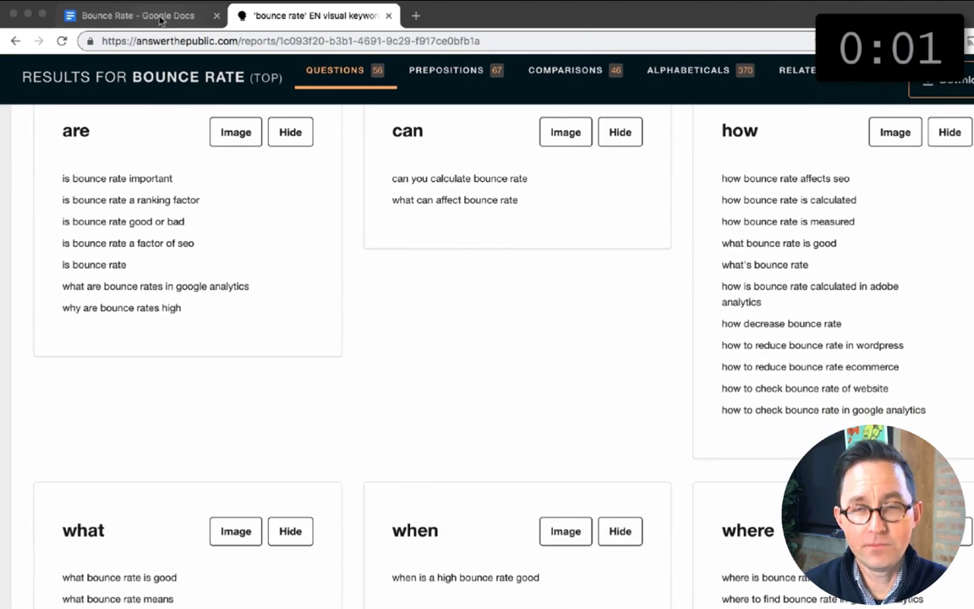
pyautogui.click(160, 15)
pyautogui.press('Return')
pyautogui.press('Return')
pyautogui.write('Is bounce rate a ranking fa')
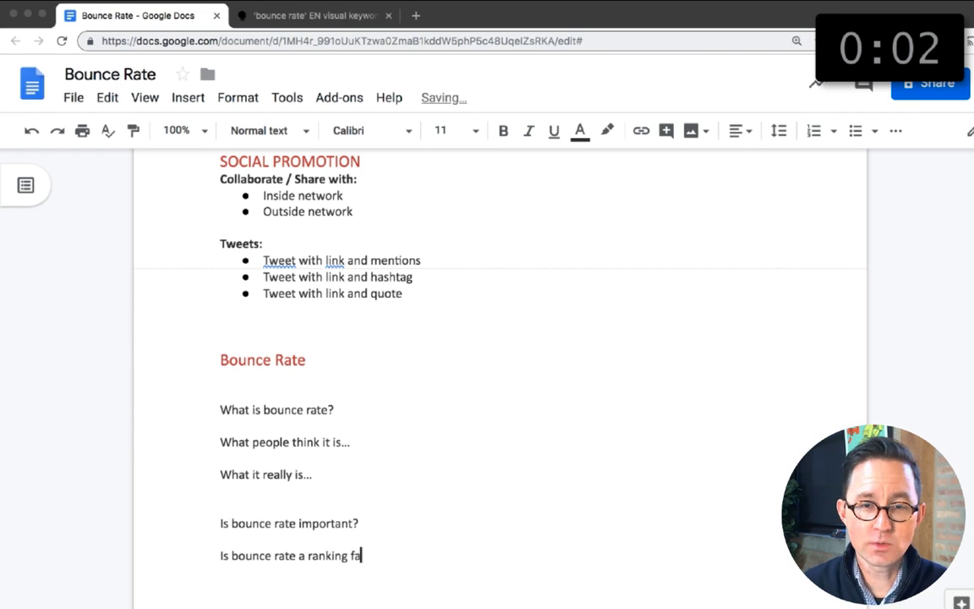
# Step: Reword the first outline question as "What are bounce rates in Google Analytics?" after checking the AnswerThePublic questions
pyautogui.click(284, 16)
pyautogui.click(152, 15)
pyautogui.click(336, 409)
pyautogui.press('BackSpace')
pyautogui.write('s in Google Analyt')
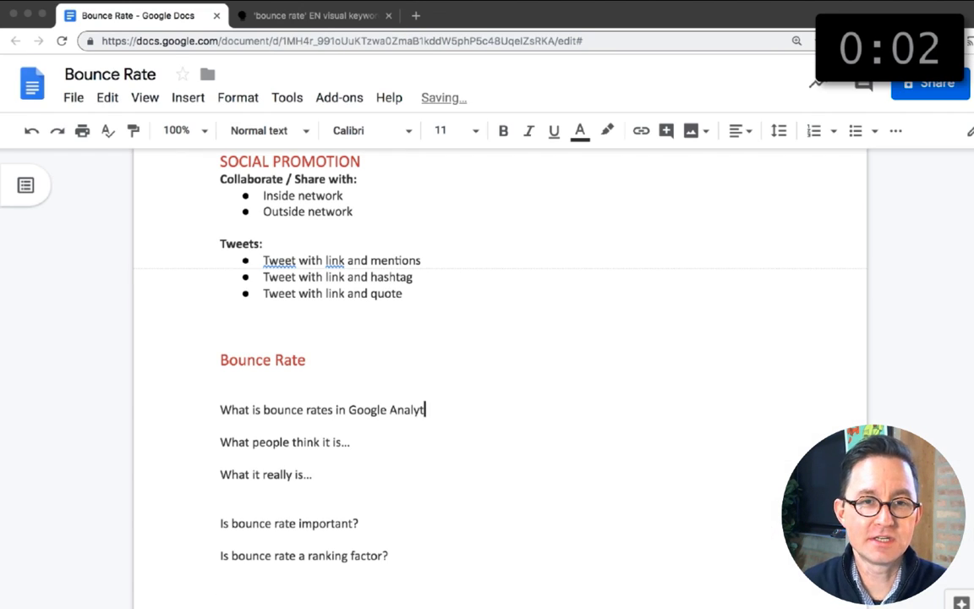
pyautogui.doubleClick(256, 409)
pyautogui.write('are')
pyautogui.click(447, 409)
pyautogui.write('?')
# Step: Extend the ranking factor question to read "Is bounce rate a ranking factor in SEO?"
pyautogui.click(296, 16)
pyautogui.click(155, 15)
pyautogui.click(383, 556)
pyautogui.write('in S')
# Step: Check the listed "how" questions and add "How bounce rates affect SEO" directly below the ranking factor question
pyautogui.click(334, 16)
pyautogui.scroll(-1, 852, 185)
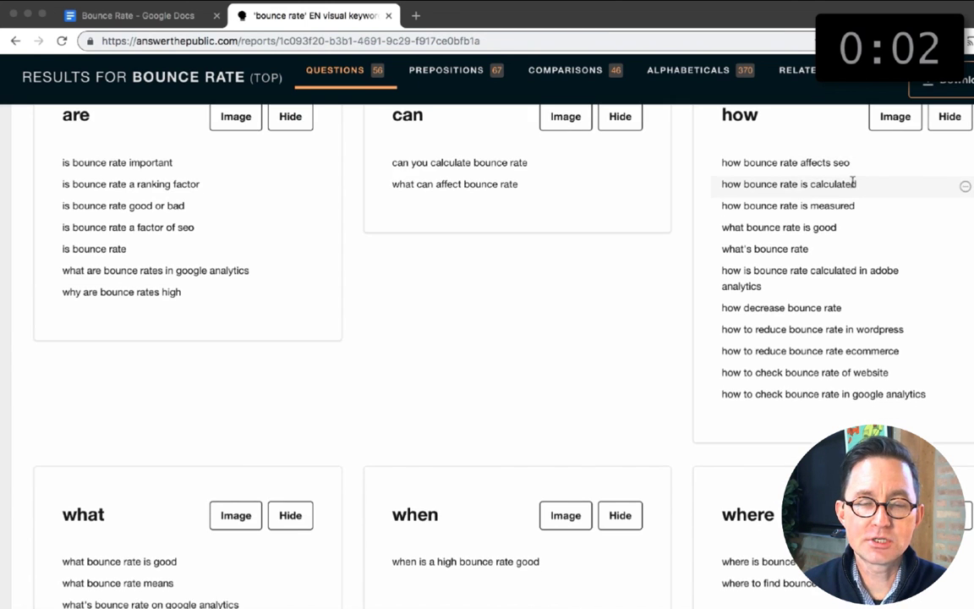
pyautogui.click(140, 15)
pyautogui.press('Return')
pyautogui.write('How bounce rates affect SEO')
# Step: Check the question list again and add "How to reduce bounce rates" as the last line of the outline
pyautogui.click(334, 16)
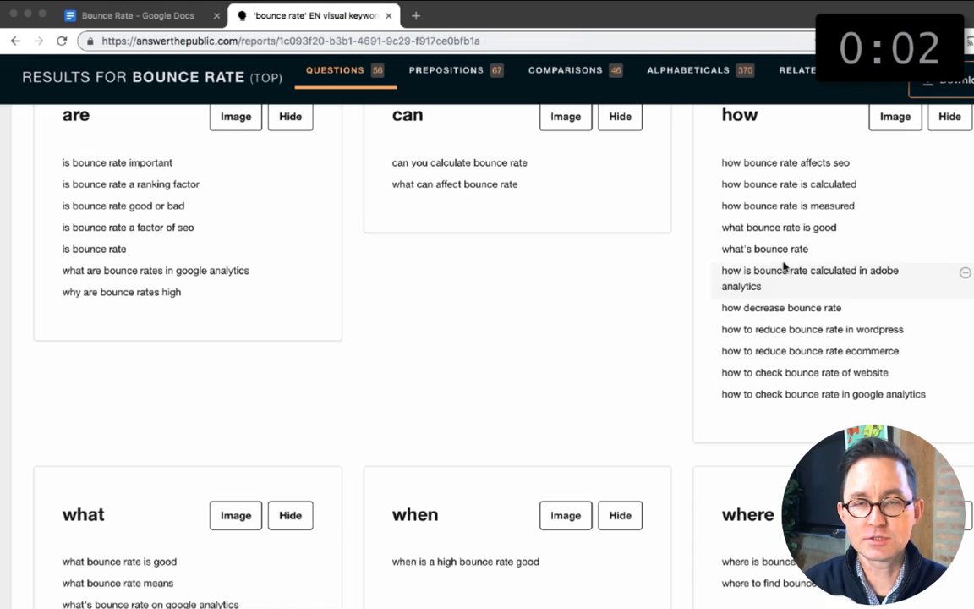
pyautogui.click(139, 15)
pyautogui.press('Return')
pyautogui.press('Return')
pyautogui.write('How to reduce bounce rates')
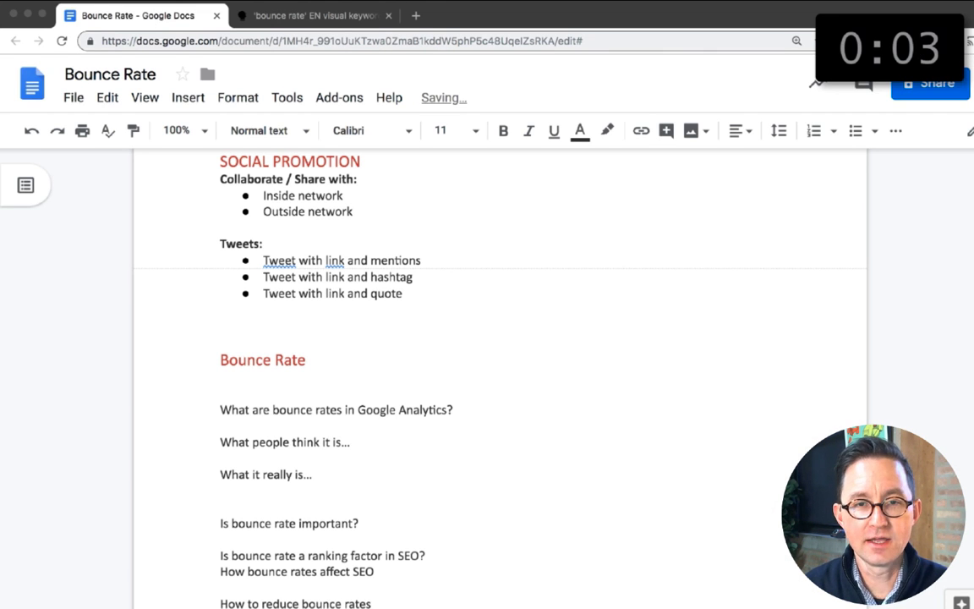
# Step: Replace the "Inside network" and "Outside network" placeholders in the Collaborate / Share with list
pyautogui.scroll(5, 294, 250)
pyautogui.moveTo(264, 302); pyautogui.dragTo(351, 318)
pyautogui.write('Wo')
# Step: Consult the question report and add "How are bounce rates calculated?" below the Google Analytics question
pyautogui.click(334, 16)
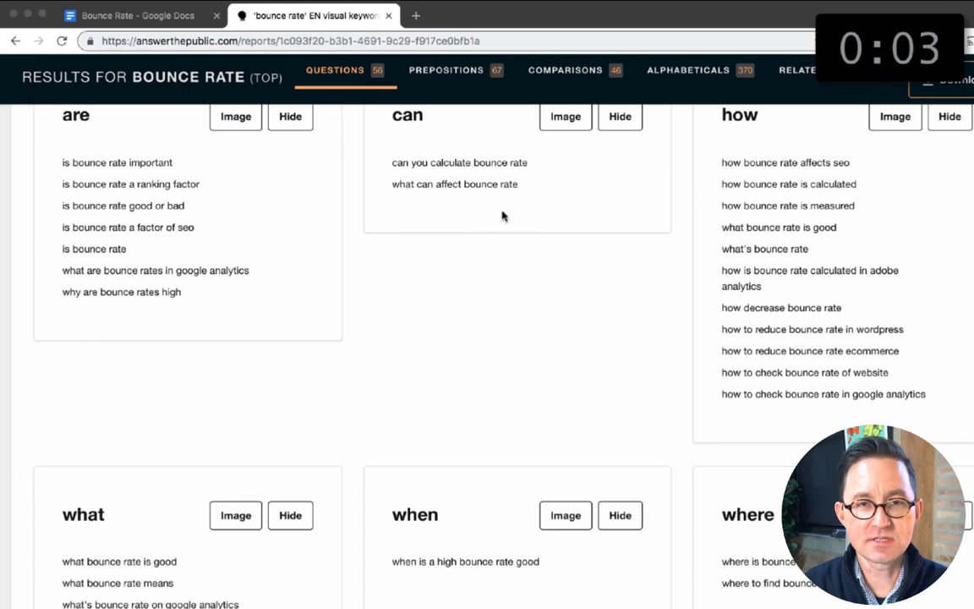
pyautogui.scroll(-1, 782, 409)
pyautogui.click(140, 15)
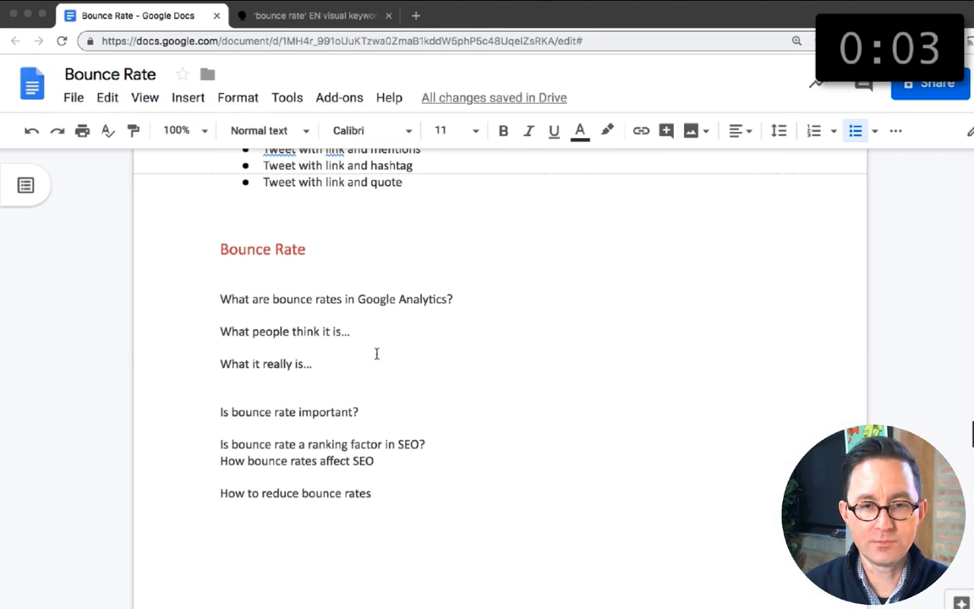
pyautogui.click(462, 301)
pyautogui.press('Return')
pyautogui.write('How are bounc')
pyautogui.click(325, 16)
pyautogui.click(140, 15)
# Step: Add an extra blank line above "Is bounce rate important?" and insert "What bounce rate is good?" below that question
pyautogui.click(220, 428)
pyautogui.press('Return')
pyautogui.click(360, 444)
pyautogui.press('Return')
pyautogui.press('Return')
pyautogui.write('What bounce rate is good?')
# Step: Look through more AnswerThePublic questions and add "How to check...Where to find..." below the calculation question
pyautogui.click(325, 16)
pyautogui.scroll(-2, 467, 292)
pyautogui.click(139, 16)
pyautogui.click(403, 316)
pyautogui.press('Return')
pyautogui.write('How to check')
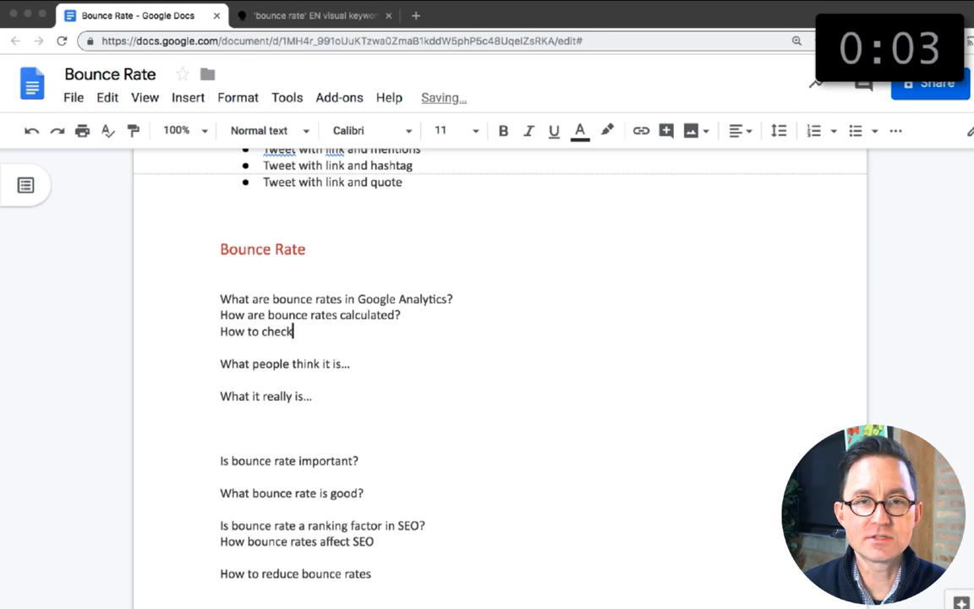
pyautogui.hotkey('ctrl', 'Tab')
pyautogui.scroll(-3, 566, 272)
pyautogui.hotkey('ctrl', 'shift', 'Tab')
pyautogui.write('...Where to find...')
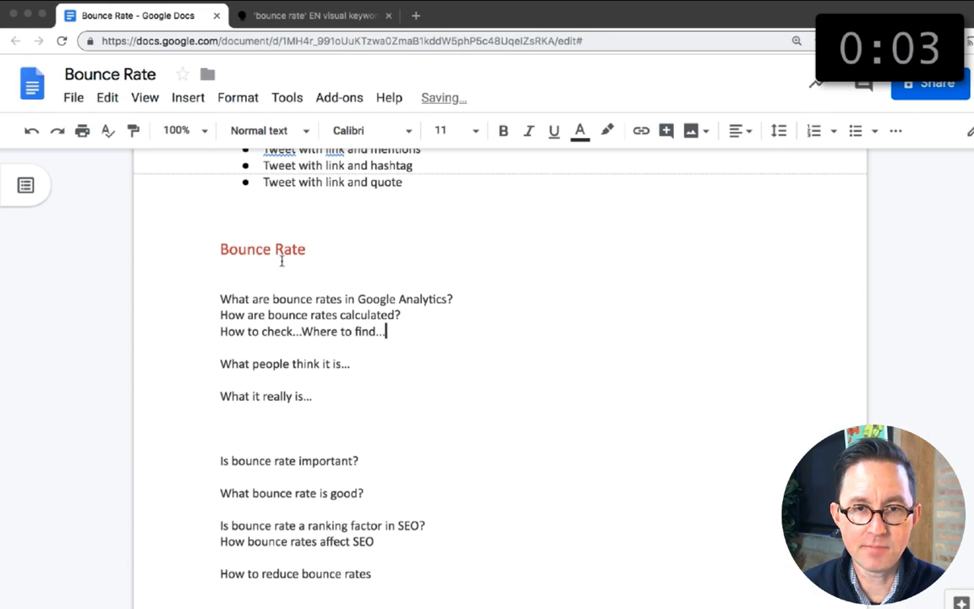
# Step: Add "In digital marketing", "Ecommerce" and "Web analytics" as related phrases, based on the AnswerThePublic questions
pyautogui.hotkey('ctrl', 'Tab')
pyautogui.scroll(-5, 286, 271)
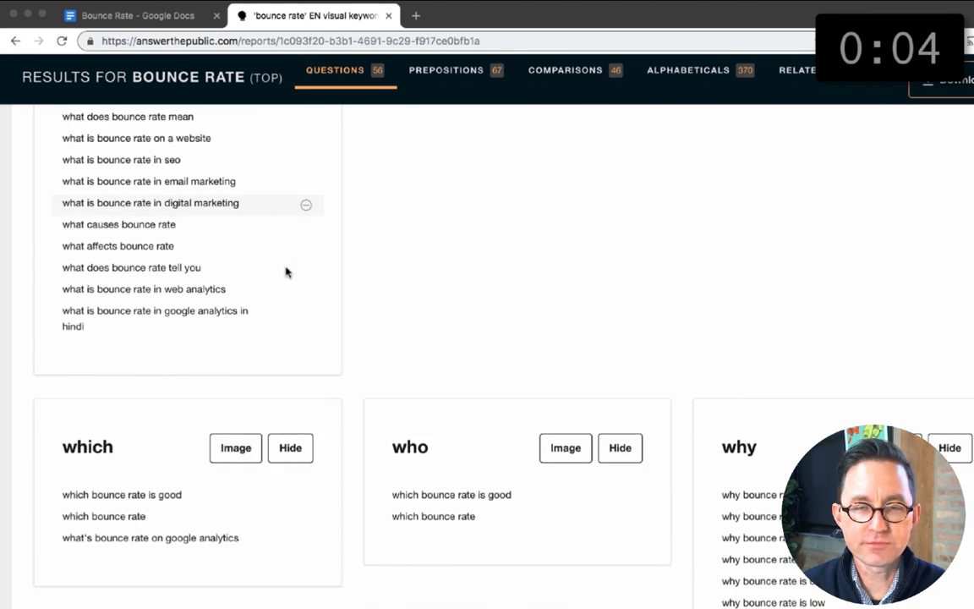
pyautogui.hotkey('ctrl', 'shift', 'Tab')
pyautogui.scroll(5, 328, 221)
pyautogui.click(339, 356)
pyautogui.press('Return')
pyautogui.write('In digital marketing')
pyautogui.press('Return')
pyautogui.write('Ecommerce')
pyautogui.press('Return')
pyautogui.hotkey('ctrl', 'Tab')
pyautogui.hotkey('ctrl', 'shift', 'Tab')
pyautogui.write('Web a')
# Step: Review the "why" questions and add "Why bounce rates are important" below "Is bounce rate important?"
pyautogui.press('Return')
pyautogui.click(315, 15)
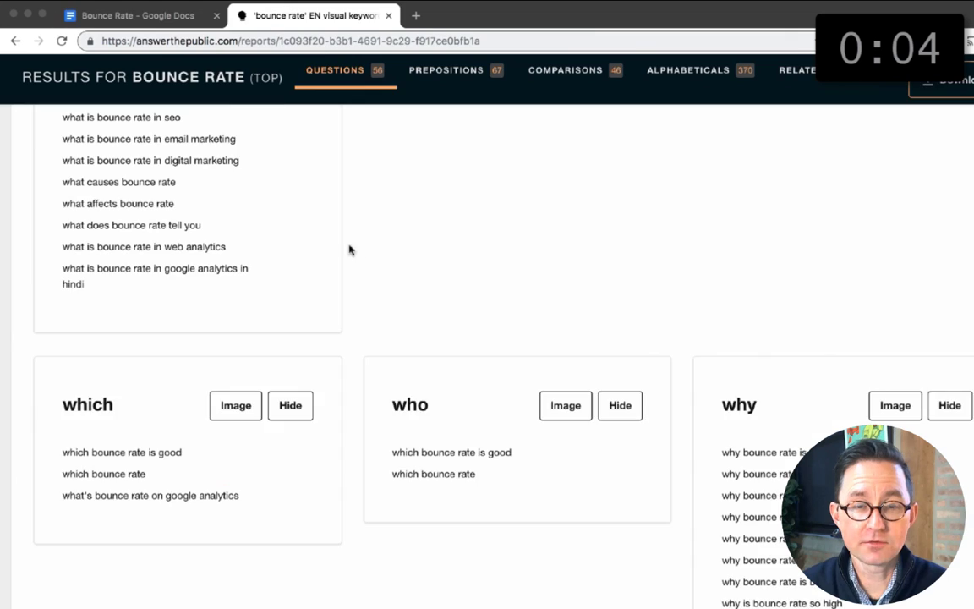
pyautogui.scroll(-3, 349, 250)
pyautogui.click(138, 15)
pyautogui.scroll(-9, 272, 311)
pyautogui.click(273, 341)
pyautogui.press('Return')
pyautogui.press('Return')
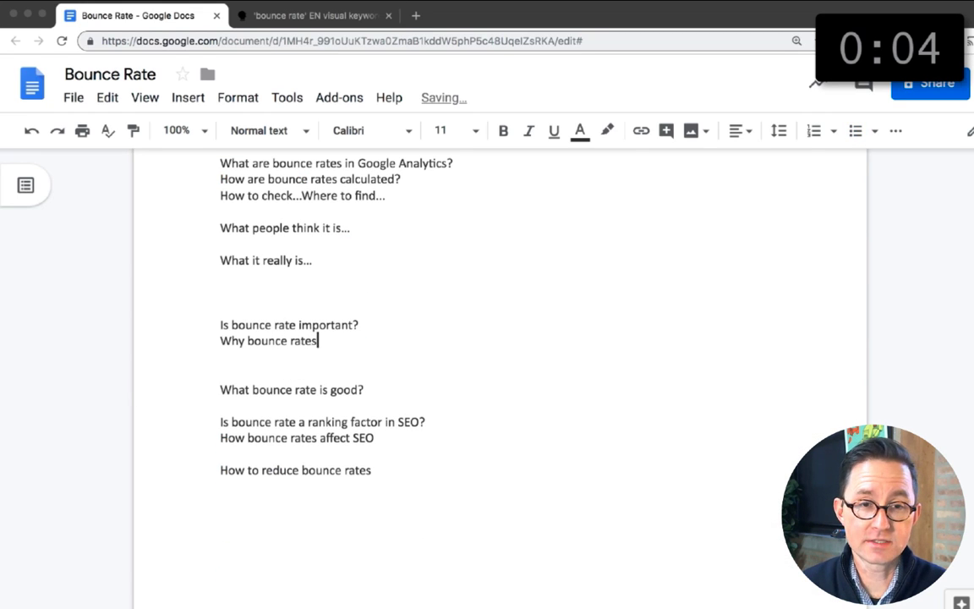
pyautogui.hotkey('ctrl', 'Tab')
pyautogui.scroll(-3, 694, 445)
pyautogui.click(124, 17)
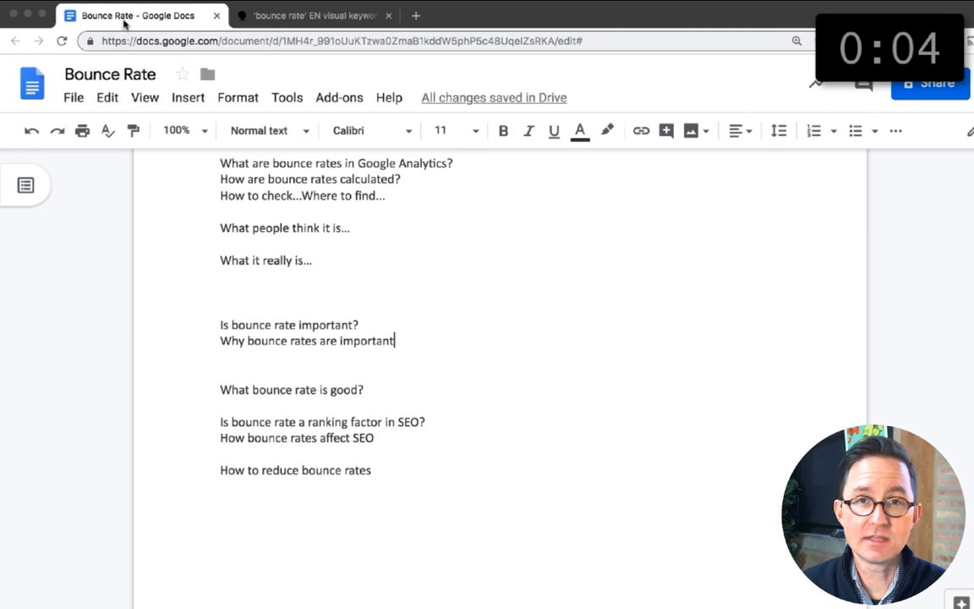
# Step: Add the questions "Why is my bounce rate 0?" and "Why is my bounce rate 100?" below the importance lines
pyautogui.press('Return')
pyautogui.press('Return')
pyautogui.write('Why is my bounce rate 0?')
pyautogui.press('Return')
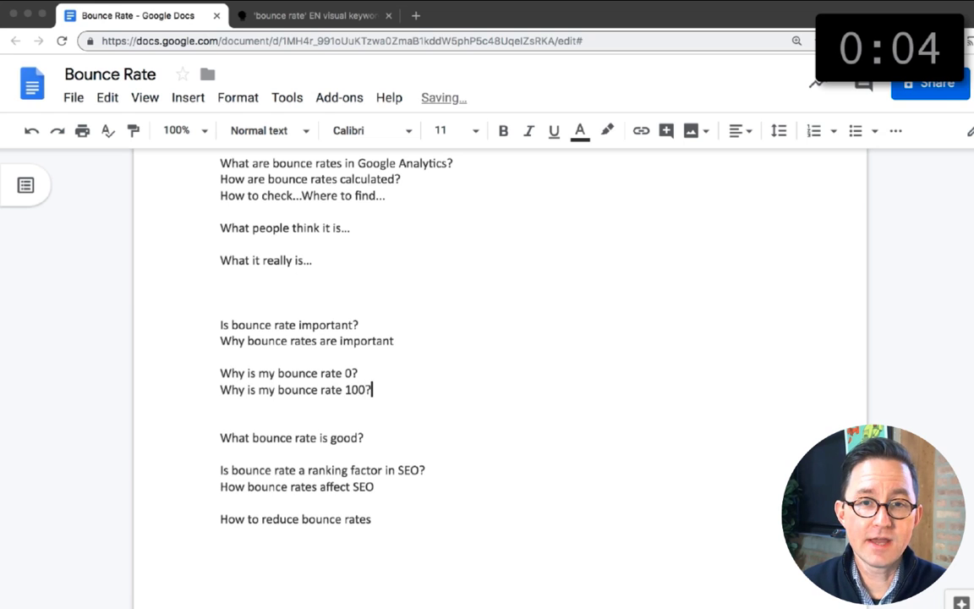
# Step: Recheck the question report and append "So low?" to the "Why is my bounce rate 0?" line
pyautogui.hotkey('ctrl', 'Tab')
pyautogui.scroll(6, 452, 169)
pyautogui.hotkey('ctrl', 'shift', 'Tab')
pyautogui.click(371, 365)
pyautogui.write('So low?')
pyautogui.hotkey('ctrl', 'Tab')
pyautogui.scroll(5, 368, 378)
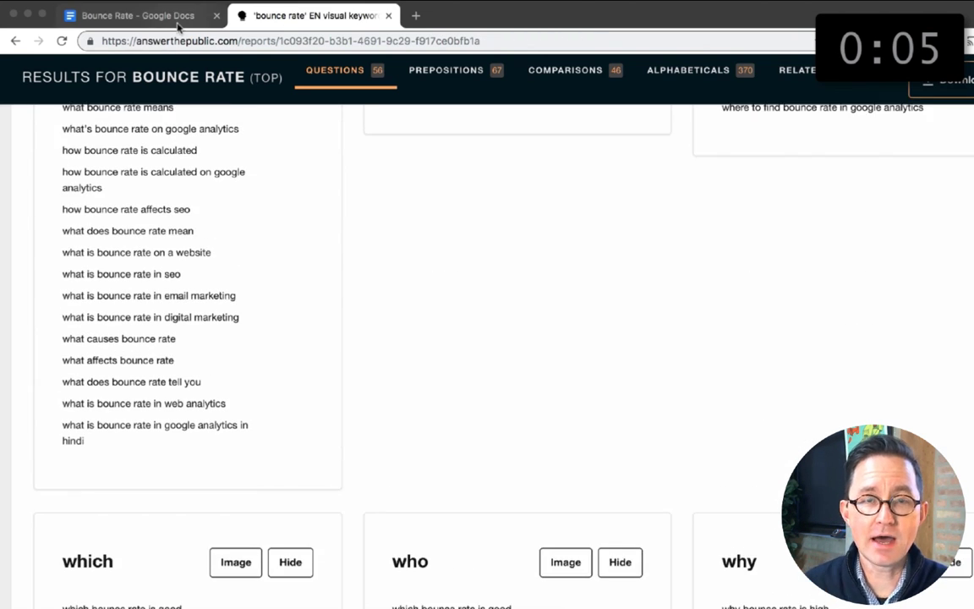
pyautogui.hotkey('ctrl', 'shift', 'Tab')
pyautogui.scroll(1, 383, 440)
# Step: Load keywordtool.io in place of the AnswerThePublic report and search it for "bounce rate"
pyautogui.click(329, 17)
pyautogui.click(332, 38)
pyautogui.write('keywordtool.io')
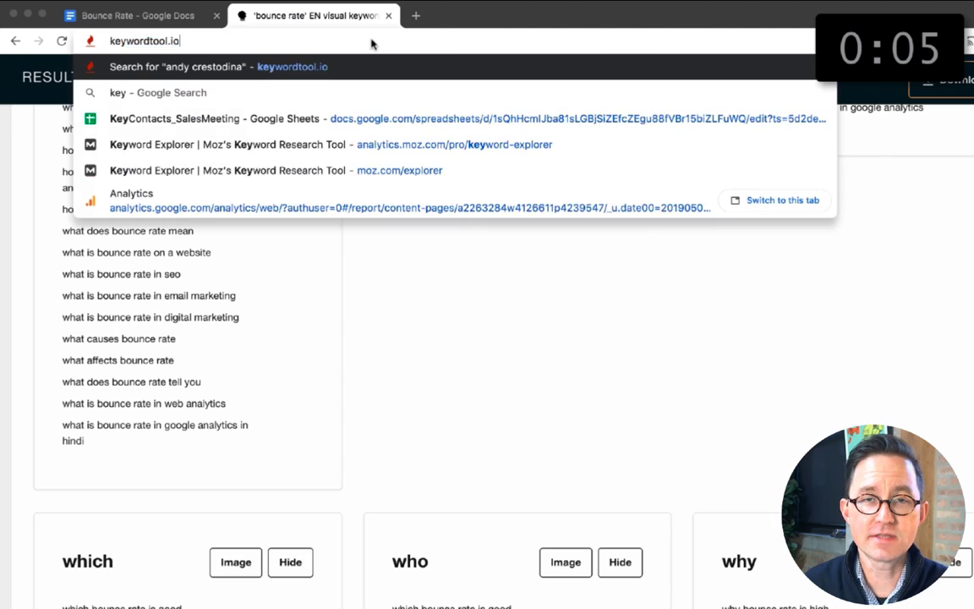
pyautogui.press('Return')
pyautogui.write('bounce rate')
pyautogui.press('Return')
pyautogui.scroll(-4, 239, 530)
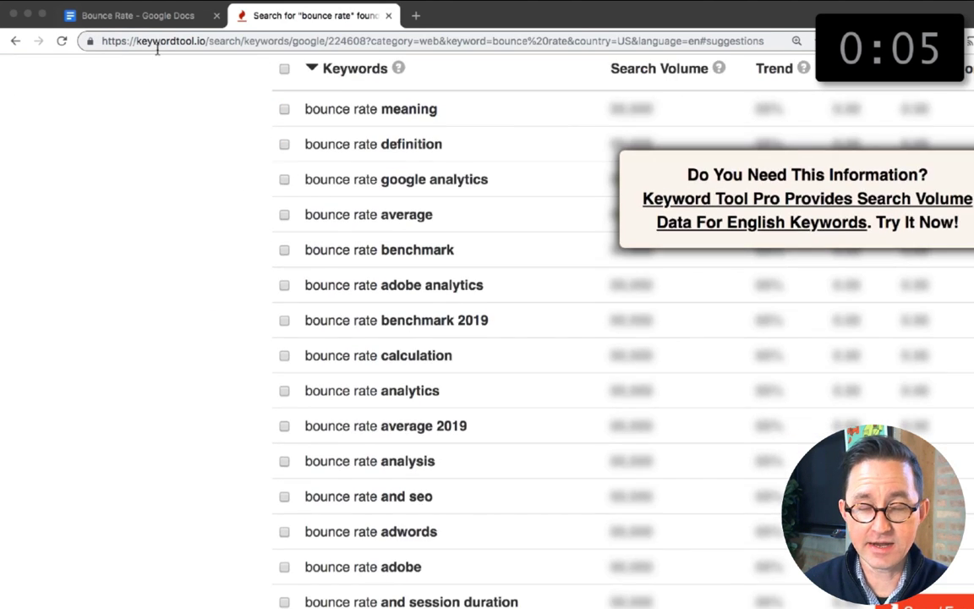
# Step: Add "Bounce rate definition." to the outline directly below the Google Analytics question
pyautogui.click(140, 16)
pyautogui.scroll(1, 334, 298)
pyautogui.press('Return')
pyautogui.write('Bounce rate definition.')
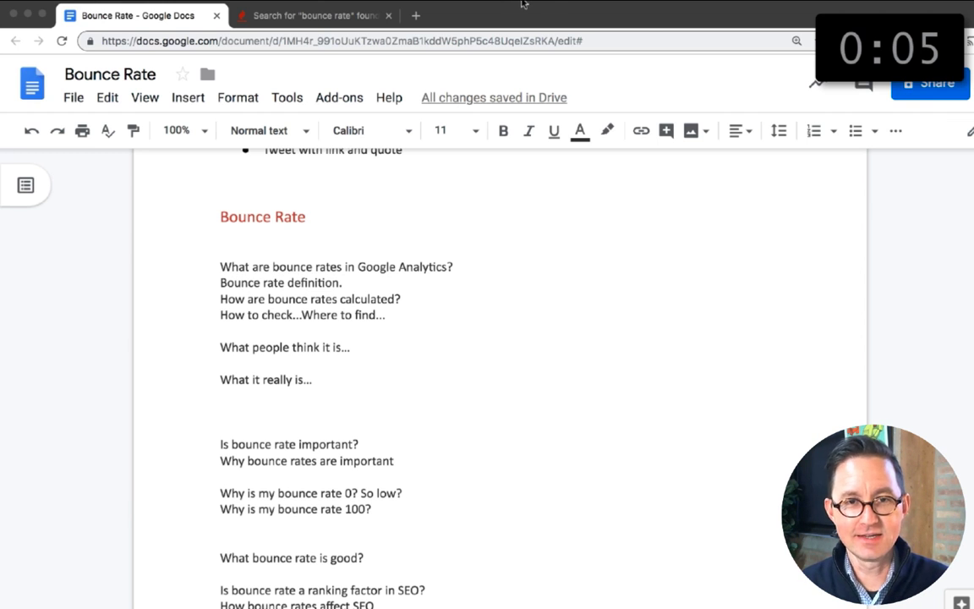
# Step: Add a "Types of pages" line below "Why bounce rates are important", followed by blank space
pyautogui.scroll(-1, 328, 437)
pyautogui.click(328, 436)
pyautogui.press('Return')
pyautogui.write('Types o')
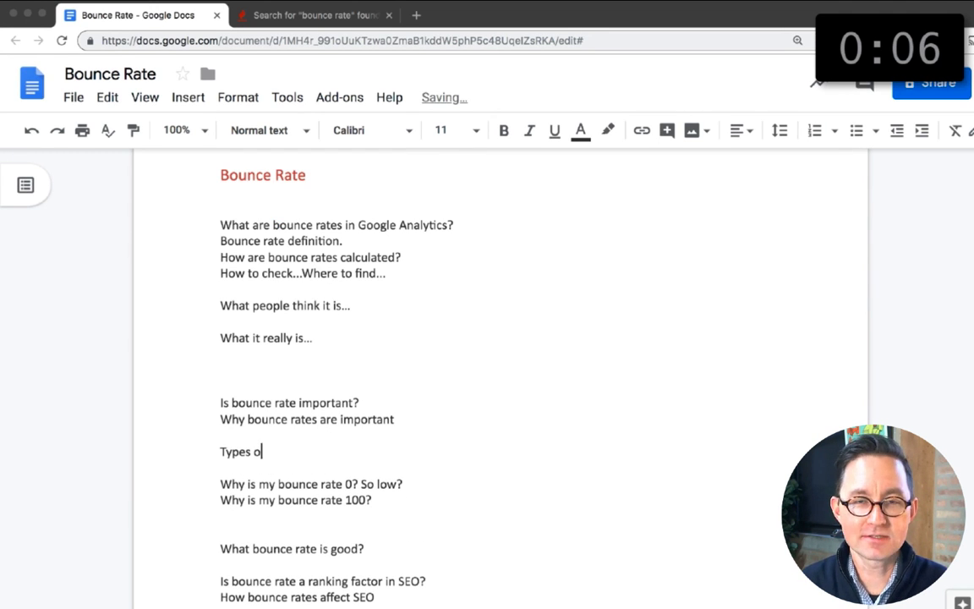
pyautogui.click(328, 437)
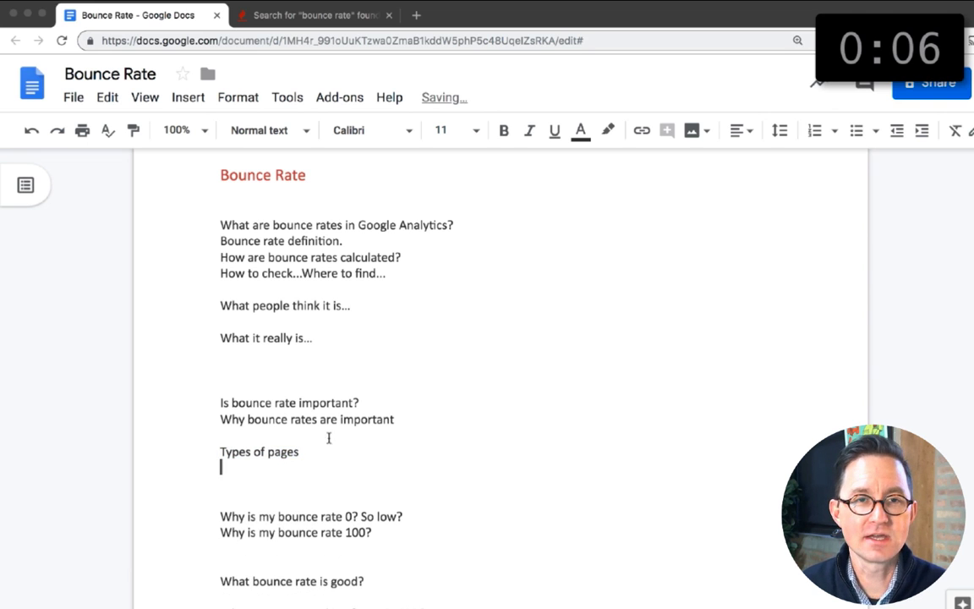
# Step: Insert a table with three columns and four rows below "Types of pages"
pyautogui.click(188, 97)
pyautogui.moveTo(225, 163)
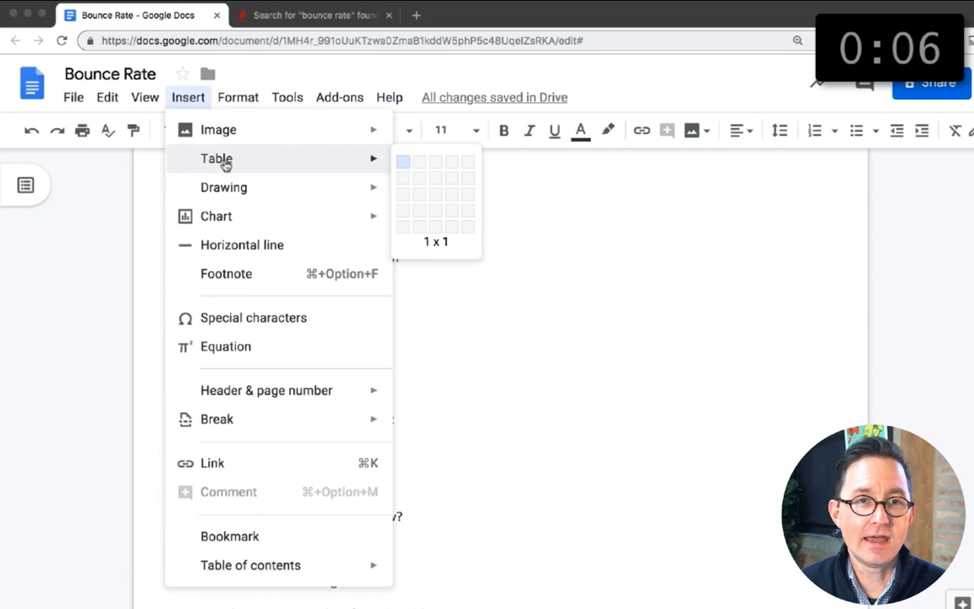
pyautogui.click(436, 208)
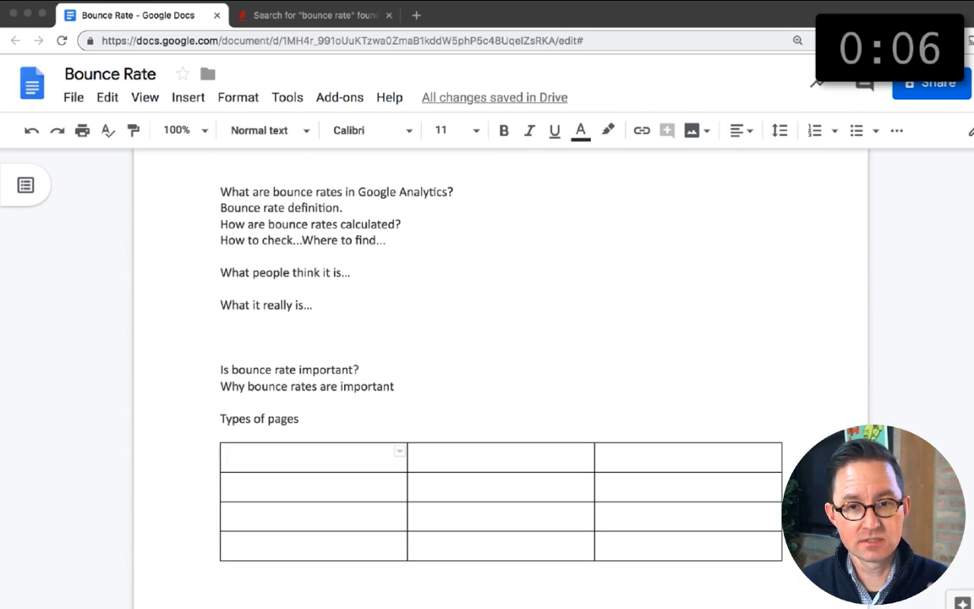
# Step: Fill the table's last row with "Blog Post", "Search or social" and "Doesn't really matter", and return to the first cell
pyautogui.write('Blog Post')
pyautogui.press('Tab')
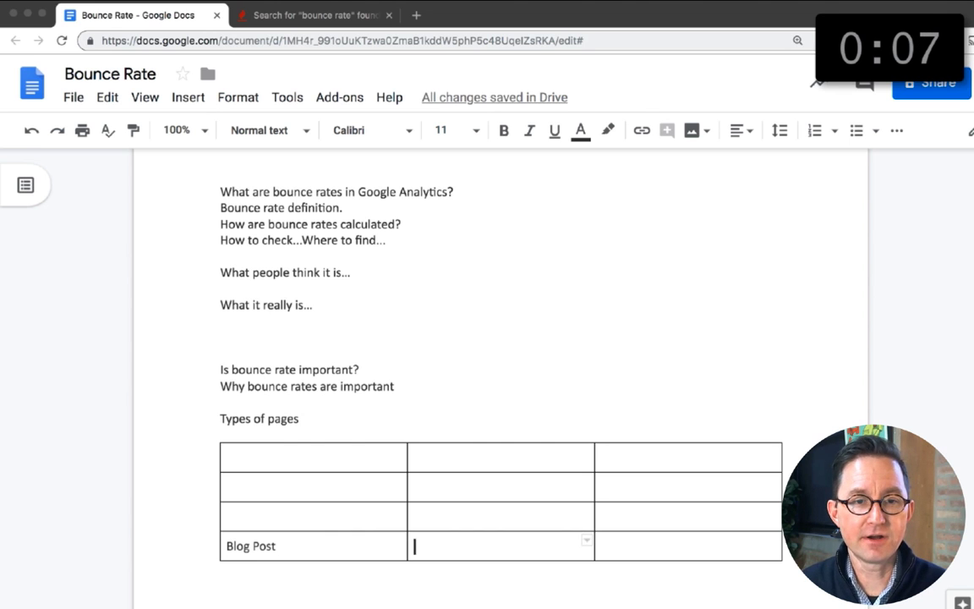
pyautogui.press('Tab')
pyautogui.write('Does')
pyautogui.write('Socia')
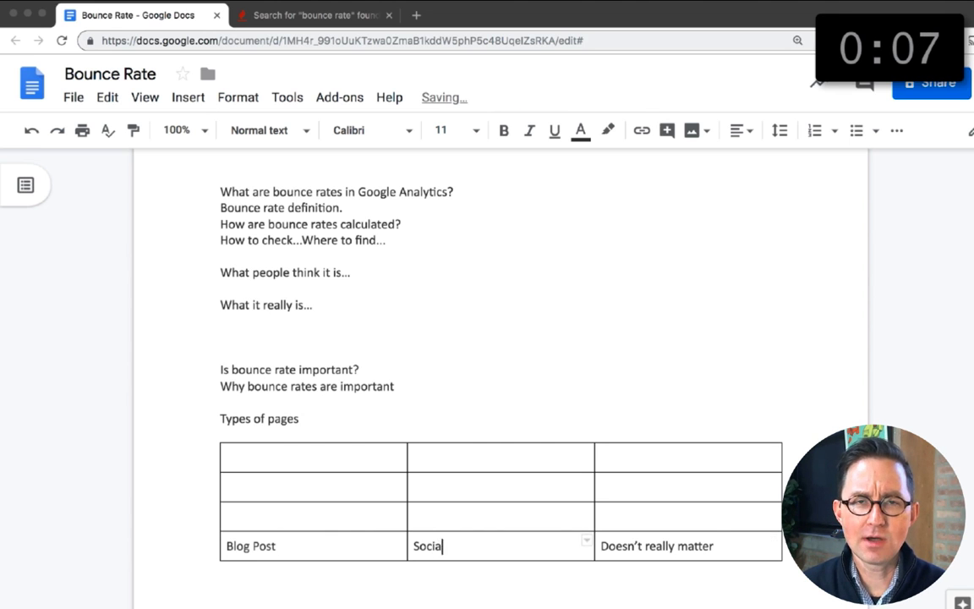
pyautogui.press('BackSpace')
pyautogui.write('earch or social')
pyautogui.press('Tab')
pyautogui.press('Up')
pyautogui.press('Left')
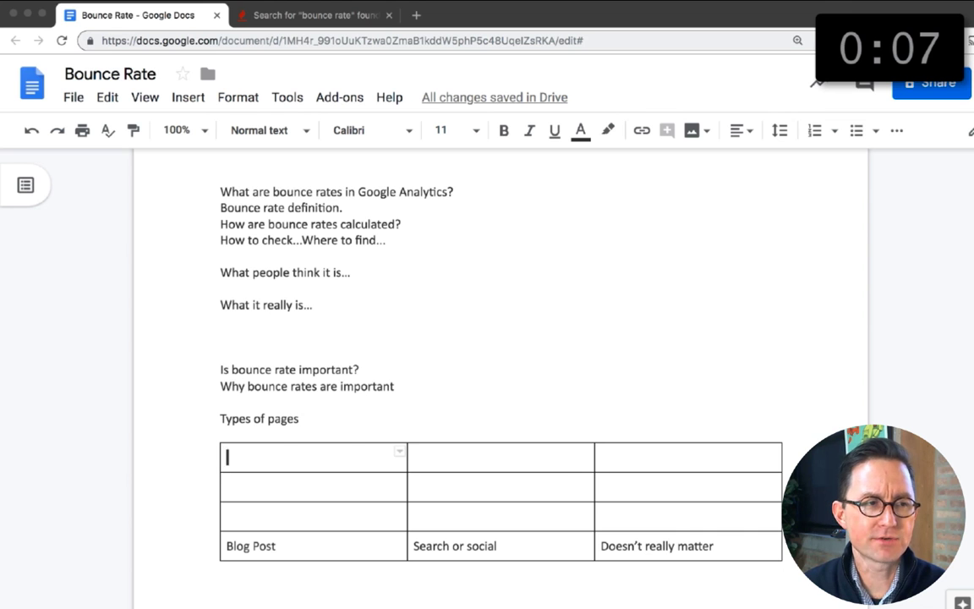
# Step: Fill two table rows with "Landing page", "PPC, Display or Paid Social", "Critical" and "Home page, service page", "Organic, Direct", "Important"
pyautogui.write('L')
pyautogui.press('Tab')
pyautogui.write('PPC, Display or Paid Social')
pyautogui.press('Tab')
pyautogui.write('Critical')
pyautogui.press('Tab')
pyautogui.write('Home Page')
pyautogui.press('Tab')
pyautogui.write('Organic, Direct')
# Step: Add italic definitions "A bounce is a one page visit" and "A bounce is a one hit session", plus a paragraph asking how hits differ from visits
pyautogui.scroll(5, 501, 363)
pyautogui.write('A session is a visit, so that part is just semantics. But what is a hit? And how is a hit different from a visit?')
# Step: Look up "google analytics hit" on Google and write definitions of a hit and of bounce rate as the percentage of one-page visits
pyautogui.press('super+t')
pyautogui.write('google analytics hit')
pyautogui.press('Return')
pyautogui.click(138, 15)
pyautogui.write("A hit is an interaction that causes data to be sent to Analytics. Pageviews are hits, but so are events. Later in this post, you'll see how that can affect your bounce rateThe general definition of bounce, a onc")
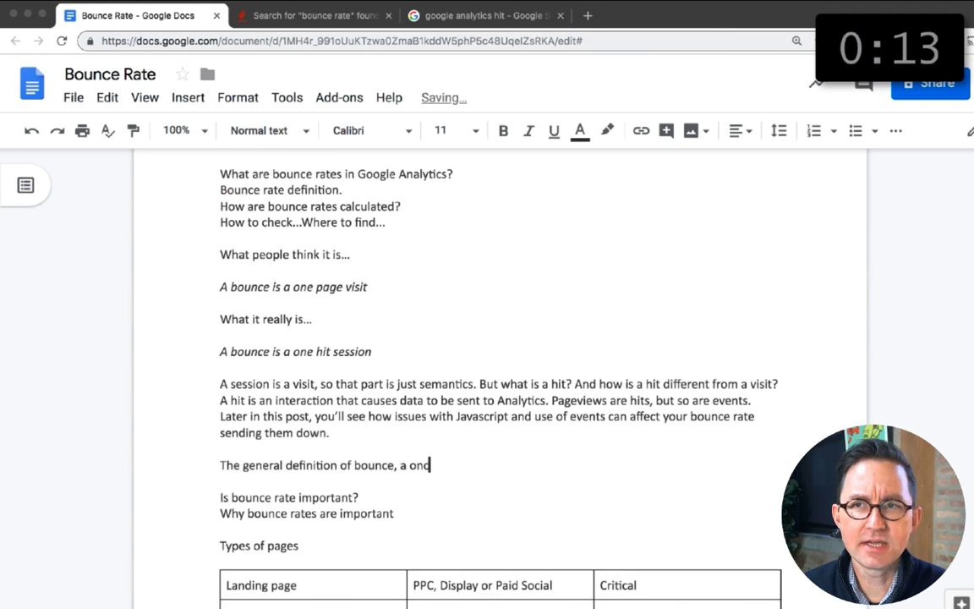
pyautogui.write(" page visit, works well enough so we'll use that for now. So the definition of a bounce is abounce rate is the percentage of visits that were for only one page.")
# Step: Format "What are bounce rates in Google Analytics?" as Heading 2
pyautogui.scroll(-5, 707, 186)
pyautogui.scroll(10, 707, 187)
pyautogui.tripleClick(363, 252)
pyautogui.click(299, 132)
pyautogui.click(295, 384)
# Step: Move the lines "How are bounce rates calculated?" and "How to check…Where to find…" to below the bounce rate definition paragraph
pyautogui.click(327, 303)
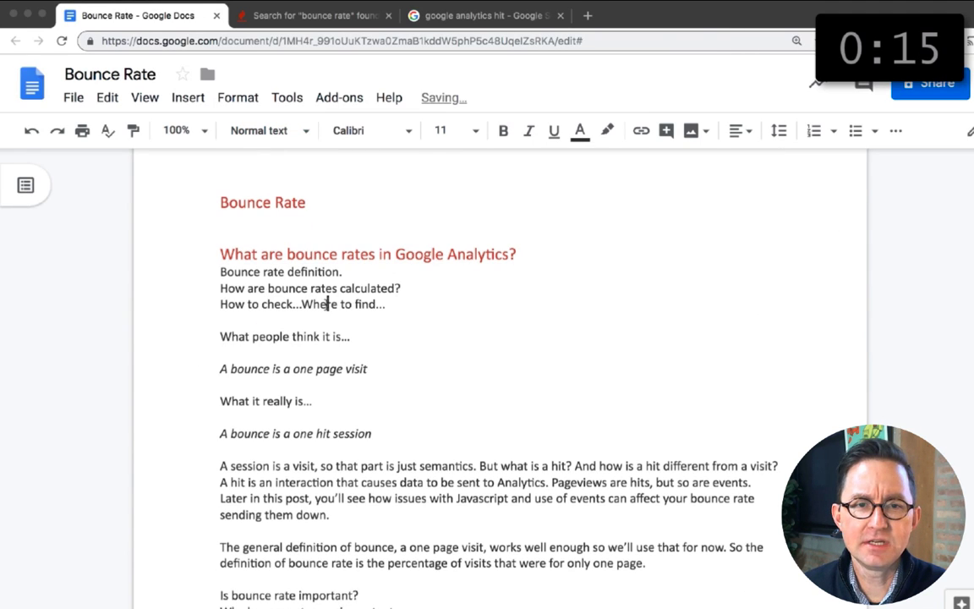
pyautogui.scroll(-1, 327, 304)
pyautogui.click(214, 260)
pyautogui.hotkey('shift', 'Down')
pyautogui.hotkey('shift', 'Down')
pyautogui.press('super+x')
pyautogui.press('Return')
pyautogui.press('Return')
pyautogui.press('BackSpace')
pyautogui.press('Down')
pyautogui.press('Down')
pyautogui.press('Down')
pyautogui.press('Down')
pyautogui.press('Down')
pyautogui.press('Down')
pyautogui.press('Down')
pyautogui.press('Down')
pyautogui.press('Down')
pyautogui.press('Down')
pyautogui.press('Down')
pyautogui.press('Down')
pyautogui.press('Down')
pyautogui.press('Down')
pyautogui.press('Down')
pyautogui.press('Down')
pyautogui.press('Down')
pyautogui.press('super+v')
# Step: Separate "How to check…Where to find…" from the calculation question with a line break and format it as Heading 2
pyautogui.press('Up')
pyautogui.press('Up')
pyautogui.hotkey('shift', 'Down')
pyautogui.press('Return')
pyautogui.scroll(-1, 501, 364)
pyautogui.click(306, 132)
pyautogui.click(313, 385)
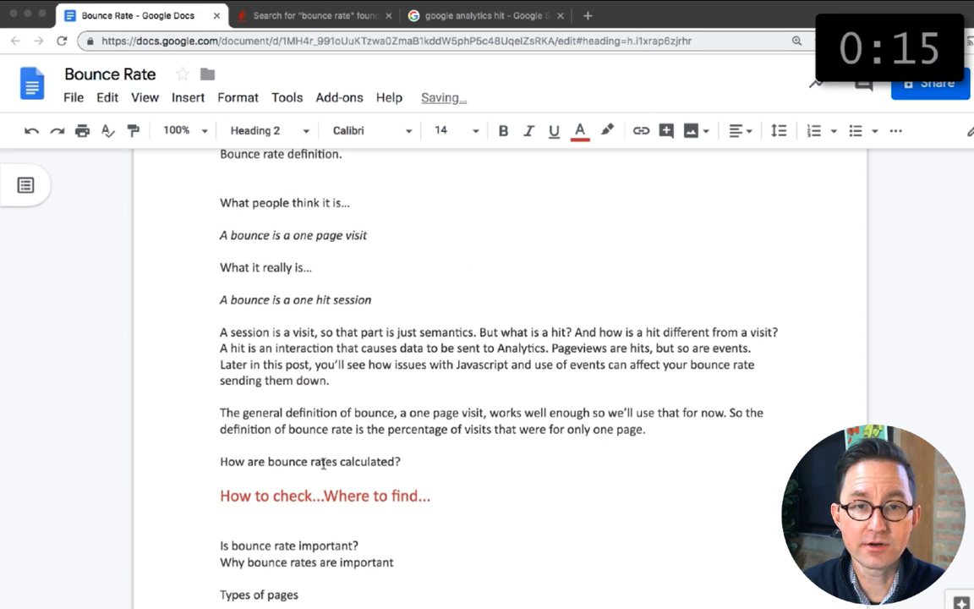
# Step: Format the line "Is bounce rate important?" as Heading 2
pyautogui.click(345, 441)
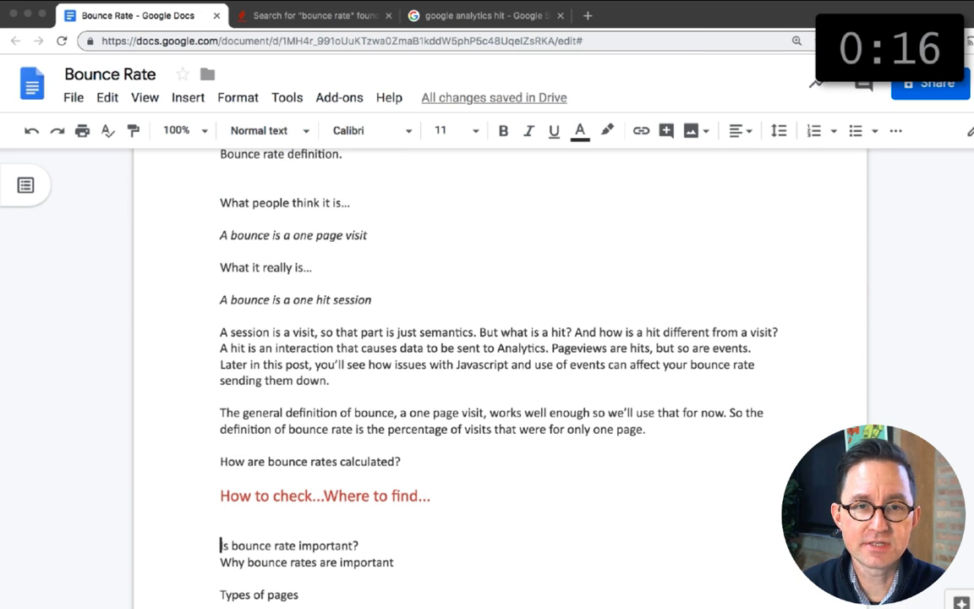
pyautogui.hotkey('shift', 'Down')
pyautogui.click(270, 131)
pyautogui.click(293, 385)
# Step: Format the line "How bounce rates affect SEO" as Heading 2
pyautogui.scroll(-4, 254, 423)
pyautogui.click(220, 450)
pyautogui.hotkey('shift', 'Down')
pyautogui.press('Right')
pyautogui.hotkey('shift', 'Down')
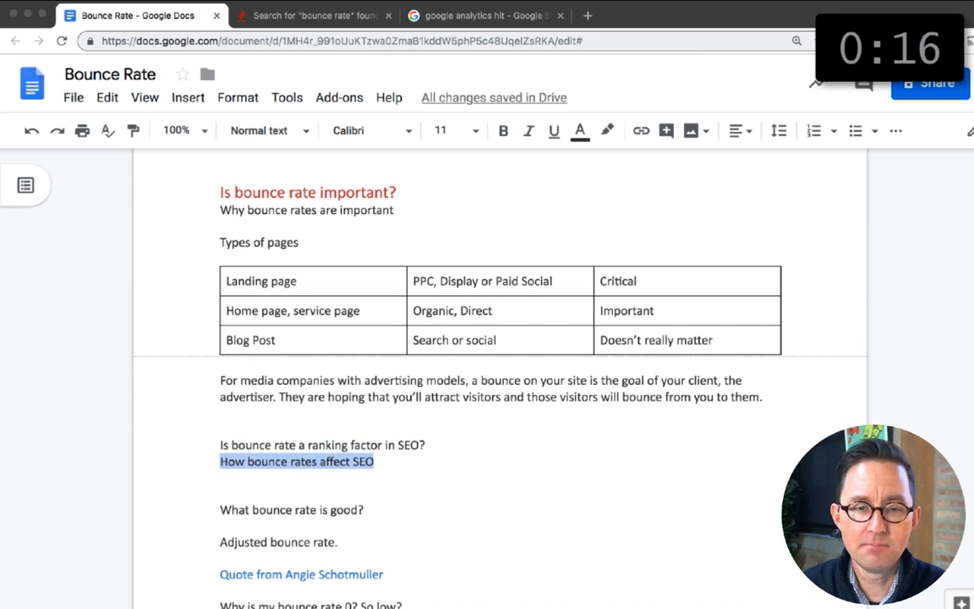
pyautogui.click(270, 131)
pyautogui.click(293, 384)
# Step: Move "Is bounce rate a ranking factor in SEO?" to below the "How bounce rates affect SEO" heading
pyautogui.tripleClick(237, 445)
pyautogui.press('super+x')
pyautogui.press('Down')
pyautogui.press('Return')
pyautogui.press('super+v')
# Step: Move "What bounce rate is good?" to below the paragraph about media companies with advertising models
pyautogui.scroll(-3, 254, 423)
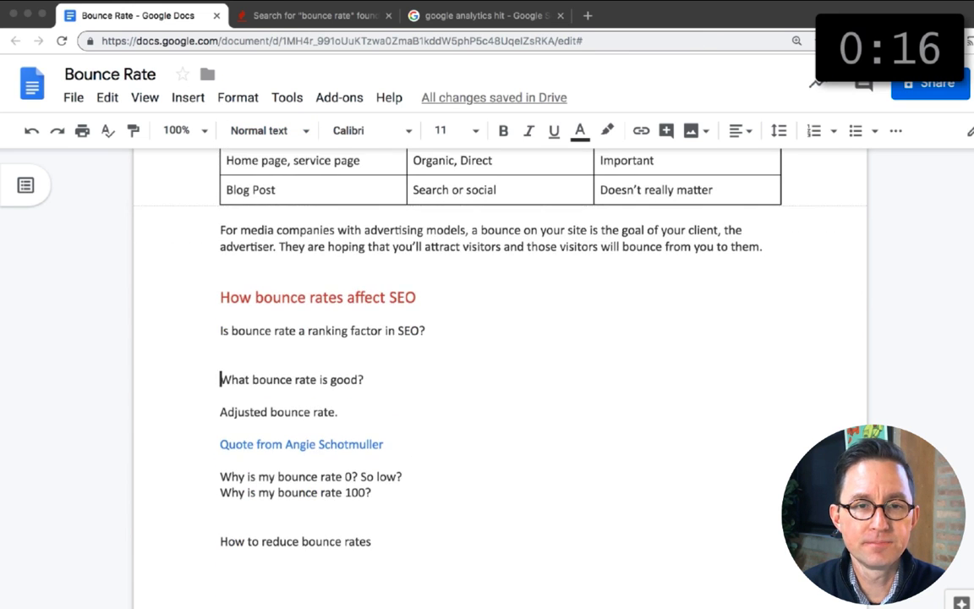
pyautogui.scroll(3, 400, 359)
pyautogui.hotkey('shift', 'Down')
pyautogui.press('super+x')
pyautogui.press('Up')
pyautogui.press('Up')
pyautogui.press('Up')
pyautogui.press('Up')
pyautogui.press('Up')
pyautogui.press('Return')
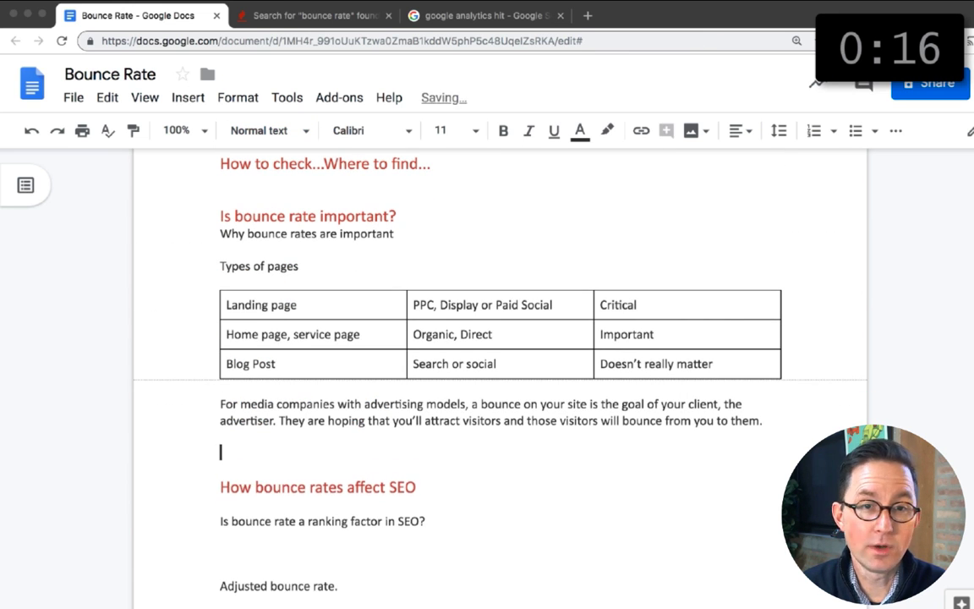
pyautogui.press('super+v')
# Step: Remove the extra blank line above "Adjusted bounce rate."
pyautogui.press('Down')
pyautogui.press('Down')
pyautogui.press('Down')
pyautogui.press('Down')
pyautogui.press('Down')
pyautogui.press('Down')
pyautogui.press('Down')
pyautogui.press('BackSpace')
pyautogui.press('Down')
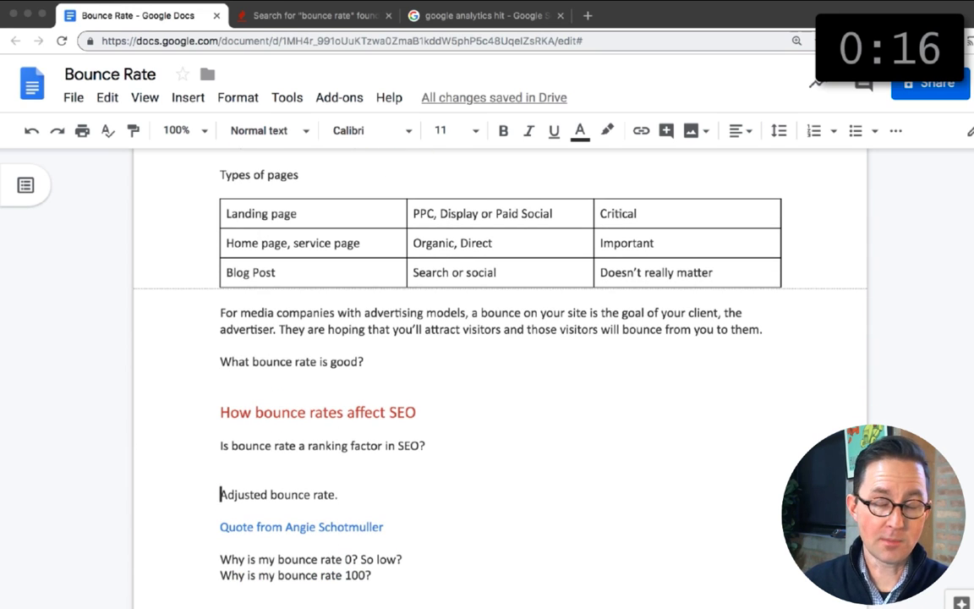
# Step: Add an "Issues" line above "Why is my bounce rate 0? So low?" and format it as a red section heading
pyautogui.scroll(-1, 500, 378)
pyautogui.press('Return')
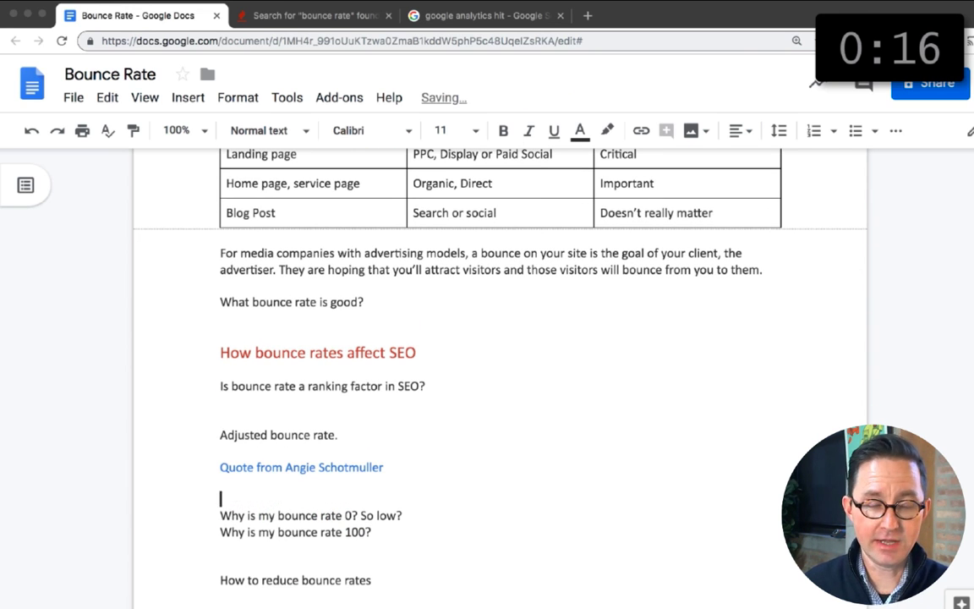
pyautogui.press('BackSpace')
pyautogui.press('BackSpace')
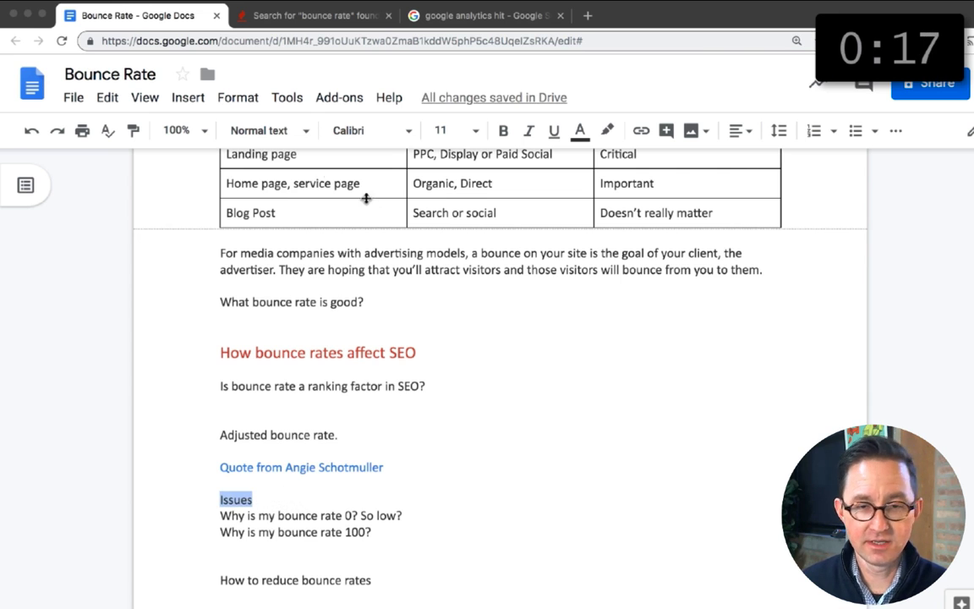
pyautogui.click(269, 131)
pyautogui.click(267, 361)
# Step: Move "Adjusted bounce rate." and the blue quote line to below "What bounce rate is good?", removing the leftover blank lines
pyautogui.moveTo(221, 435); pyautogui.dragTo(221, 482)
pyautogui.press('BackSpace')
pyautogui.press('BackSpace')
pyautogui.scroll(2, 220, 455)
pyautogui.click(219, 456)
pyautogui.press('Return')
pyautogui.press('super+v')
# Step: Format the line "How to reduce bounce rates" as Heading 2
pyautogui.scroll(-4, 220, 455)
pyautogui.moveTo(219, 391); pyautogui.dragTo(372, 395)
pyautogui.click(267, 133)
pyautogui.click(290, 385)
# Step: List the tips "Increase traffic from low-bounce traffic sources", "Improve CTR to deeper pages", "Formatting, Scan-ability" and "Visuals: images and video" under "How to reduce bounce rates"
pyautogui.doubleClick(268, 433)
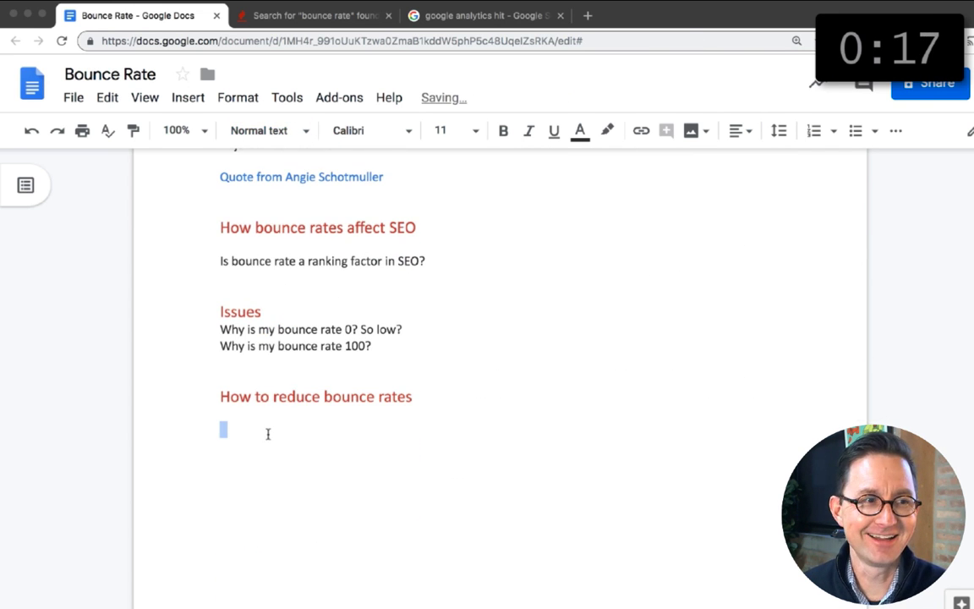
pyautogui.write('Increase traffic from low-bounce traffic sources')
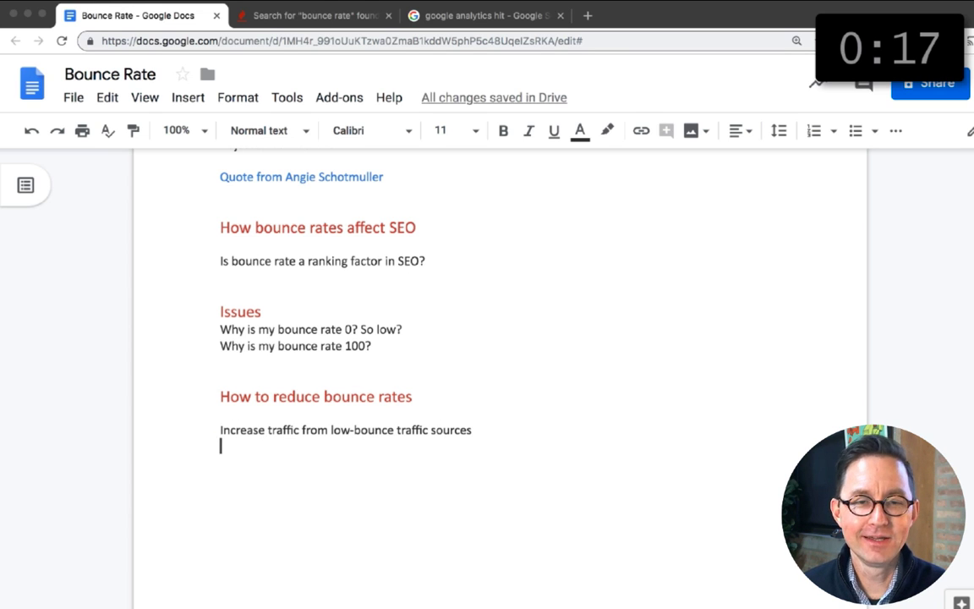
pyautogui.write('Improve CTR to deeper pages')
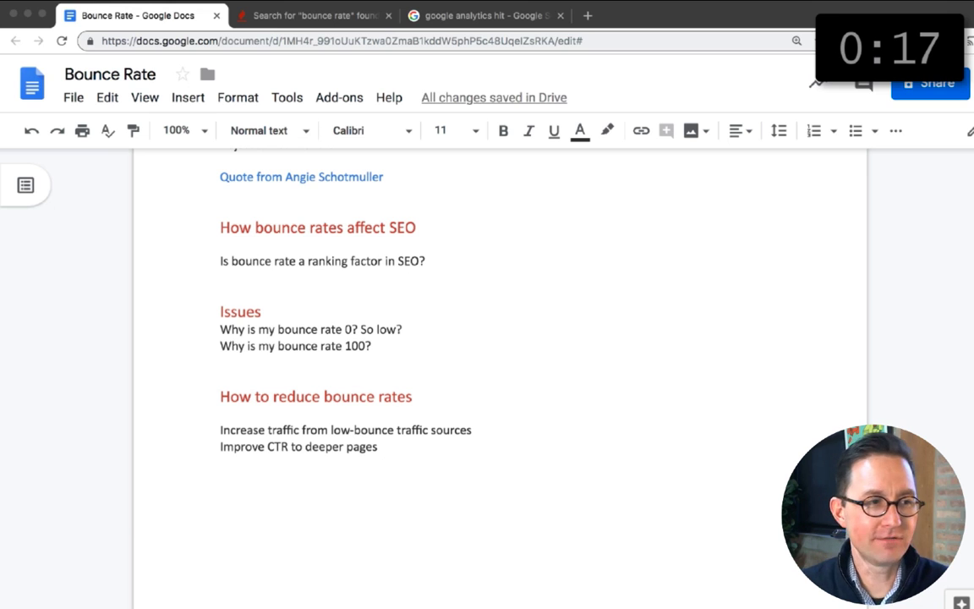
pyautogui.write(', Scan-ability')
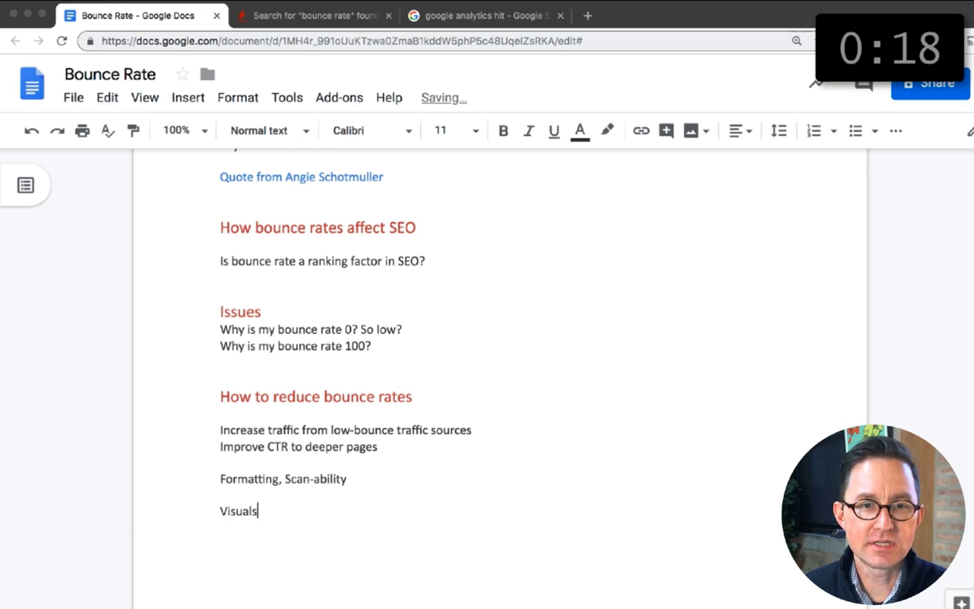
pyautogui.write(': image')
# Step: Cut the "Increase traffic from low-bounce traffic sources" line from the tips under "How to reduce bounce rates"
pyautogui.scroll(1, 226, 385)
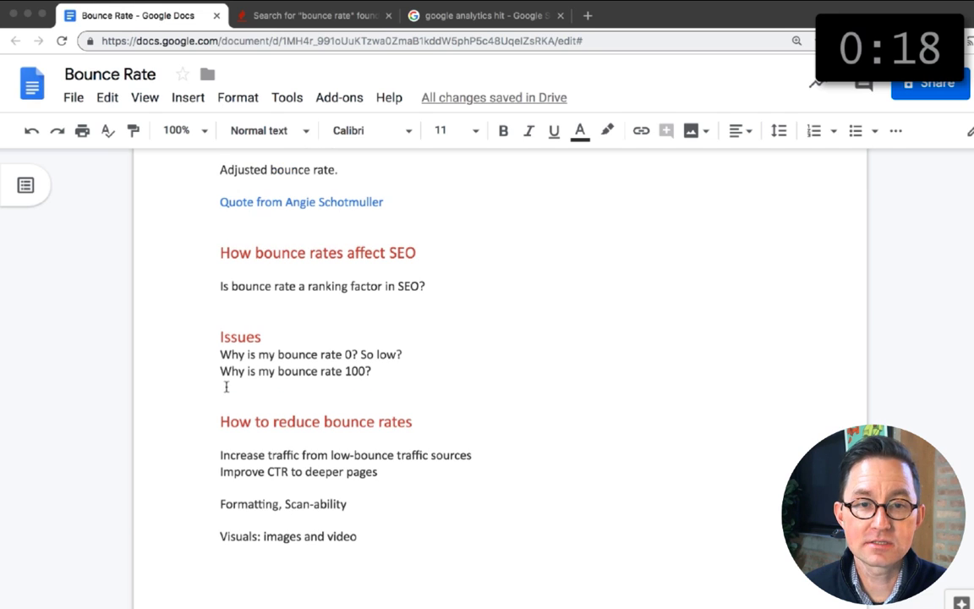
pyautogui.click(226, 387)
pyautogui.press('Down')
pyautogui.press('Down')
pyautogui.press('Down')
pyautogui.press('Down')
pyautogui.hotkey('shift', 'Down')
pyautogui.press('super+x')
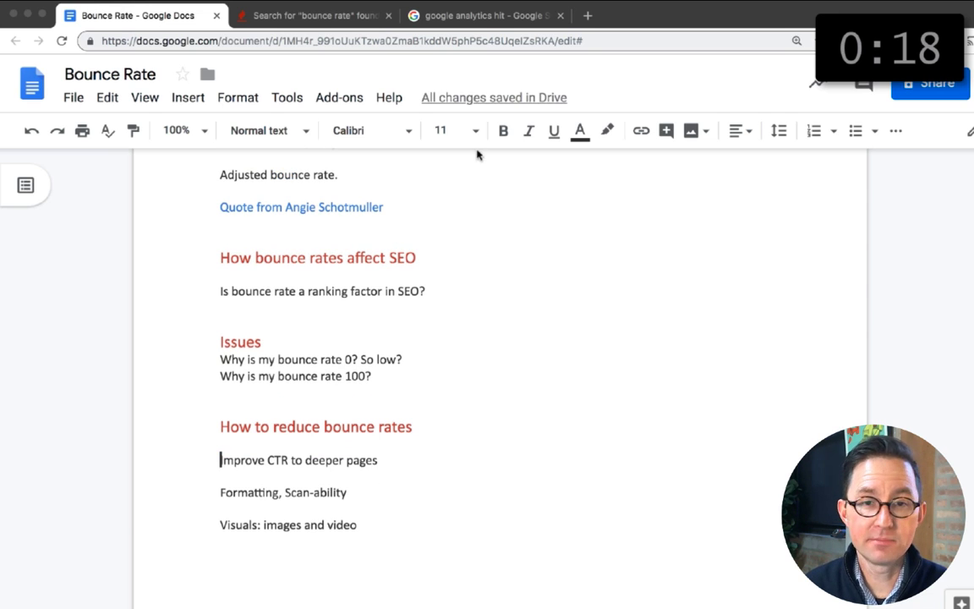
# Step: Turn the CTR, formatting and visuals tips into a numbered list
pyautogui.press('super+shift+7')
pyautogui.press('Down')
pyautogui.press('super+shift+7')
pyautogui.press('Down')
pyautogui.press('super+shift+7')
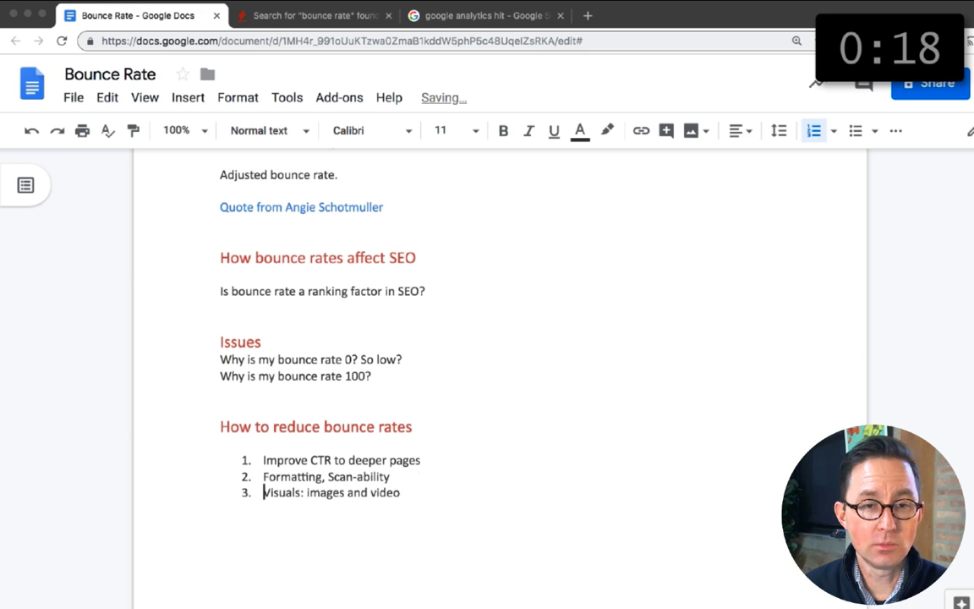
# Step: Paste "Increase traffic from low-bounce traffic sources" as the fourth item of the numbered list
pyautogui.press('super+Right')
pyautogui.press('Return')
pyautogui.press('super+v')
# Step: Search Google in a new tab for an expert's name with "bounce rate", and refine the query by adding "invesp"
pyautogui.click(588, 15)
pyautogui.write('ayak shukary bounce rate')
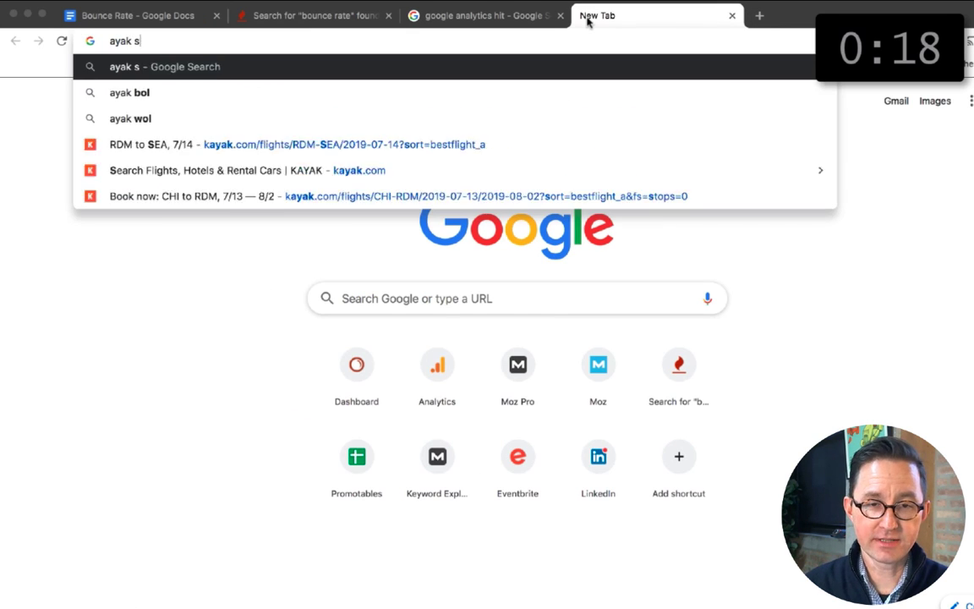
pyautogui.press('Return')
pyautogui.scroll(-5, 80, 418)
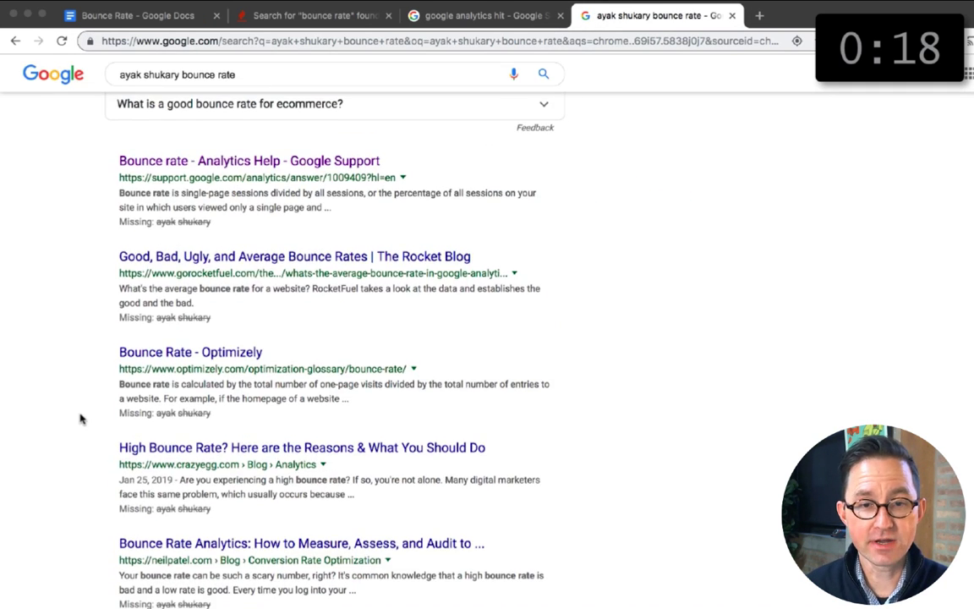
pyautogui.scroll(5, 81, 417)
pyautogui.click(272, 91)
pyautogui.write('invesp')
pyautogui.press('Return')
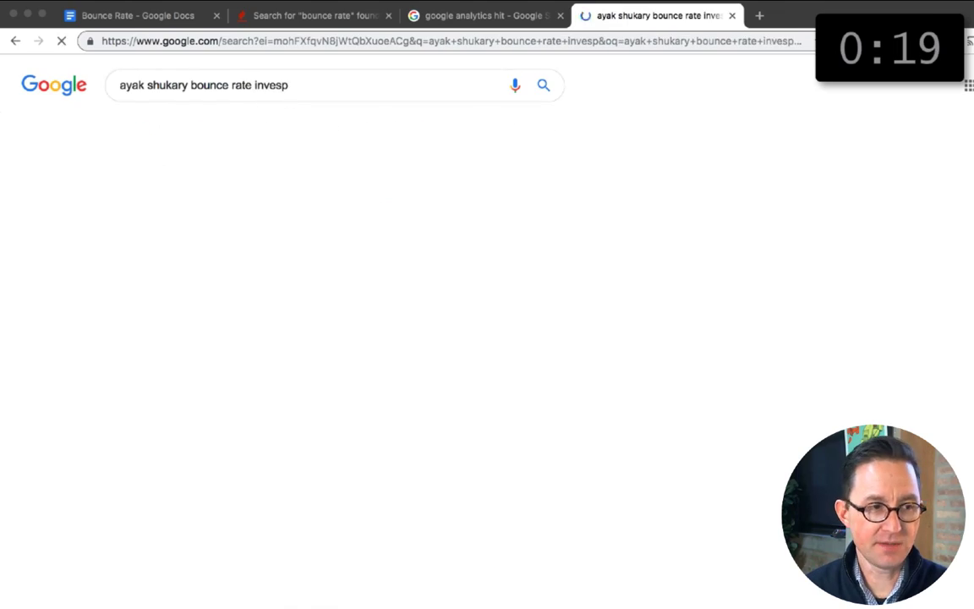
# Step: Open the Invesp article on cutting bounce rate and paste its URL into the outline below the numbered list
pyautogui.scroll(-5, 224, 429)
pyautogui.click(224, 430)
pyautogui.scroll(-10, 33, 293)
pyautogui.scroll(-15, 32, 292)
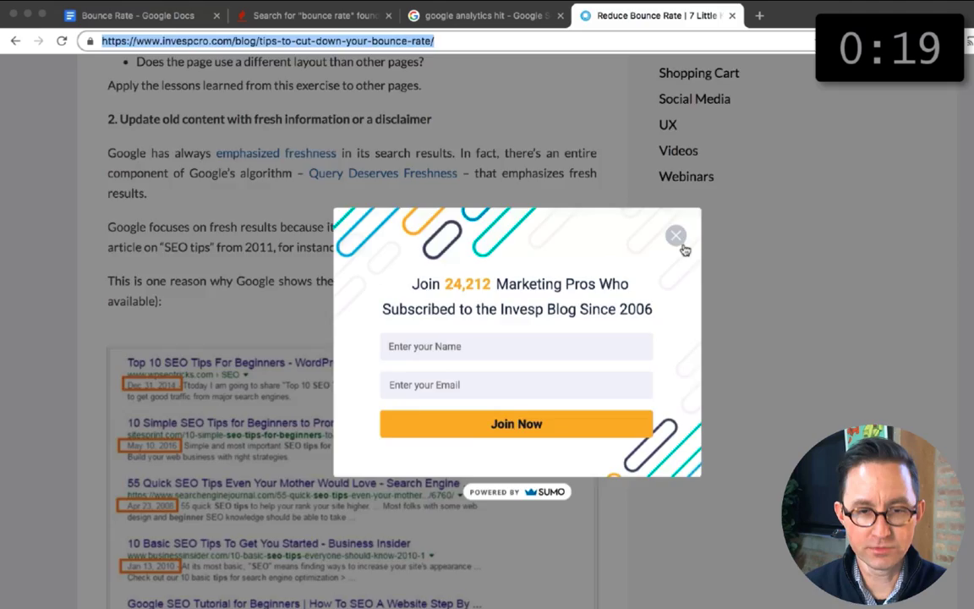
pyautogui.press('super+1')
pyautogui.press('super+v')
# Step: Consult the Invesp article and add "Reduce traffic from low-relevance keyphrases" as the fifth list item
pyautogui.press('super+4')
pyautogui.scroll(-15, 367, 321)
pyautogui.press('super+1')
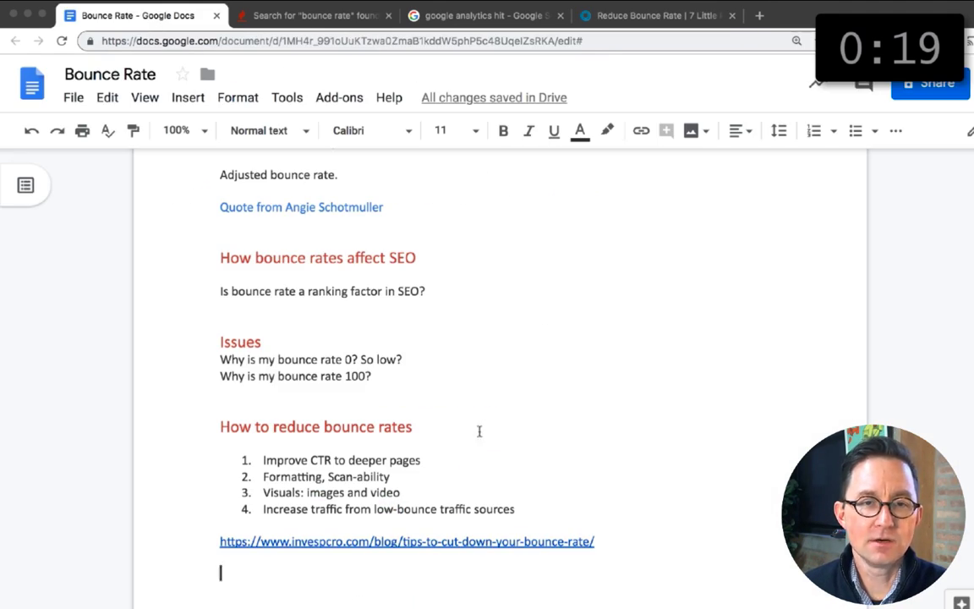
pyautogui.click(517, 509)
pyautogui.press('Return')
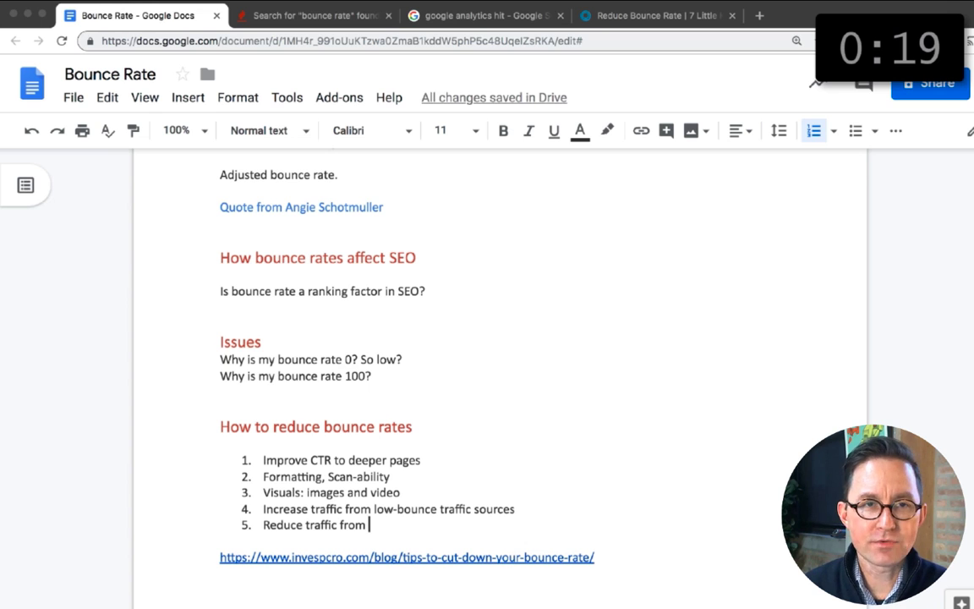
# Step: Review more of the Invesp tips and add sub-item "Recommended content using your best (highest CTR) headlines" under "Improve CTR to deeper pages"
pyautogui.press('super+4')
pyautogui.scroll(-10, 545, 328)
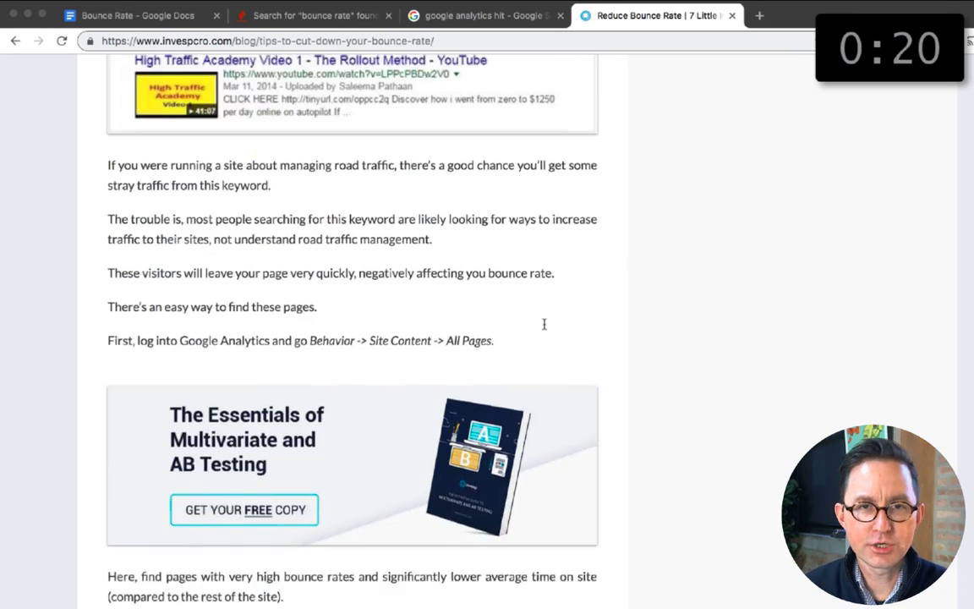
pyautogui.scroll(-15, 545, 328)
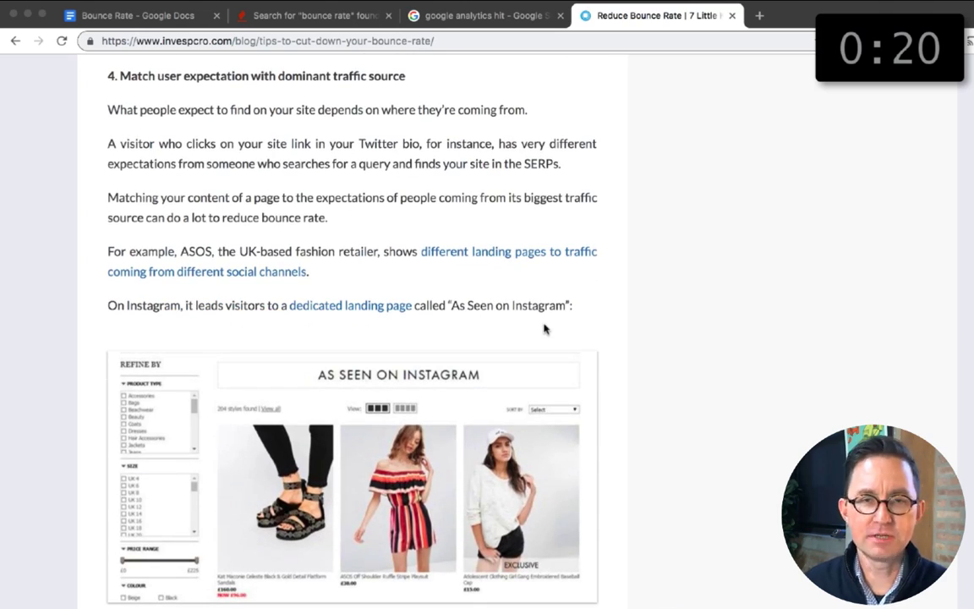
pyautogui.scroll(-15, 546, 328)
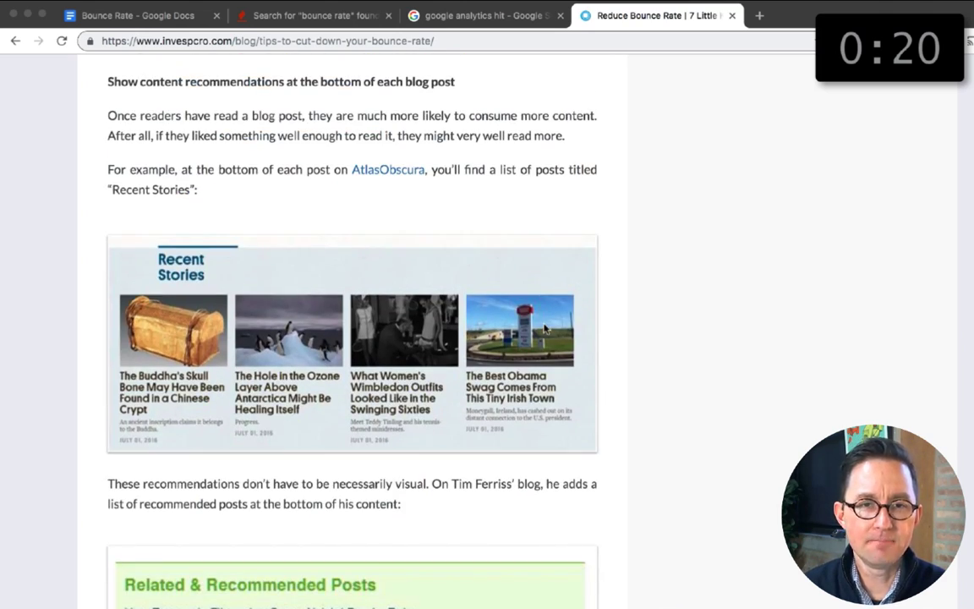
pyautogui.press('super+1')
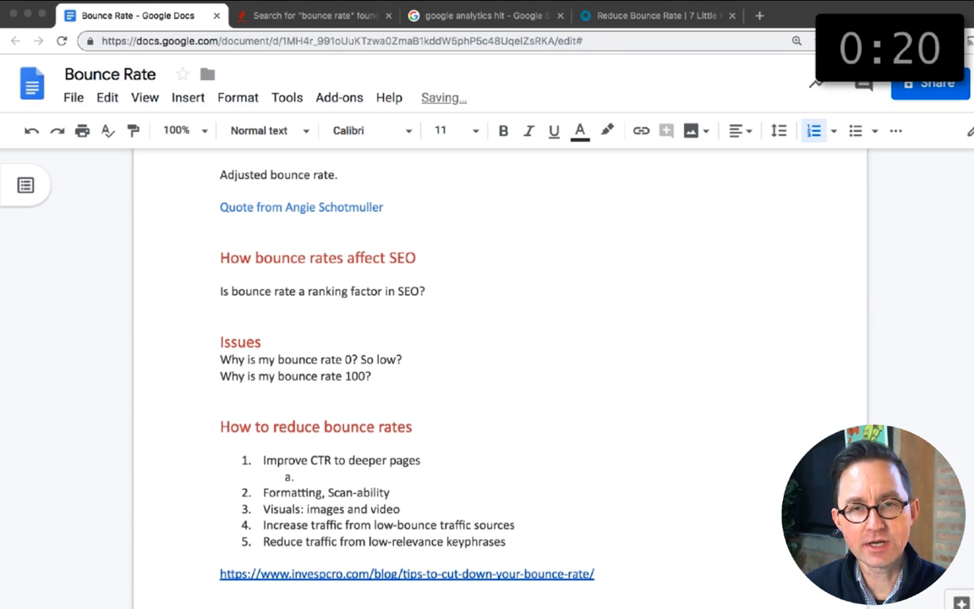
pyautogui.write('t')
# Step: Add a "Match intent" sub-item under "Reduce traffic from low-relevance keyphrases"
pyautogui.scroll(-1, 517, 481)
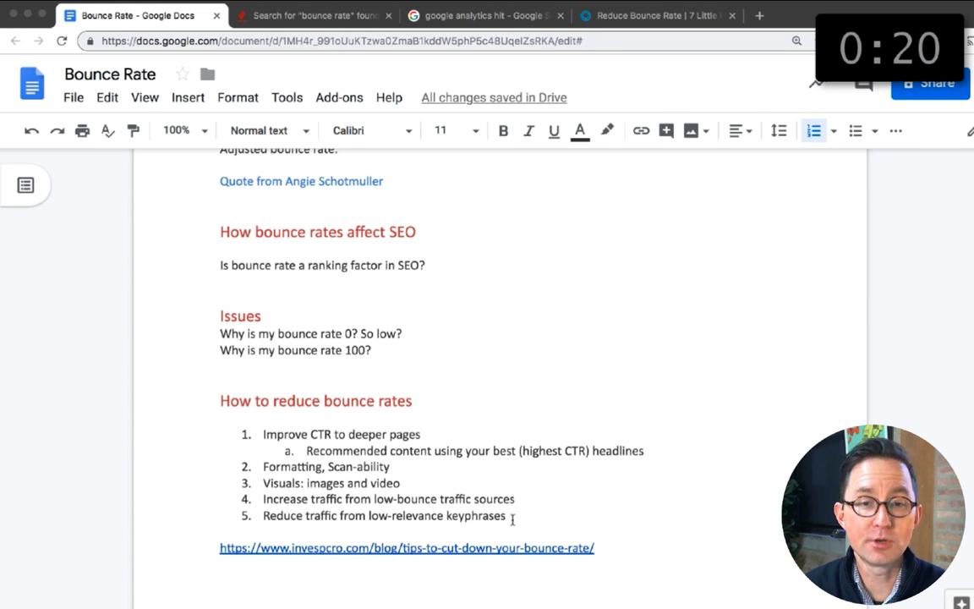
pyautogui.click(512, 519)
pyautogui.press('Return')
pyautogui.press('Tab')
# Step: Read the Invesp article's remaining tips and add the sub-item "Add a next button" under "Improve CTR to deeper pages"
pyautogui.press('super+4')
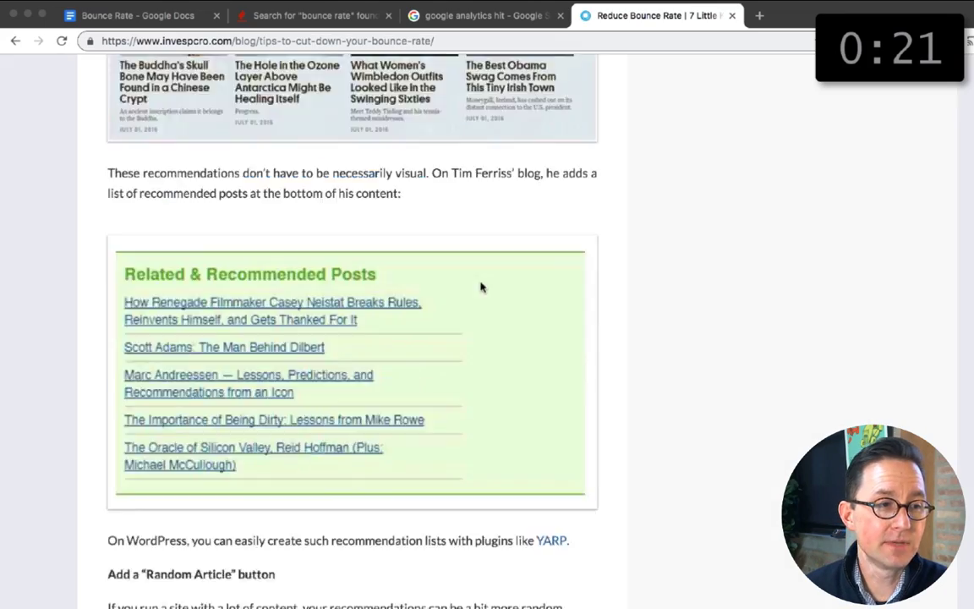
pyautogui.scroll(-6, 482, 286)
pyautogui.scroll(-20, 479, 286)
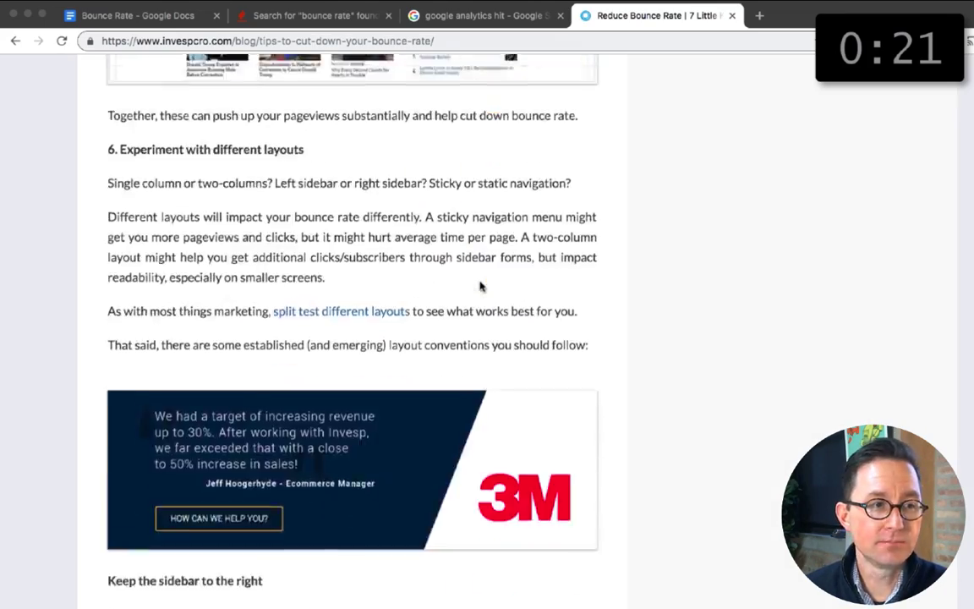
pyautogui.scroll(-20, 479, 286)
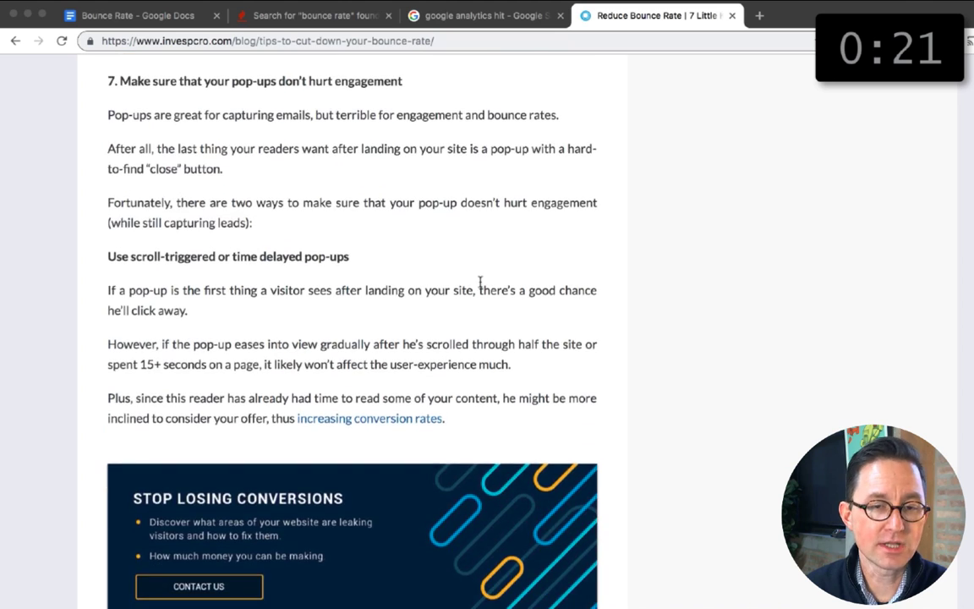
pyautogui.scroll(-2, 479, 286)
pyautogui.click(126, 16)
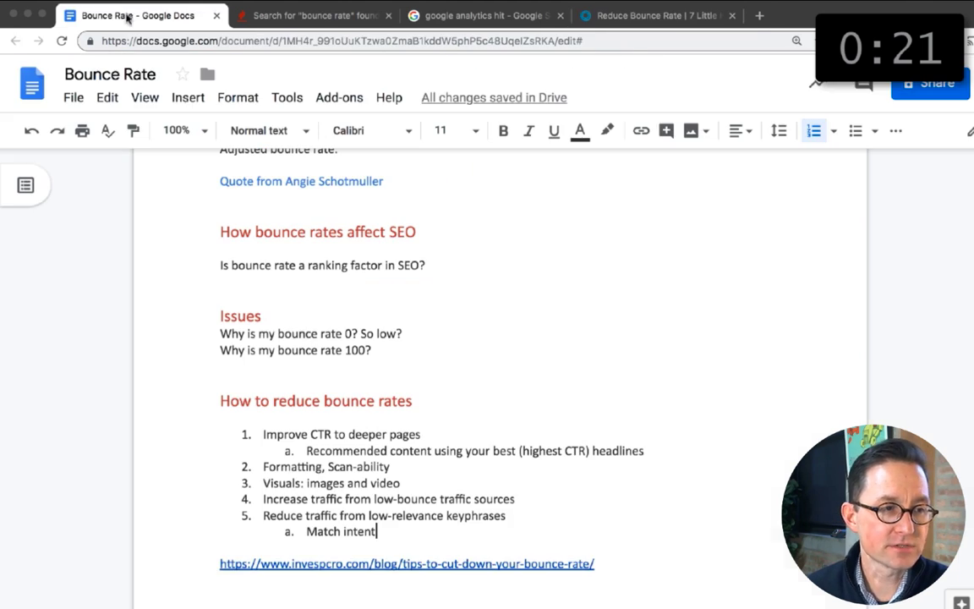
pyautogui.press('Return')
pyautogui.write('Add a next button, a random article')
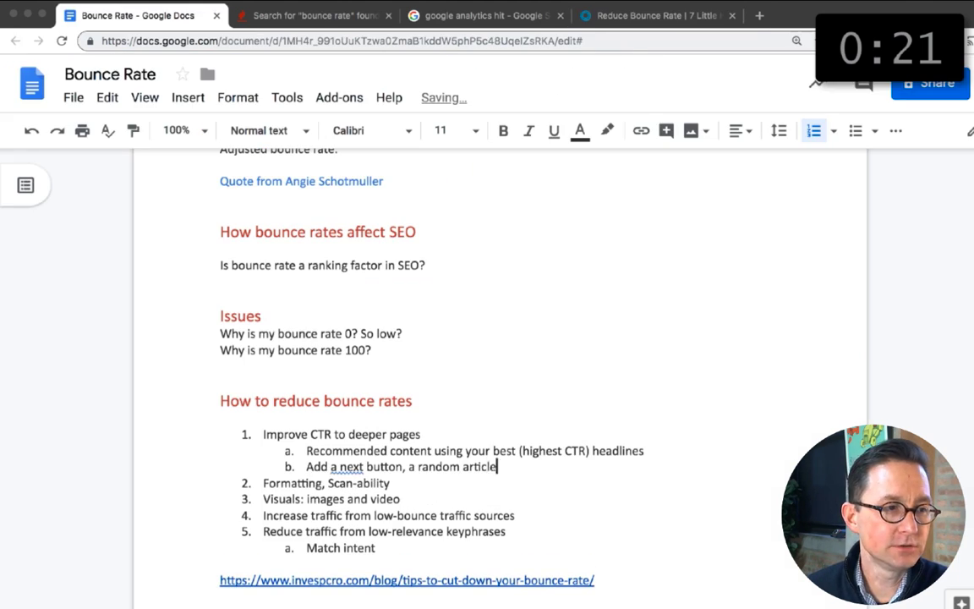
pyautogui.press('BackSpace')
pyautogui.press('BackSpace')
pyautogui.press('BackSpace')
pyautogui.press('BackSpace')
pyautogui.press('BackSpace')
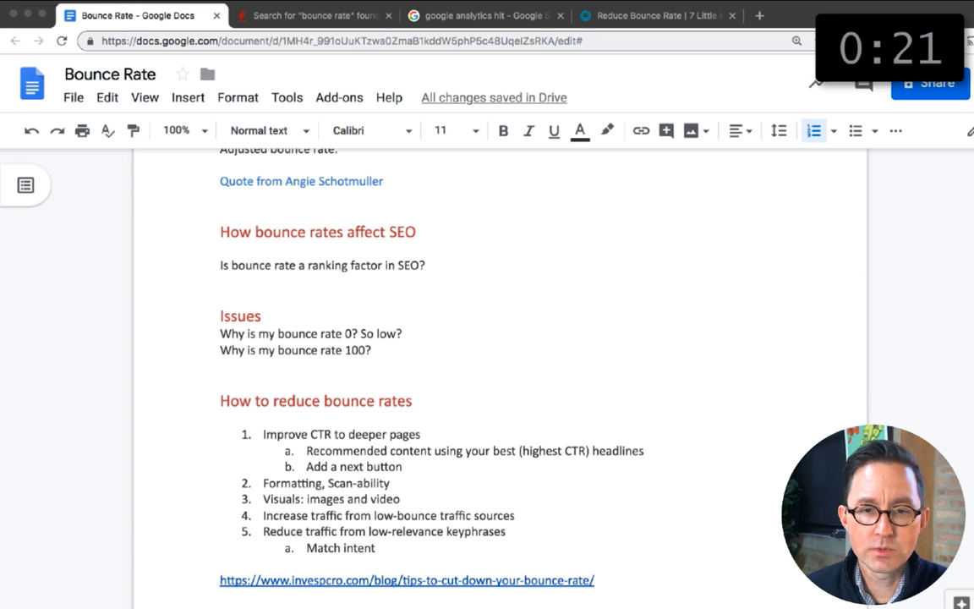
# Step: Extend the "Match intent" sub-item to "Match intent with dominant traffic source" and close the research pages
pyautogui.scroll(-1, 464, 338)
pyautogui.write('with dominant traffic source')
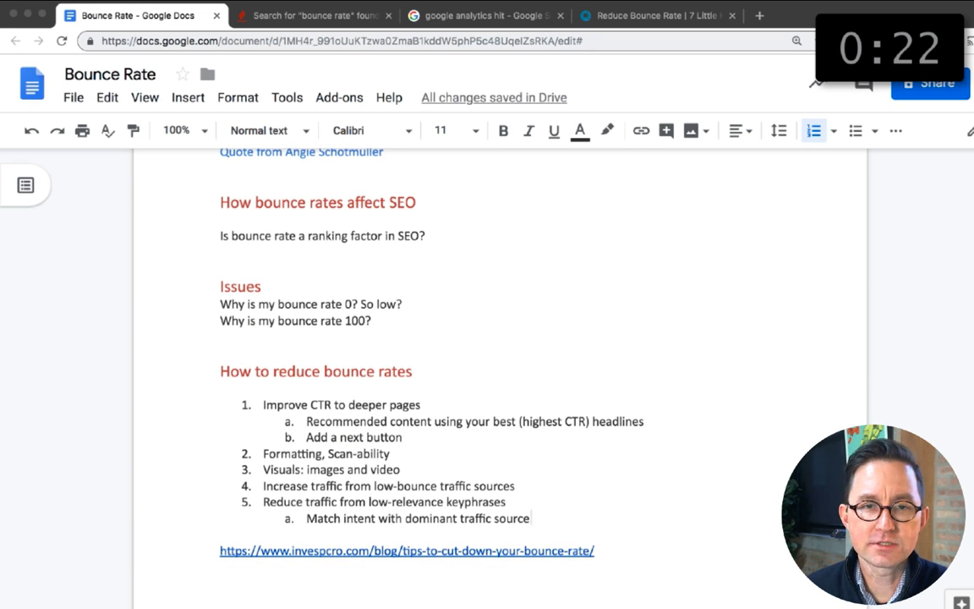
pyautogui.scroll(-1, 388, 338)
pyautogui.click(732, 15)
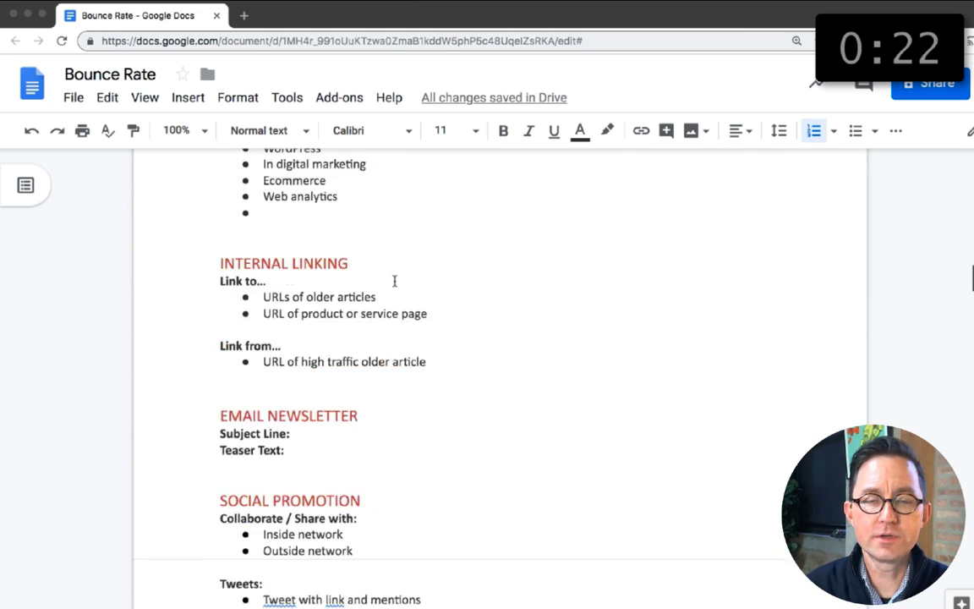
# Step: Date the target keyphrases "as of August 3, 2019" and open Moz Keyword Explorer alongside the document
pyautogui.scroll(5, 394, 281)
pyautogui.write('August 3, 2019')
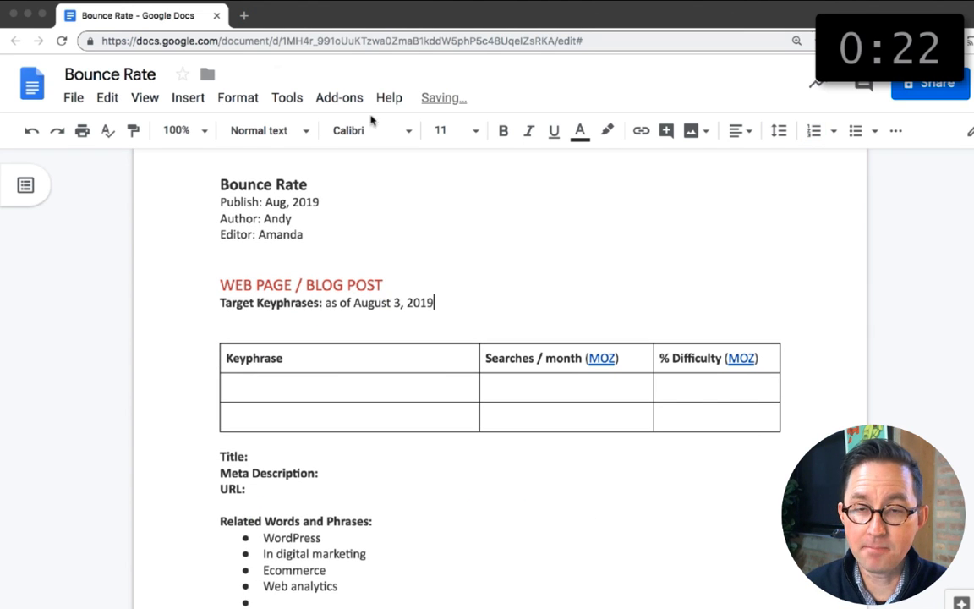
pyautogui.click(244, 17)
pyautogui.write('moz.com/explorer')
pyautogui.press('Return')
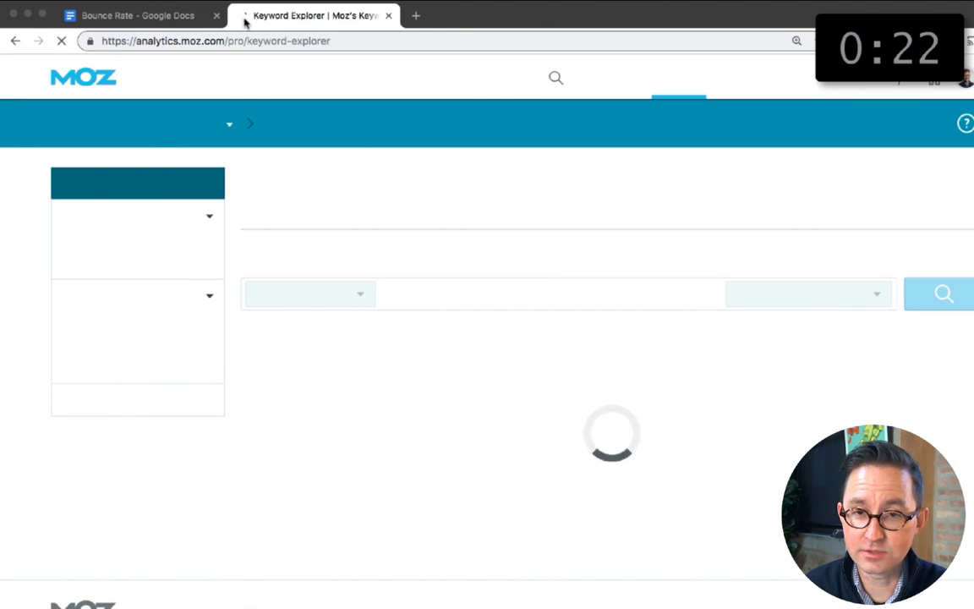
# Step: Look up the keyword metrics for "what are bounce rates" in Moz Keyword Explorer
pyautogui.click(169, 15)
pyautogui.scroll(-10, 217, 252)
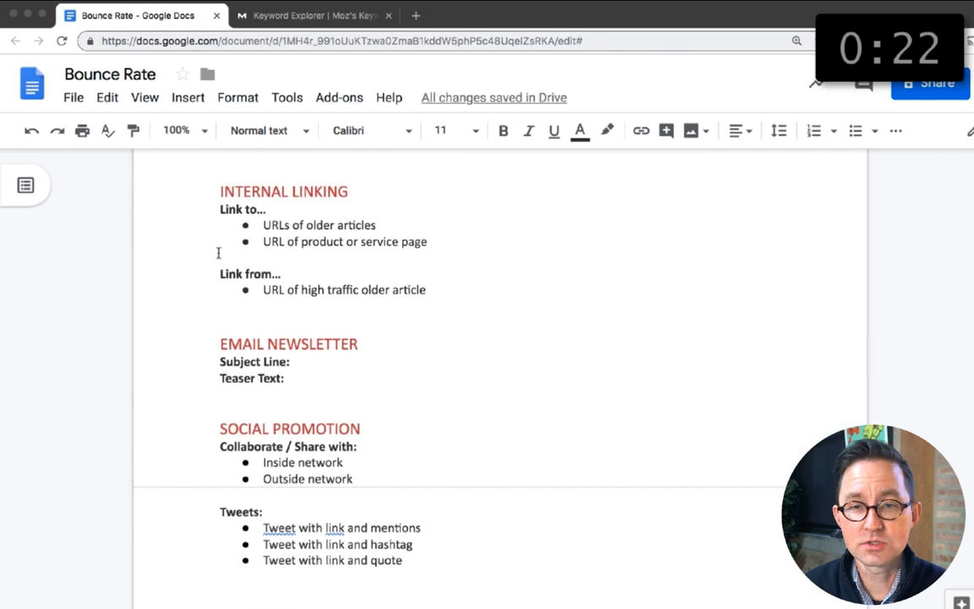
pyautogui.click(297, 16)
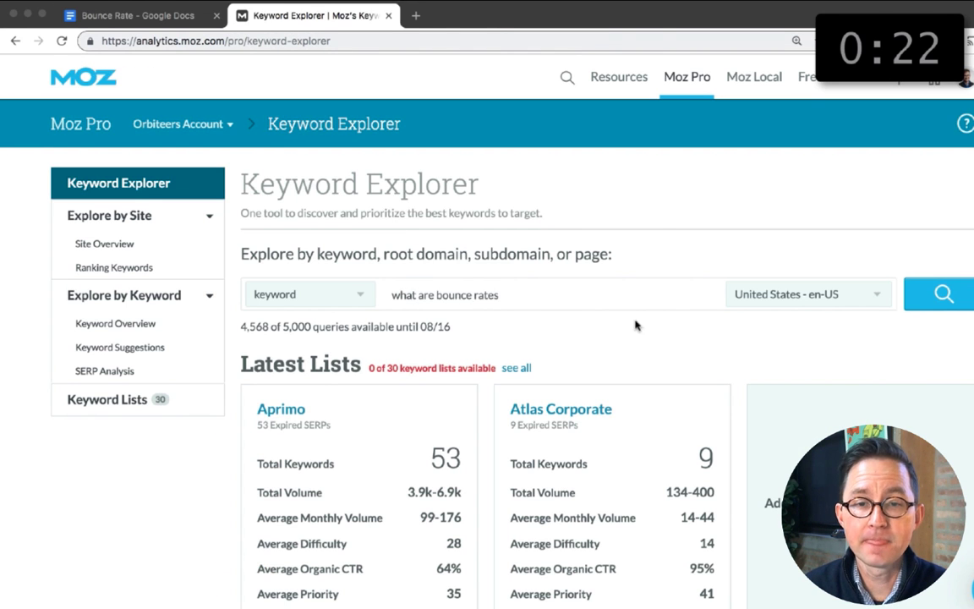
pyautogui.press('Return')
pyautogui.scroll(-2, 232, 397)
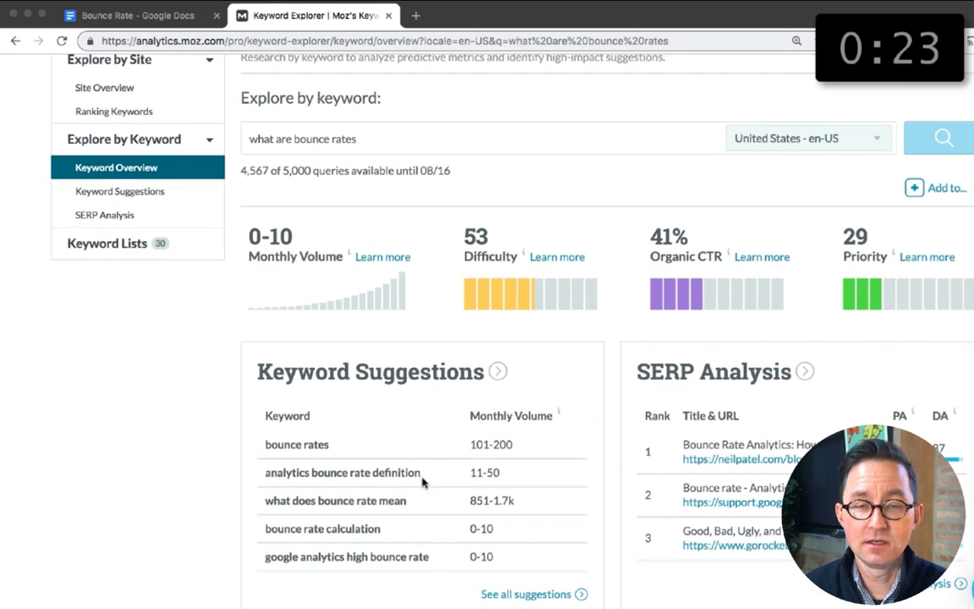
# Step: Run the suggested keyword "bounce rate calculation" through Keyword Explorer
pyautogui.moveTo(382, 529); pyautogui.dragTo(265, 529)
pyautogui.press('super+c')
pyautogui.scroll(1, 402, 215)
pyautogui.tripleClick(396, 237)
pyautogui.press('super+v')
# Step: Return to the outline and insert additional empty rows in the target keyphrase table
pyautogui.click(201, 14)
pyautogui.scroll(5, 671, 347)
pyautogui.rightClick(406, 342)
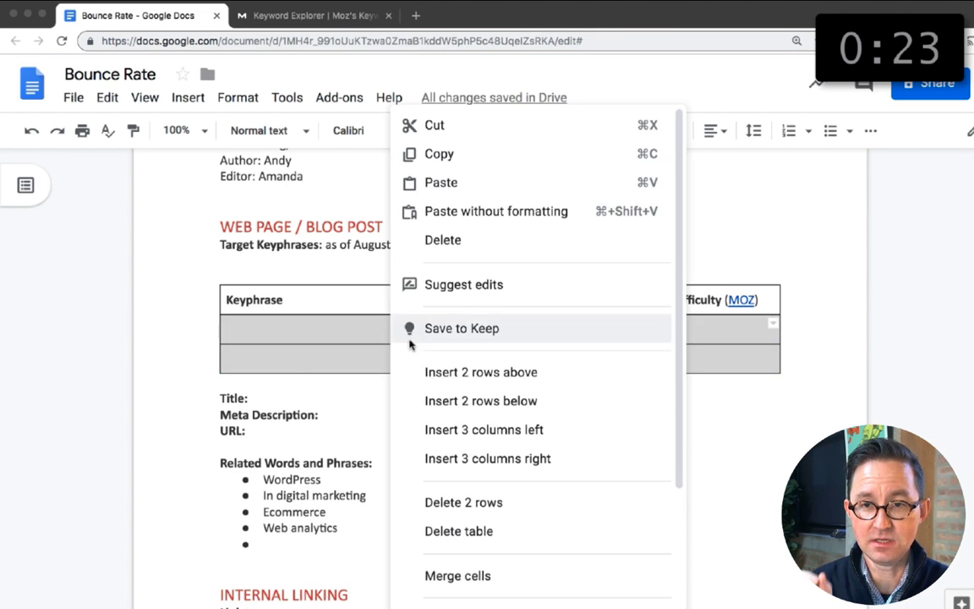
pyautogui.click(457, 431)
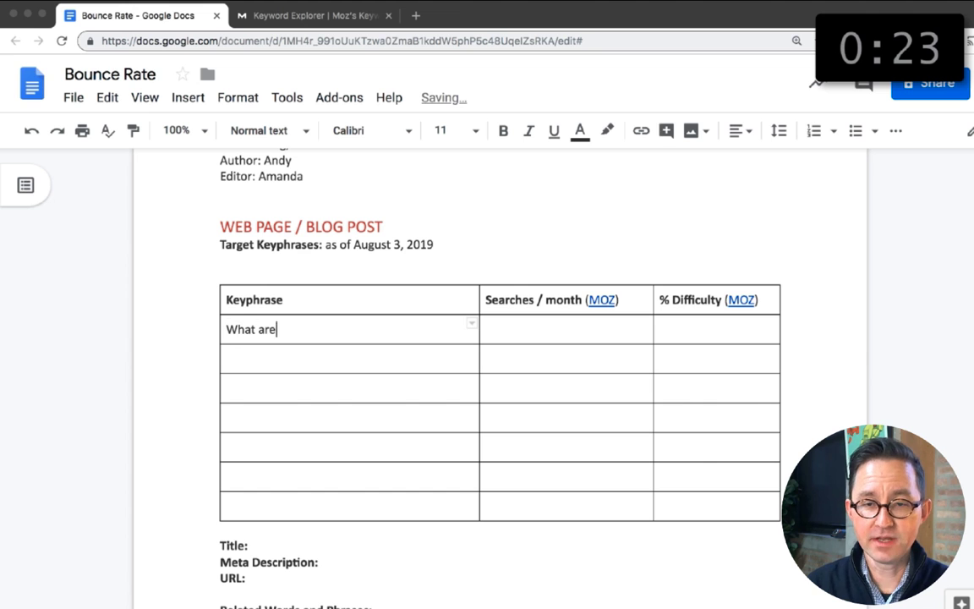
# Step: Fill the first keyphrase row with "What are bounce rates", 0-10 searches per month and difficulty 53
pyautogui.write('bounce rates')
pyautogui.press('Tab')
pyautogui.write('0-10')
pyautogui.press('Tab')
pyautogui.write('53')
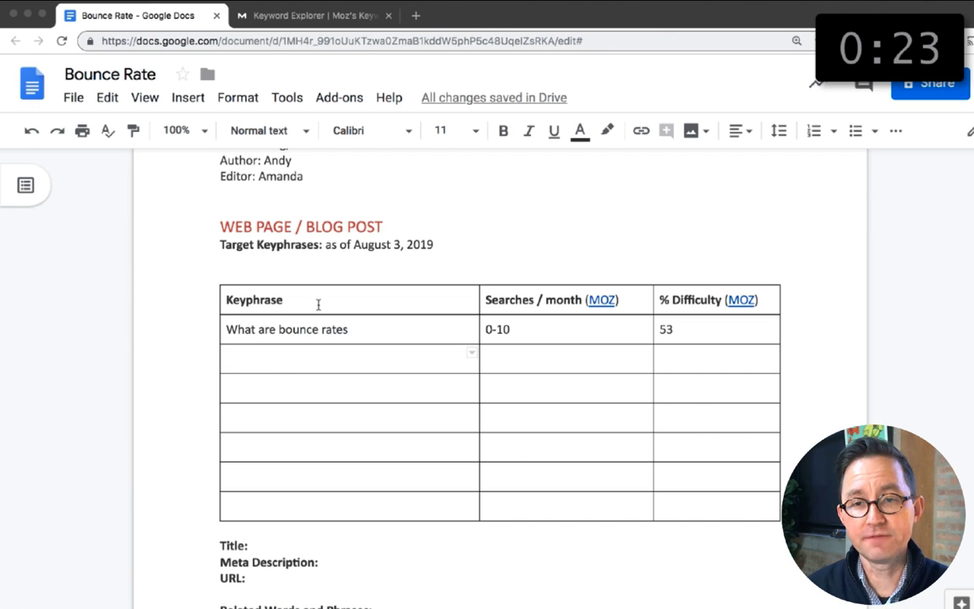
# Step: Add the keyphrase "Bounce rate calculation" with 0-10 searches and difficulty 43, and a calculation bullet under the related words
pyautogui.write('Bounce rate calculation')
pyautogui.press('Tab')
pyautogui.write('0-10')
pyautogui.press('Tab')
pyautogui.write('43')
pyautogui.scroll(-2, 239, 374)
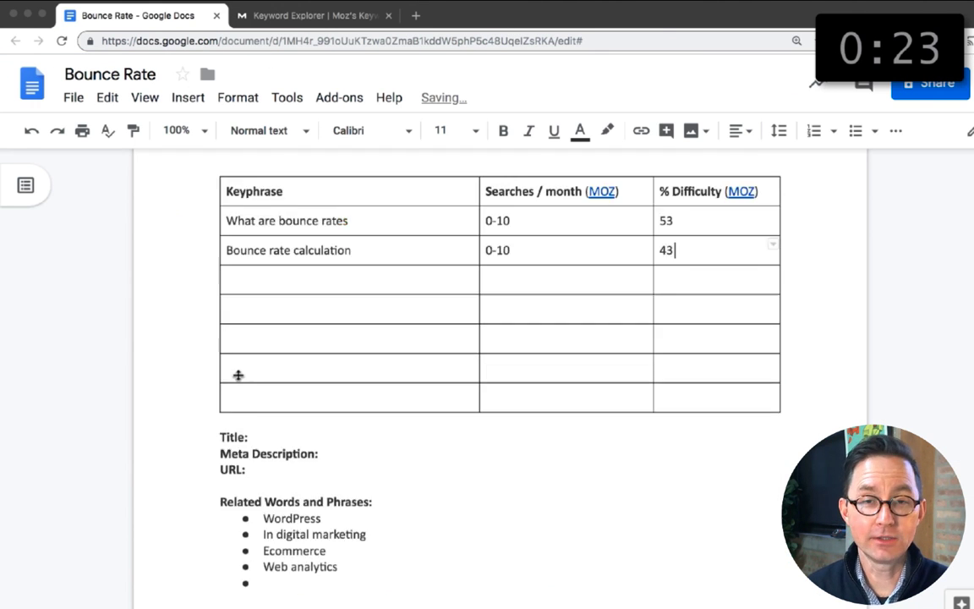
pyautogui.write('calculation')
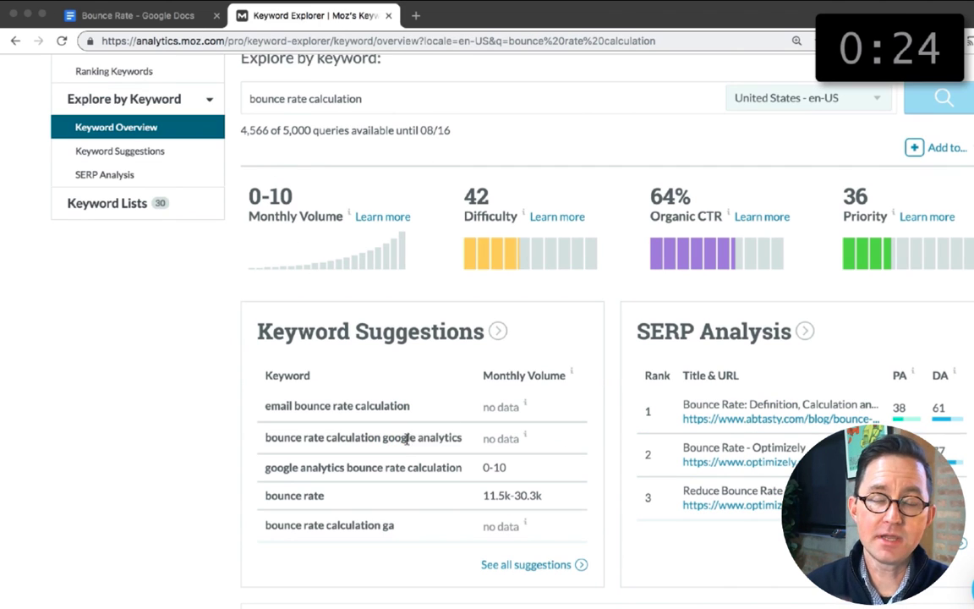
# Step: Look up the keyword metrics for "how to reduce bounce rate" in Keyword Explorer
pyautogui.tripleClick(407, 439)
pyautogui.tripleClick(369, 98)
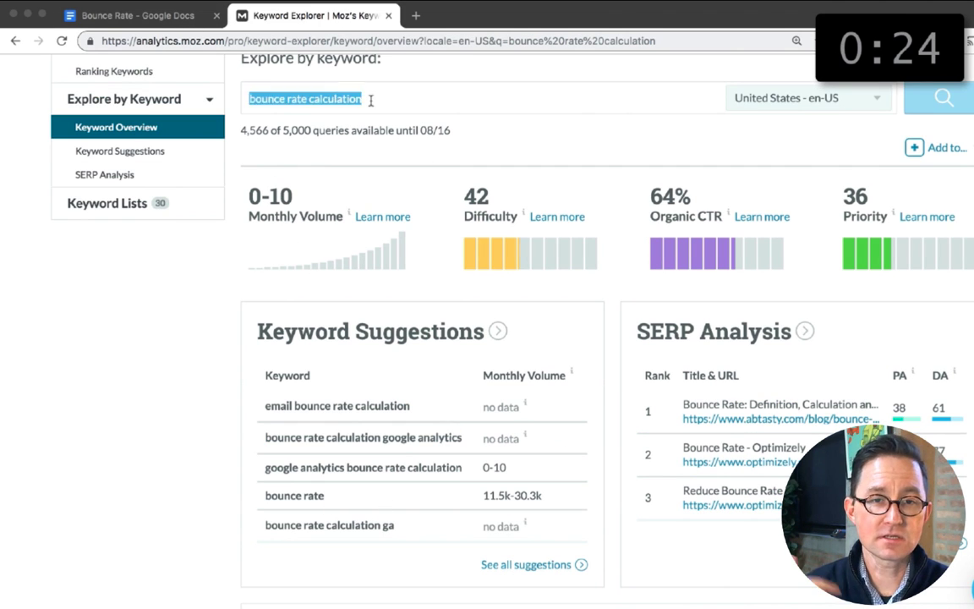
pyautogui.write('how to reduce bounce rate')
pyautogui.press('Return')
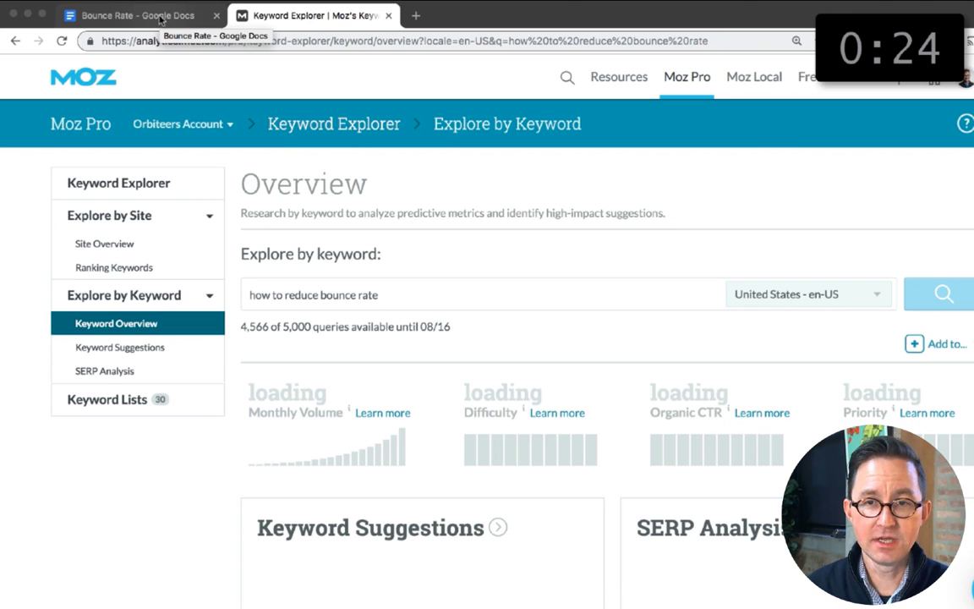
# Step: Copy "how to reduce bounce rate" into the third keyphrase row with 101-200 searches and difficulty 45
pyautogui.moveTo(378, 294); pyautogui.dragTo(248, 294)
pyautogui.press('super+c')
pyautogui.click(162, 16)
pyautogui.click(322, 204)
pyautogui.press('super+v')
pyautogui.press('Tab')
pyautogui.write('100-')
pyautogui.press('Tab')
pyautogui.write('45')
pyautogui.scroll(1, 321, 204)
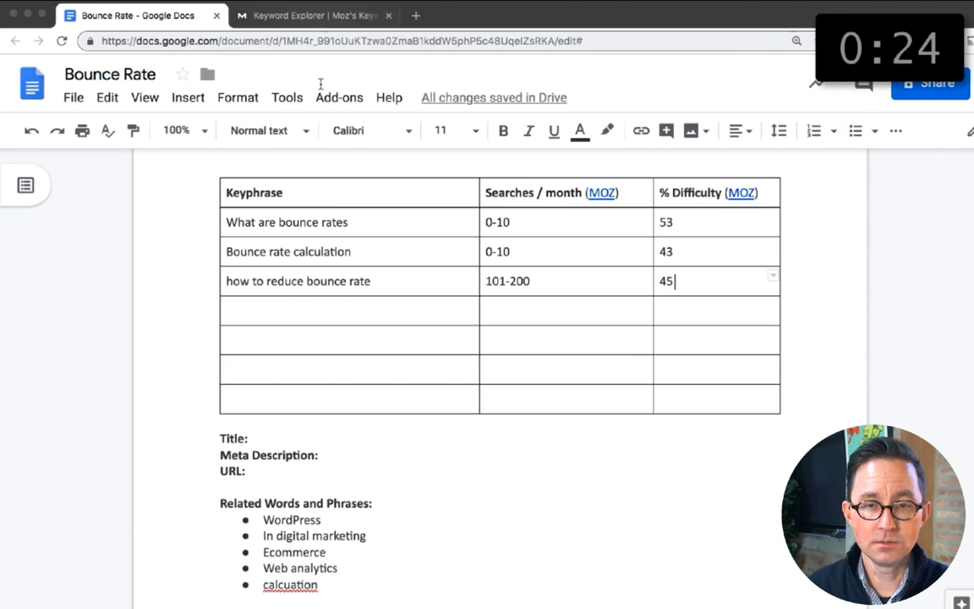
# Step: Look up "where to find bounce rate" in Keyword Explorer and review its metrics and suggestions
pyautogui.scroll(-15, 380, 477)
pyautogui.scroll(5, 380, 477)
pyautogui.hotkey('ctrl', 'Tab')
pyautogui.write('where to find bounce rate')
pyautogui.press('Return')
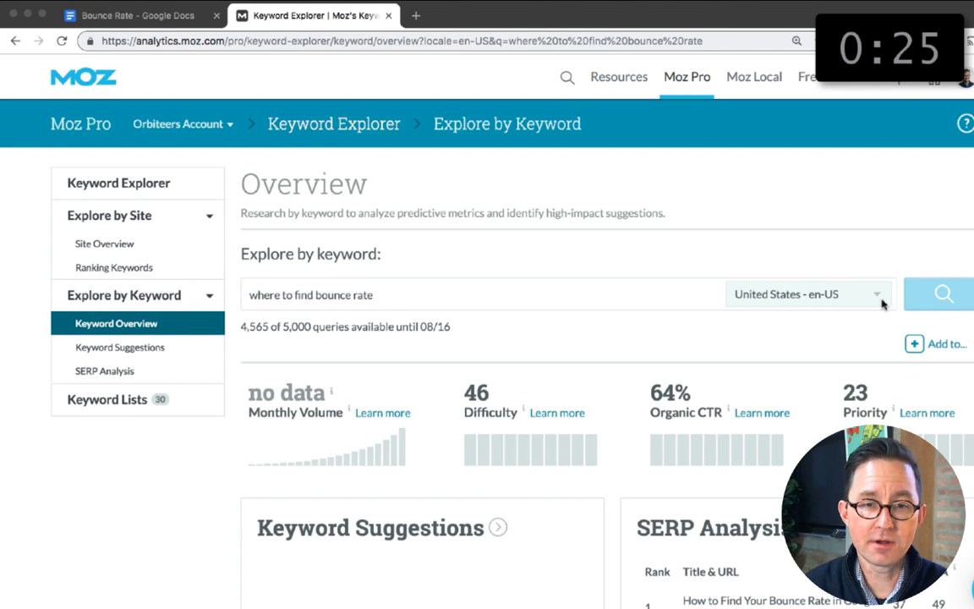
pyautogui.tripleClick(307, 296)
pyautogui.scroll(-2, 307, 298)
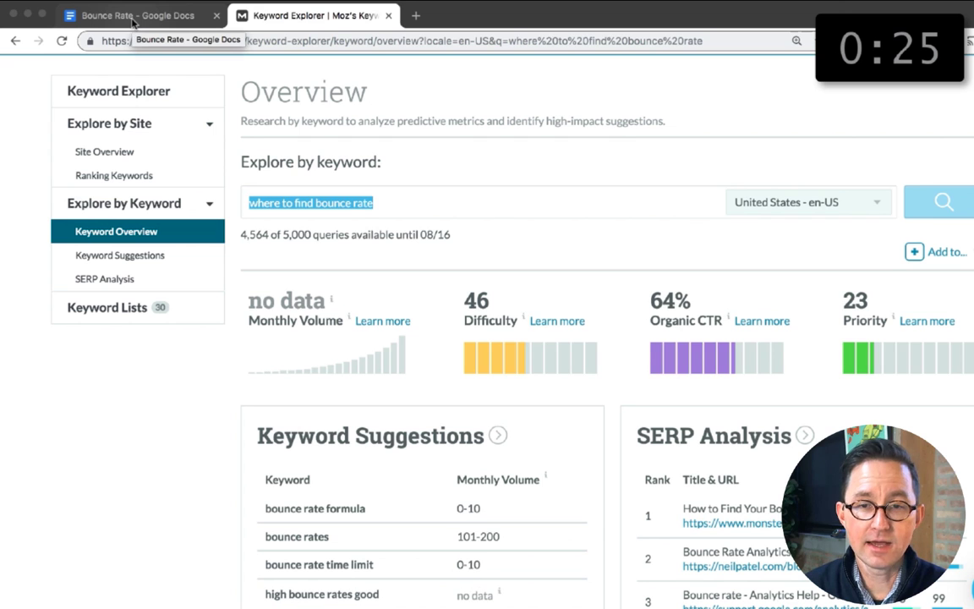
# Step: Add the suggested keyword "Bounce rate formula" to the fourth keyphrase row with 0-10 searches per month
pyautogui.tripleClick(315, 508)
pyautogui.click(132, 16)
pyautogui.click(303, 374)
pyautogui.write('Bounce rate f')
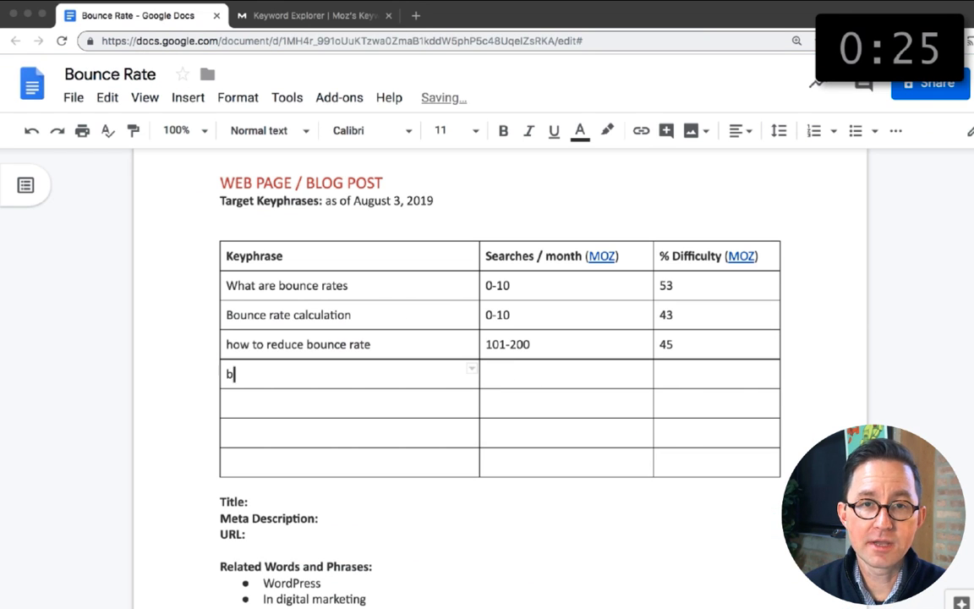
pyautogui.write('ormula')
pyautogui.press('Tab')
pyautogui.write('0-10')
# Step: Look up the keyword metrics for "bounce rate formula" in Keyword Explorer
pyautogui.click(309, 15)
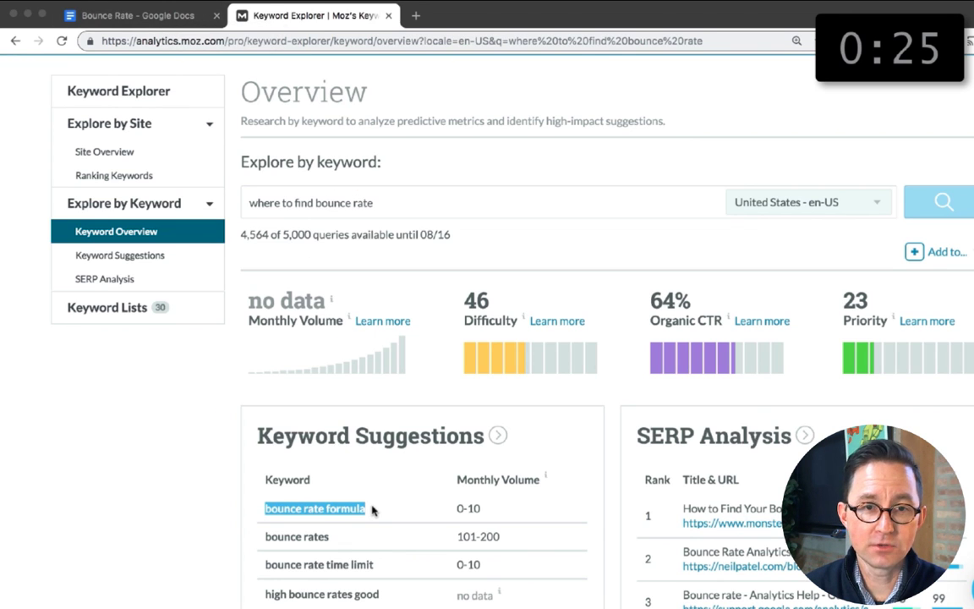
pyautogui.tripleClick(363, 203)
pyautogui.press('super+v')
pyautogui.click(943, 203)
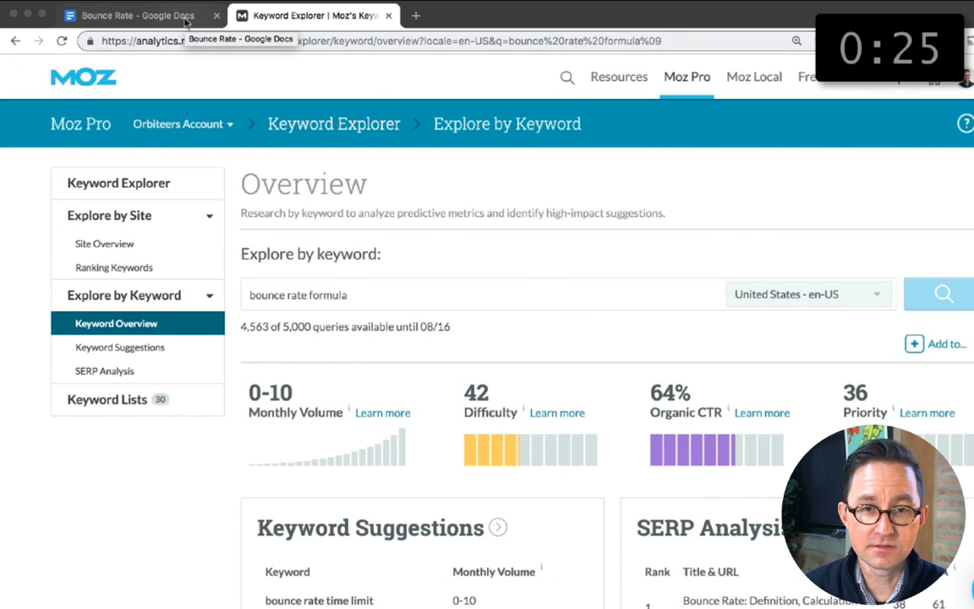
# Step: Set the difficulty to 42 for "Bounce rate formula" and correct "Bounce rate calculation" to 42 as well
pyautogui.click(188, 16)
pyautogui.click(672, 375)
pyautogui.write('42')
pyautogui.click(692, 317)
pyautogui.press('BackSpace')
# Step: Under the Issues heading, add a line beginning "Someone stays on your page for 31 minutes, the clicks"
pyautogui.scroll(-20, 563, 446)
pyautogui.click(221, 247)
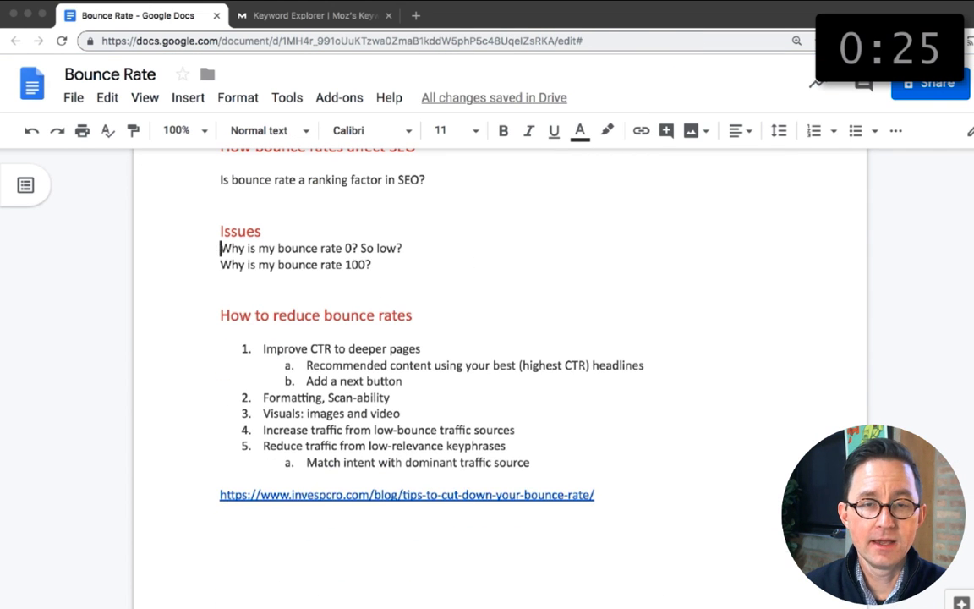
pyautogui.press('Return')
pyautogui.press('Return')
pyautogui.press('Up')
pyautogui.write('Some one stays on your page for 31 minutes, the clicks')
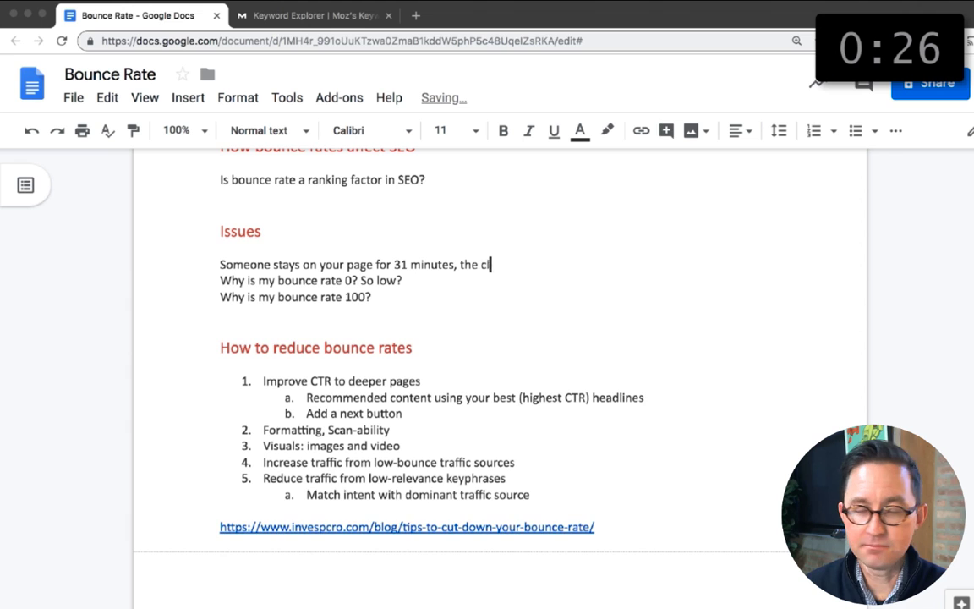
pyautogui.press('Return')
# Step: Look up the keyword metrics for "is bounce rate important" in Keyword Explorer
pyautogui.scroll(20, 376, 208)
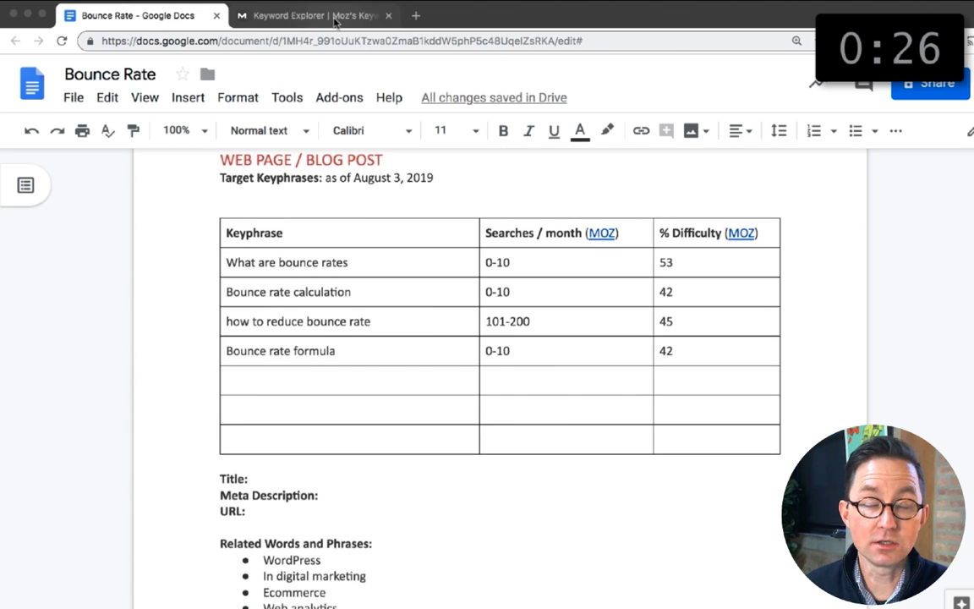
pyautogui.hotkey('ctrl', 'Tab')
pyautogui.write('is bounce rate important')
pyautogui.press('Return')
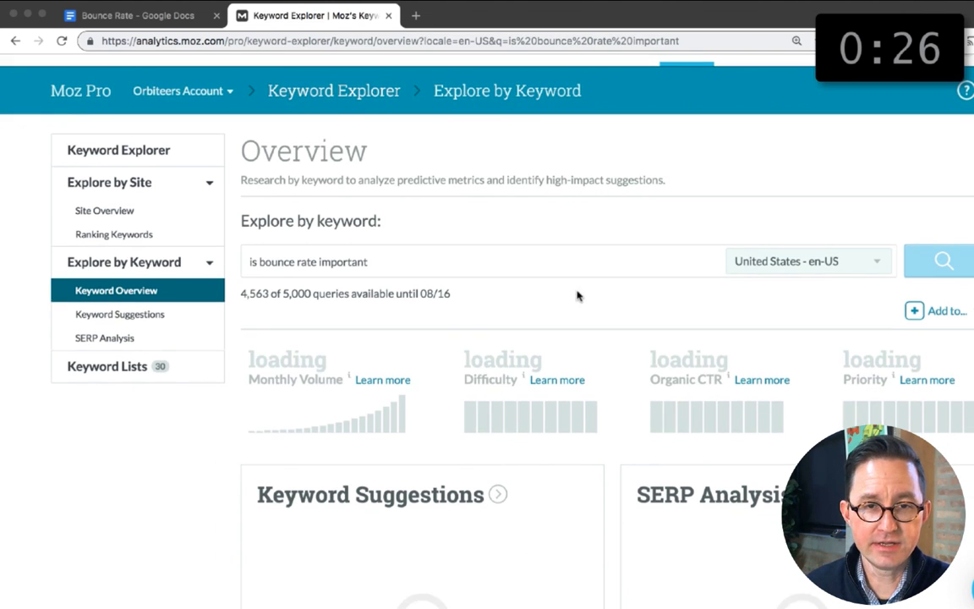
# Step: Fill the fifth keyphrase row with "is bounce rate important", 0-10 searches and difficulty 33
pyautogui.click(145, 28)
pyautogui.click(241, 380)
pyautogui.write('is bounce rate important')
pyautogui.click(491, 381)
pyautogui.write('0-10')
pyautogui.click(670, 381)
pyautogui.write('33')
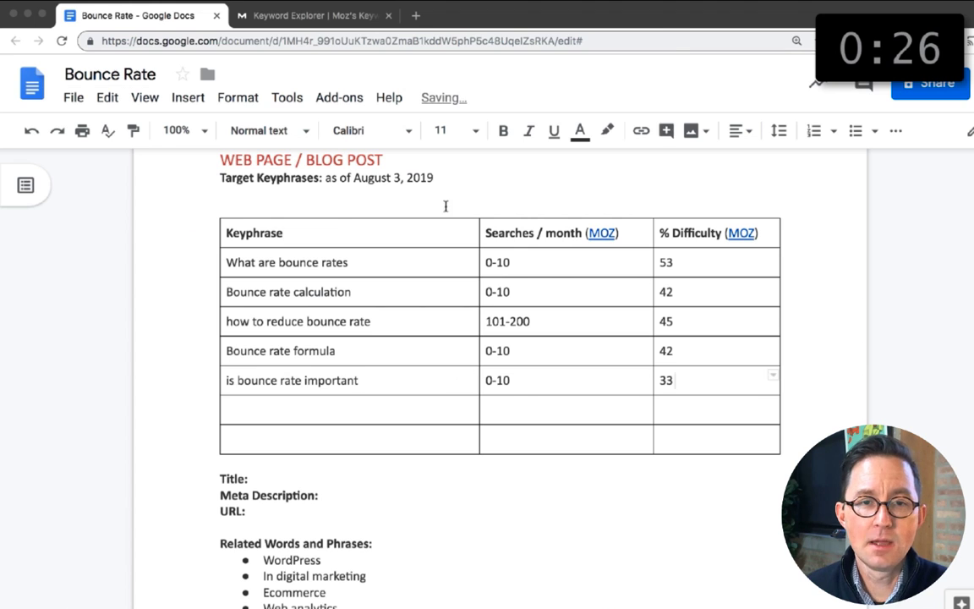
# Step: Look up the keyword metrics for "what is a good bounce rate" in Keyword Explorer
pyautogui.click(313, 17)
pyautogui.write('what is a good bounce rate')
pyautogui.press('Return')
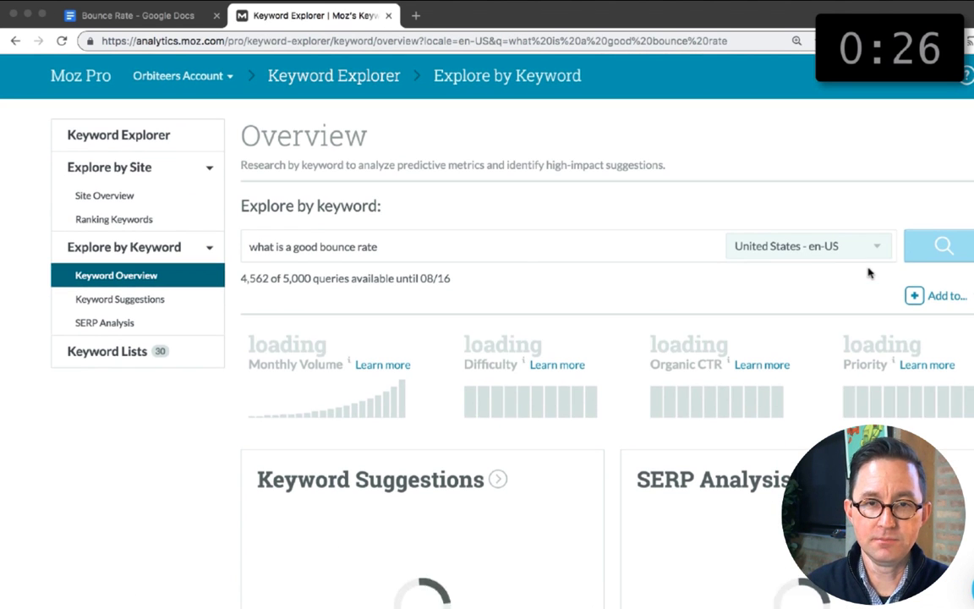
pyautogui.click(140, 15)
pyautogui.click(313, 16)
# Step: Fill the sixth keyphrase row with "what is a good bounce rate", 1700 - 2900 searches and difficulty 44
pyautogui.click(139, 15)
pyautogui.click(264, 409)
pyautogui.press('super+v')
pyautogui.press('Tab')
pyautogui.write('1700 - 2900')
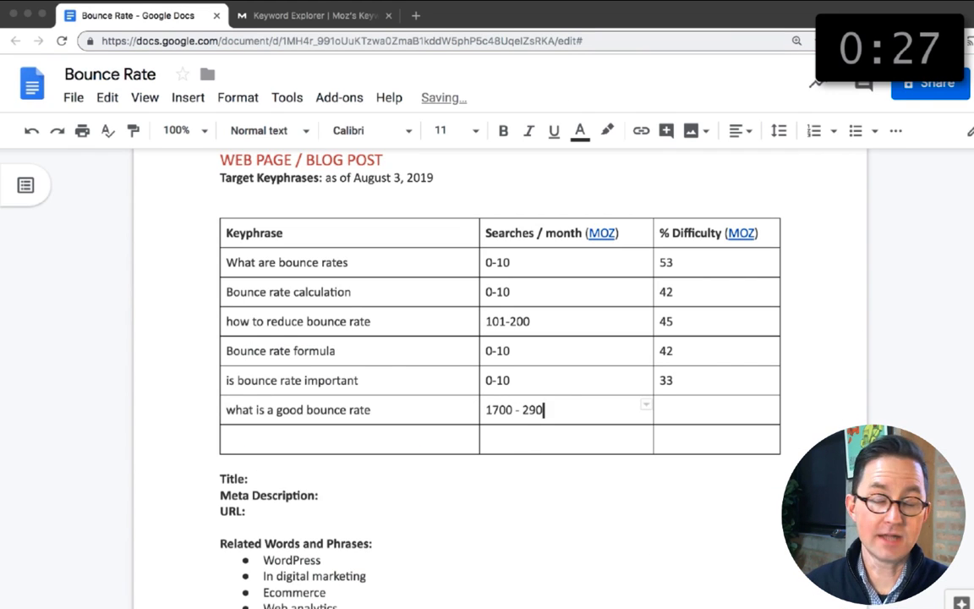
pyautogui.press('Tab')
pyautogui.write('44')
# Step: Insert a column before the importance ratings in the page-types table and adjust the column widths
pyautogui.scroll(-1, 508, 438)
pyautogui.scroll(-10, 508, 439)
pyautogui.rightClick(670, 256)
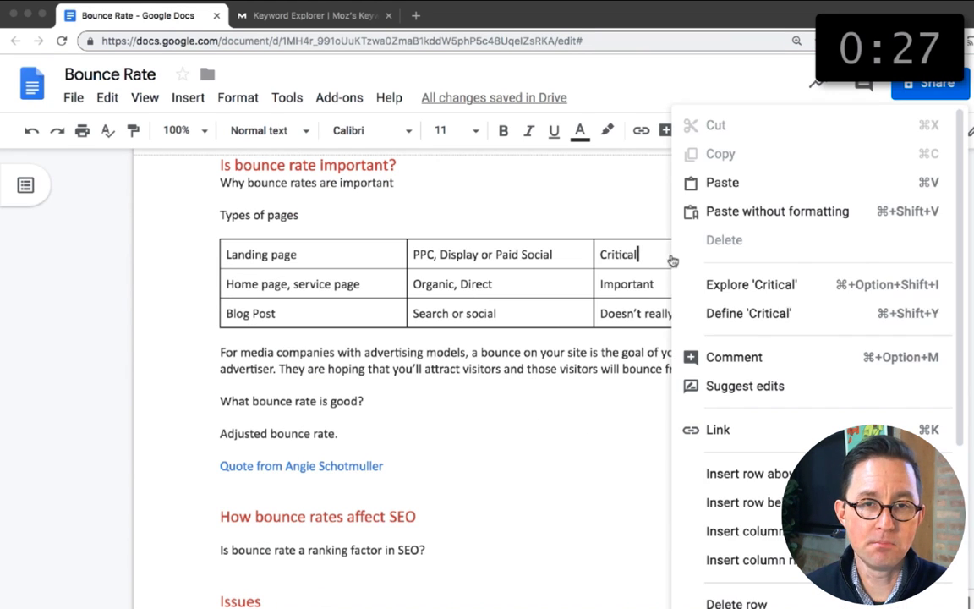
pyautogui.click(744, 524)
pyautogui.moveTo(501, 285); pyautogui.dragTo(518, 282)
pyautogui.moveTo(585, 278); pyautogui.dragTo(609, 279)
pyautogui.moveTo(518, 284); pyautogui.dragTo(547, 283)
# Step: Insert a row above the Landing page row and move the "Types of pages" text into its first cell
pyautogui.moveTo(692, 255); pyautogui.dragTo(342, 256)
pyautogui.rightClick(336, 256)
pyautogui.click(382, 475)
pyautogui.moveTo(299, 215); pyautogui.dragTo(219, 214)
pyautogui.press('super+x')
pyautogui.click(246, 260)
pyautogui.press('super+v')
# Step: Label the remaining columns "Traffic Source", "Benchmark" and "Importance", and set the Blog Post benchmark to 85%
pyautogui.click(579, 255)
pyautogui.write('Benchmark')
pyautogui.moveTo(548, 255); pyautogui.dragTo(527, 255)
pyautogui.click(473, 255)
pyautogui.write('Traffic Source')
pyautogui.press('Tab')
pyautogui.press('Tab')
pyautogui.write('Importance')
pyautogui.click(578, 361)
pyautogui.write('85%')
# Step: Run the suggested keyword "what is a good bounce rate for a landing page" through Keyword Explorer
pyautogui.hotkey('ctrl', 'Tab')
pyautogui.scroll(-1, 379, 271)
pyautogui.moveTo(325, 509); pyautogui.dragTo(267, 491)
pyautogui.press('super+c')
pyautogui.tripleClick(393, 145)
pyautogui.press('super+v')
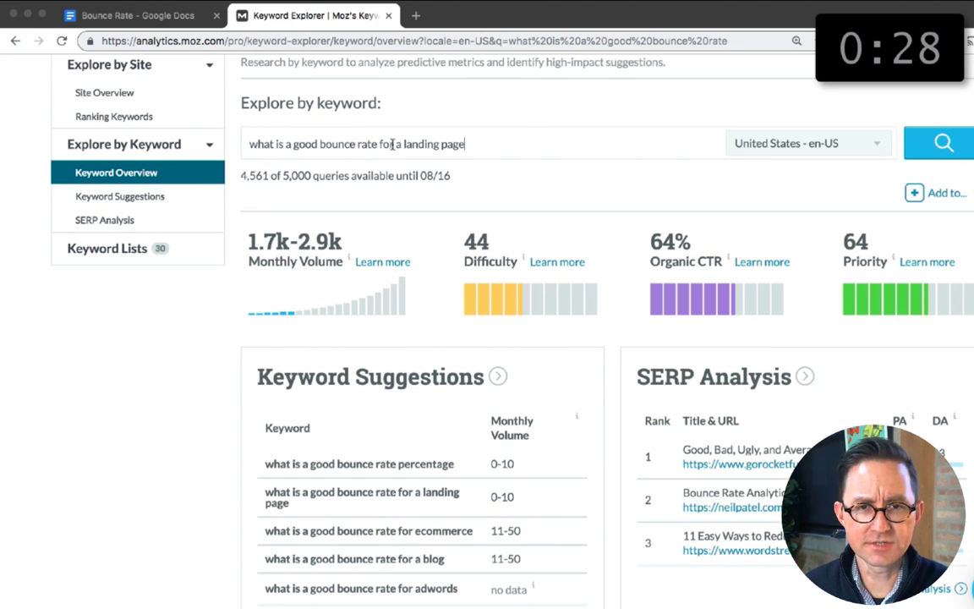
pyautogui.press('Return')
# Step: Add "what is a good bounce rate for a landing page" and the same question for a blog above the page-types table, and repaint their formatting
pyautogui.click(183, 15)
pyautogui.click(321, 217)
pyautogui.press('super+v')
pyautogui.press('Return')
pyautogui.press('super+v')
pyautogui.press('BackSpace')
pyautogui.press('BackSpace')
pyautogui.press('BackSpace')
pyautogui.press('BackSpace')
pyautogui.press('BackSpace')
pyautogui.press('BackSpace')
pyautogui.press('BackSpace')
pyautogui.press('BackSpace')
pyautogui.press('BackSpace')
pyautogui.press('BackSpace')
pyautogui.press('BackSpace')
pyautogui.press('BackSpace')
pyautogui.write('blog')
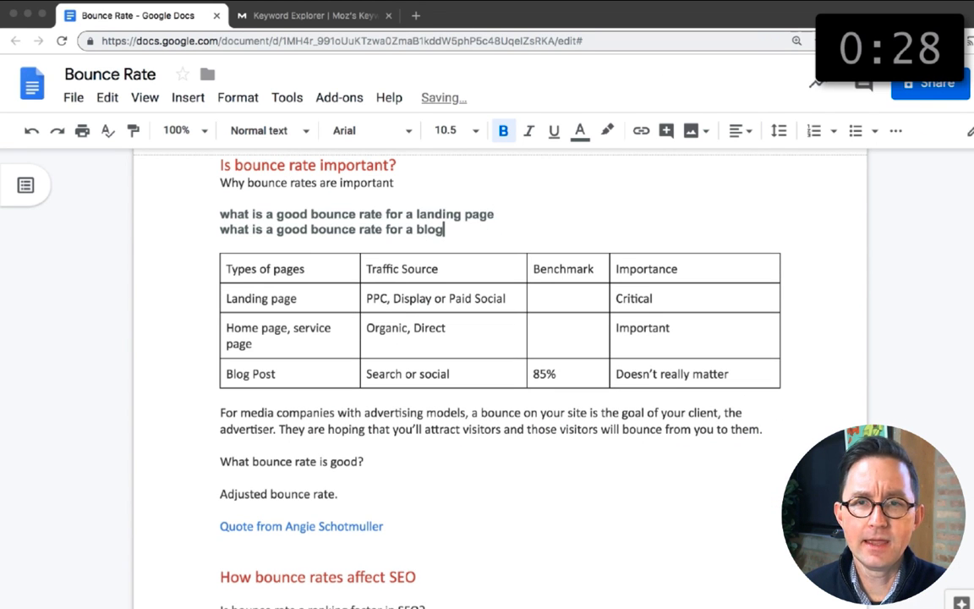
pyautogui.click(133, 130)
pyautogui.moveTo(213, 211); pyautogui.dragTo(296, 229)
# Step: Copy the landing-page keyphrase from Keyword Explorer and insert more empty rows in the target keyphrase table
pyautogui.hotkey('ctrl', 'Tab')
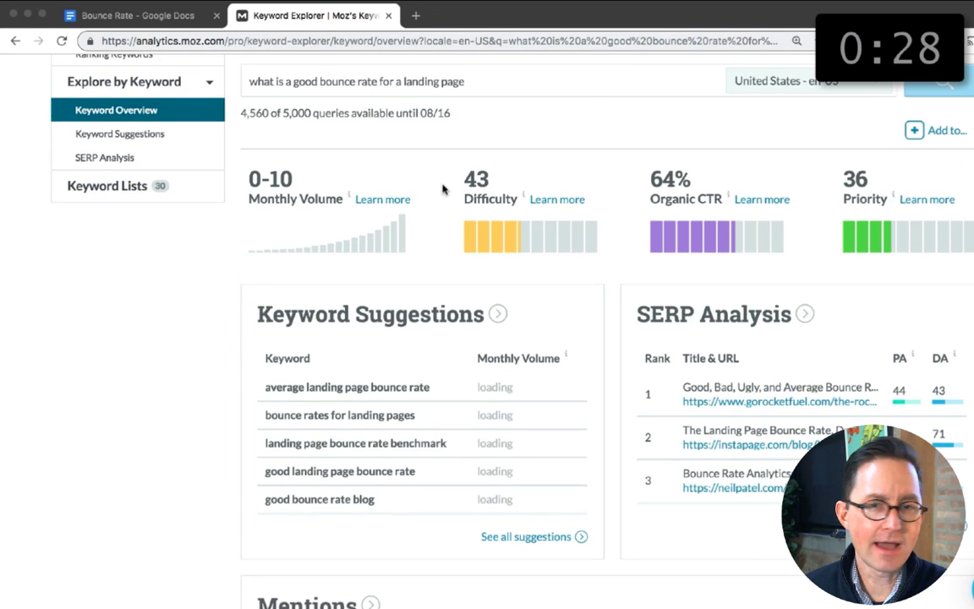
pyautogui.tripleClick(387, 82)
pyautogui.press('super+c')
pyautogui.click(139, 16)
pyautogui.scroll(10, 261, 245)
pyautogui.moveTo(694, 401); pyautogui.dragTo(380, 400)
pyautogui.rightClick(372, 400)
pyautogui.click(461, 405)
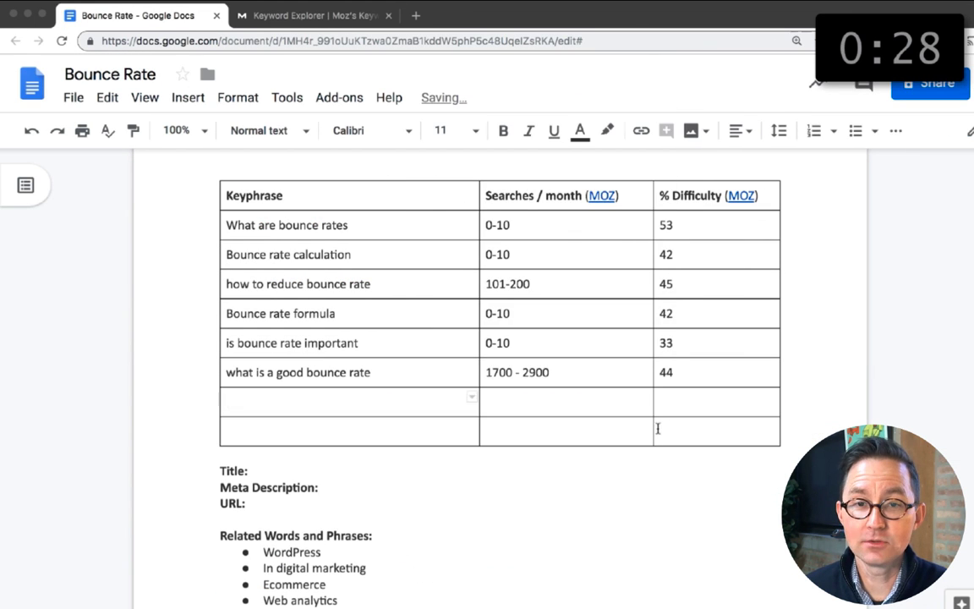
# Step: Fill the seventh keyphrase row with "what is a good bounce rate for a landing page", 0-10 searches and difficulty 43
pyautogui.click(391, 406)
pyautogui.press('super+v')
pyautogui.press('Tab')
pyautogui.write('0-10')
pyautogui.press('Tab')
pyautogui.write('43')
pyautogui.scroll(-3, 366, 259)
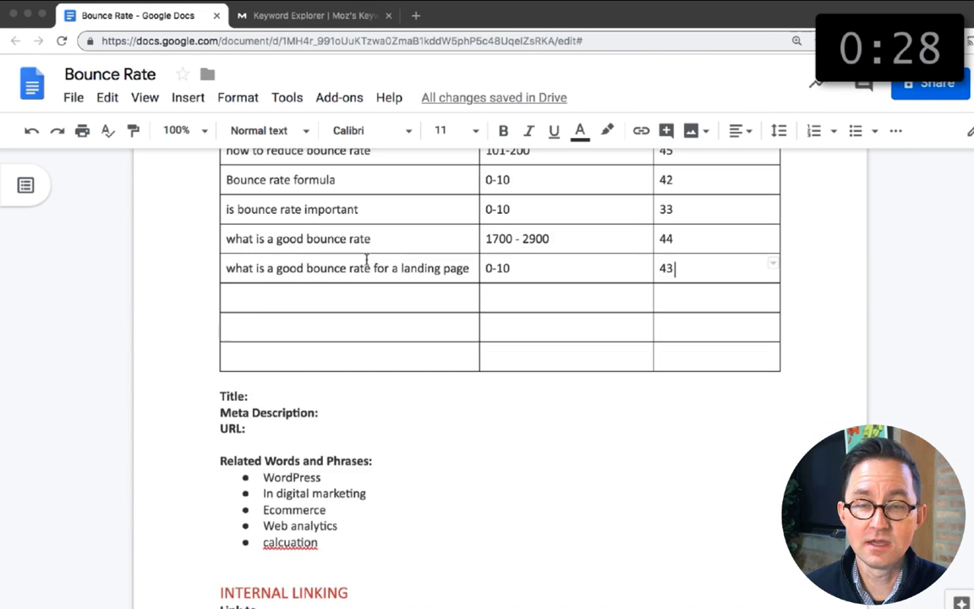
# Step: Copy the keyphrase "is bounce rate important" from the target keyphrase table and search Google for it in a separate browser tab
pyautogui.scroll(3, 366, 259)
pyautogui.tripleClick(361, 332)
pyautogui.press('super+c')
pyautogui.click(415, 15)
pyautogui.press('super+v')
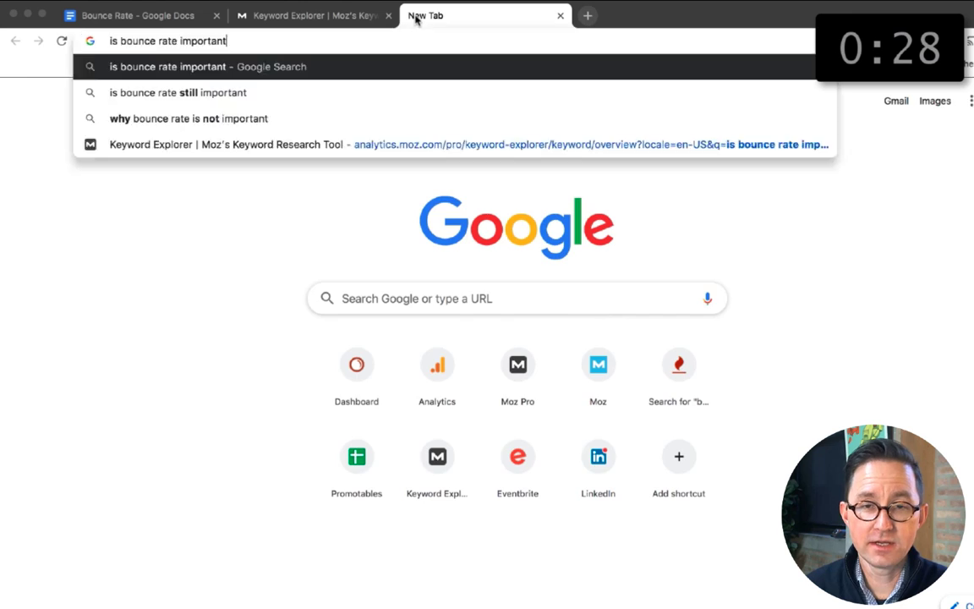
pyautogui.press('Return')
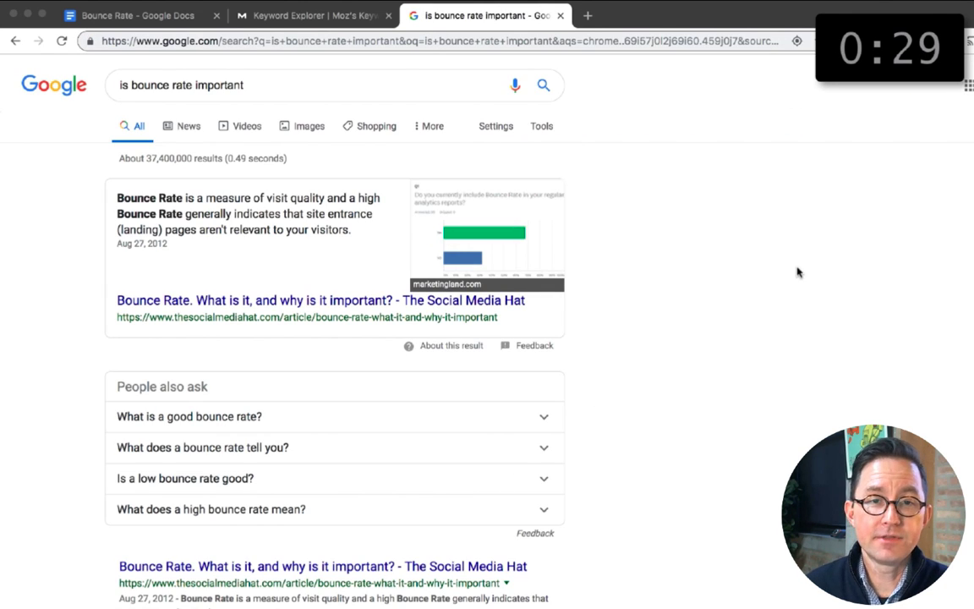
# Step: Enlarge the search results page and examine the page and domain authority of the ranking pages down to the tenth result
pyautogui.scroll(-4, 852, 287)
pyautogui.press('super+plus')
pyautogui.press('super+plus')
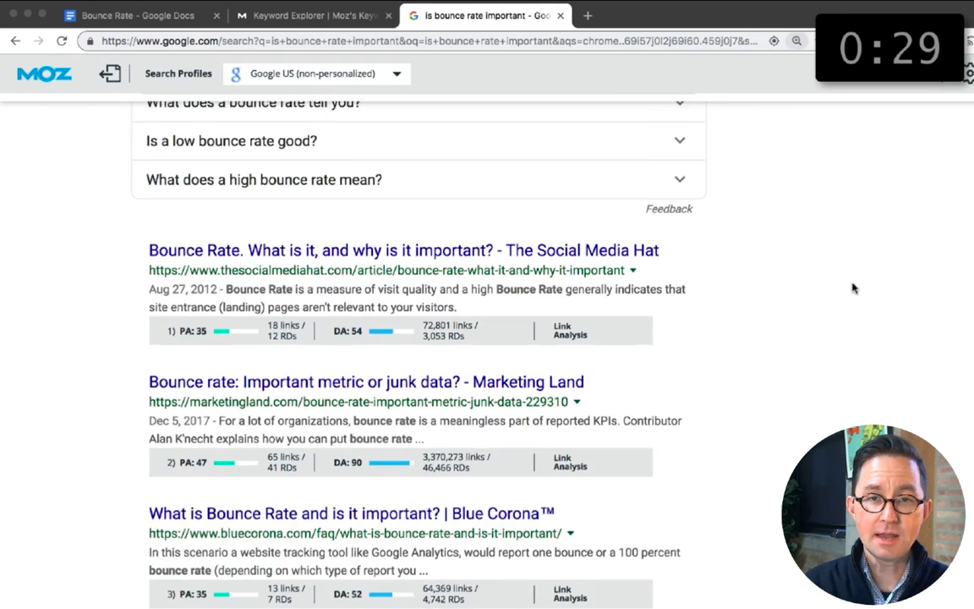
pyautogui.scroll(-2, 852, 286)
pyautogui.scroll(-5, 169, 503)
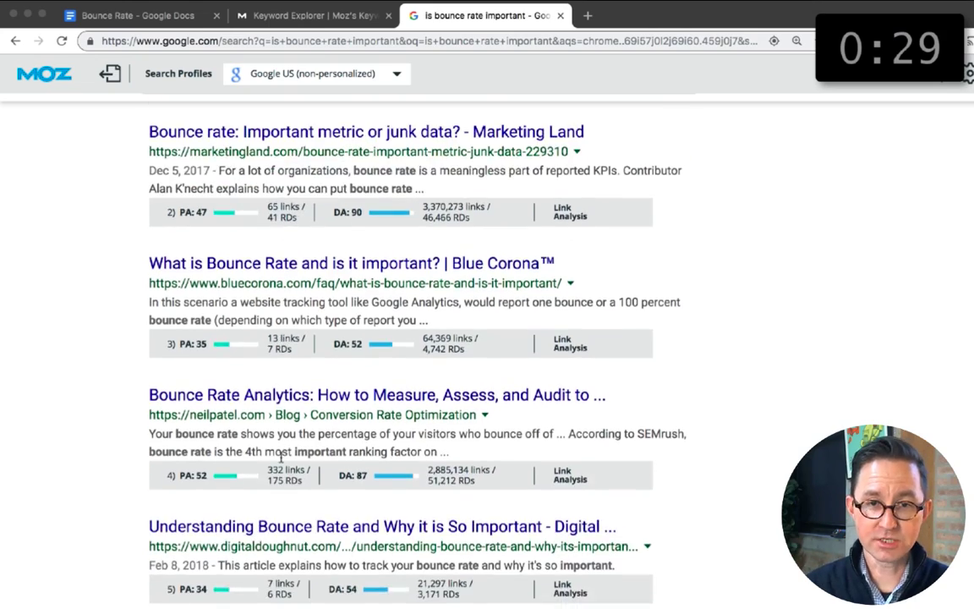
pyautogui.scroll(-10, 169, 503)
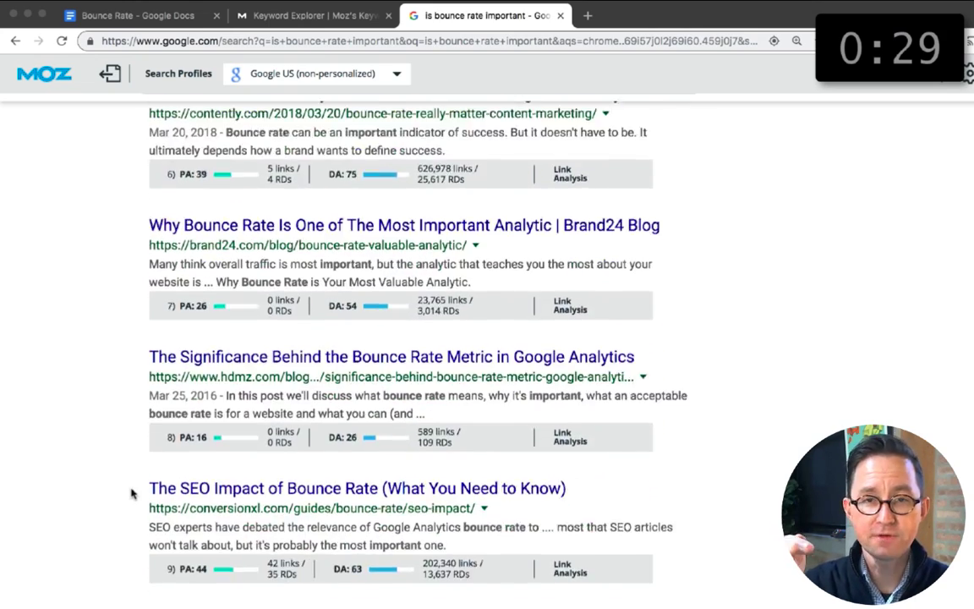
pyautogui.scroll(-1, 131, 493)
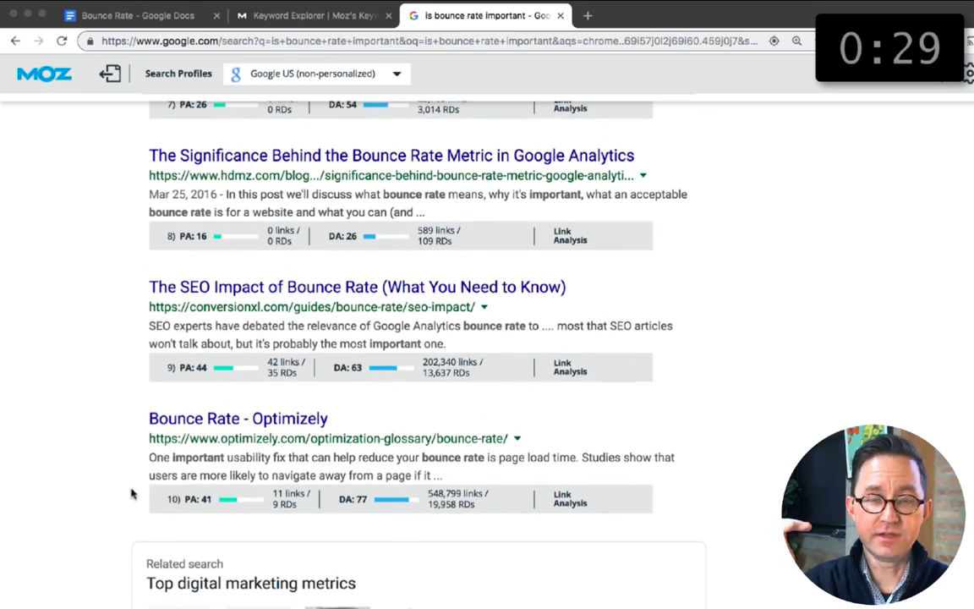
# Step: Open and skim the conversionxl.com article on the SEO impact of bounce rate, and return to the search results
pyautogui.click(278, 292)
pyautogui.scroll(-15, 203, 298)
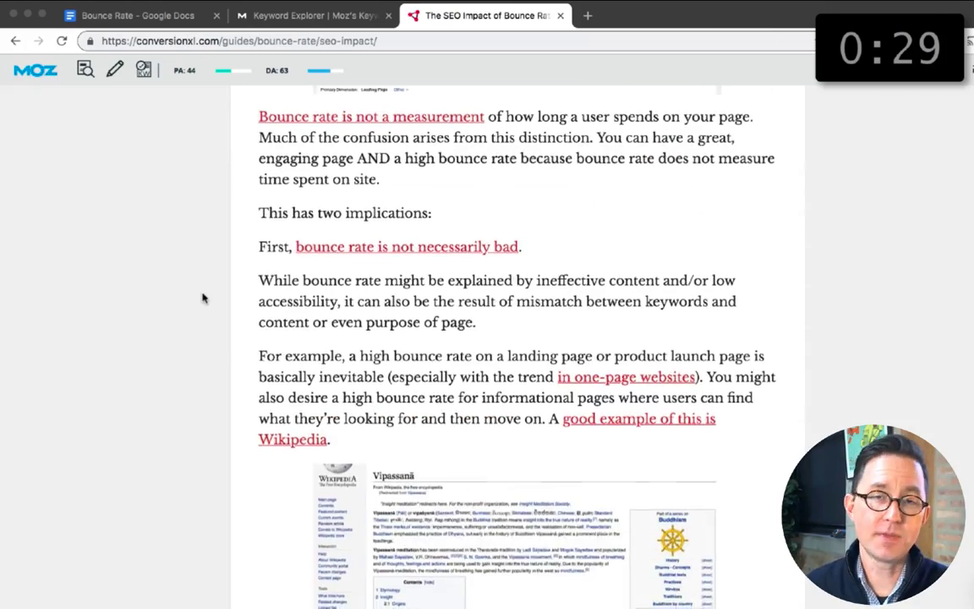
pyautogui.scroll(-15, 203, 297)
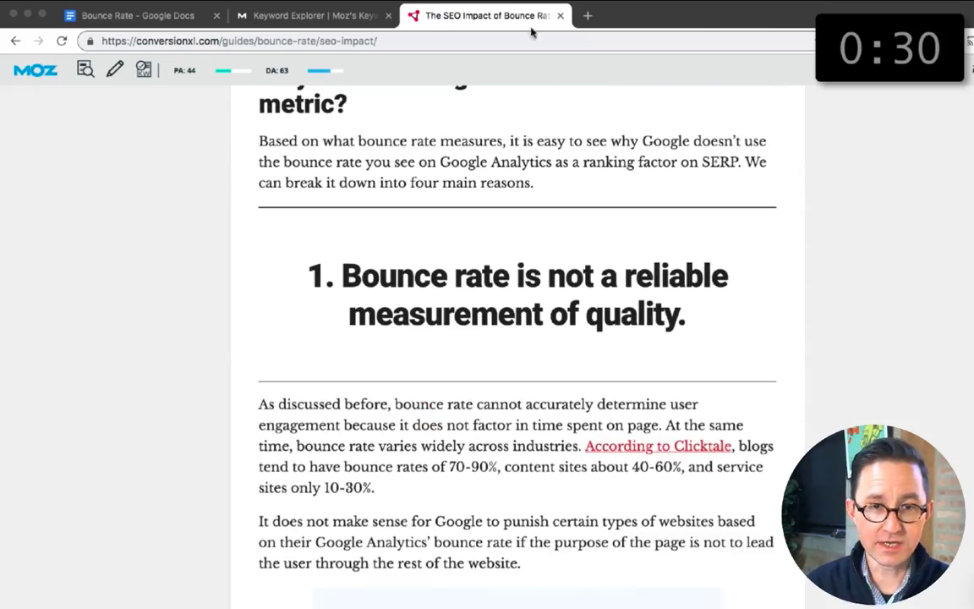
pyautogui.click(16, 42)
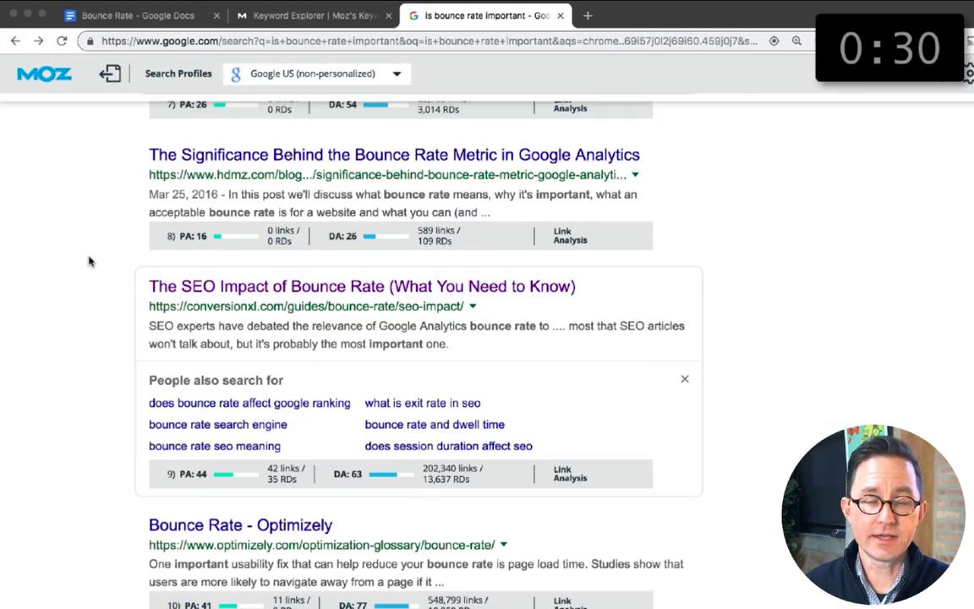
pyautogui.scroll(-2, 89, 261)
pyautogui.scroll(10, 89, 260)
pyautogui.click(534, 39)
pyautogui.write('moz.com')
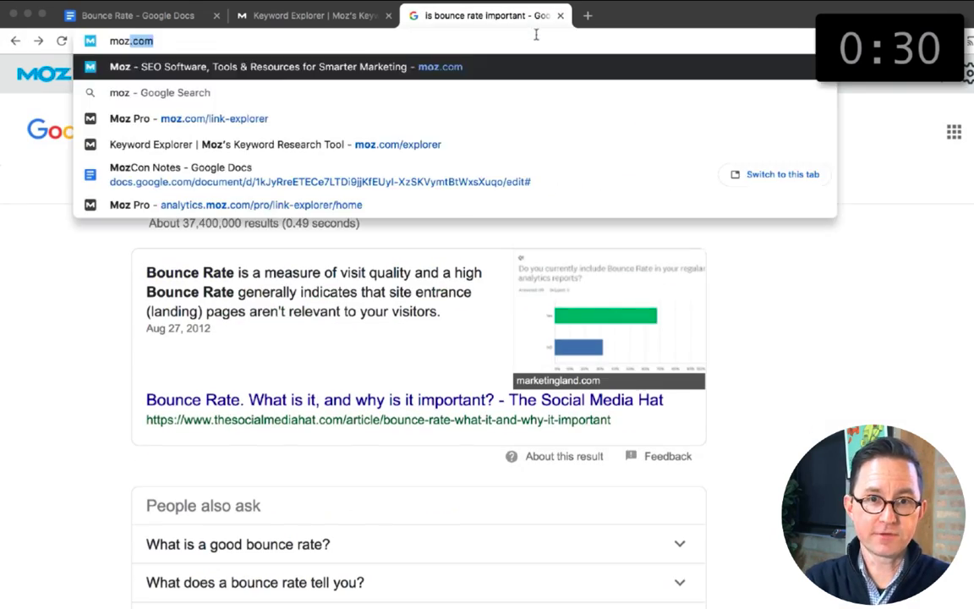
pyautogui.click(388, 119)
pyautogui.click(402, 272)
pyautogui.write('www.orbitmed')
pyautogui.click(402, 297)
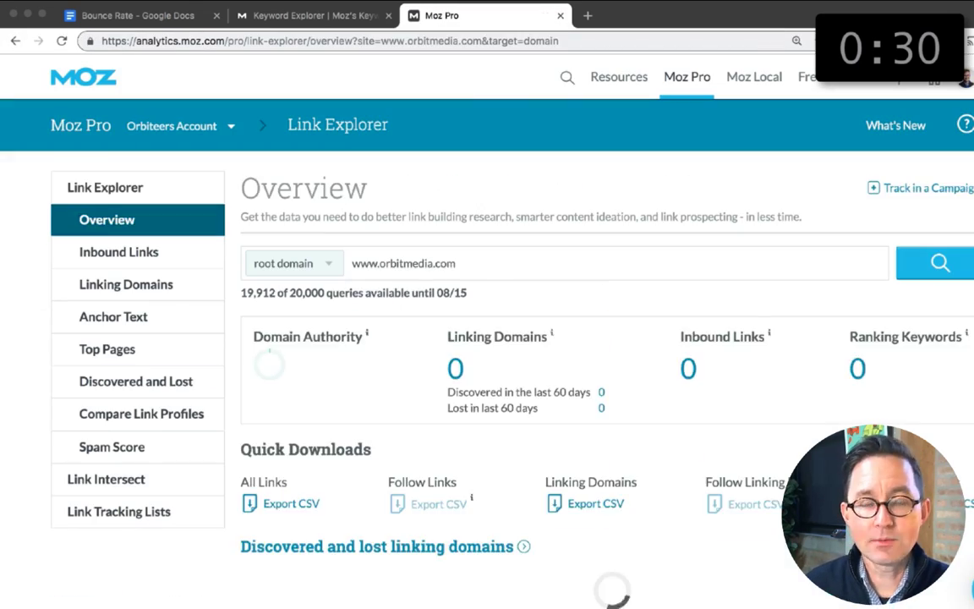
pyautogui.click(127, 350)
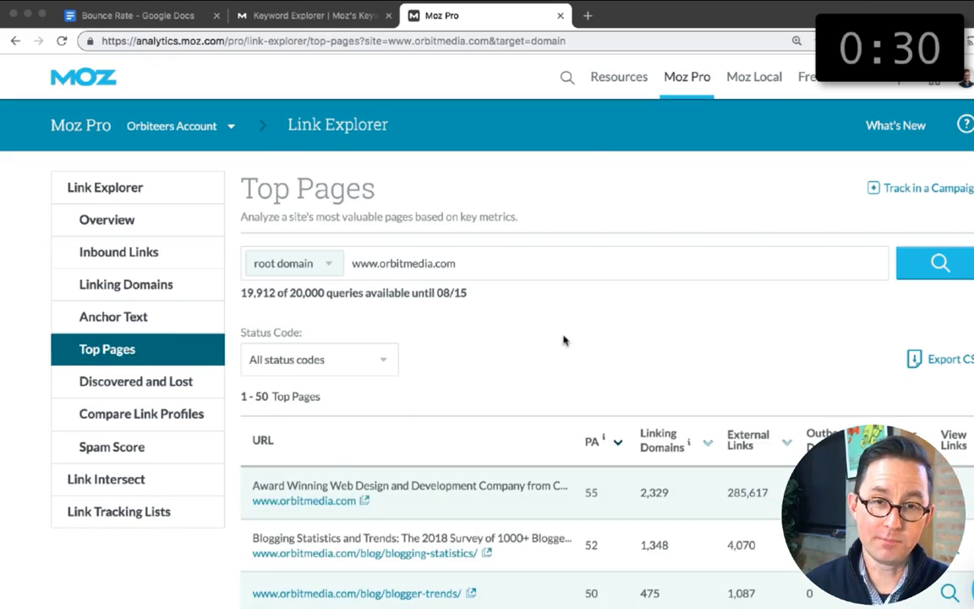
# Step: Examine the page authority of the site's top pages through the 201-250 group, and close Link Explorer to return to the document
pyautogui.scroll(-20, 565, 340)
pyautogui.click(970, 394)
pyautogui.scroll(-10, 846, 338)
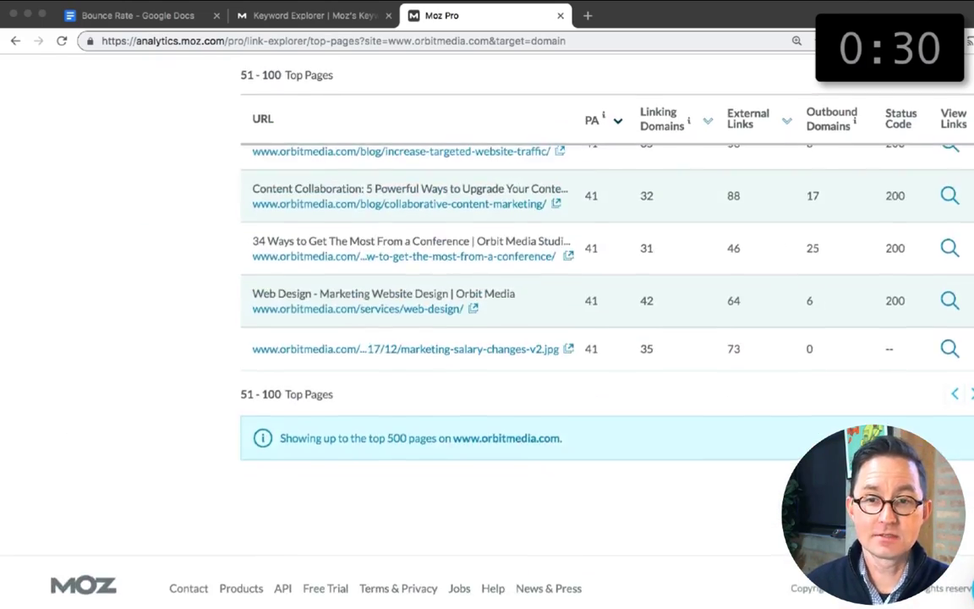
pyautogui.click(969, 393)
pyautogui.scroll(-3, 857, 353)
pyautogui.scroll(-5, 857, 352)
pyautogui.click(969, 454)
pyautogui.scroll(-10, 670, 319)
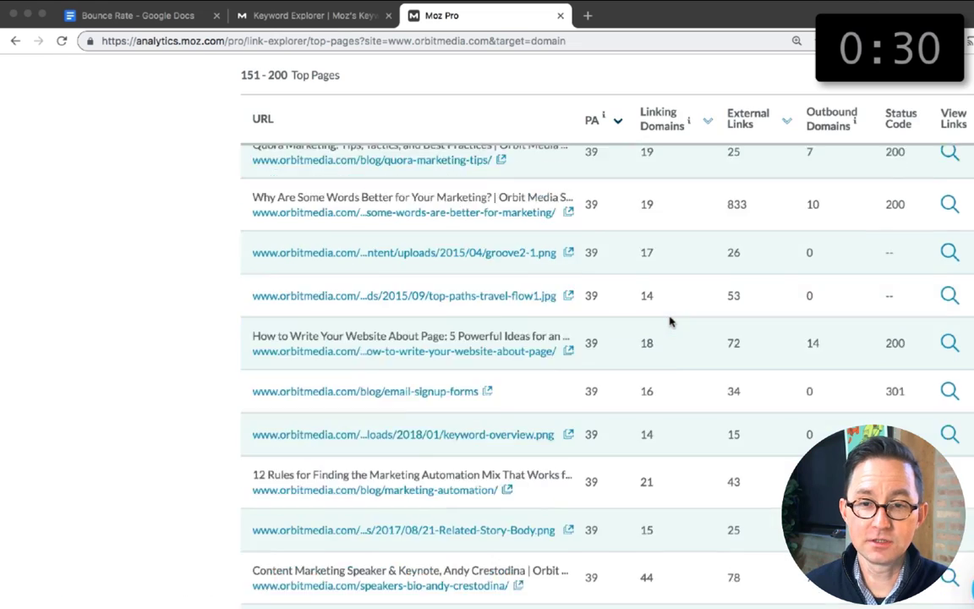
pyautogui.click(970, 394)
pyautogui.scroll(-10, 751, 317)
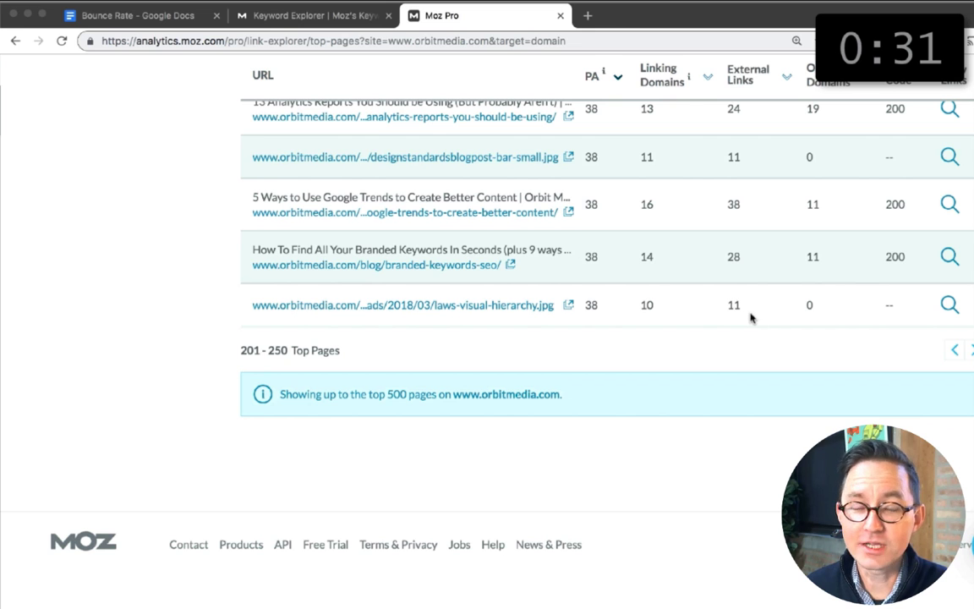
pyautogui.press('super+w')
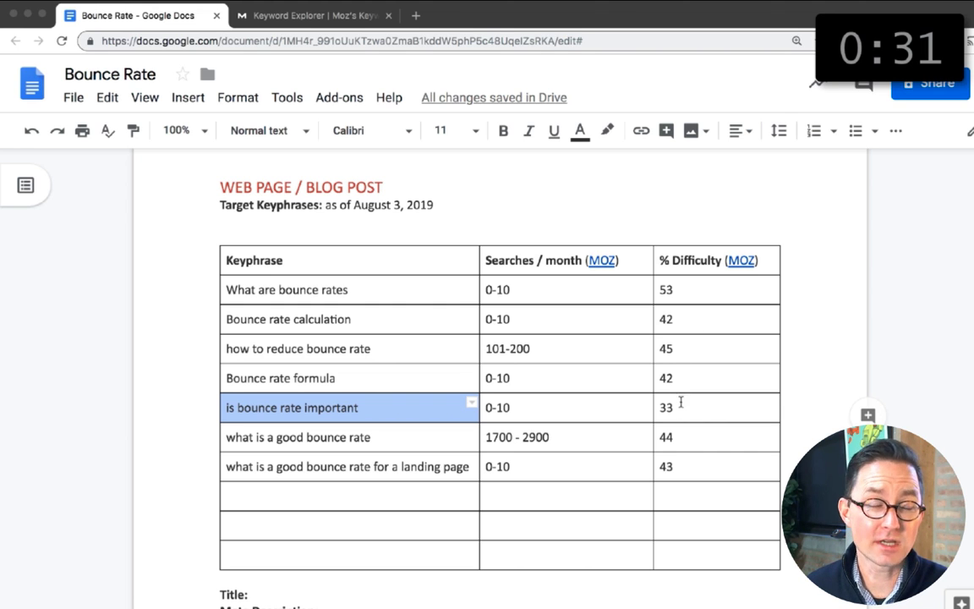
# Step: Try to open The Social Media Hat's article from a Google search for "is bounce rate important", and close the tab
pyautogui.click(676, 470)
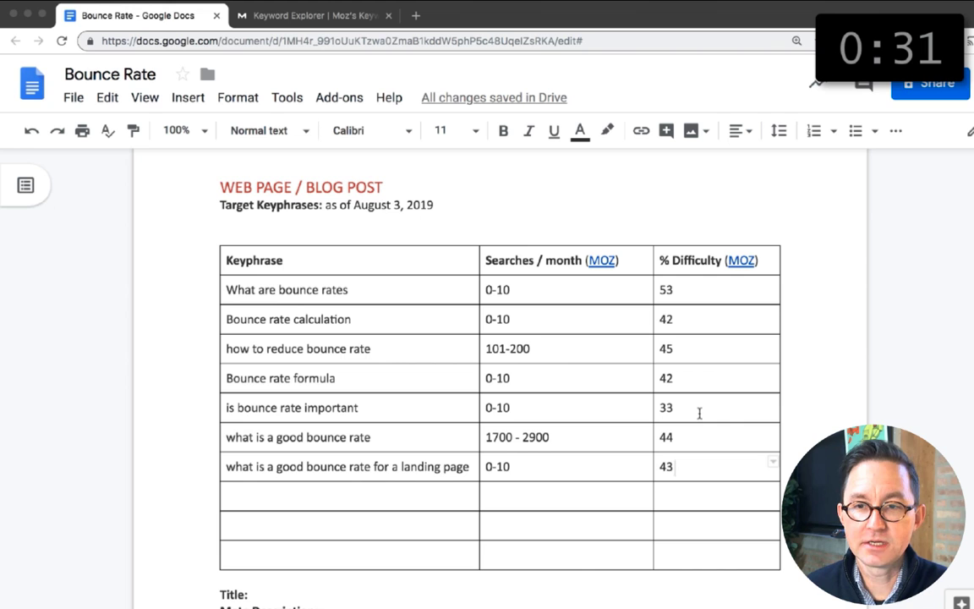
pyautogui.scroll(-2, 699, 413)
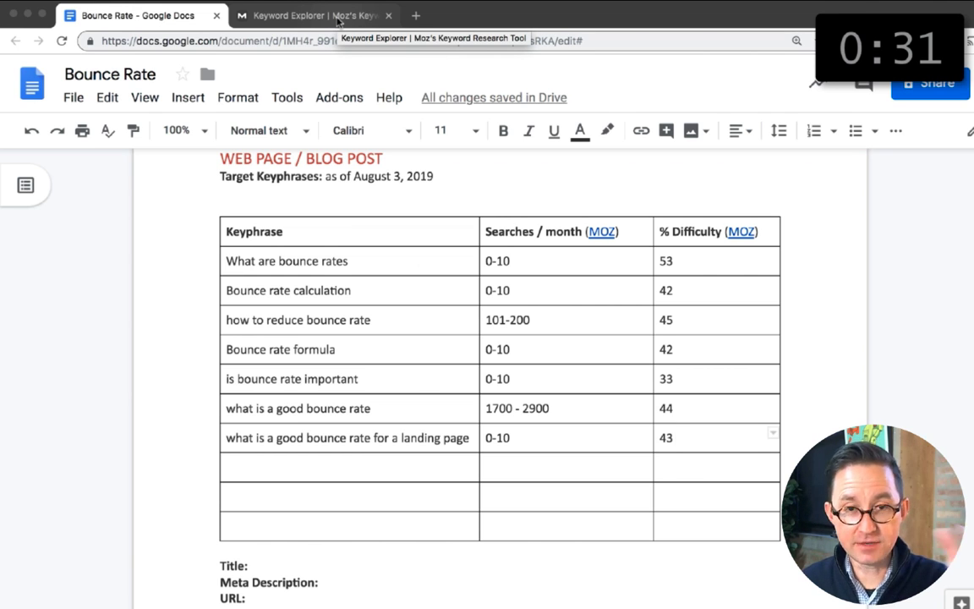
pyautogui.click(414, 17)
pyautogui.write('is bounce r')
pyautogui.press('Return')
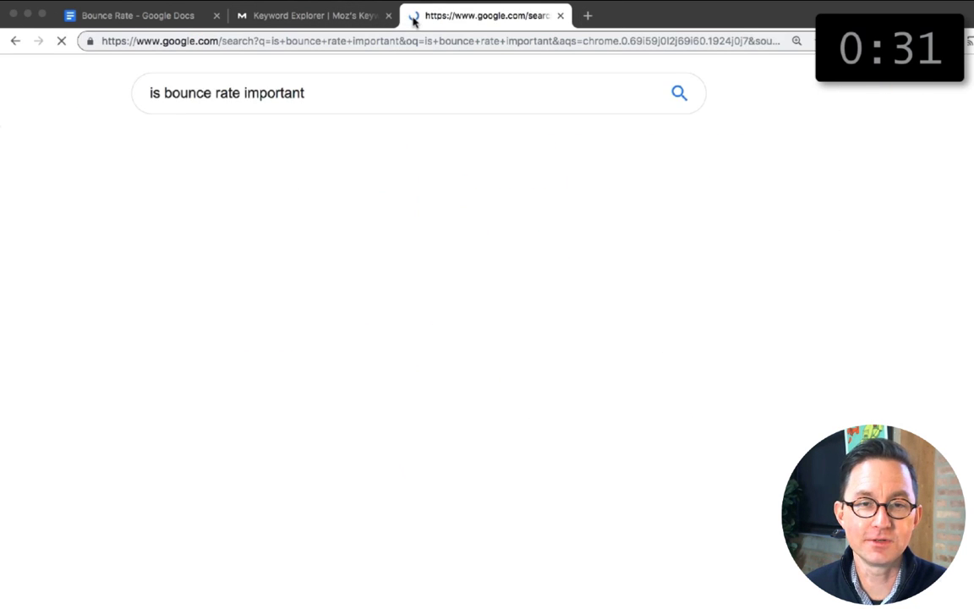
pyautogui.click(320, 400)
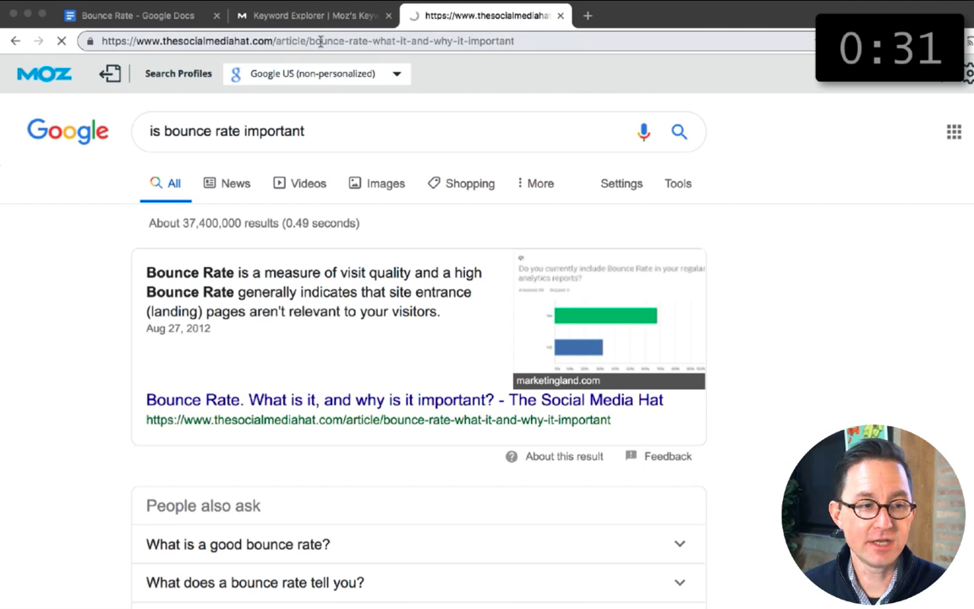
pyautogui.click(370, 38)
pyautogui.press('BackSpace')
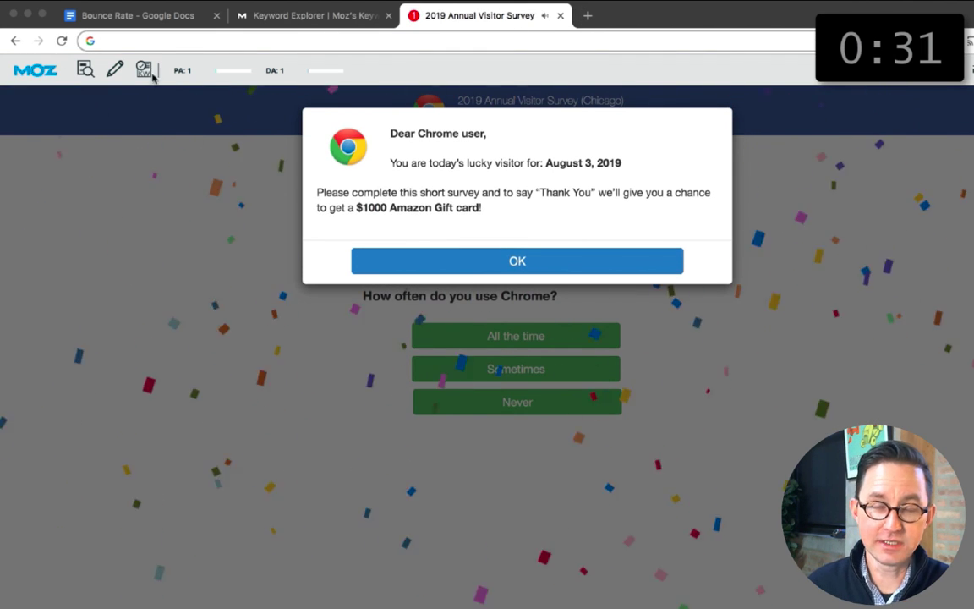
pyautogui.click(13, 41)
pyautogui.press('Return')
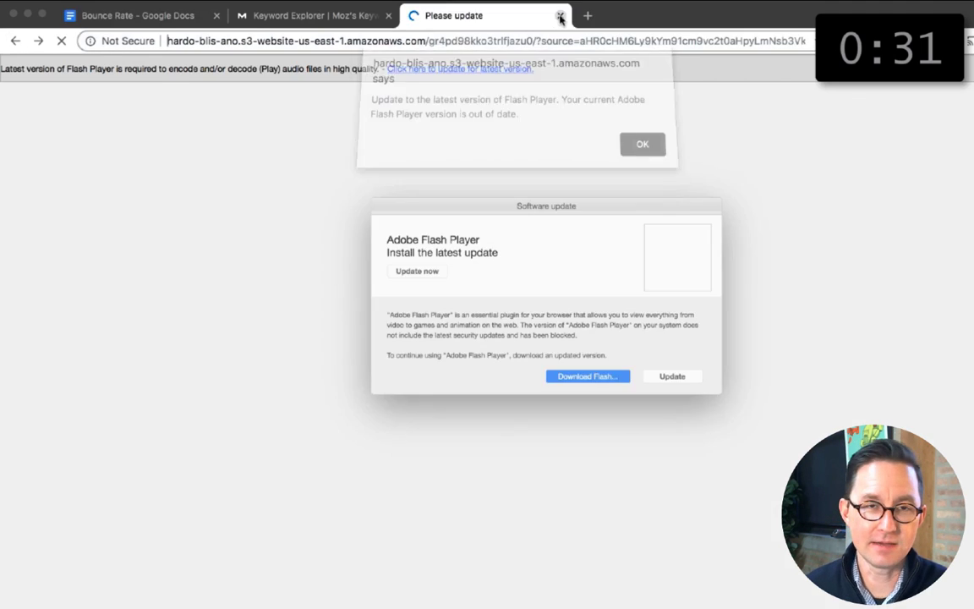
pyautogui.click(561, 15)
# Step: Search Google for "is bounce rate important" in a fresh tab, open The Social Media Hat's article and cut its URL from the address
pyautogui.click(416, 17)
pyautogui.press('super+v')
pyautogui.press('super+z')
pyautogui.write('is bou')
pyautogui.press('Return')
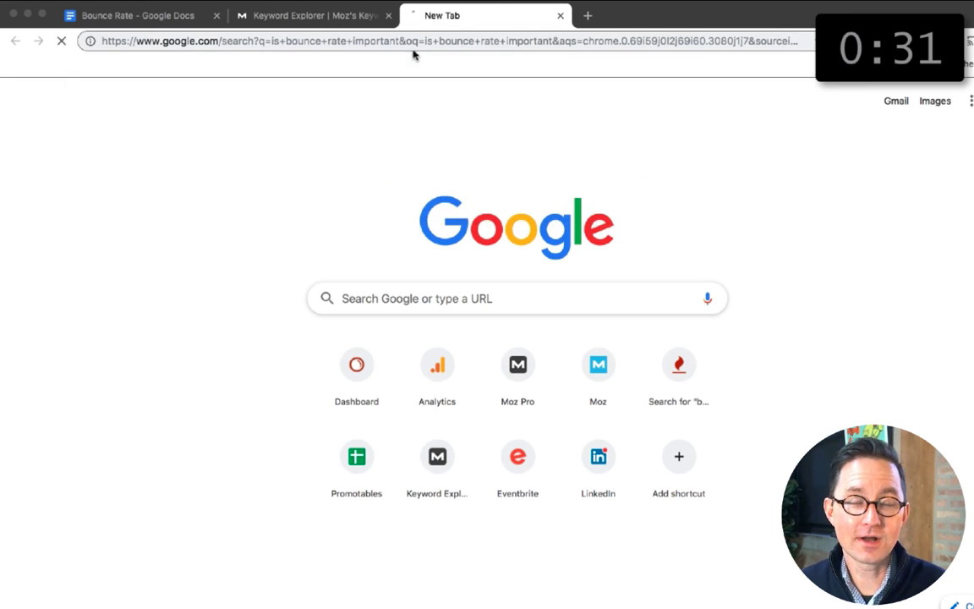
pyautogui.scroll(-5, 290, 397)
pyautogui.scroll(-3, 290, 397)
pyautogui.click(302, 260)
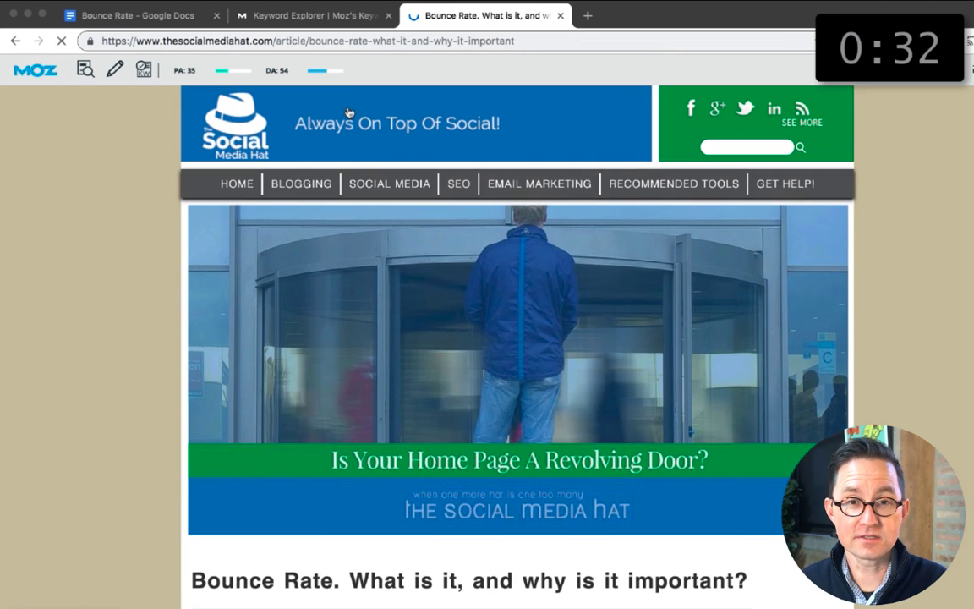
pyautogui.click(350, 41)
pyautogui.hotkey('ctrl', 'c')
pyautogui.press('BackSpace')
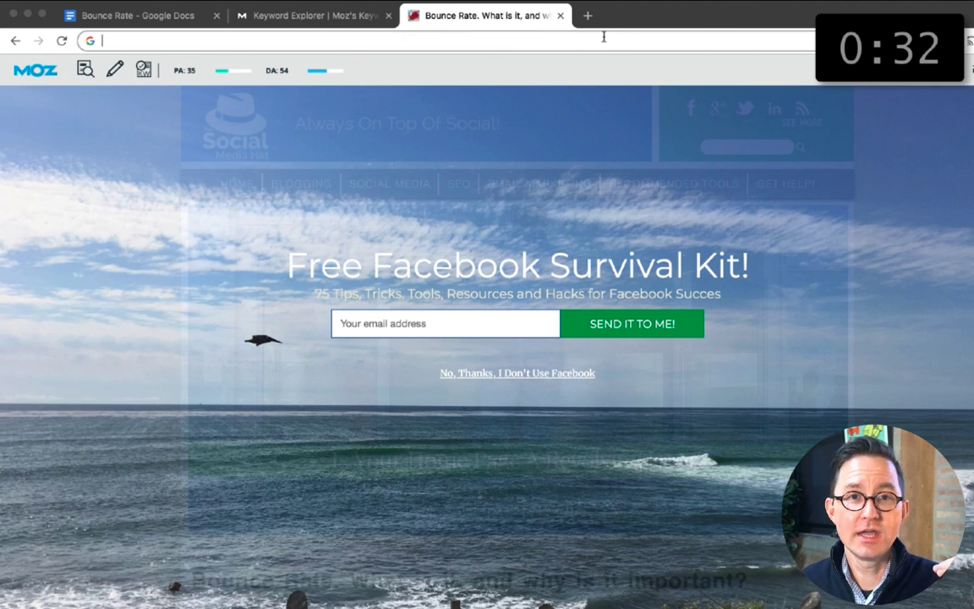
# Step: Go to the SEMrush website and log in with the account password
pyautogui.write('sem')
pyautogui.press('Return')
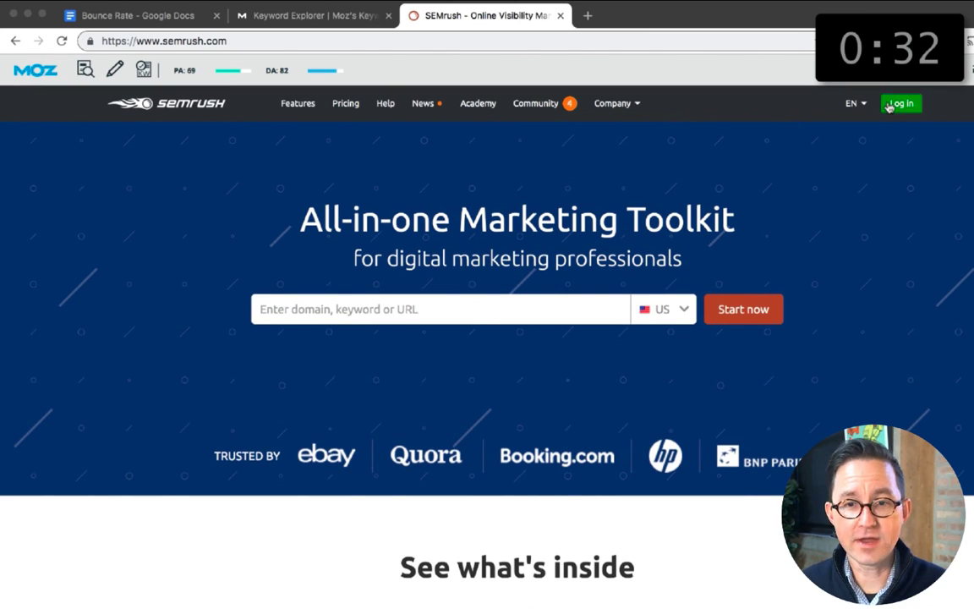
pyautogui.click(896, 103)
pyautogui.click(530, 337)
pyautogui.doubleClick(463, 315)
pyautogui.write('•')
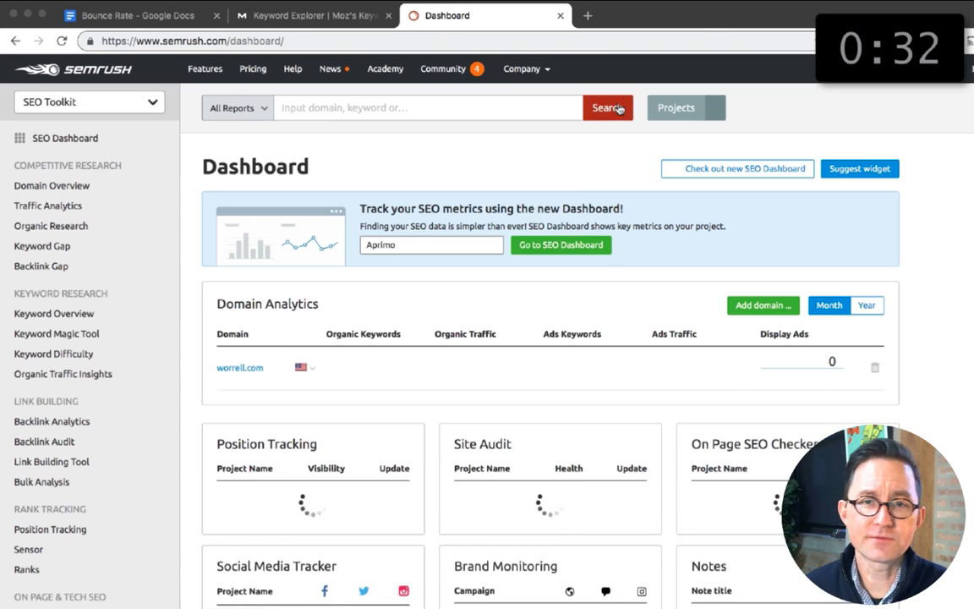
# Step: Run The Social Media Hat article's URL through SEMrush search and review its full list of organic search positions
pyautogui.click(511, 103)
pyautogui.hotkey('ctrl', 'v')
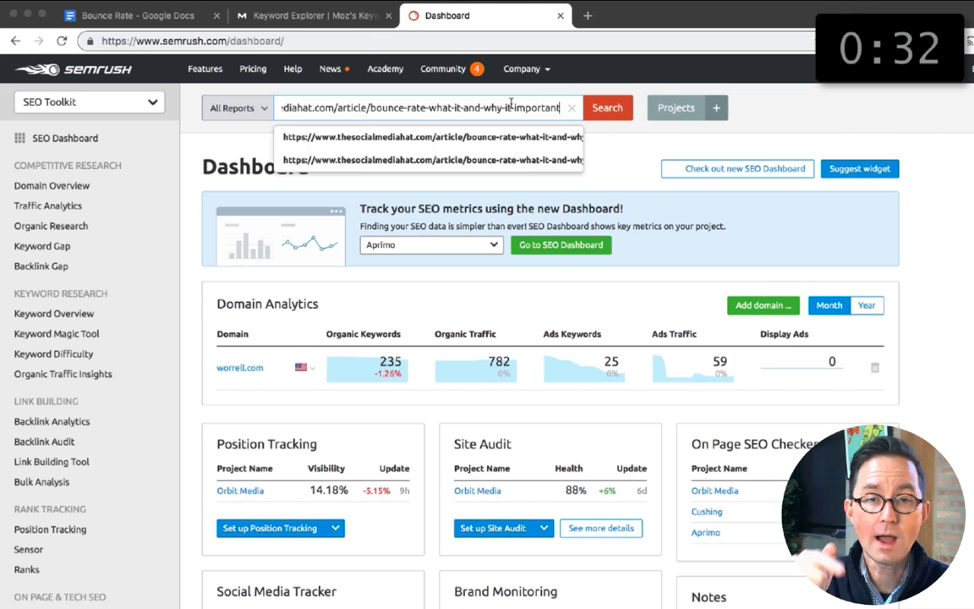
pyautogui.press('Return')
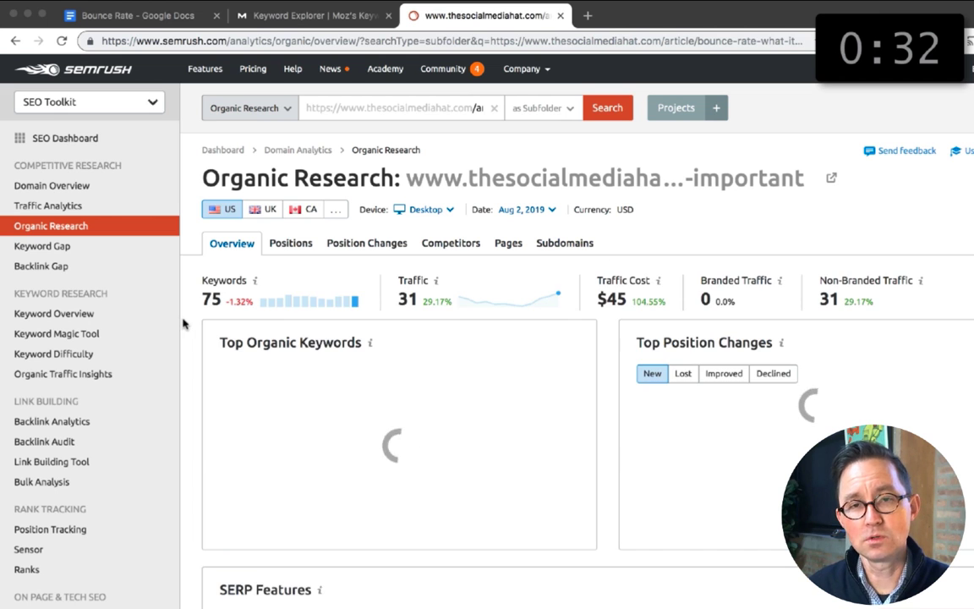
pyautogui.scroll(-1, 190, 331)
pyautogui.scroll(-3, 189, 331)
pyautogui.click(271, 379)
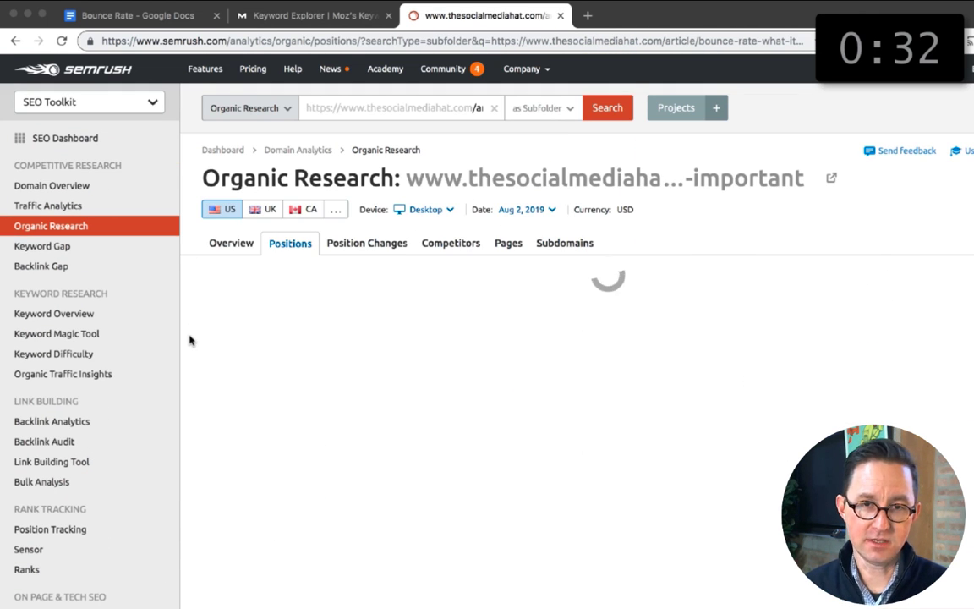
pyautogui.scroll(-10, 189, 340)
pyautogui.scroll(2, 189, 340)
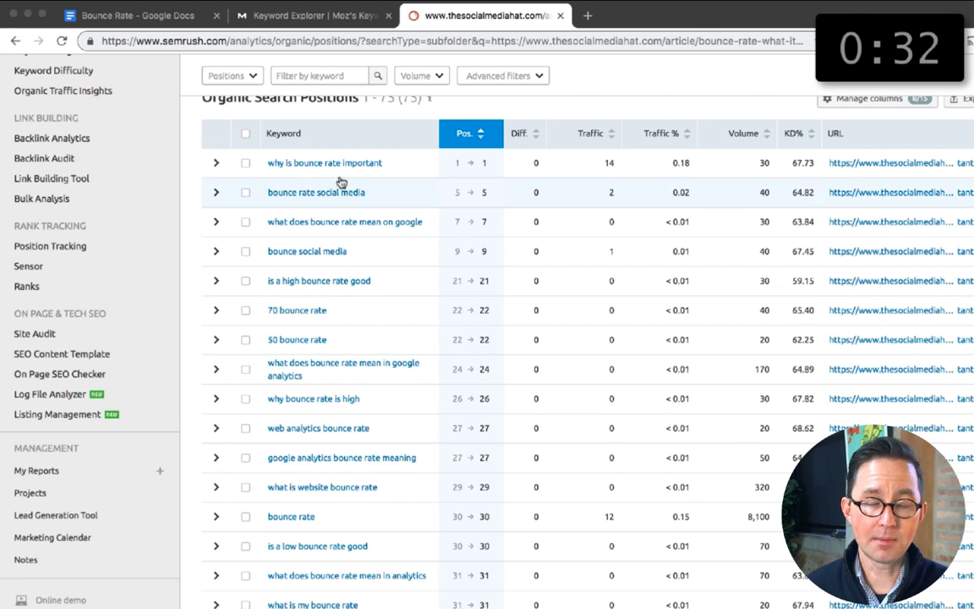
# Step: Return to the Bounce Rate document and add "What does bounce rate mean?" and "Social media" to the Related Words and Phrases list
pyautogui.click(127, 15)
pyautogui.scroll(-5, 331, 368)
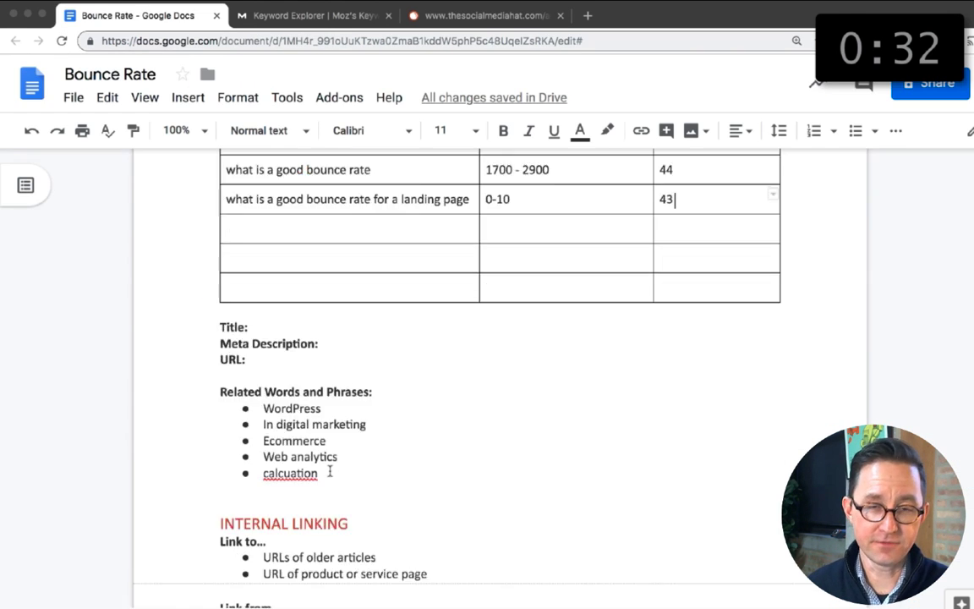
pyautogui.click(322, 360)
pyautogui.press('Return')
pyautogui.write('wjat')
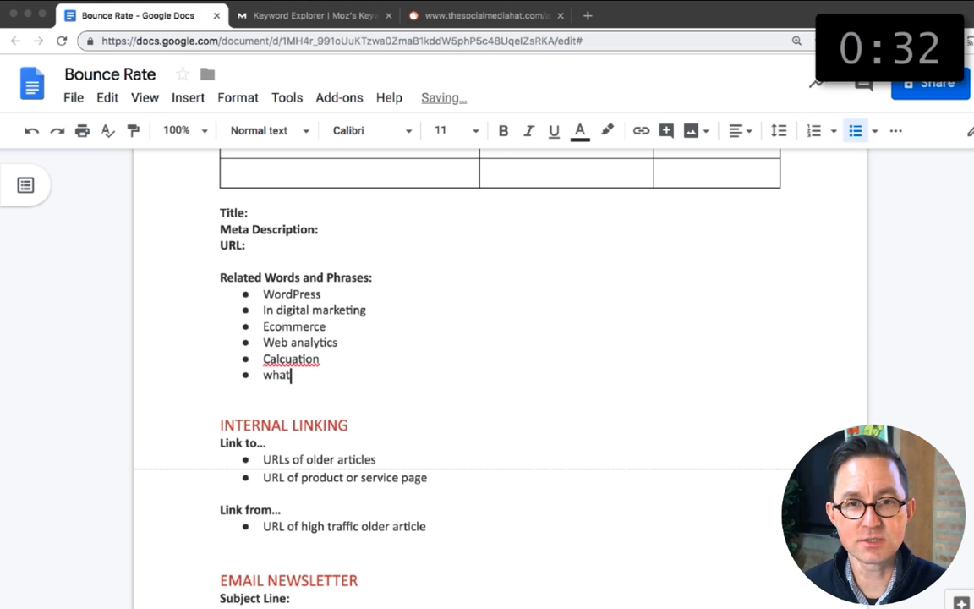
pyautogui.write(' does so')
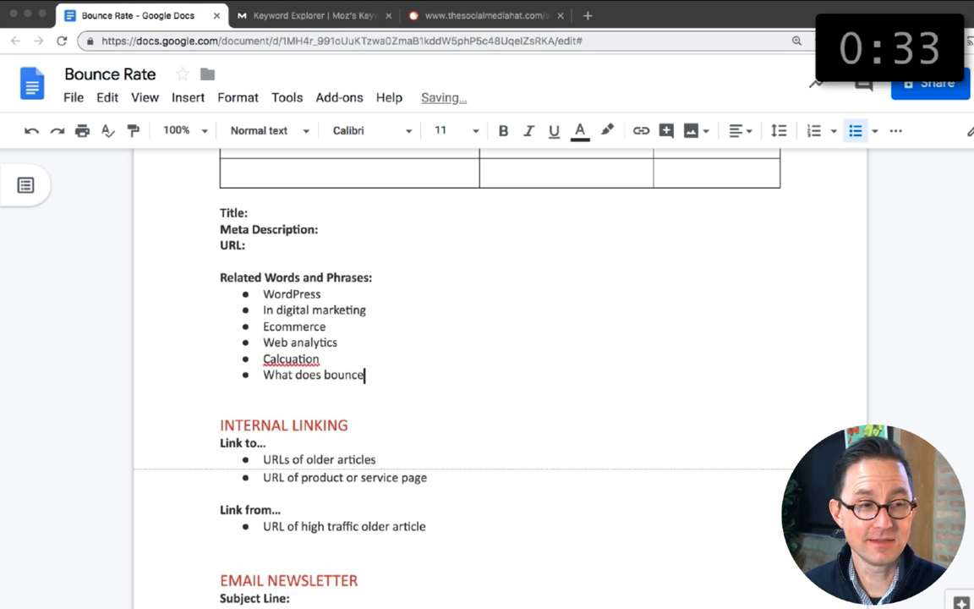
pyautogui.write('unce rate mean?')
pyautogui.press('Return')
pyautogui.write('s')
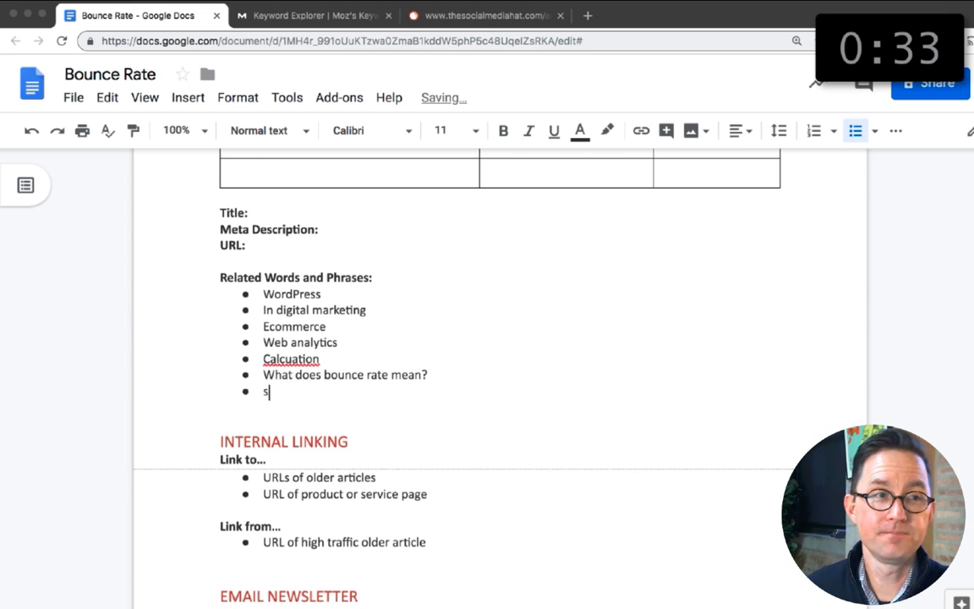
# Step: Close the SEMrush report and add three blank lines below the "Bounce Rate" heading in the document
pyautogui.click(470, 7)
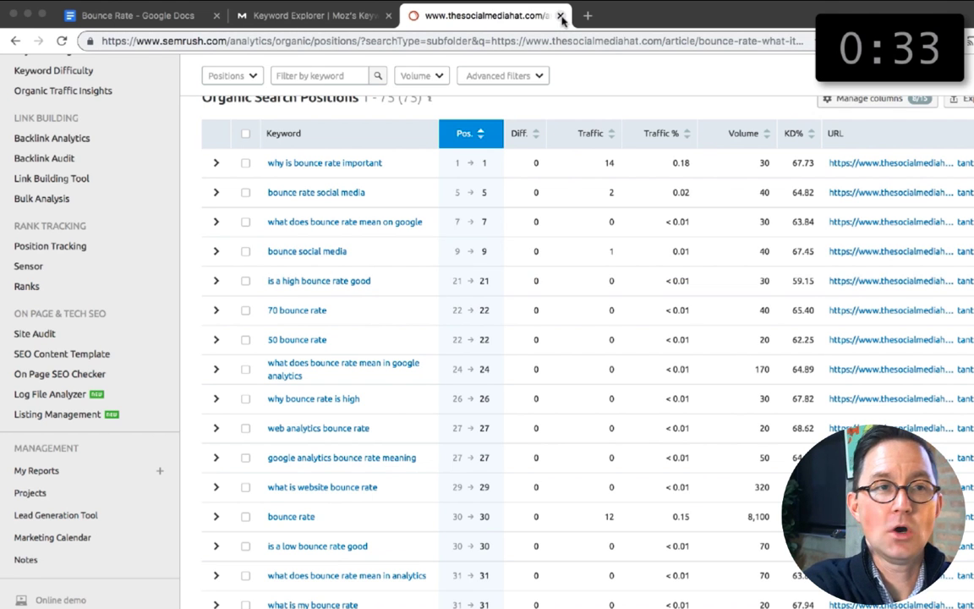
pyautogui.click(561, 16)
pyautogui.click(178, 20)
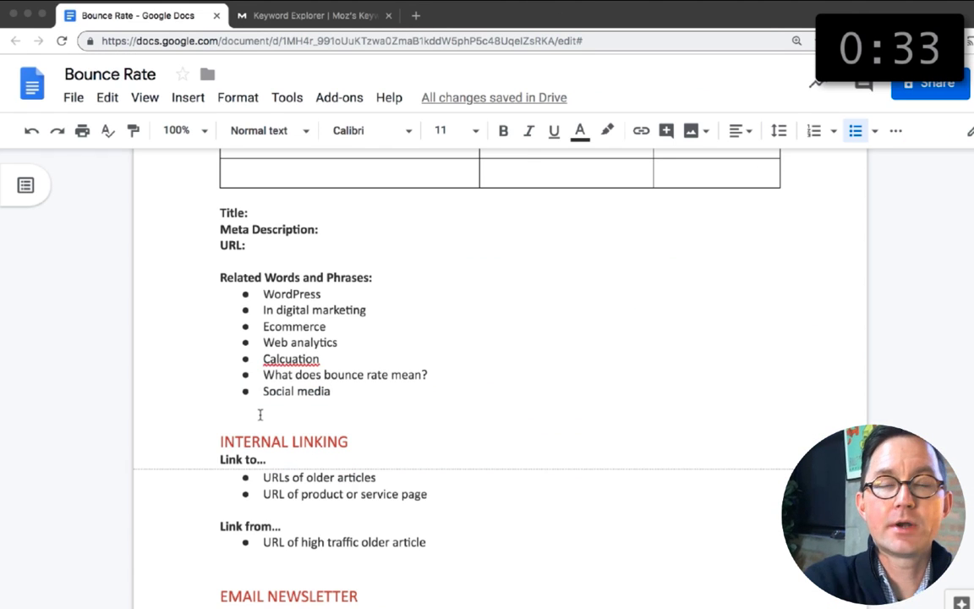
pyautogui.scroll(-6, 260, 414)
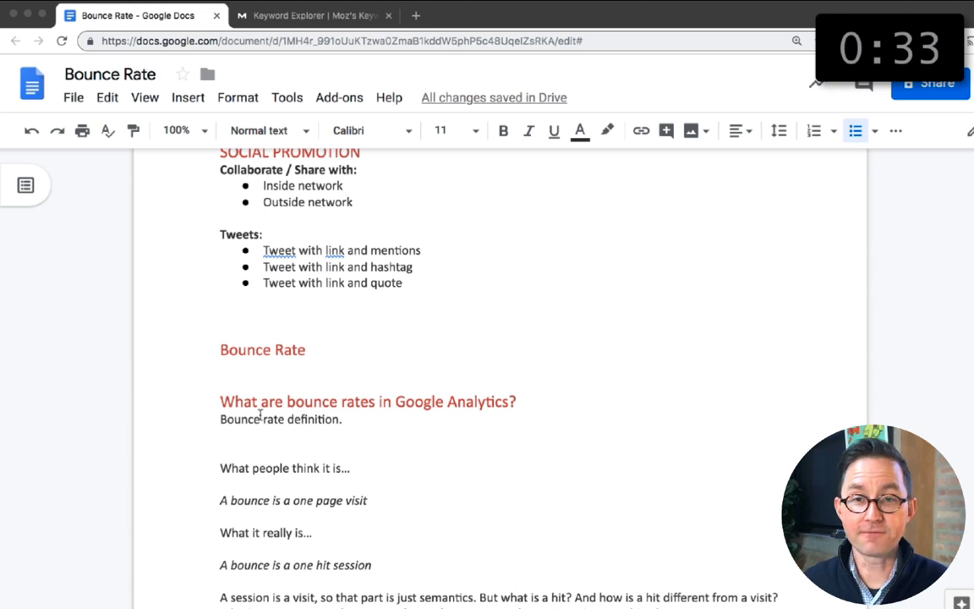
pyautogui.scroll(-2, 259, 414)
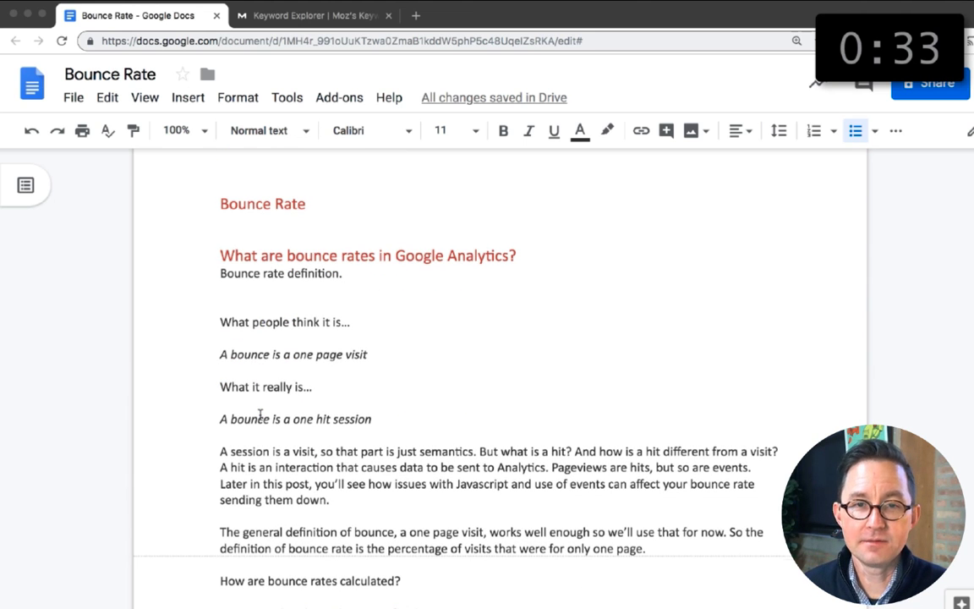
pyautogui.scroll(2, 260, 414)
pyautogui.click(309, 409)
pyautogui.press('Return')
pyautogui.press('Return')
pyautogui.press('Return')
pyautogui.tripleClick(308, 409)
# Step: Search Google in a fresh tab for the keyphrase "What are bounce rates", copied from the keyphrase table, and examine the titles of the ranking pages
pyautogui.scroll(7, 309, 409)
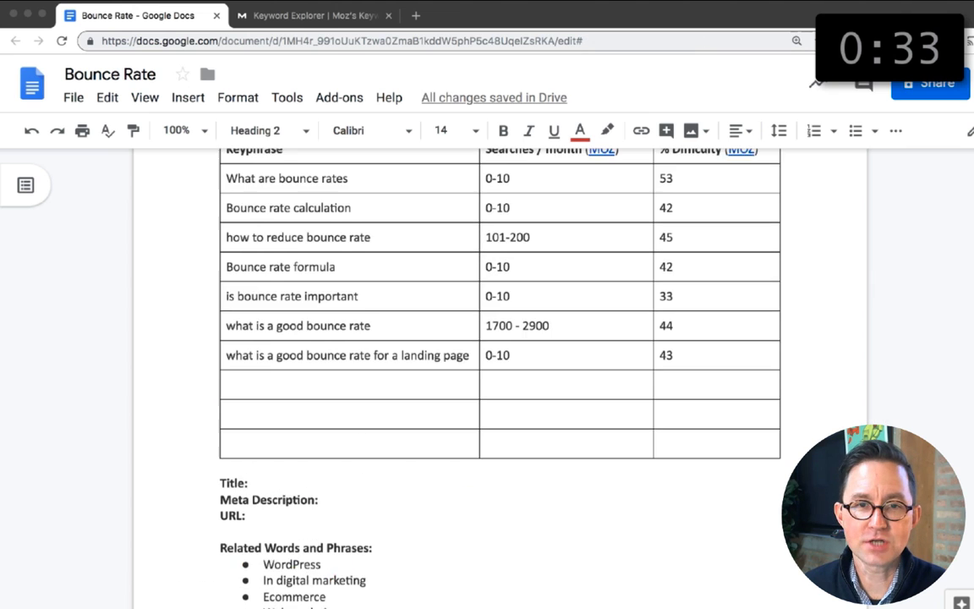
pyautogui.scroll(1, 498, 338)
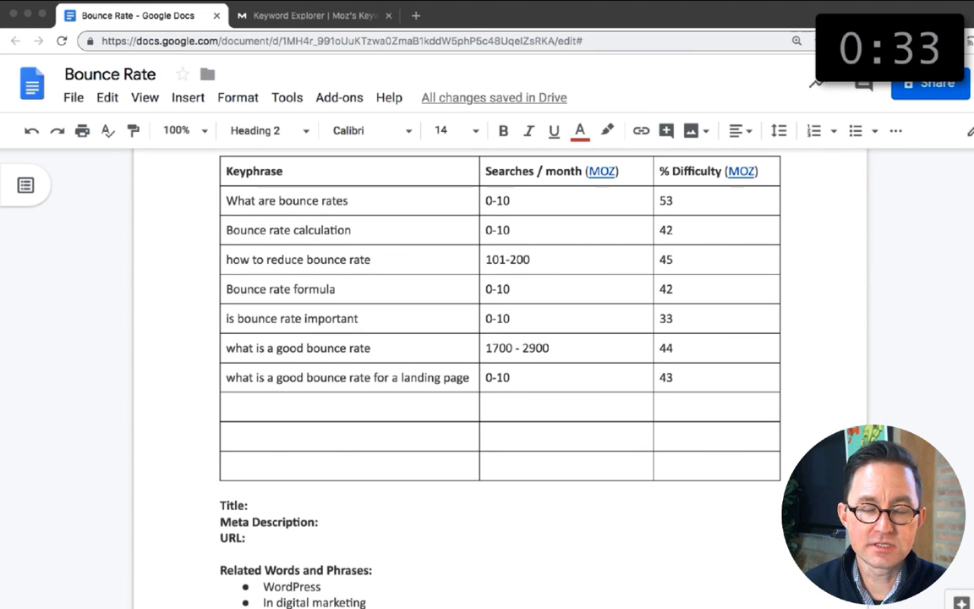
pyautogui.tripleClick(362, 203)
pyautogui.moveTo(354, 202); pyautogui.dragTo(228, 200)
pyautogui.press('super+c')
pyautogui.press('super+t')
pyautogui.press('super+v')
pyautogui.press('Return')
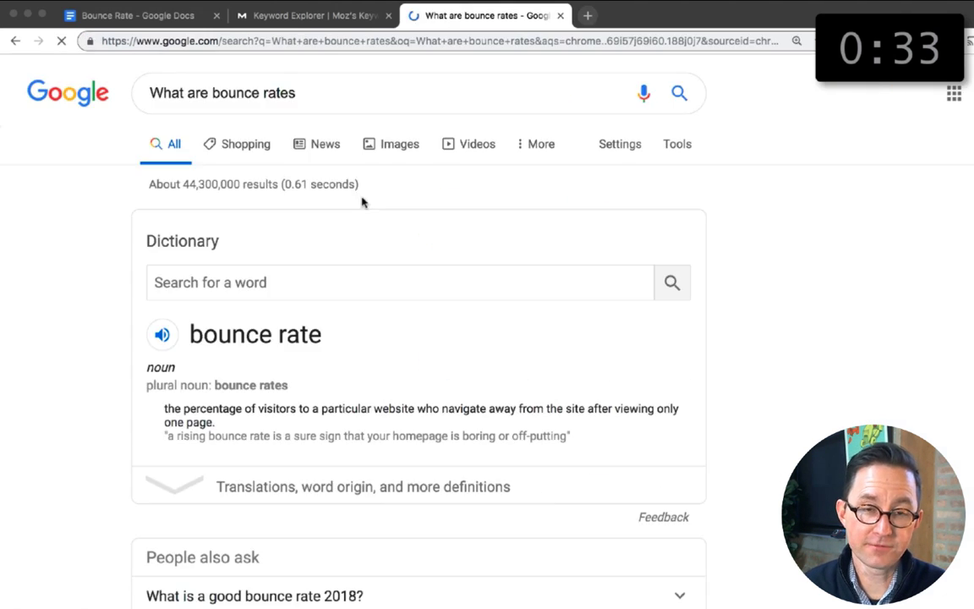
pyautogui.scroll(-3, 113, 337)
pyautogui.scroll(-5, 114, 337)
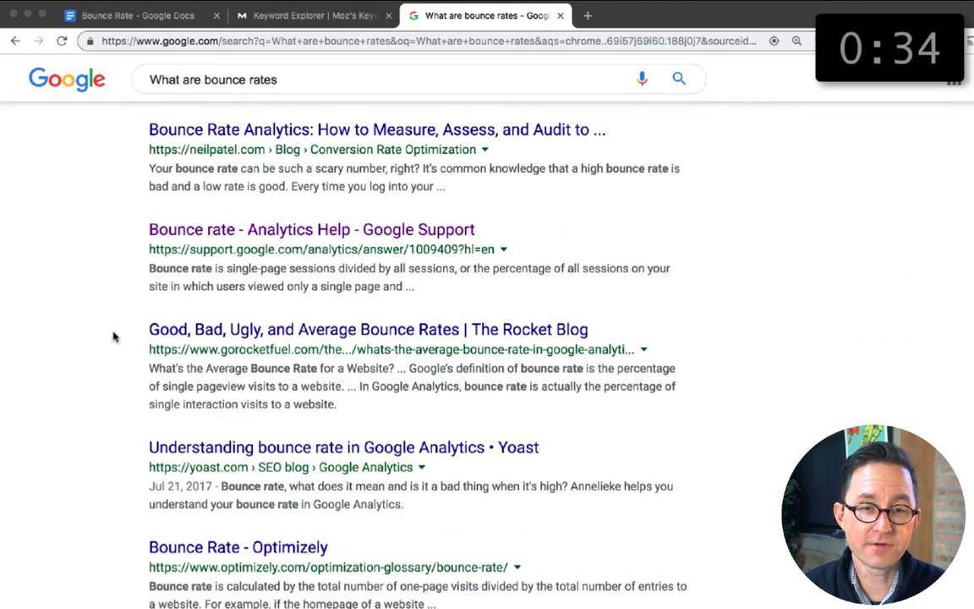
pyautogui.scroll(4, 113, 338)
# Step: Return to the Bounce Rate document and extend the "Bounce Rate" heading with "... Analytics... Important..."
pyautogui.press('super+1')
pyautogui.scroll(-4, 322, 487)
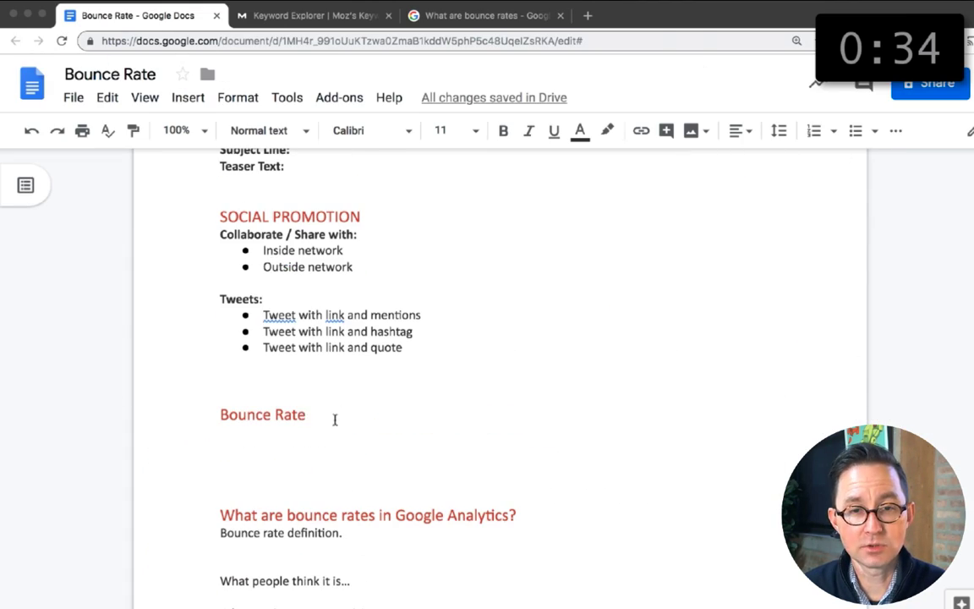
pyautogui.click(332, 419)
pyautogui.write('... Analytics... Important...')
# Step: Correct the misspelled "Calcuation" in the Related Words and Phrases list to "Calculation"
pyautogui.scroll(4, 332, 419)
pyautogui.click(292, 280)
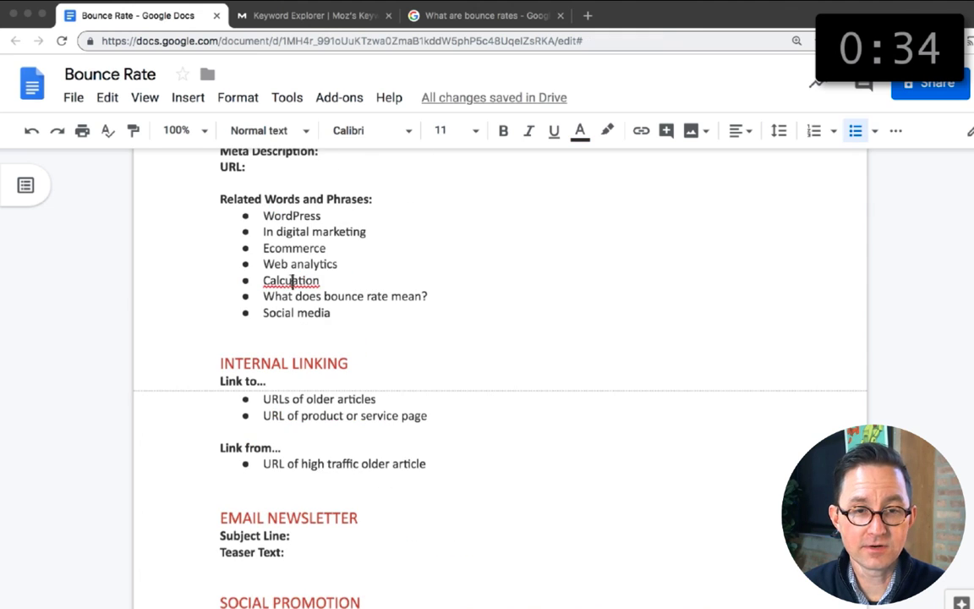
pyautogui.write('l')
# Step: Append "Calculate..." to the Bounce Rate heading and reword its beginning to "Bounce Rates in Google Analytics..."
pyautogui.scroll(-4, 423, 310)
pyautogui.click(505, 432)
pyautogui.write('Calculate...')
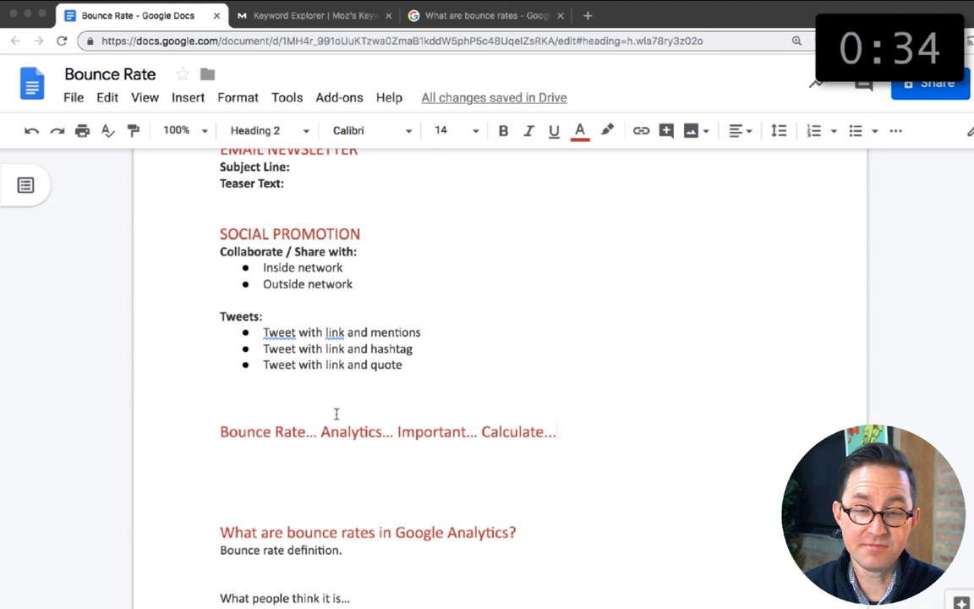
pyautogui.write('s in Google')
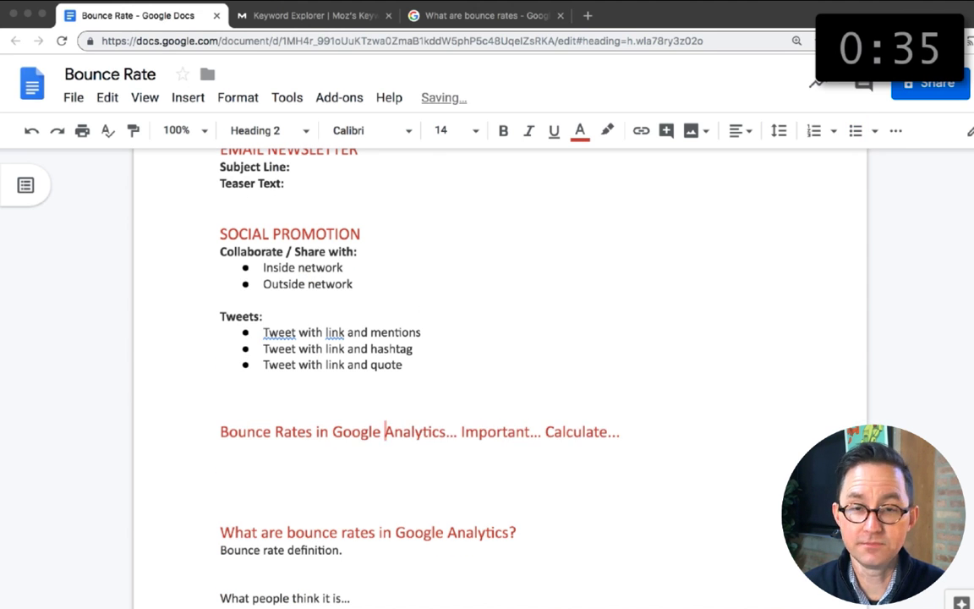
pyautogui.press('Left')
pyautogui.press('Left')
# Step: Add "Are Bounce Rates Important?" in Heading 2 style on the line below the first headline idea
pyautogui.press('Down')
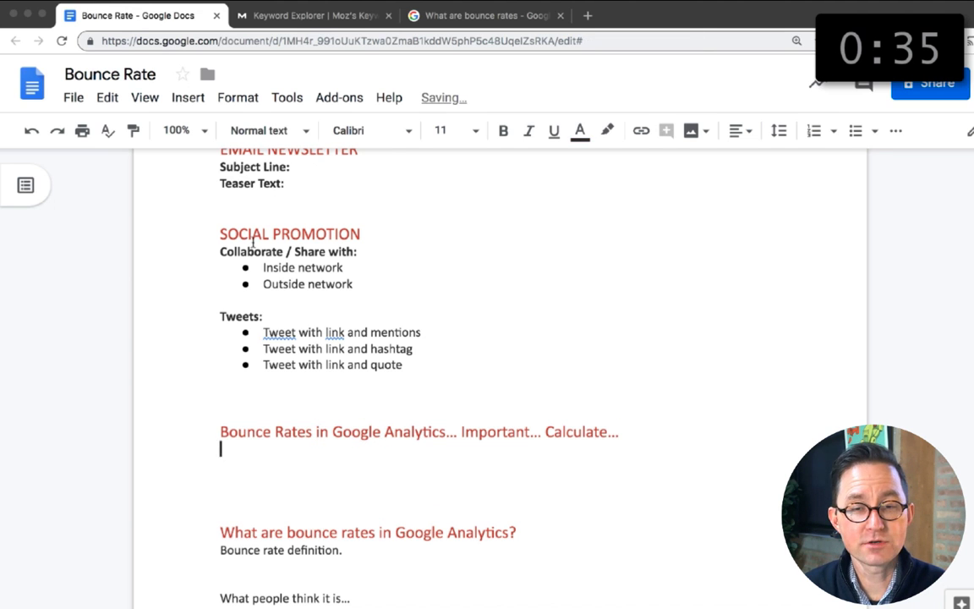
pyautogui.click(269, 131)
pyautogui.click(264, 328)
pyautogui.write('Are bou')
pyautogui.press('BackSpace')
pyautogui.press('BackSpace')
pyautogui.press('BackSpace')
pyautogui.write('Bounce Rates Important?')
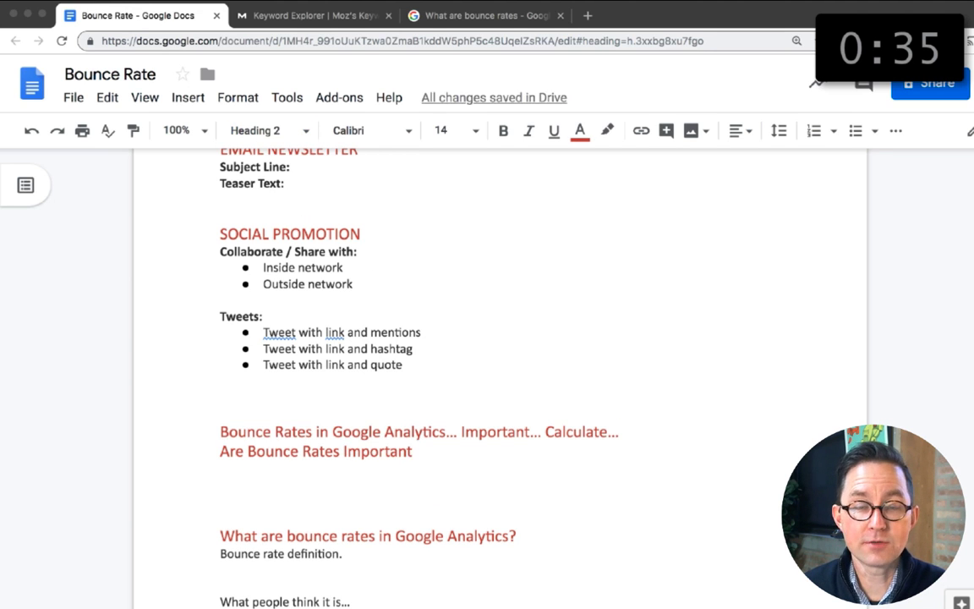
# Step: Add a third headline idea, "Bounce Rate: Important, Misunderstood", in Heading 2 style
pyautogui.press('Return')
pyautogui.click(269, 131)
pyautogui.click(282, 388)
pyautogui.write('Bounce Rate')
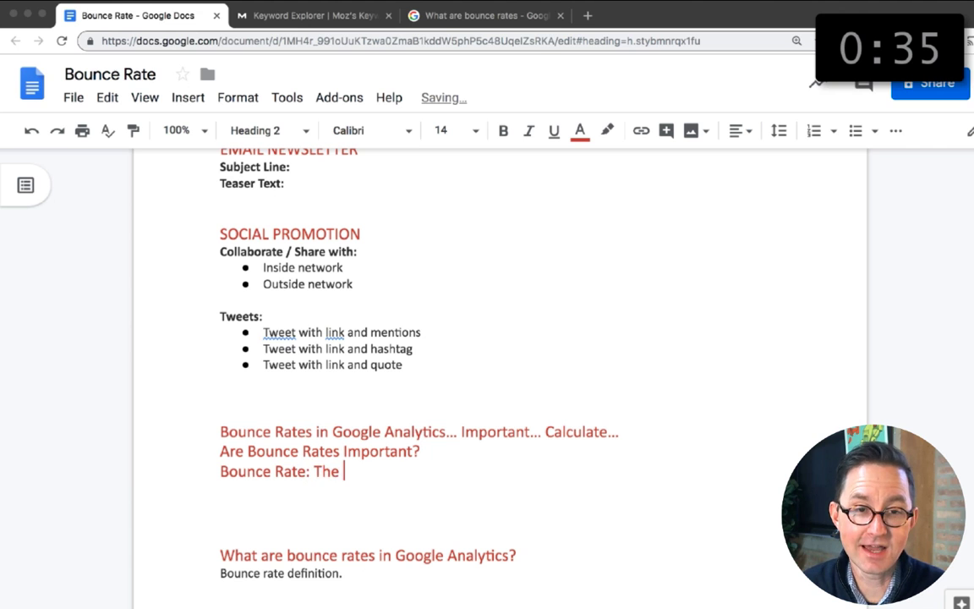
pyautogui.write(': Important, Misundersta')
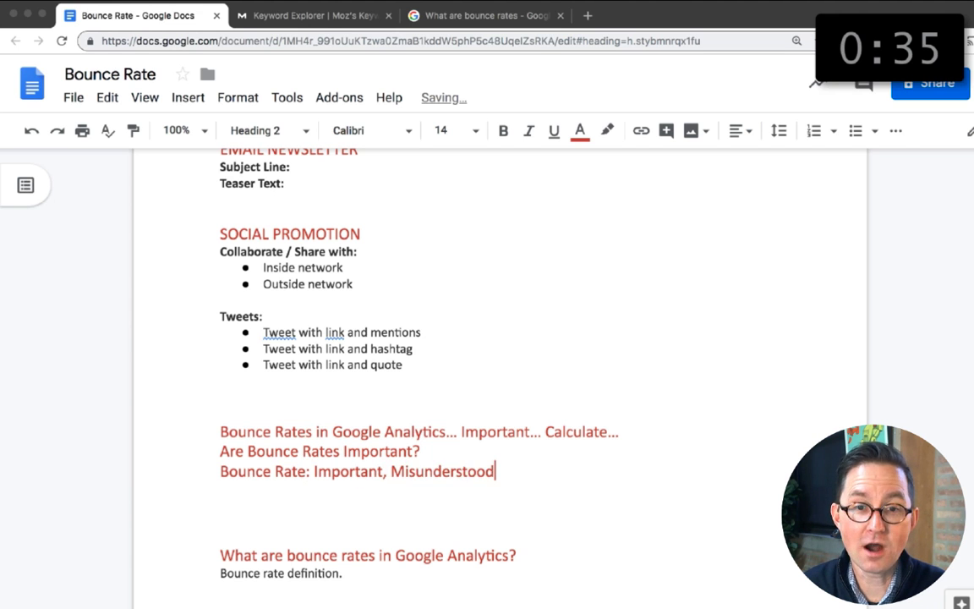
pyautogui.scroll(-2, 499, 372)
pyautogui.write('od')
# Step: Add a fourth Heading 2 headline idea that reads "Why bounce rates don't matter"
pyautogui.press('Return')
pyautogui.click(256, 133)
pyautogui.click(289, 385)
pyautogui.write("I don't care about bounce rates")
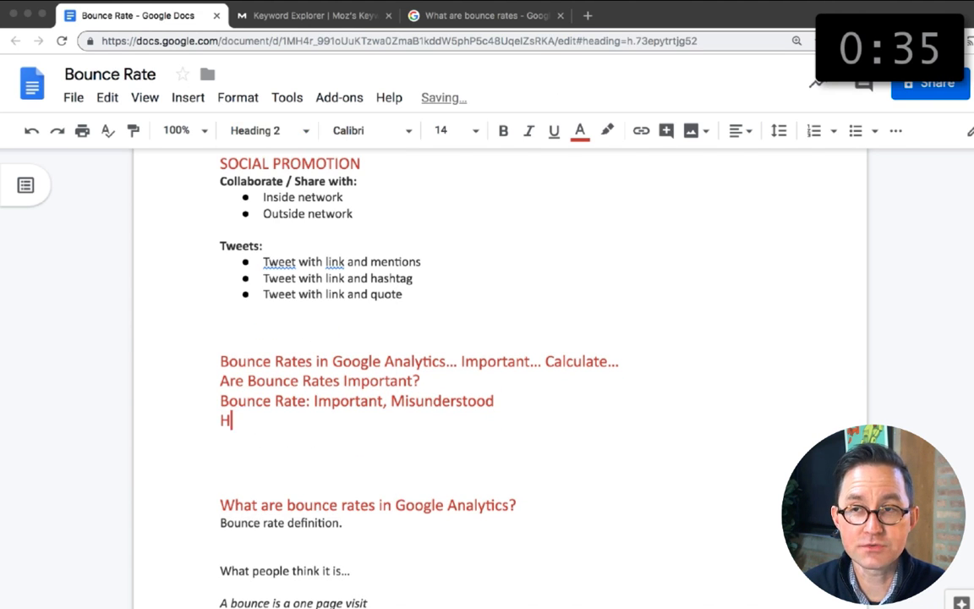
pyautogui.press('super+Left')
pyautogui.write('Why')
pyautogui.press('super+shift+Right')
pyautogui.write("bounce rates don't matter")
# Step: Replace the placeholder bullets under Tweets with "This is why I don't care about bounce rates"
pyautogui.moveTo(404, 295); pyautogui.dragTo(263, 262)
pyautogui.write("This is why I don't care about bounce r")
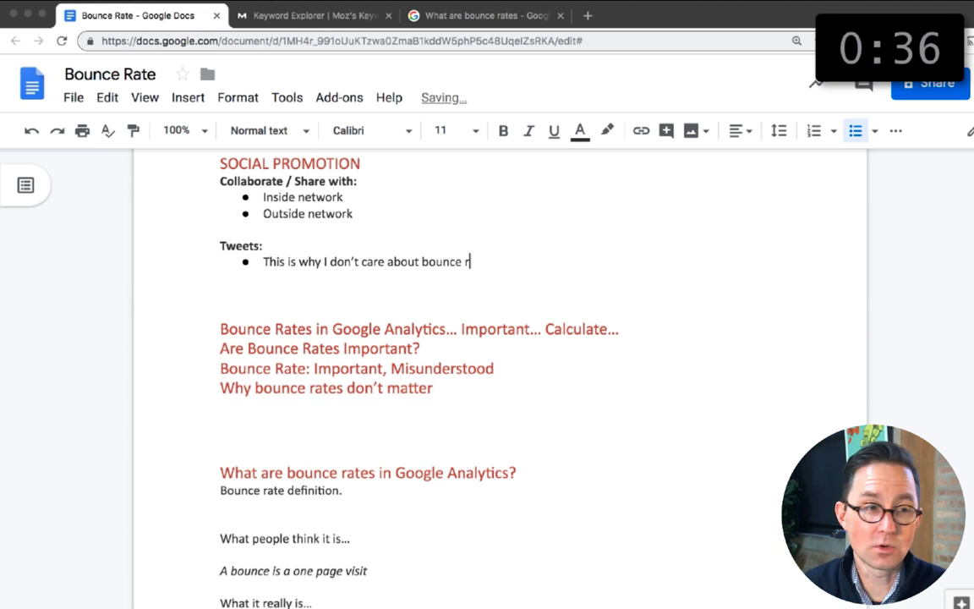
pyautogui.write('ates')
# Step: Add a second tweet bullet reading "Bounce Rate: It's not what you thought it was"
pyautogui.press('Return')
pyautogui.write('The least understood and le')
pyautogui.press('super+Left')
pyautogui.write('Bounce')
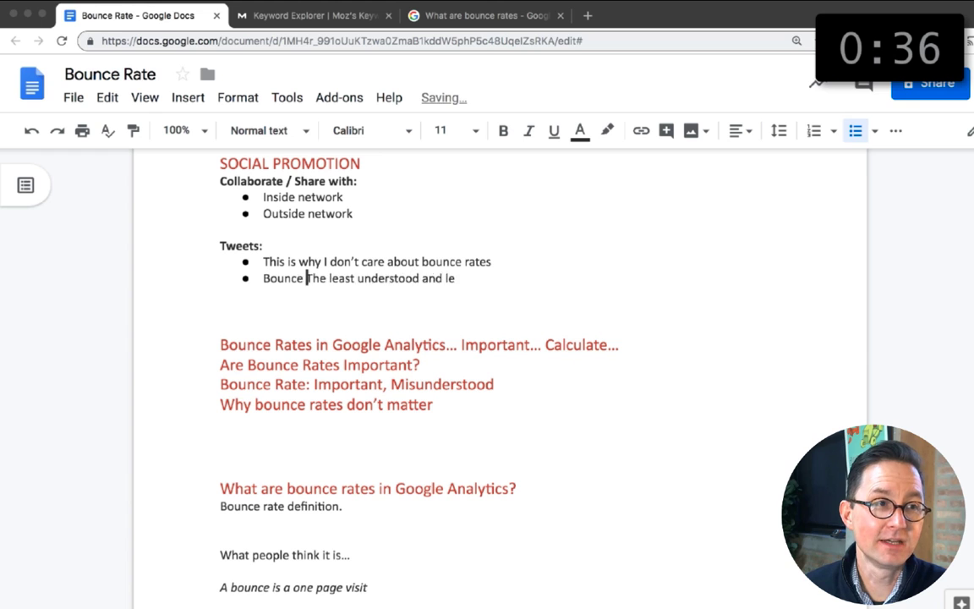
pyautogui.press('super+shift+Right')
pyautogui.write("Rate: You'")
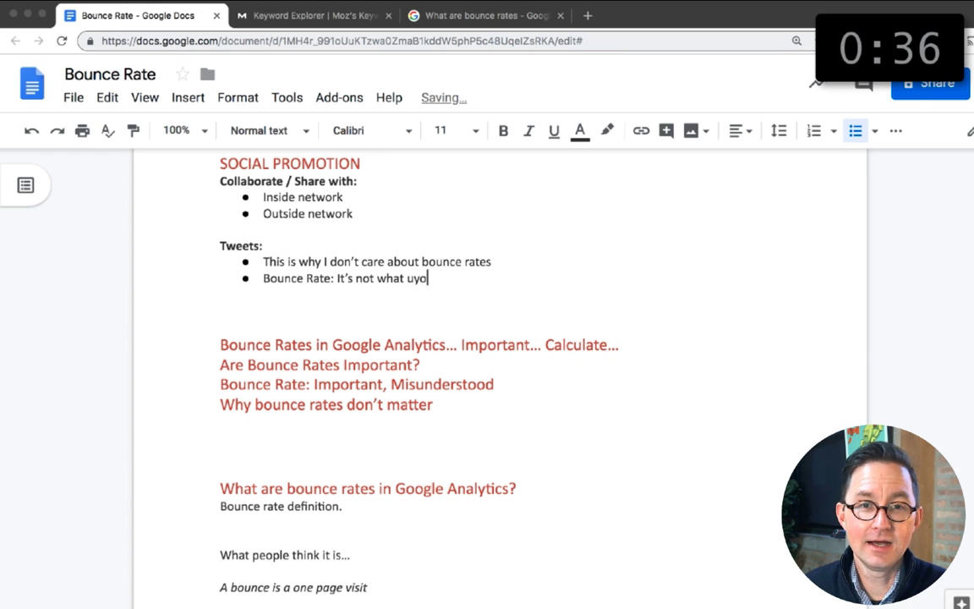
pyautogui.write('s')
# Step: Add a third tweet bullet reading "When bounce rates don't matter"
pyautogui.press('Return')
pyautogui.write('Boun')
pyautogui.press('BackSpace')
pyautogui.press('BackSpace')
pyautogui.press('BackSpace')
pyautogui.press('BackSpace')
pyautogui.write("When bounce rates don't matter")
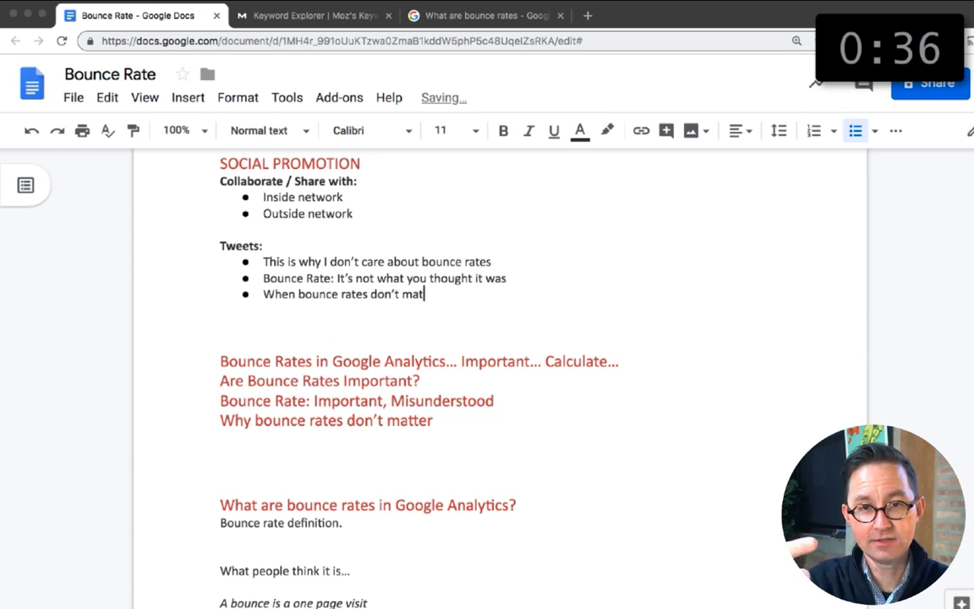
# Step: Replace the two network placeholders under "Collaborate / Share with" with two collaborators' first names
pyautogui.scroll(-1, 476, 378)
pyautogui.scroll(2, 476, 378)
pyautogui.moveTo(357, 236); pyautogui.dragTo(262, 219)
pyautogui.write('Angie')
pyautogui.press('Return')
pyautogui.write('Ayat')
# Step: Append "Not always." to the "Are Bounce Rates Important?" headline
pyautogui.scroll(-10, 386, 332)
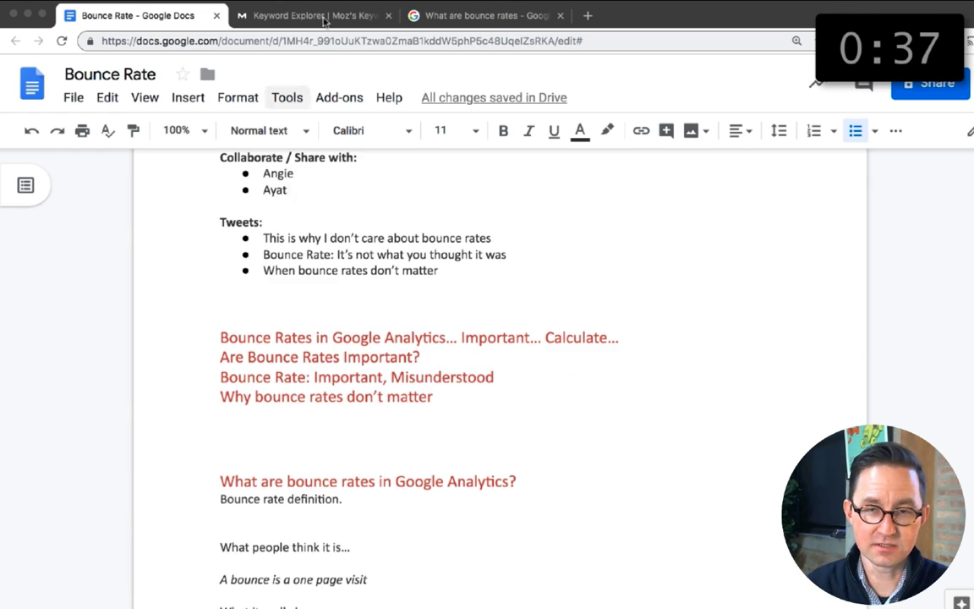
pyautogui.scroll(10, 386, 331)
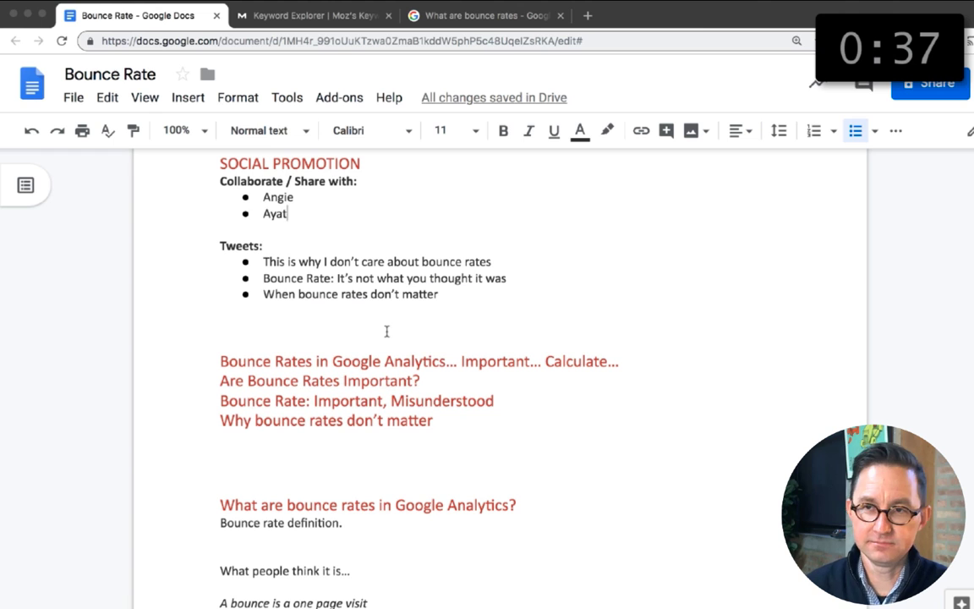
pyautogui.click(424, 380)
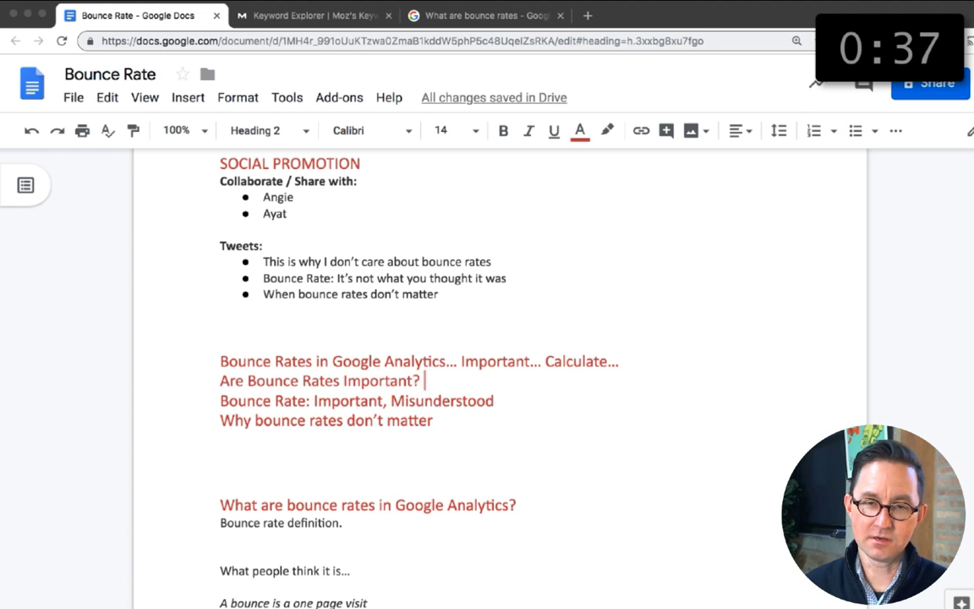
pyautogui.write('Not always.')
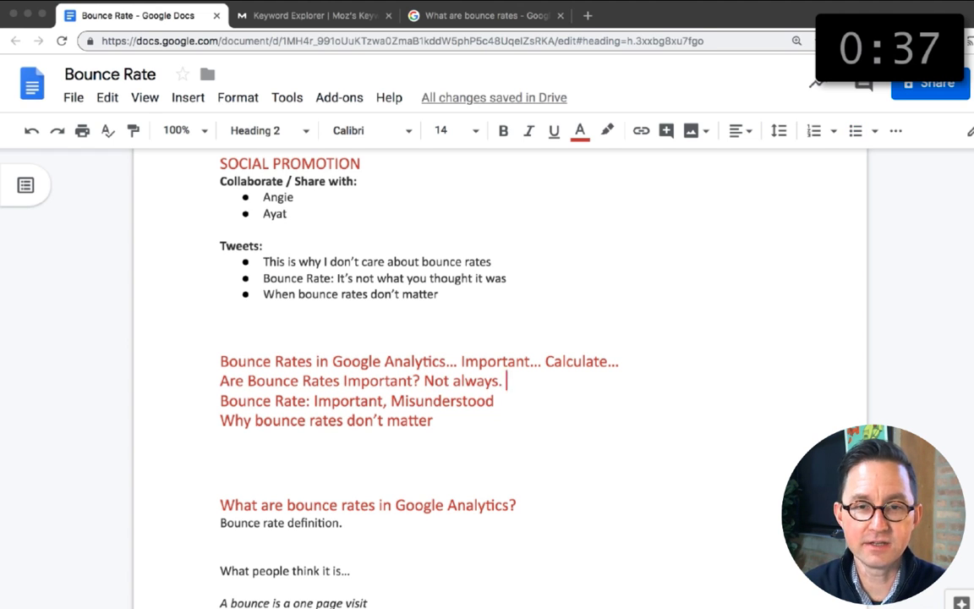
# Step: Add the headline "When bounce rates are important (and 5 ways to reduce them)" in Heading 2 style at the end of the headline ideas
pyautogui.click(448, 419)
pyautogui.press('Return')
pyautogui.write('When bounce rates are important (and 5 ways to reduce them)')
pyautogui.tripleClick(453, 441)
pyautogui.press('super+alt+2')
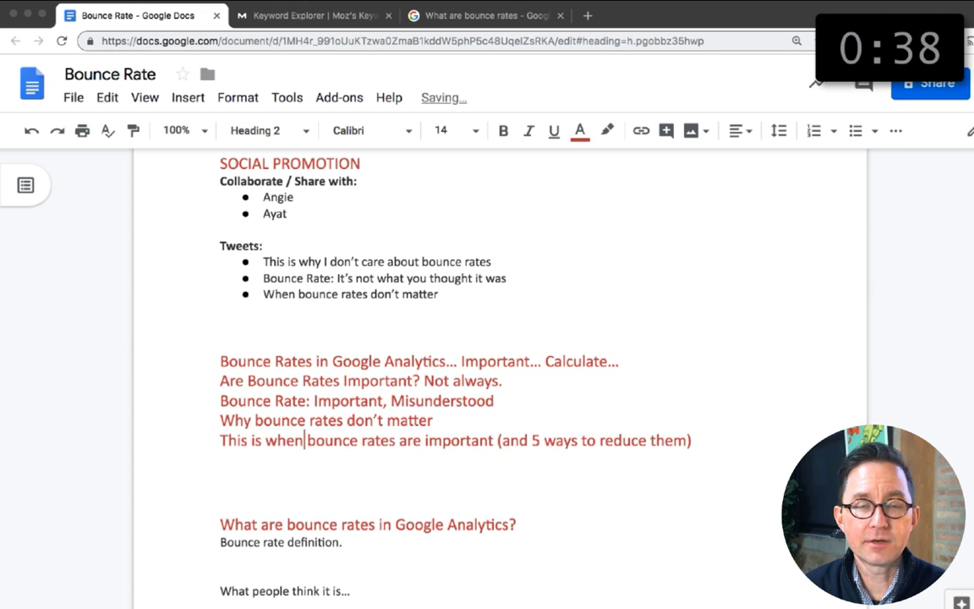
# Step: Open Orbit Media's article on writing headlines in the Google results tab and examine its list of trigrams that begin the most shared headlines
pyautogui.press('super+3')
pyautogui.press('super+l')
pyautogui.write('how to write')
pyautogui.press('Down')
pyautogui.press('Down')
pyautogui.press('Down')
pyautogui.press('Down')
pyautogui.press('Return')
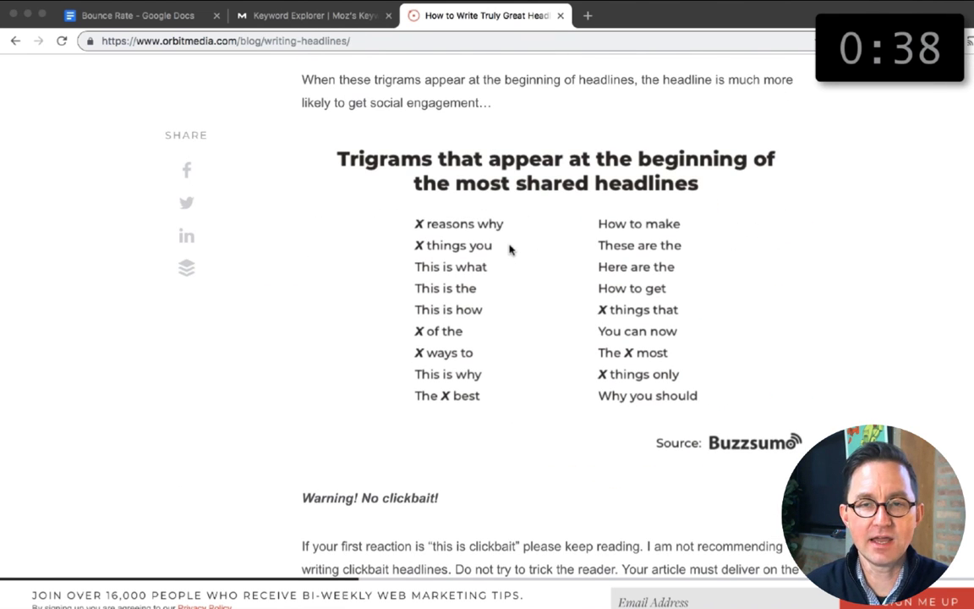
# Step: Back in the document, make the last headline begin "This is when bounce rates" and add "5 Things You Didn't Know About Bounce Rates" below it
pyautogui.click(127, 15)
pyautogui.write("5 Things You Didn't Know About Bounce Rates")
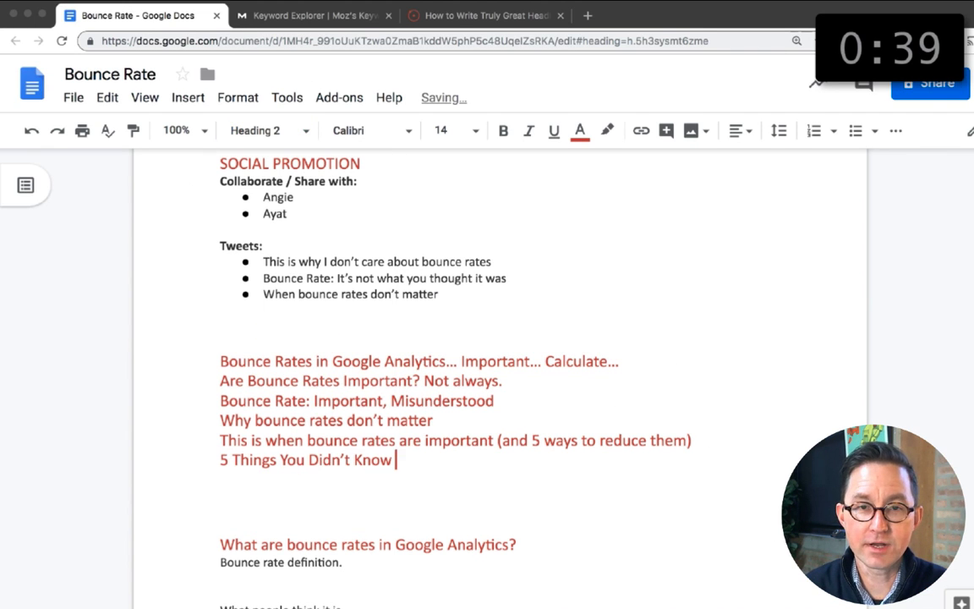
# Step: Check the article's trigram list again and add "This is Why..." as another headline idea in the document
pyautogui.click(475, 16)
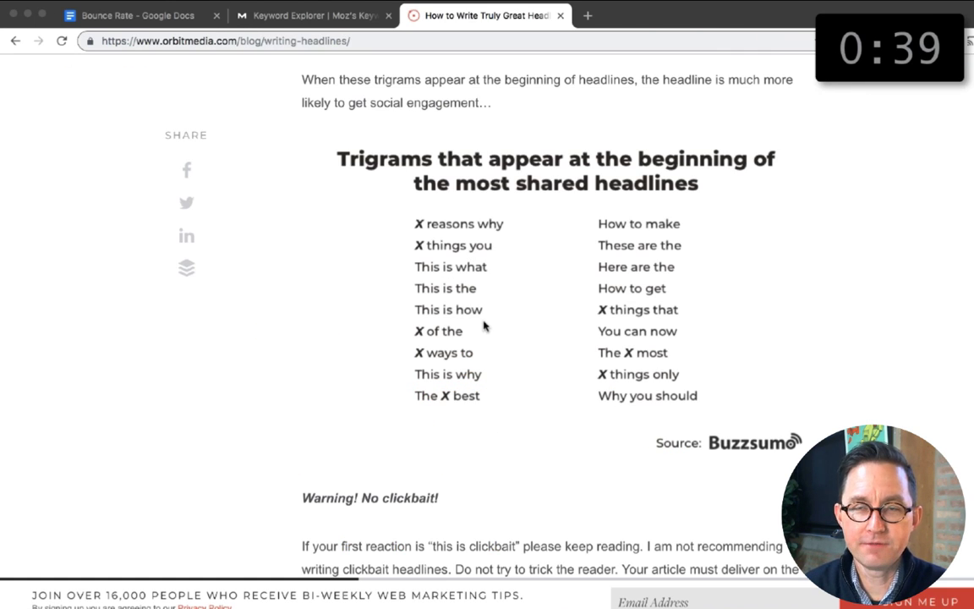
pyautogui.click(202, 16)
pyautogui.write('This is Why')
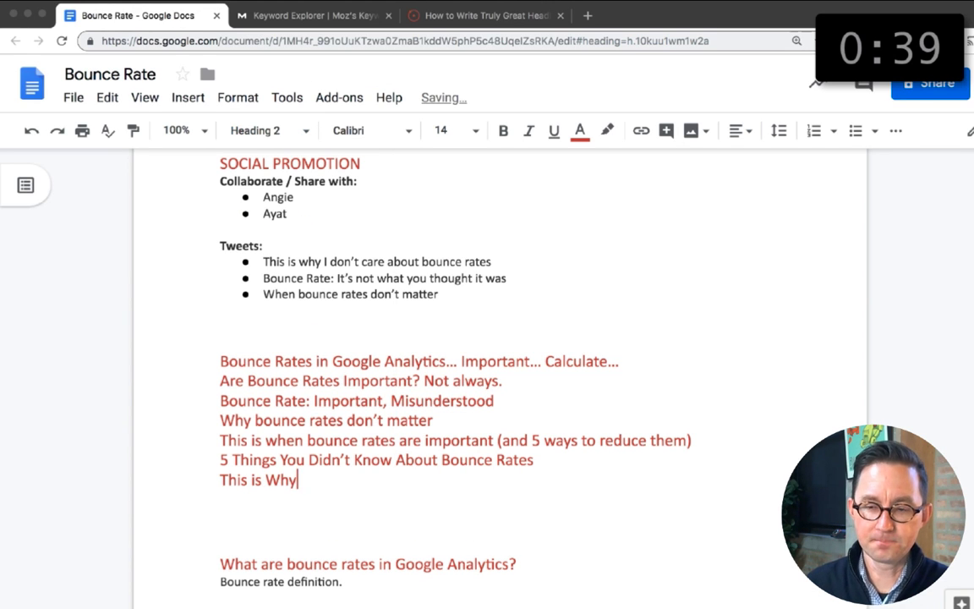
pyautogui.write('...')
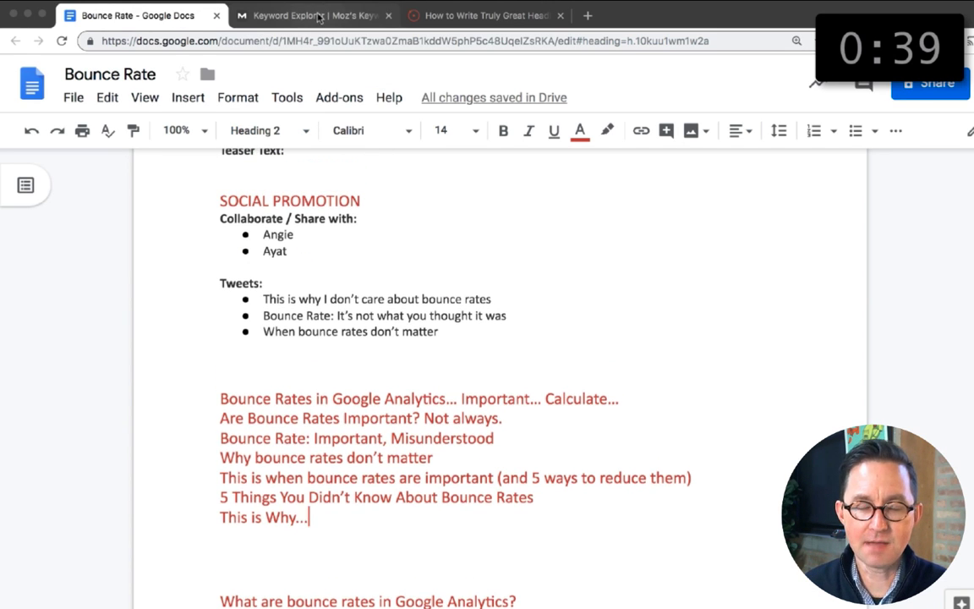
# Step: Add the headline "Is Bounce Rate Important? When It Matters and How to Reduce" above the existing headline ideas
pyautogui.scroll(5, 374, 244)
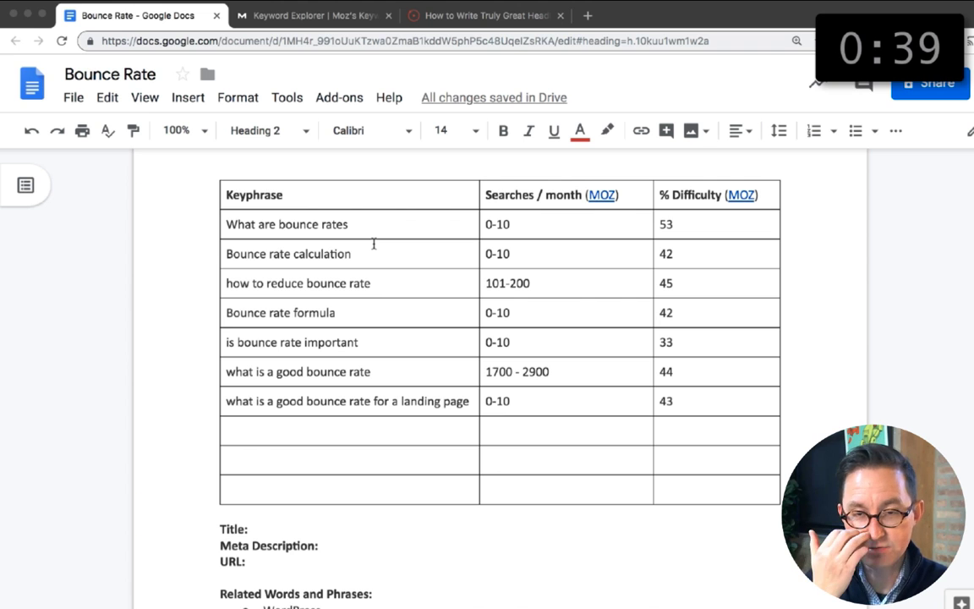
pyautogui.scroll(-10, 374, 244)
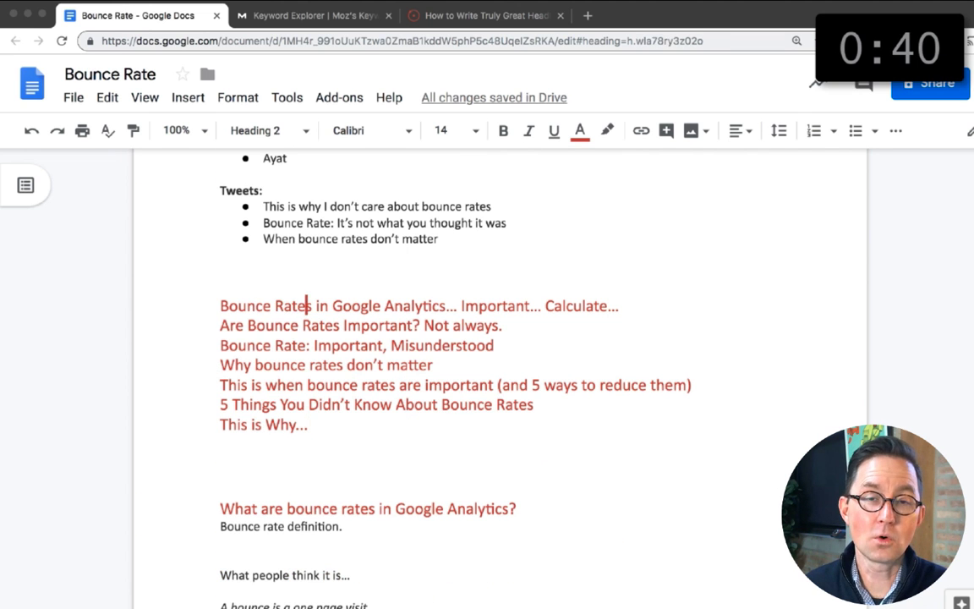
pyautogui.write('Is Bounce Rate Important? ')
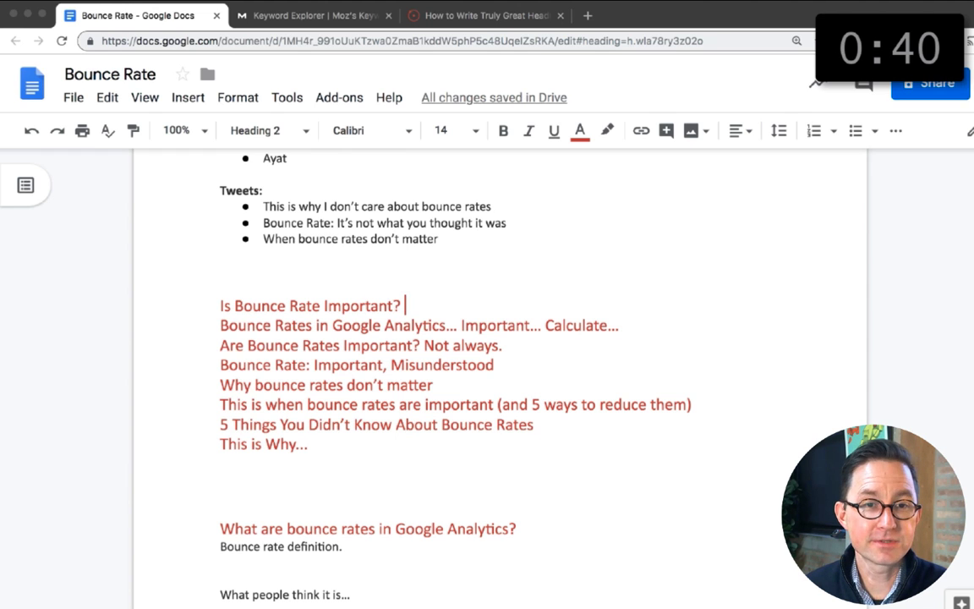
pyautogui.write('When It Matters and')
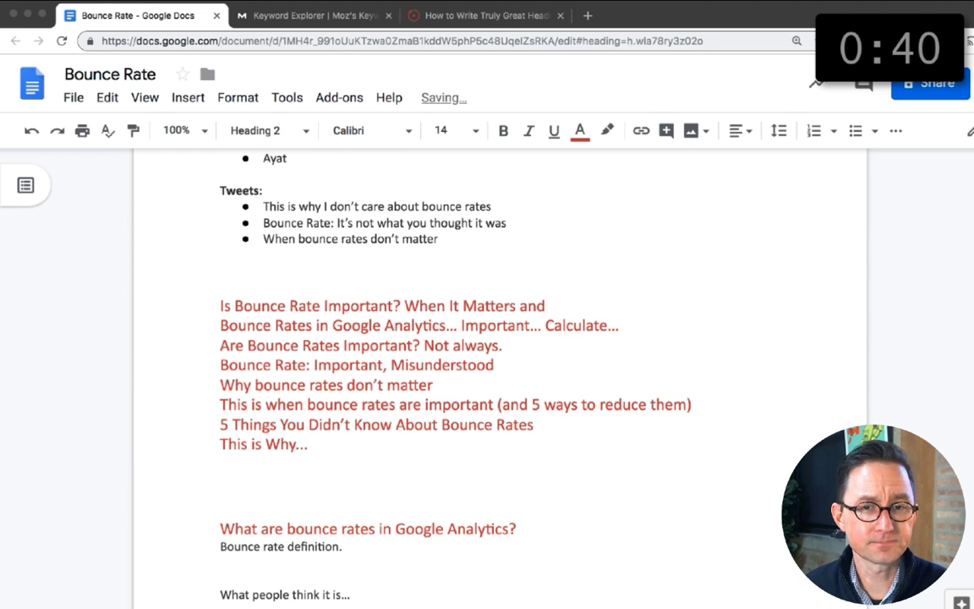
pyautogui.write(' How to Reduce')
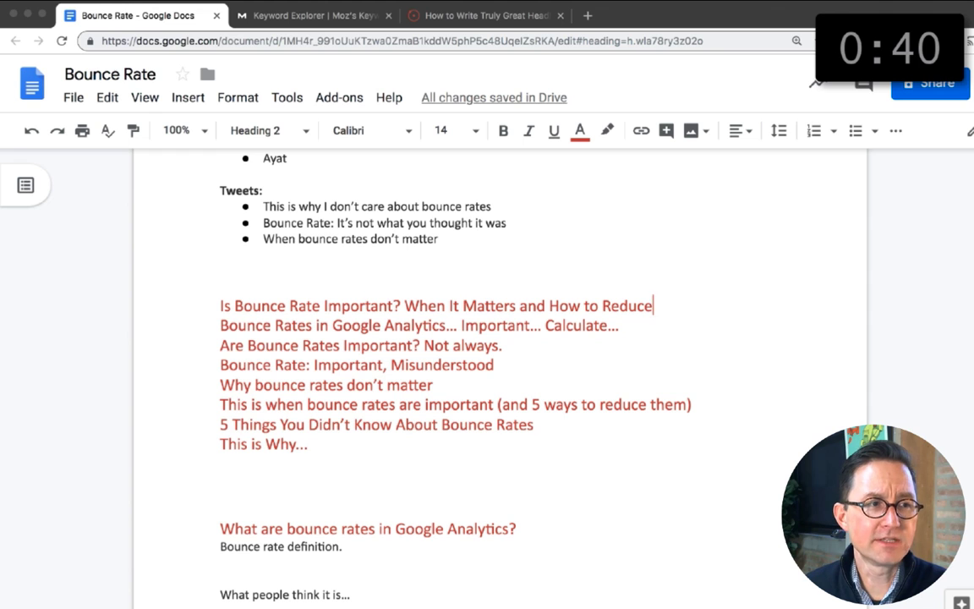
# Step: Insert "What it means," before "When It Matters" in the new headline and end it with "Bounce Rates in Analytics"
pyautogui.click(416, 307)
pyautogui.write('hat it means, w')
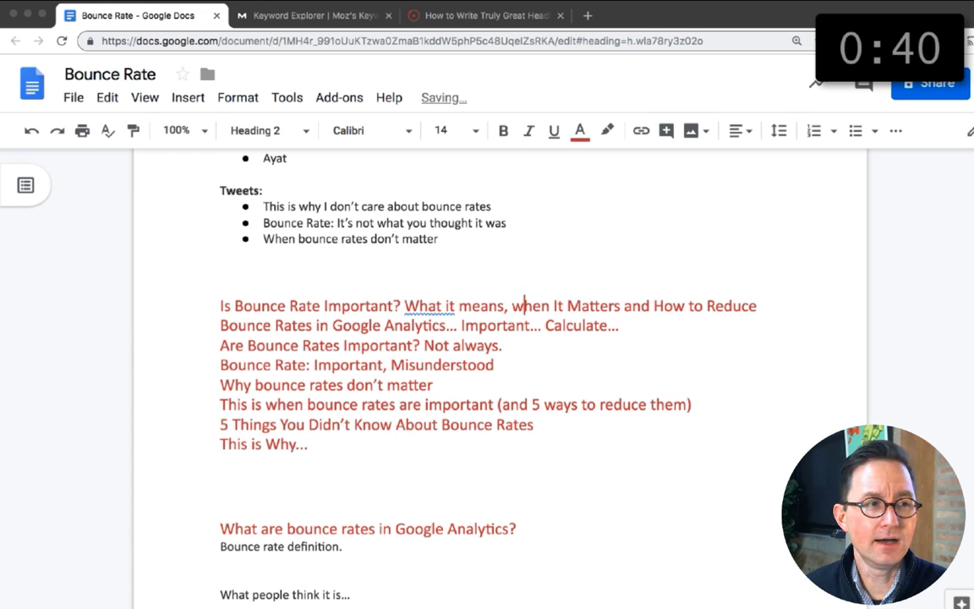
pyautogui.click(768, 306)
pyautogui.click(523, 305)
pyautogui.hotkey('shift', 'Left')
pyautogui.write('W')
pyautogui.click(765, 305)
pyautogui.write('Bounce Rates ')
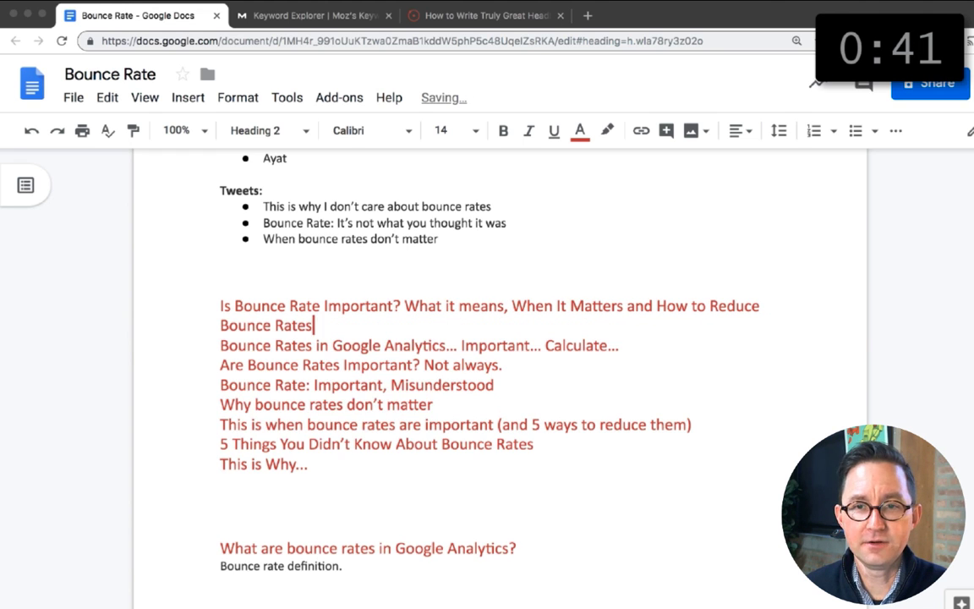
pyautogui.write('in Analytics')
pyautogui.press('Return')
# Step: Delete the headline ideas "Bounce Rate: Important, Misunderstood" and "Why bounce rates don't matter"
pyautogui.tripleClick(213, 407)
pyautogui.press('BackSpace')
pyautogui.press('BackSpace')
pyautogui.tripleClick(481, 407)
pyautogui.press('BackSpace')
pyautogui.press('BackSpace')
# Step: Glance at the Moz keyword overview, return to the document and check the new headline's character count
pyautogui.click(356, 15)
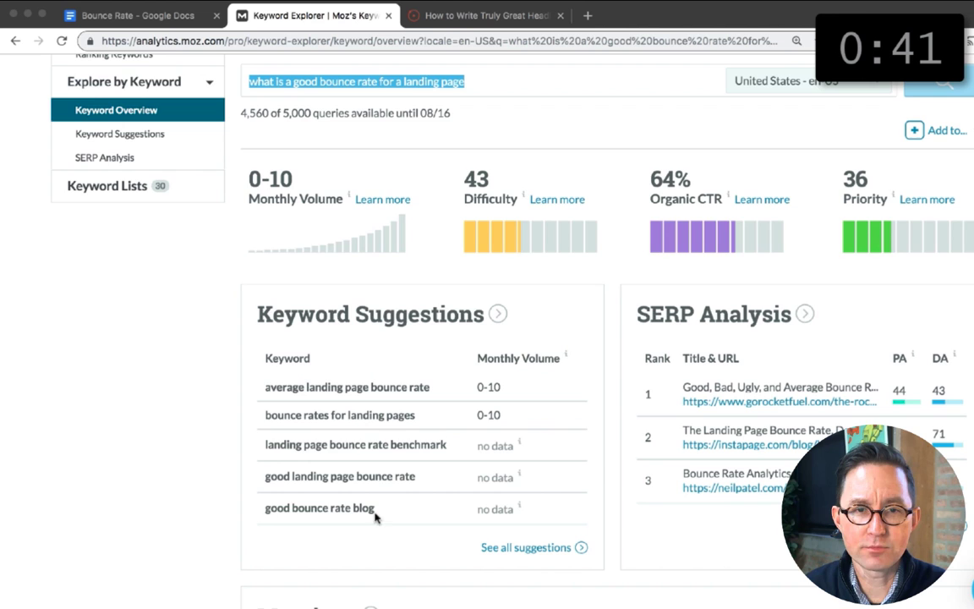
pyautogui.scroll(5, 409, 448)
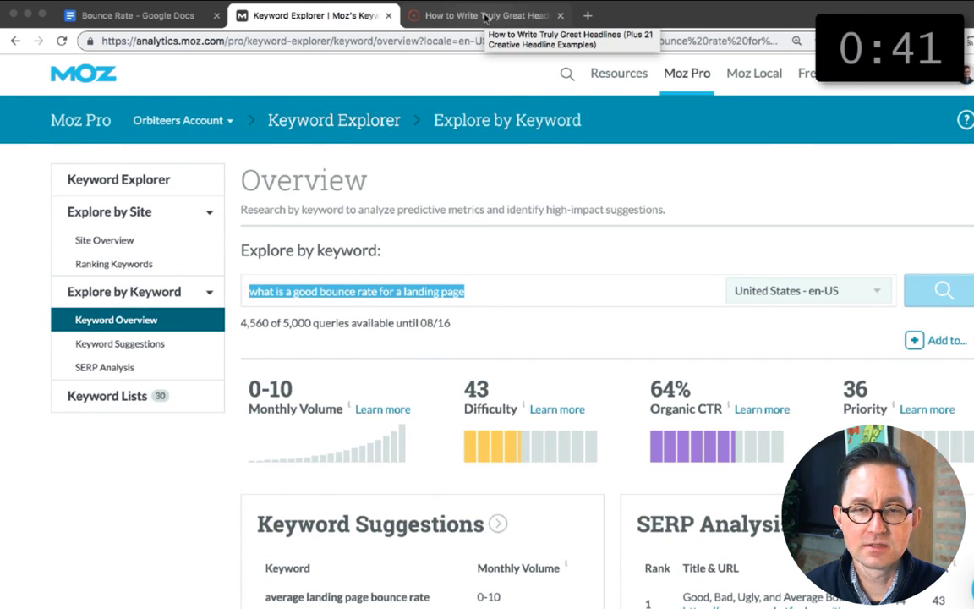
pyautogui.click(138, 15)
pyautogui.moveTo(395, 326); pyautogui.dragTo(221, 306)
pyautogui.click(288, 98)
pyautogui.click(326, 161)
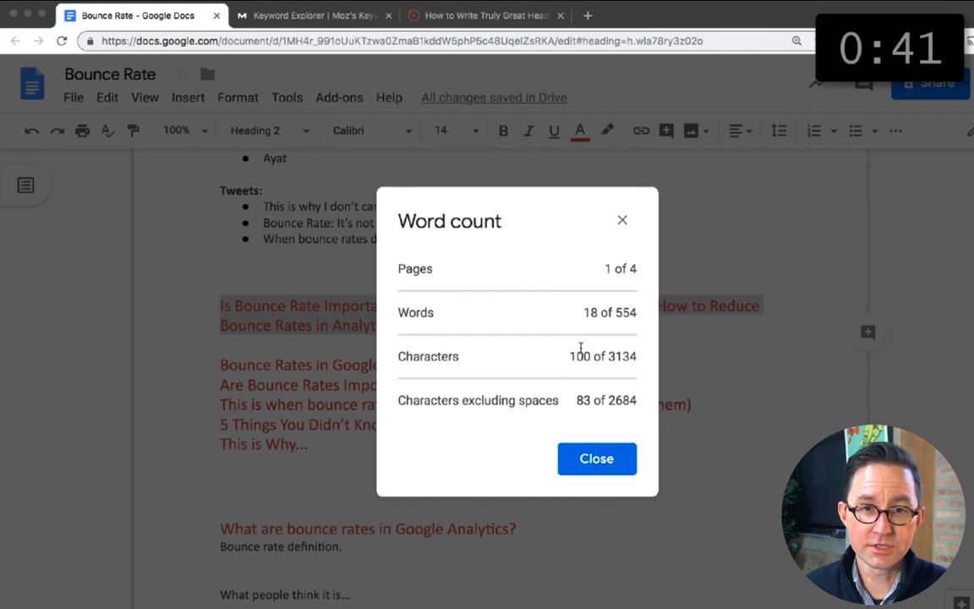
pyautogui.press('Escape')
# Step: Replace "How" with "5 Ways" in the top headline and insert "in Analytics" after "What it means"
pyautogui.doubleClick(670, 306)
pyautogui.write('5 Wa')
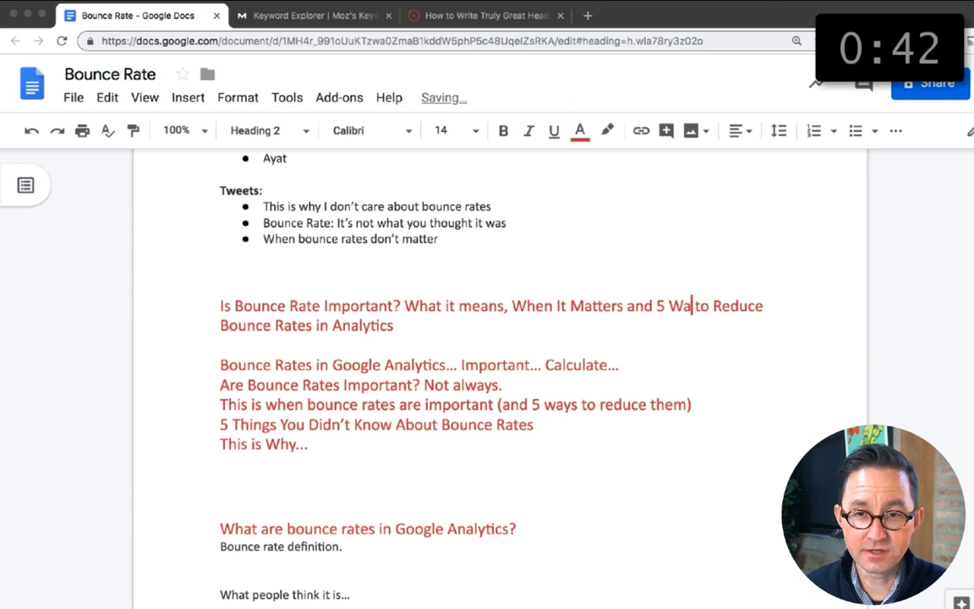
pyautogui.write('ys')
pyautogui.press('Down')
pyautogui.write('in Analytics')
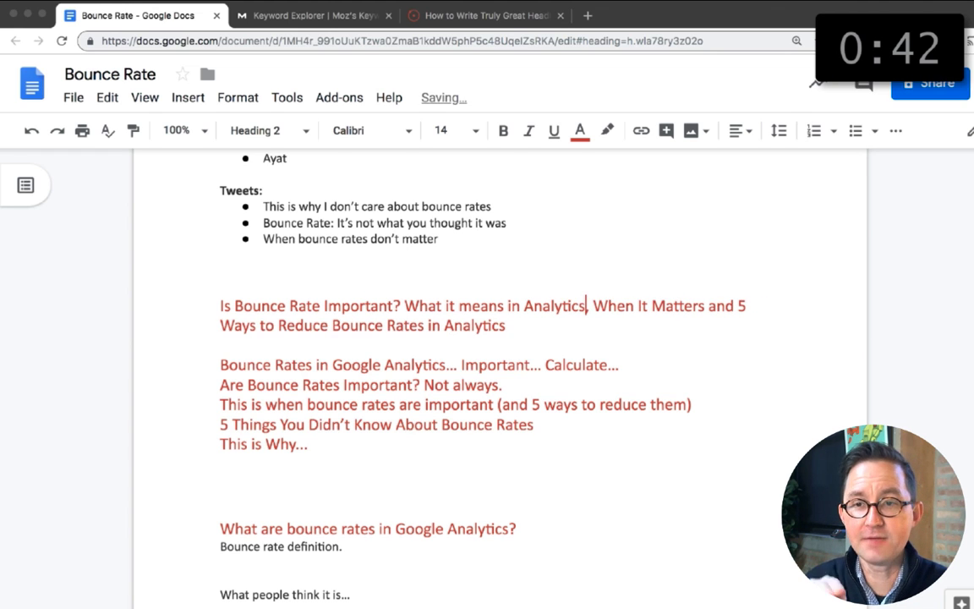
# Step: Remove "in Analytics" from the end of the top headline and make it finish with "Reduce Your Bounce Rates"
pyautogui.hotkey('shift', 'Left')
pyautogui.hotkey('shift', 'Left')
pyautogui.hotkey('shift', 'Left')
pyautogui.hotkey('shift', 'Left')
pyautogui.hotkey('shift', 'Left')
pyautogui.hotkey('shift', 'Left')
pyautogui.hotkey('shift', 'Left')
pyautogui.hotkey('shift', 'Left')
pyautogui.hotkey('shift', 'Left')
pyautogui.hotkey('shift', 'Left')
pyautogui.hotkey('shift', 'Left')
pyautogui.hotkey('shift', 'Left')
pyautogui.press('BackSpace')
pyautogui.press('Left')
pyautogui.press('Left')
pyautogui.press('Left')
pyautogui.press('Left')
pyautogui.press('Left')
pyautogui.press('Left')
pyautogui.press('Left')
pyautogui.press('Left')
pyautogui.press('Left')
pyautogui.press('Left')
pyautogui.press('Left')
pyautogui.press('Left')
pyautogui.write('Your')
# Step: Check the character count of the revised top headline
pyautogui.press('super+Right')
pyautogui.hotkey('shift', 'Up')
pyautogui.press('shift+super+Left')
pyautogui.press('super+shift+c')
pyautogui.press('Escape')
pyautogui.click(528, 333)
pyautogui.click(422, 446)
# Step: Delete the headline "Are Bounce Rates Important? Not always." and remove "in Analytics" from the top headline
pyautogui.tripleClick(224, 385)
pyautogui.press('BackSpace')
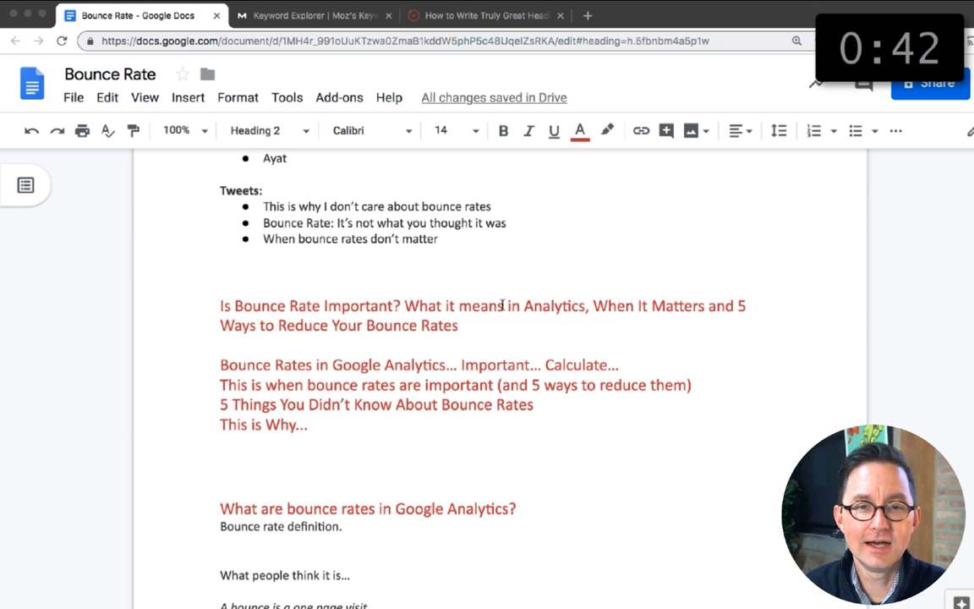
pyautogui.moveTo(500, 306); pyautogui.dragTo(590, 306)
pyautogui.press('BackSpace')
# Step: Fill in the Title field below the keyphrase table with "Is Bounce Rate Important? What it means in Analytics"
pyautogui.scroll(10, 574, 299)
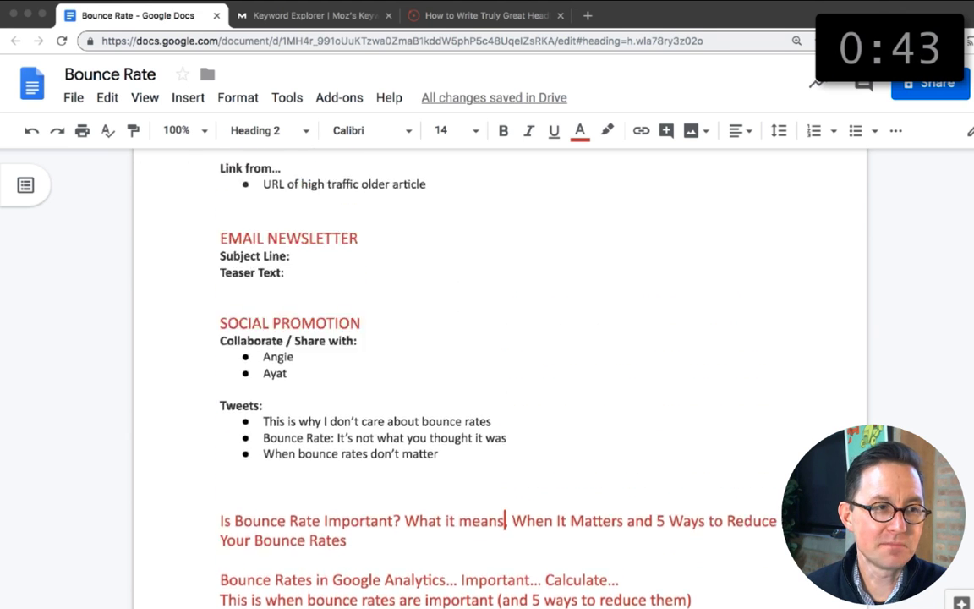
pyautogui.click(253, 272)
pyautogui.write('Is bounce')
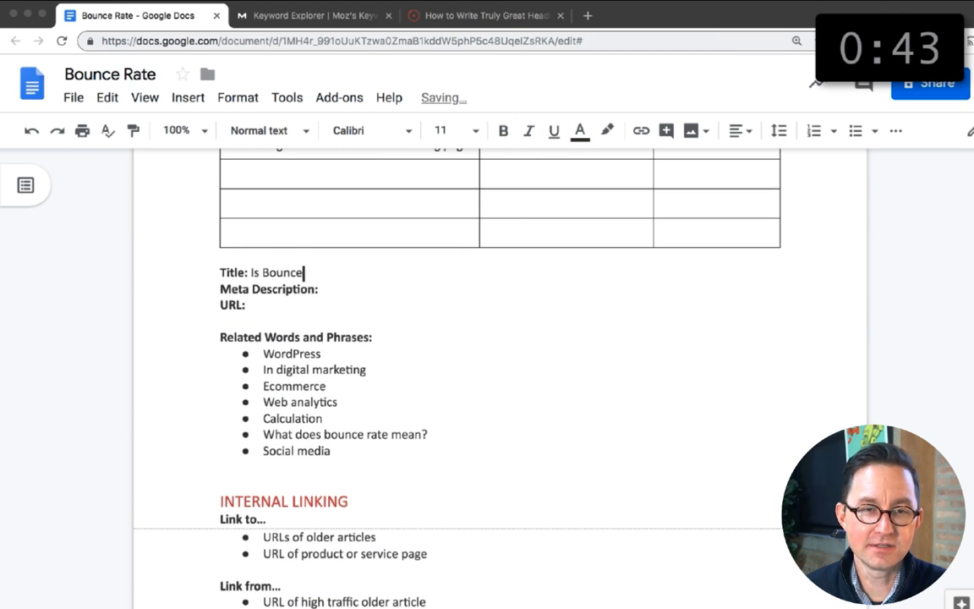
pyautogui.write(' Rate Important? What it m')
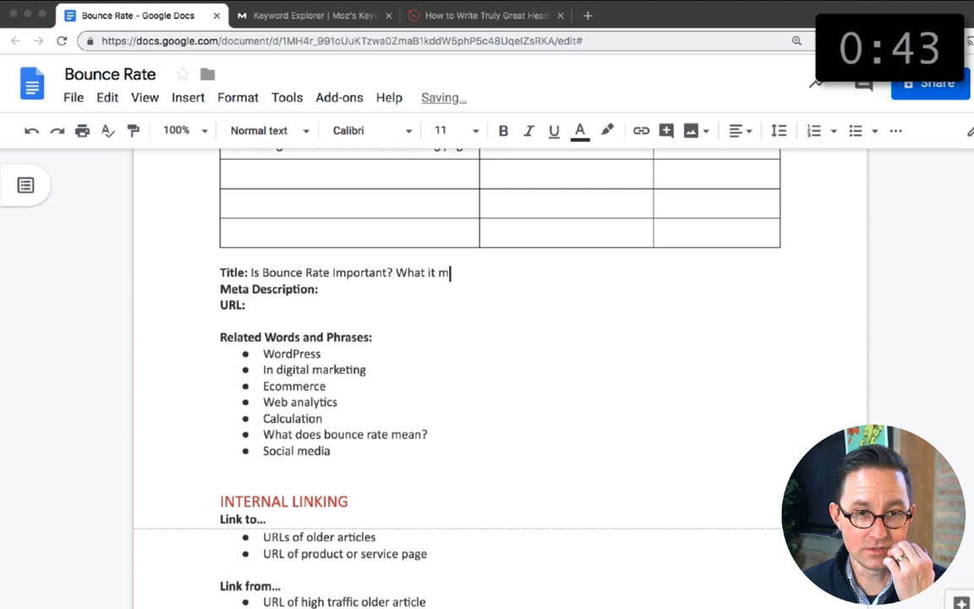
pyautogui.write(' and')
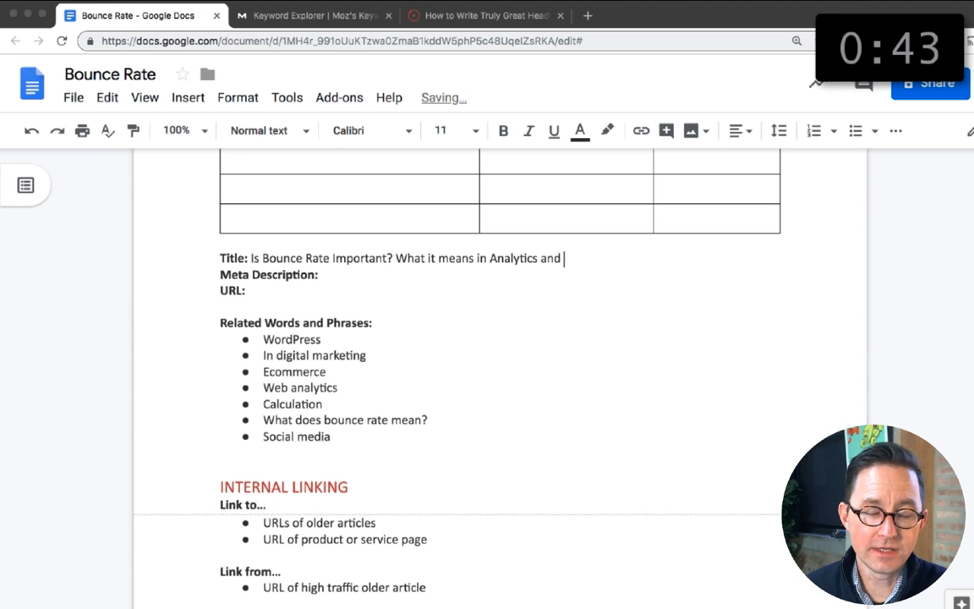
# Step: Try changing the title's second part to "What's a good...", and put "What it means in Analytics" back
pyautogui.scroll(5, 436, 272)
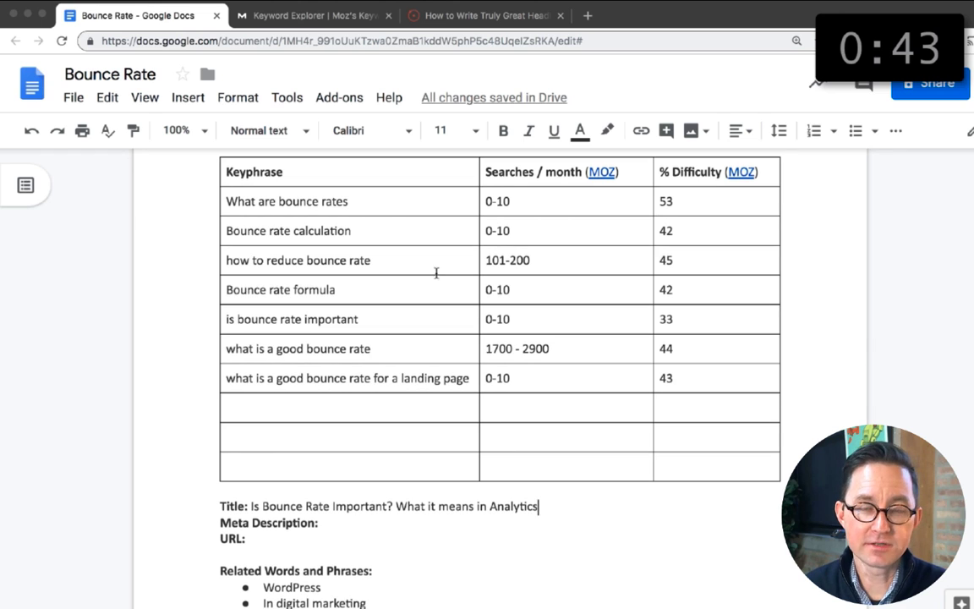
pyautogui.moveTo(557, 507); pyautogui.dragTo(396, 505)
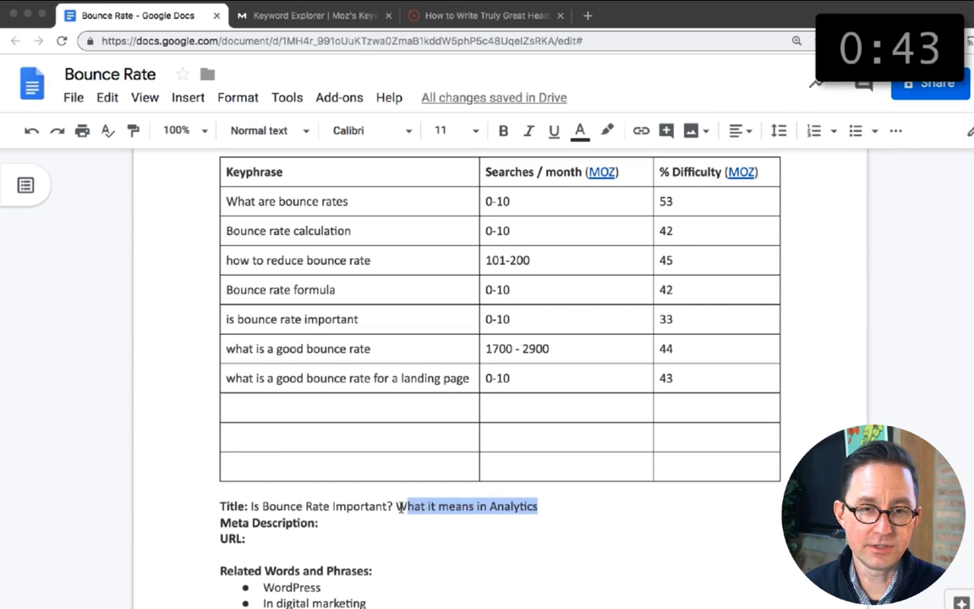
pyautogui.write("What's a good bou")
pyautogui.press('BackSpace')
pyautogui.press('BackSpace')
pyautogui.press('BackSpace')
pyautogui.press('BackSpace')
pyautogui.press('BackSpace')
pyautogui.press('BackSpace')
pyautogui.press('BackSpace')
pyautogui.press('BackSpace')
pyautogui.press('BackSpace')
pyautogui.press('BackSpace')
pyautogui.press('BackSpace')
pyautogui.press('BackSpace')
pyautogui.press('BackSpace')
pyautogui.press('BackSpace')
pyautogui.press('BackSpace')
pyautogui.press('BackSpace')
pyautogui.press('BackSpace')
pyautogui.press('BackSpace')
pyautogui.press('BackSpace')
pyautogui.press('BackSpace')
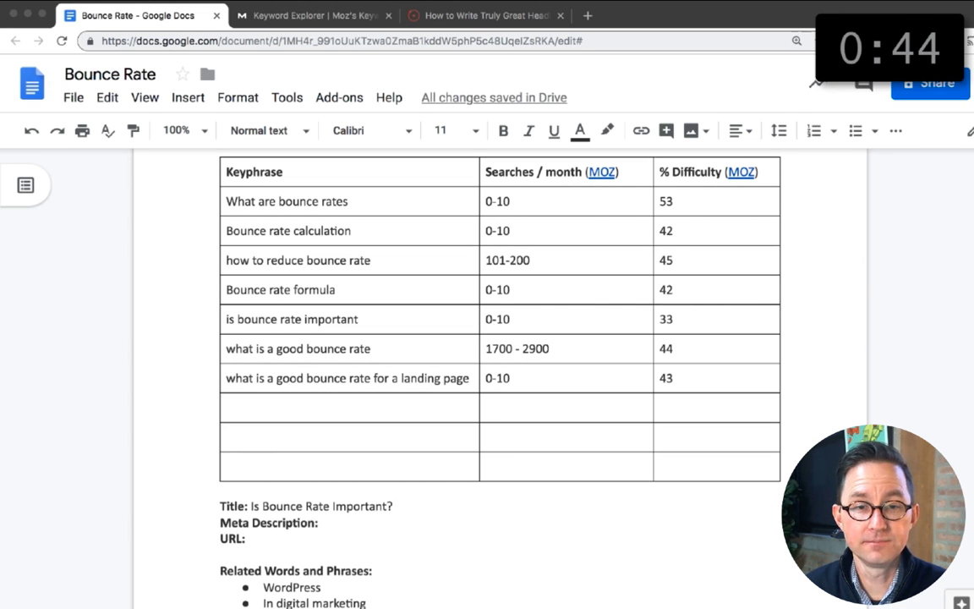
pyautogui.write('What it means in Analytics ')
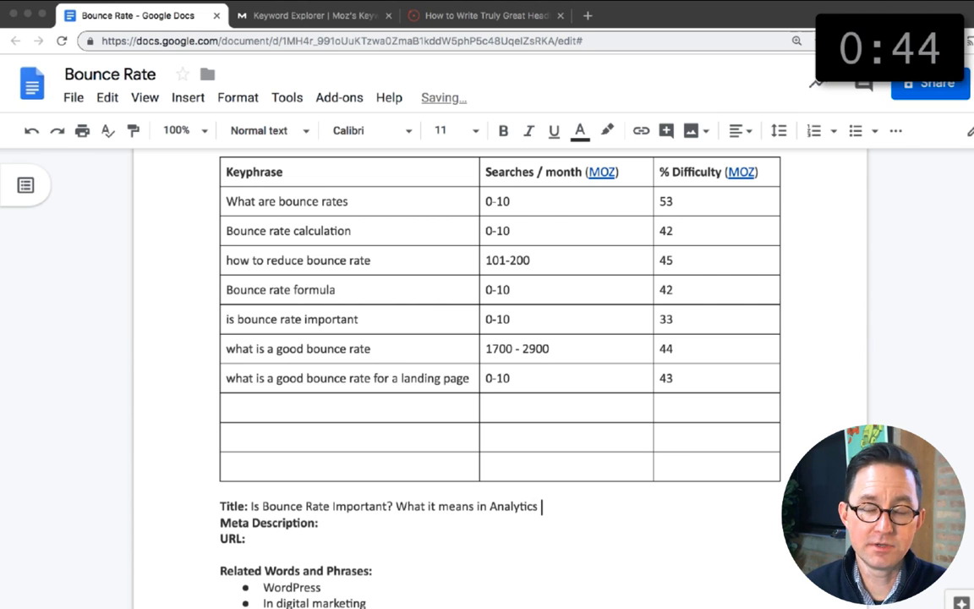
pyautogui.write('(plus, 5 ways to reduce your bounce rate)')
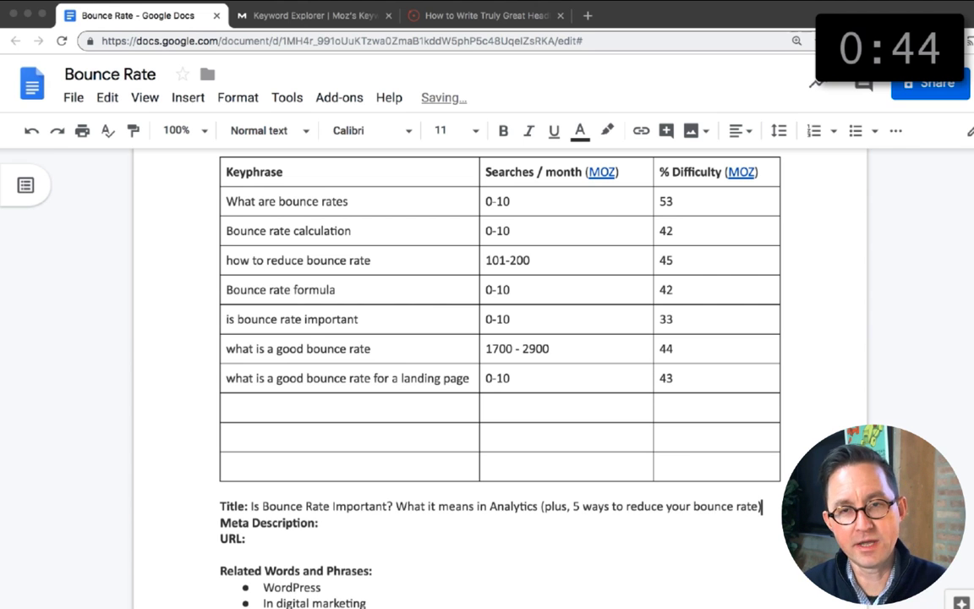
# Step: Extend the title with "(plus, 5 ways to reduce your bounce rate)" and check its character count
pyautogui.moveTo(253, 506); pyautogui.dragTo(762, 505)
pyautogui.press('super+shift+c')
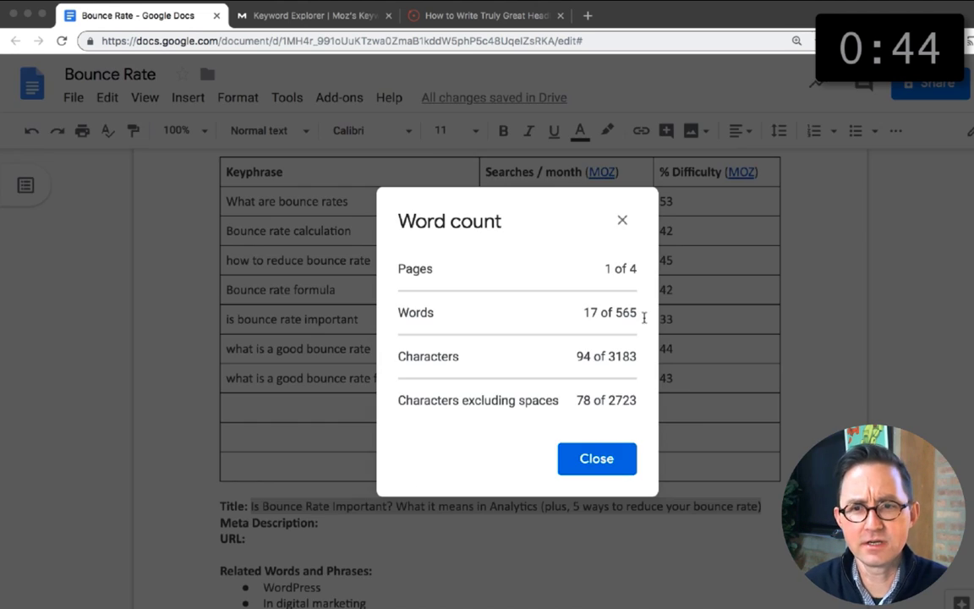
pyautogui.click(622, 221)
# Step: Rework the title's second part around "5 ways to reduce your bounce rate in Analytics", without the parentheses
pyautogui.moveTo(396, 507)
pyautogui.mouseDown()
pyautogui.moveTo(545, 508)
pyautogui.moveTo(424, 507)
pyautogui.moveTo(465, 506)
pyautogui.mouseUp()
pyautogui.press('BackSpace')
pyautogui.click(631, 508)
pyautogui.press('BackSpace')
pyautogui.click(391, 506)
pyautogui.write('Not')
pyautogui.press('BackSpace')
pyautogui.press('BackSpace')
pyautogui.press('BackSpace')
pyautogui.press('BackSpace')
pyautogui.write('When?')
pyautogui.press('BackSpace')
pyautogui.write('nalytics')
# Step: Check the title's character count and trim it to "Is Bounce Rate Important? 5 ways to reduce your bounce rate in Analytics"
pyautogui.moveTo(686, 507); pyautogui.dragTo(251, 506)
pyautogui.click(270, 97)
pyautogui.click(307, 157)
pyautogui.click(596, 459)
pyautogui.doubleClick(406, 505)
pyautogui.press('BackSpace')
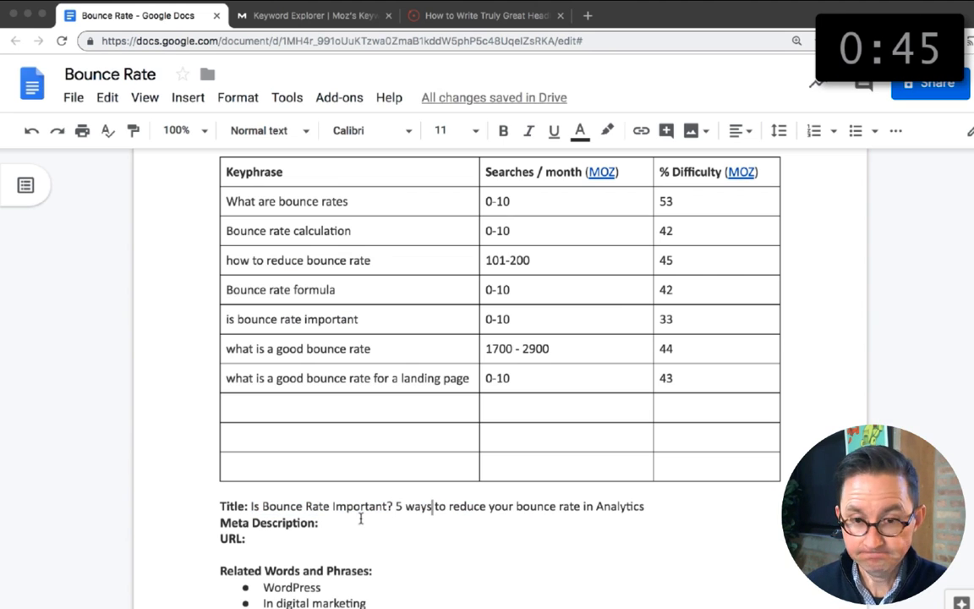
# Step: Enter "/bounce-rate-important-reduce" as the article's URL
pyautogui.scroll(-3, 428, 505)
pyautogui.click(368, 332)
pyautogui.write('/bo')
pyautogui.press('BackSpace')
pyautogui.press('BackSpace')
pyautogui.press('BackSpace')
pyautogui.write('/bounce-rate-important-reduce')
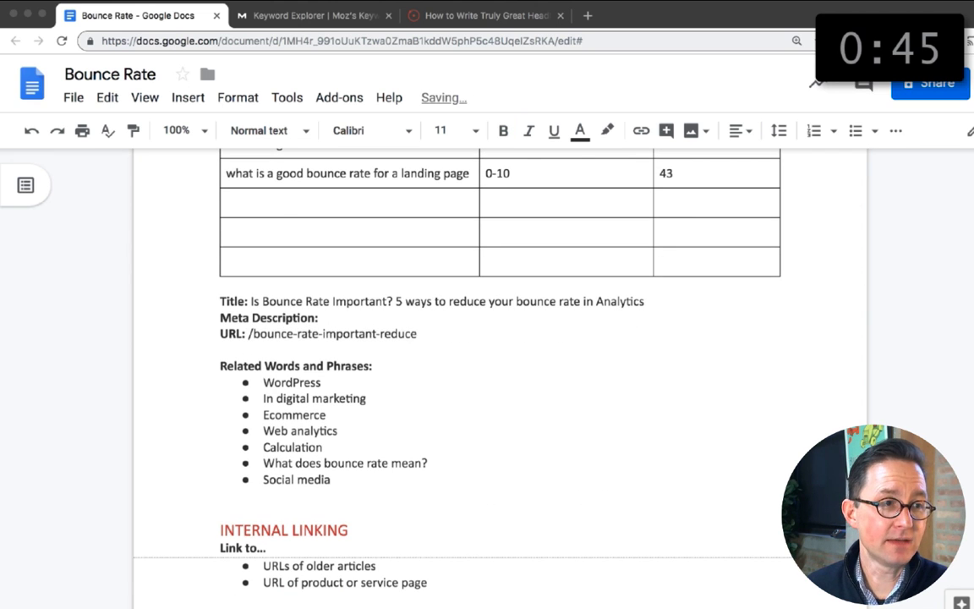
# Step: Replace the title's second part with "What's a good bounce rate in Analytics"
pyautogui.scroll(1, 421, 342)
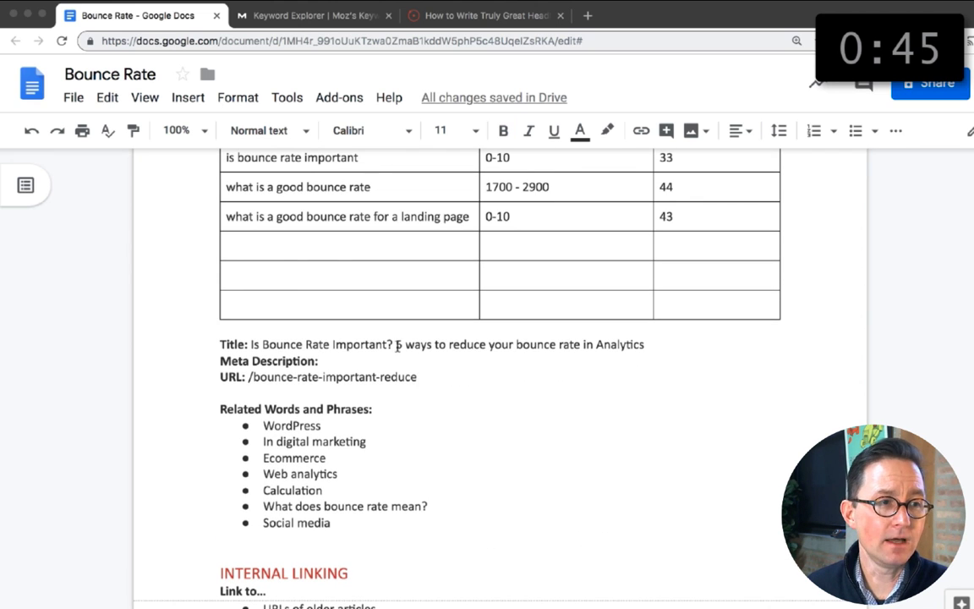
pyautogui.press('BackSpace')
pyautogui.press('BackSpace')
pyautogui.press('BackSpace')
pyautogui.press('BackSpace')
pyautogui.press('BackSpace')
pyautogui.press('BackSpace')
pyautogui.press('BackSpace')
pyautogui.press('BackSpace')
pyautogui.press('BackSpace')
pyautogui.press('BackSpace')
pyautogui.press('BackSpace')
pyautogui.press('BackSpace')
pyautogui.press('BackSpace')
pyautogui.press('BackSpace')
pyautogui.press('BackSpace')
pyautogui.press('BackSpace')
pyautogui.press('BackSpace')
pyautogui.press('BackSpace')
pyautogui.press('BackSpace')
pyautogui.press('BackSpace')
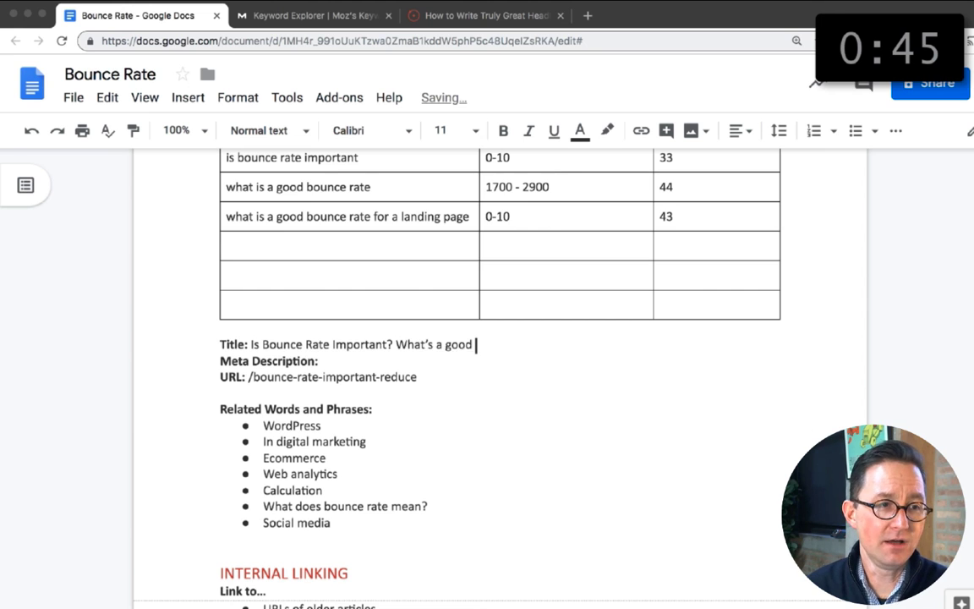
pyautogui.scroll(-5, 499, 372)
pyautogui.scroll(5, 499, 372)
pyautogui.press('BackSpace')
pyautogui.press('BackSpace')
pyautogui.press('BackSpace')
pyautogui.press('BackSpace')
pyautogui.press('BackSpace')
pyautogui.press('BackSpace')
pyautogui.press('BackSpace')
pyautogui.press('BackSpace')
pyautogui.press('BackSpace')
pyautogui.press('BackSpace')
pyautogui.write("'s a good bounce rate in Analuytics")
# Step: Try inserting "What's good and" before "When It Matters" in the top headline
pyautogui.scroll(-6, 646, 355)
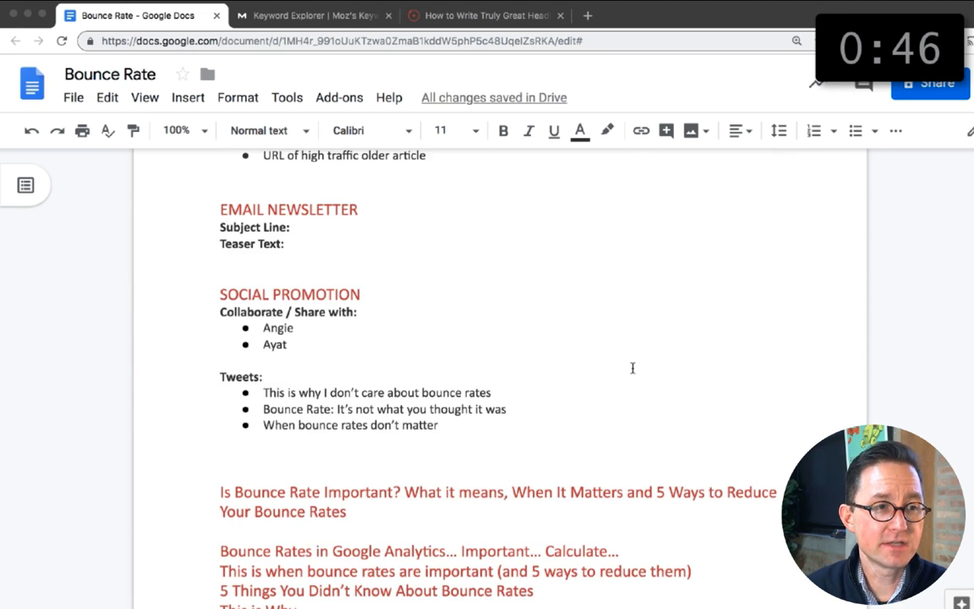
pyautogui.click(512, 491)
pyautogui.write("What's good")
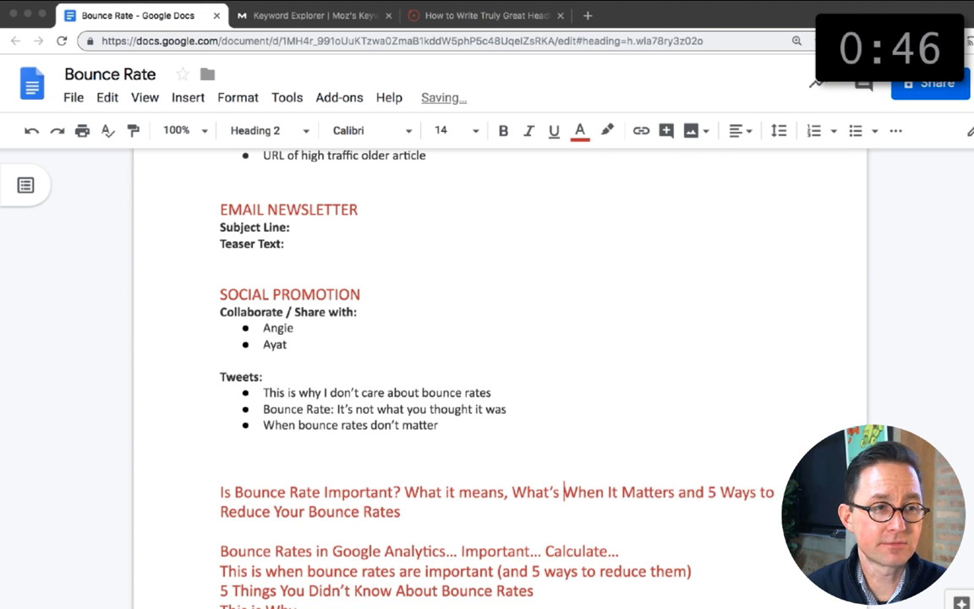
pyautogui.write(' and')
pyautogui.hotkey('shift', 'Right')
pyautogui.write('w')
pyautogui.moveTo(598, 491); pyautogui.dragTo(726, 491)
pyautogui.click(572, 491)
pyautogui.click(508, 492)
pyautogui.moveTo(512, 491); pyautogui.dragTo(643, 491)
pyautogui.write('W')
# Step: Duplicate the top headline below itself and change the copy's ending after "When It Matters and" to "What's a Good Bounce Rate?"
pyautogui.tripleClick(566, 509)
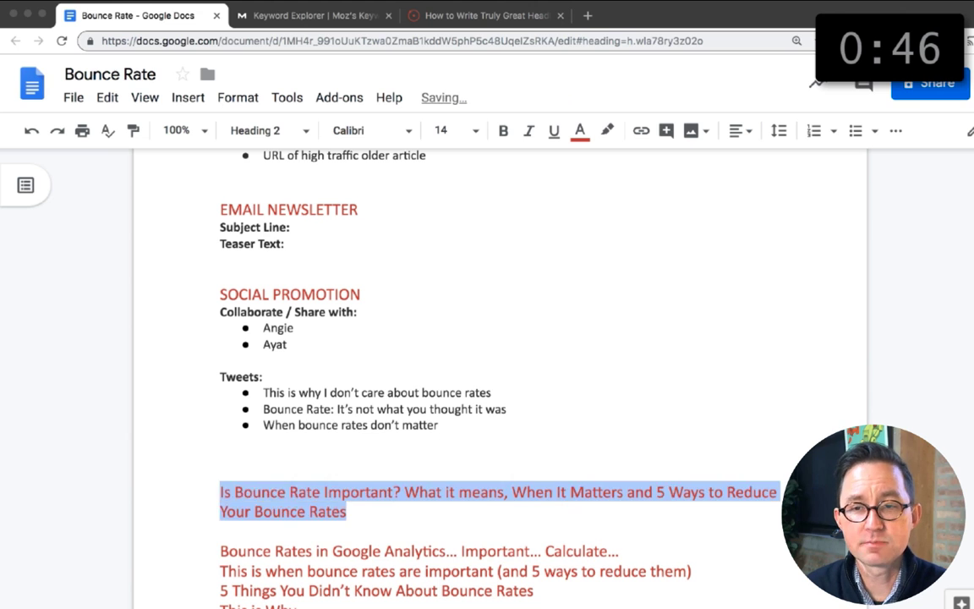
pyautogui.press('super+c')
pyautogui.click(566, 525)
pyautogui.press('Return')
pyautogui.press('super+v')
pyautogui.click(513, 551)
pyautogui.hotkey('shift', 'Down')
pyautogui.write("What's a Good Bounce Rate?")
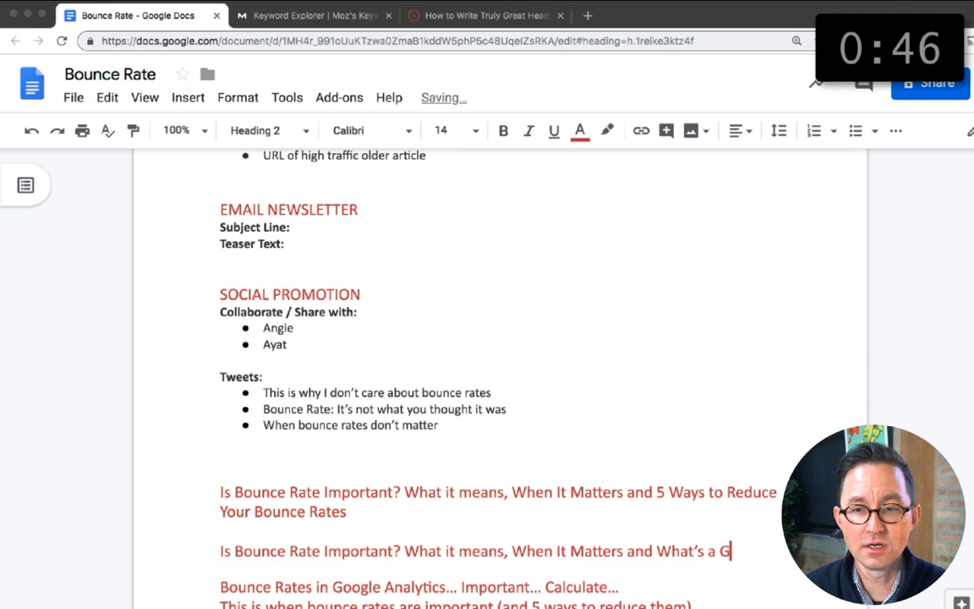
# Step: Bold and center the caption "Bounce Rates by page type, traffic source (with benchmarks)" above the page types table
pyautogui.scroll(-1, 499, 380)
pyautogui.scroll(-1, 498, 381)
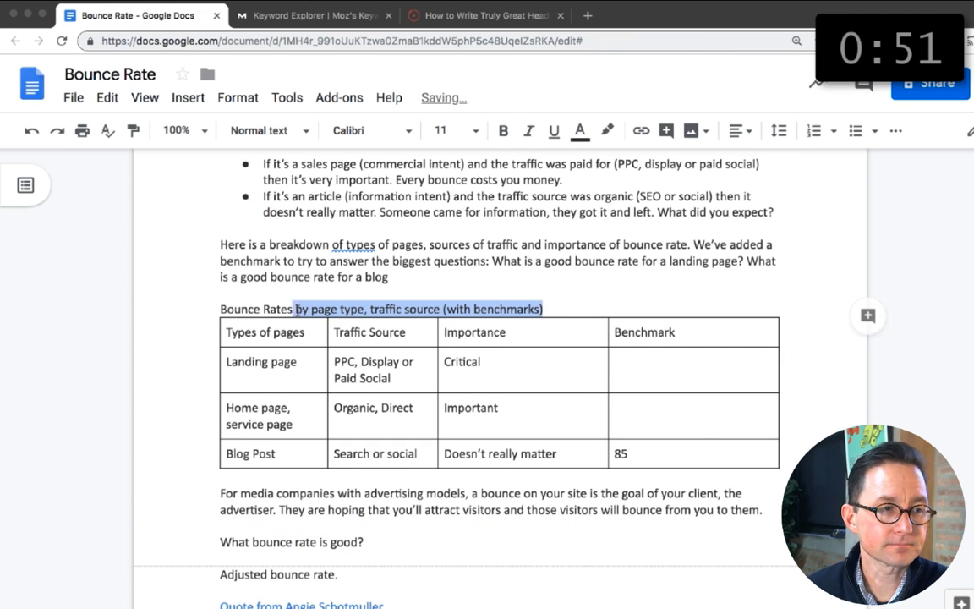
pyautogui.moveTo(296, 309); pyautogui.dragTo(220, 309)
pyautogui.hotkey('ctrl', 'b')
pyautogui.click(740, 131)
pyautogui.click(755, 158)
# Step: End the paragraph above the table with a question mark and italicize its two "What is a good bounce rate" questions
pyautogui.click(496, 267)
pyautogui.write('?')
pyautogui.keyDown('shift'); pyautogui.click(495, 261); pyautogui.keyUp('shift')
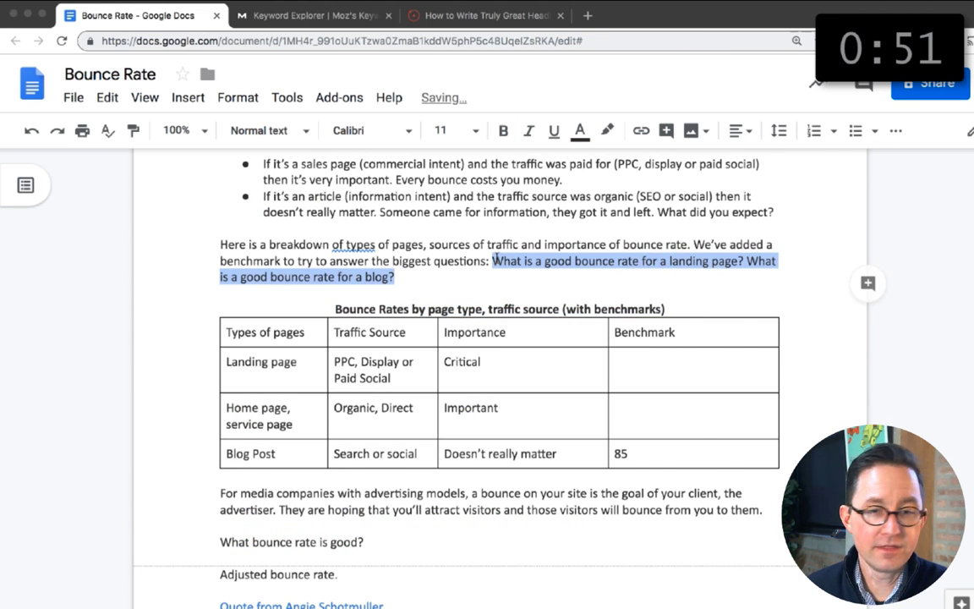
pyautogui.hotkey('ctrl', 'i')
pyautogui.click(479, 277)
# Step: Widen the table's Traffic Source column and change the first column's header to "Types of page"
pyautogui.scroll(-1, 479, 276)
pyautogui.click(661, 343)
pyautogui.moveTo(436, 301); pyautogui.dragTo(470, 303)
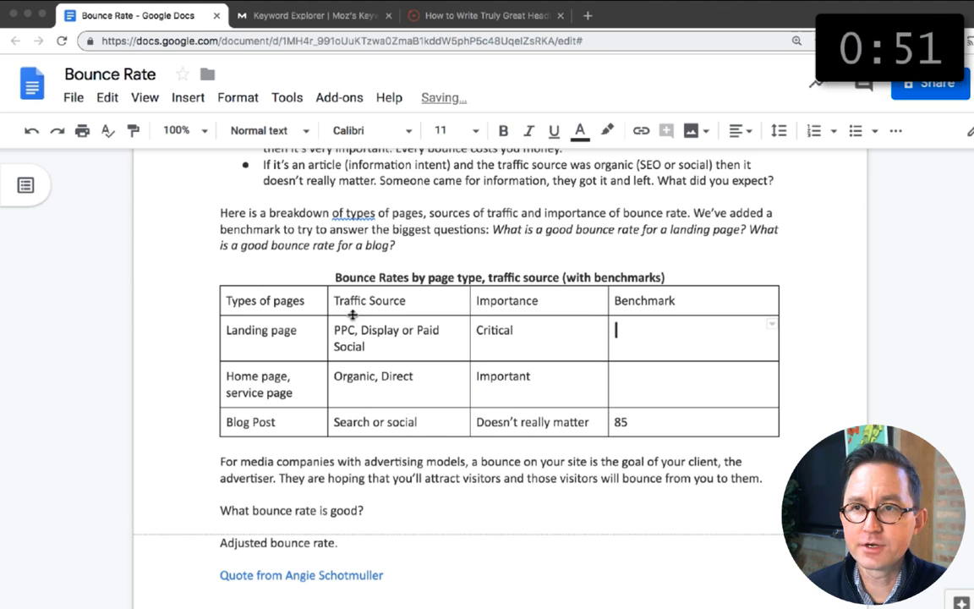
pyautogui.click(303, 301)
pyautogui.press('BackSpace')
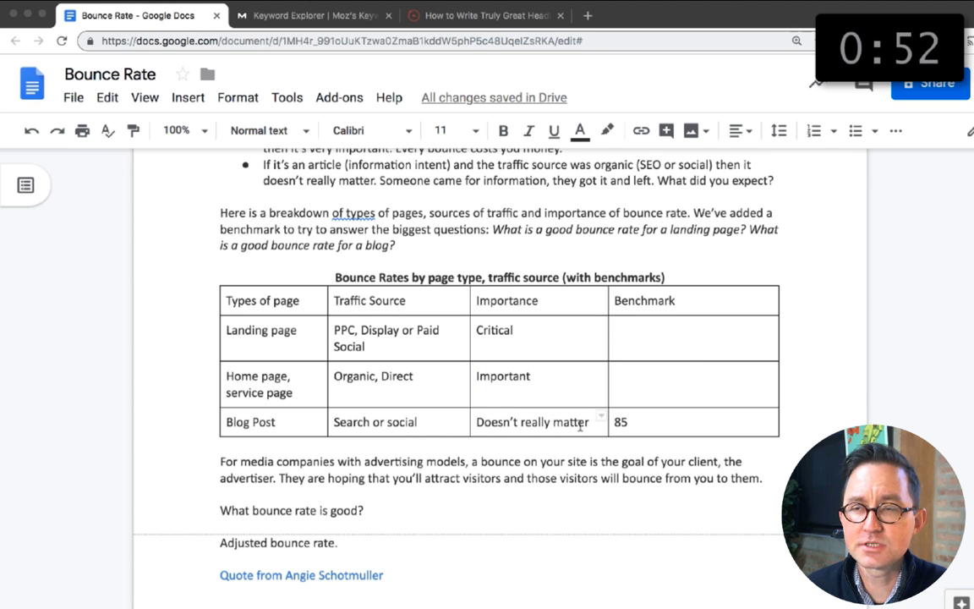
# Step: Open Google Analytics in a new browser tab and display its Landing Pages report
pyautogui.scroll(-8, 580, 427)
pyautogui.click(587, 16)
pyautogui.write('anal')
pyautogui.press('Return')
pyautogui.moveTo(11, 240)
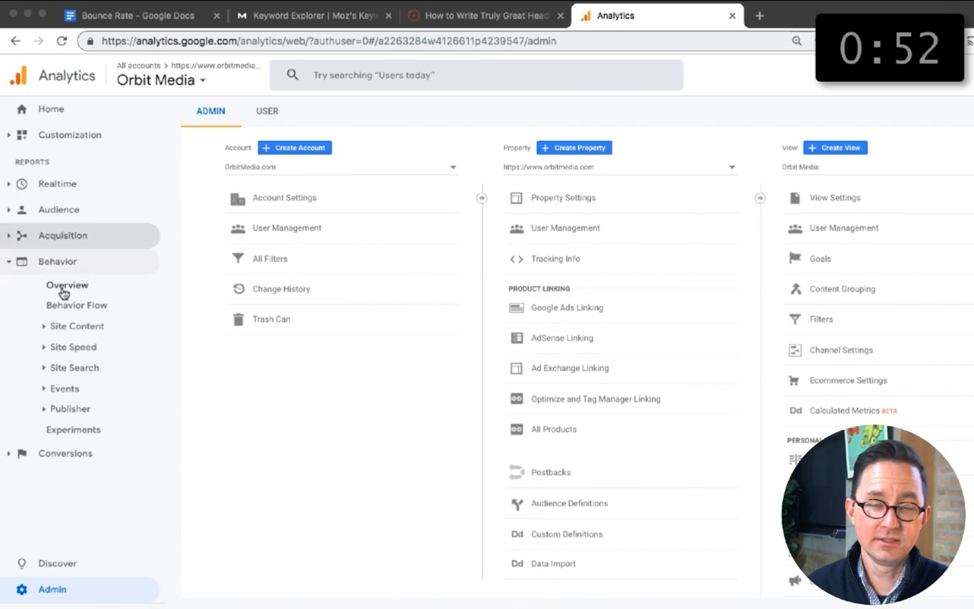
pyautogui.click(76, 326)
pyautogui.click(91, 347)
pyautogui.hotkey('ctrl', '+')
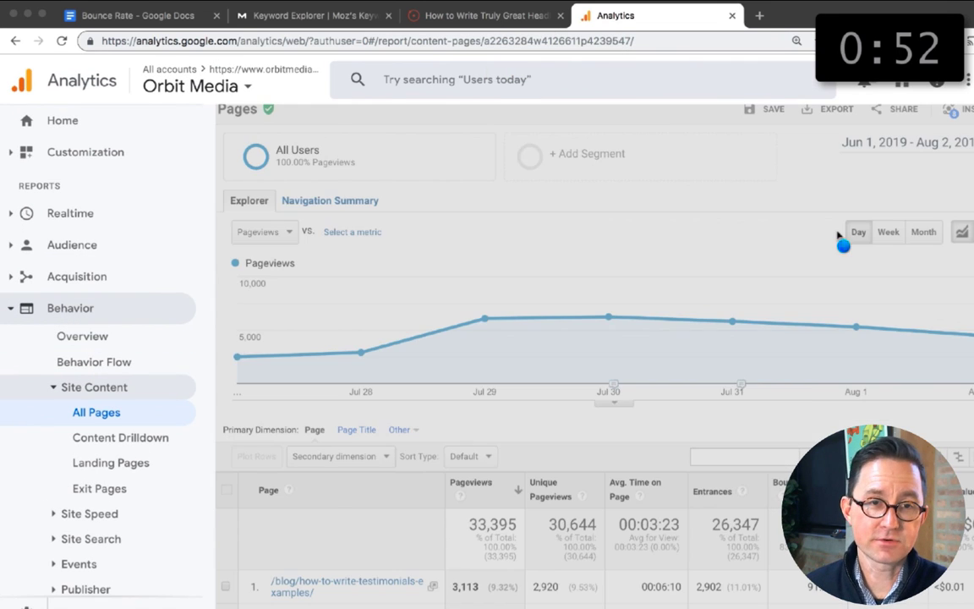
pyautogui.click(111, 462)
pyautogui.scroll(-2, 360, 473)
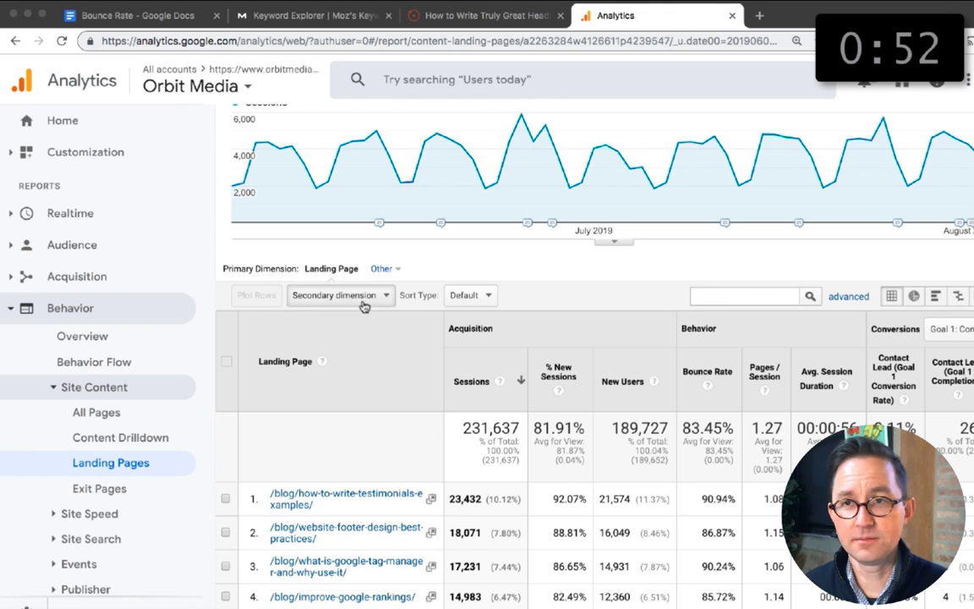
# Step: Add Source / Medium as the secondary dimension of the Landing Pages report
pyautogui.click(339, 295)
pyautogui.write('source')
pyautogui.click(336, 373)
pyautogui.scroll(-2, 692, 321)
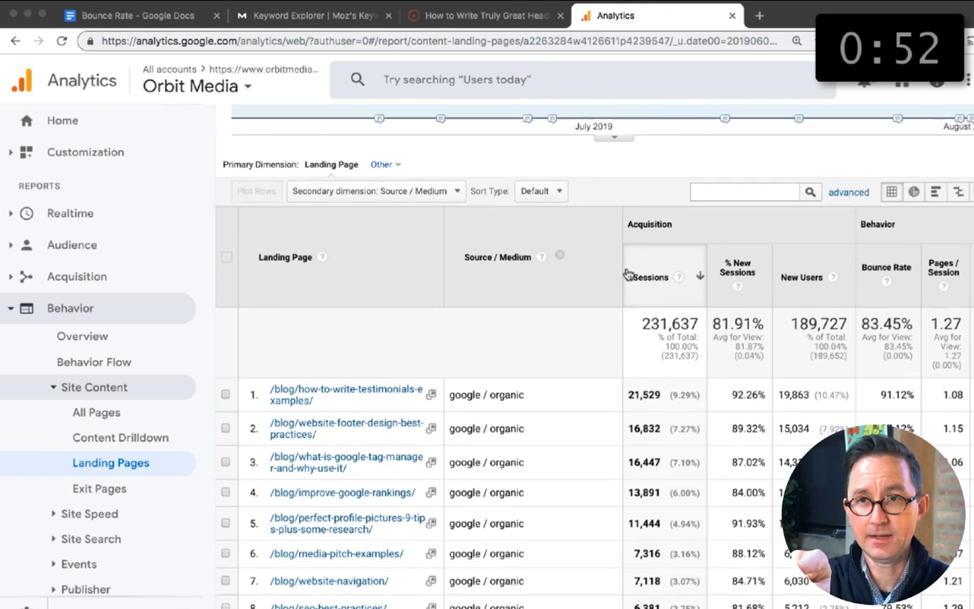
pyautogui.scroll(-2, 626, 273)
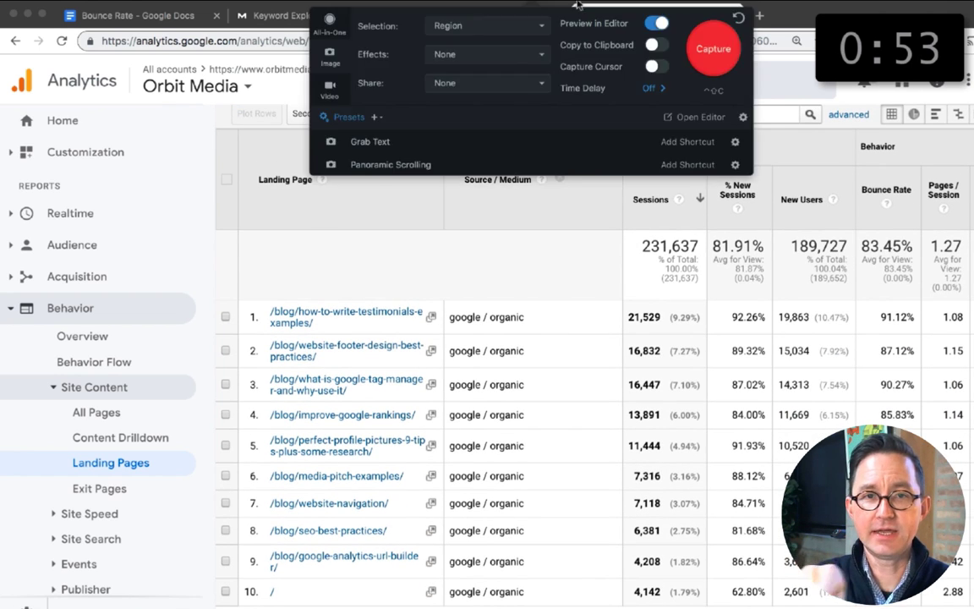
# Step: Capture the landing page table as a region screenshot, retaking it with the columns beyond Bounce Rate also in view
pyautogui.click(712, 49)
pyautogui.moveTo(1, 129); pyautogui.dragTo(973, 598)
pyautogui.hscroll(1, 594, 368)
pyautogui.hscroll(1, 594, 368)
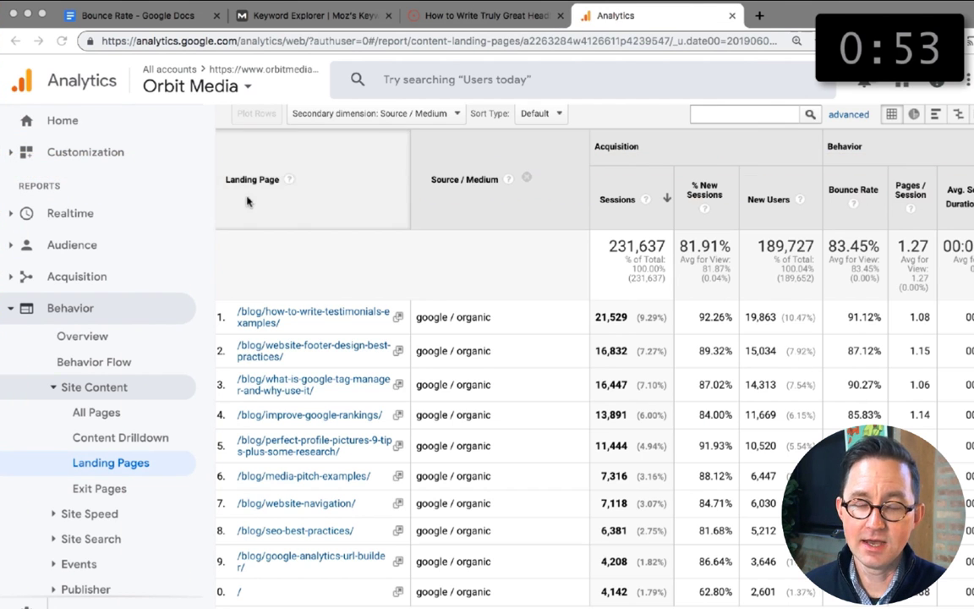
pyautogui.scroll(1, 247, 200)
pyautogui.scroll(1, 248, 201)
pyautogui.click(683, 1)
pyautogui.click(698, 48)
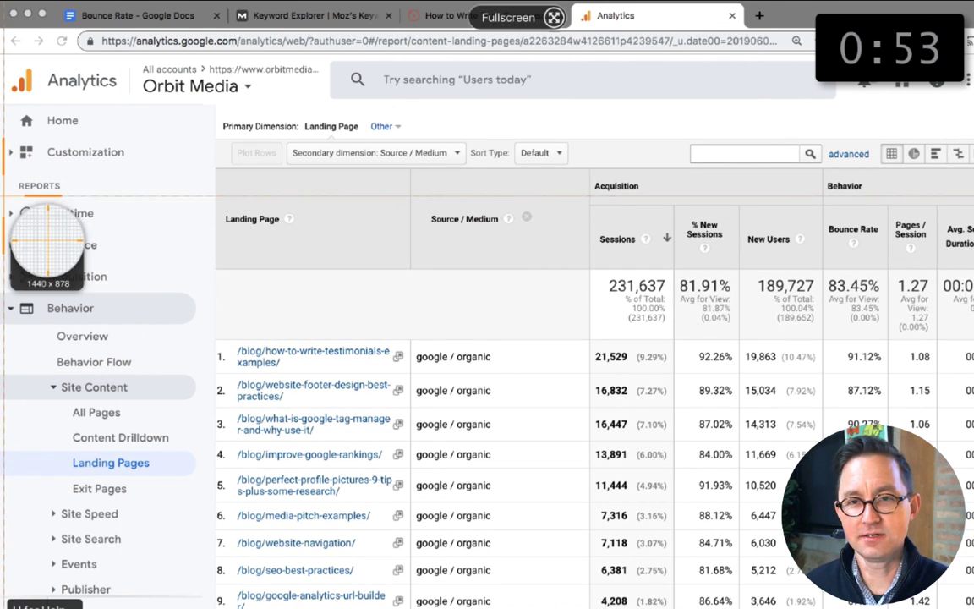
pyautogui.moveTo(1, 198); pyautogui.dragTo(972, 607)
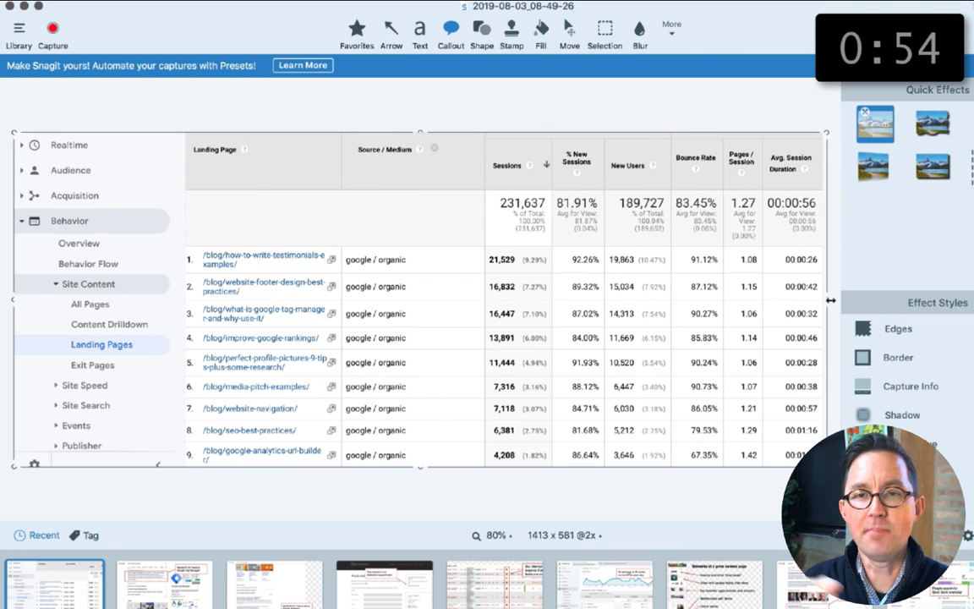
# Step: Trim the capture's right edge and draw a red rectangle around the Bounce Rate header and its site average
pyautogui.moveTo(826, 301); pyautogui.dragTo(766, 296)
pyautogui.click(483, 33)
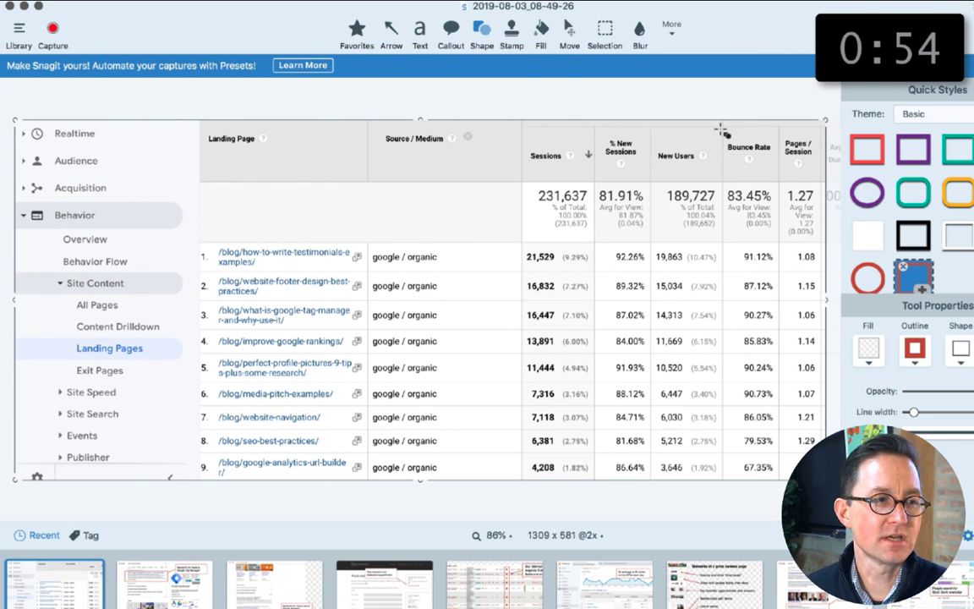
pyautogui.moveTo(721, 131); pyautogui.dragTo(781, 246)
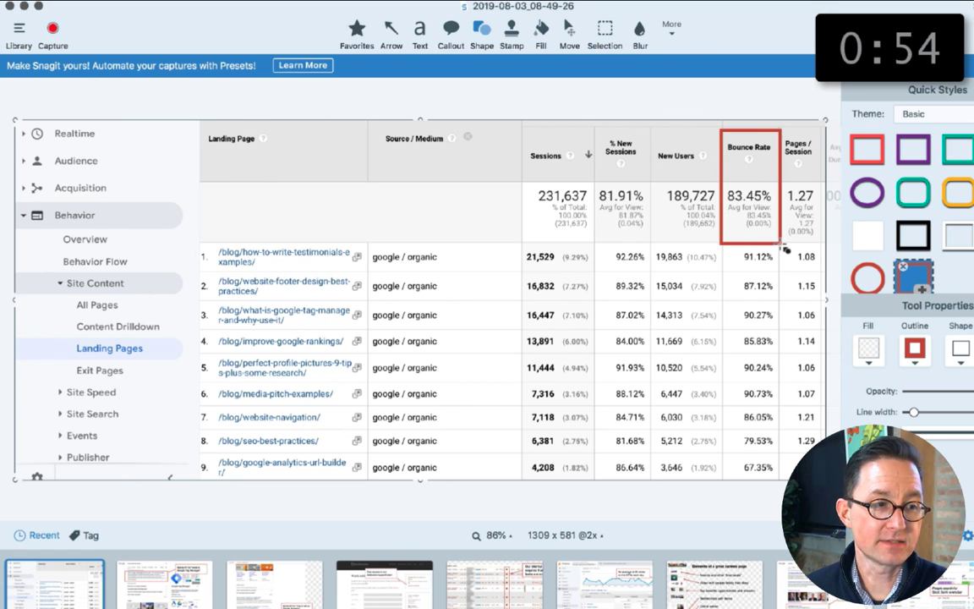
# Step: Add a red-outlined callout stating that these pages perform well in organic search but have super high bounce rates
pyautogui.click(454, 34)
pyautogui.moveTo(289, 200); pyautogui.dragTo(579, 291)
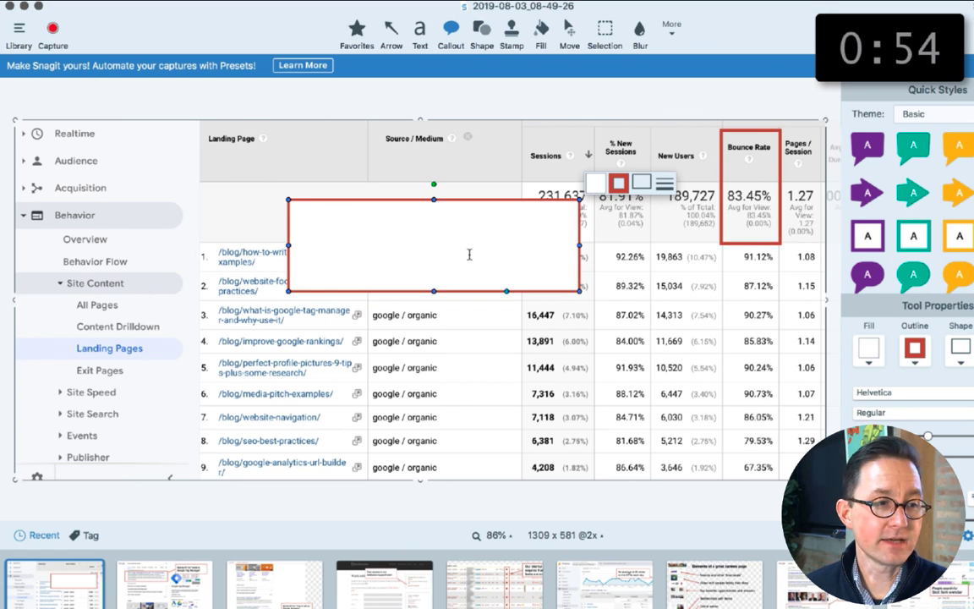
pyautogui.write('The pages that perform the best in organic search also have super high bounce rates.')
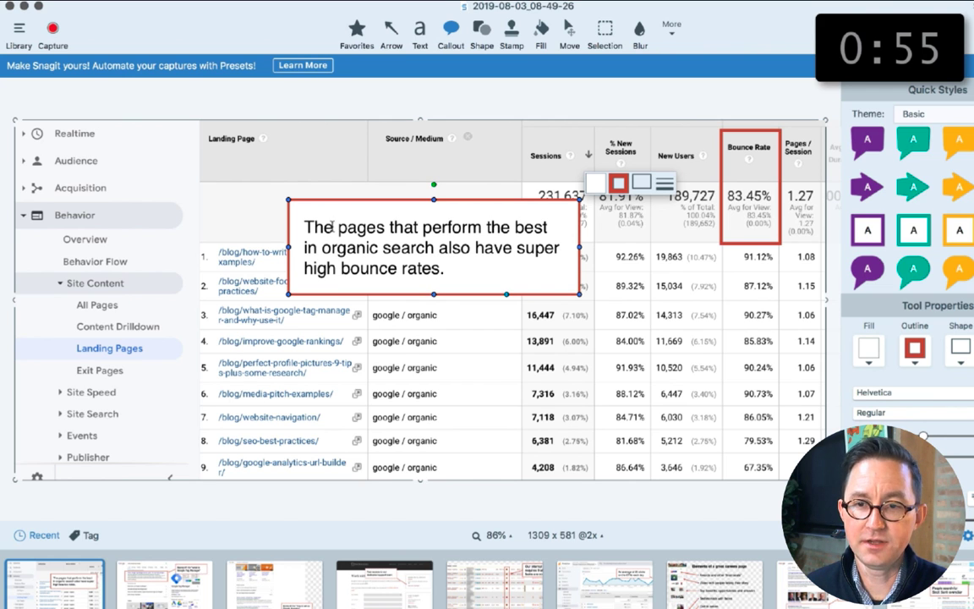
pyautogui.click(335, 227)
pyautogui.write('sewell')
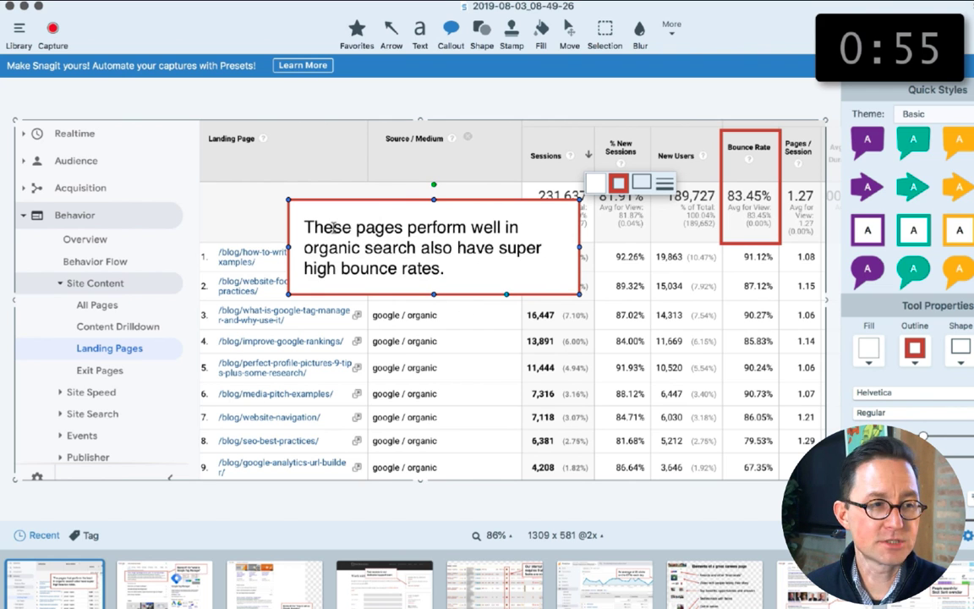
pyautogui.write('but')
# Step: Point an arrow from the callout to the Bounce Rate box and frame the landing page URLs with a red rectangle
pyautogui.moveTo(433, 248); pyautogui.dragTo(529, 256)
pyautogui.click(391, 34)
pyautogui.moveTo(645, 226); pyautogui.dragTo(718, 208)
pyautogui.moveTo(751, 244); pyautogui.dragTo(754, 234)
pyautogui.moveTo(200, 240); pyautogui.dragTo(366, 476)
pyautogui.moveTo(473, 250); pyautogui.dragTo(474, 213)
pyautogui.moveTo(645, 226)
pyautogui.mouseDown()
pyautogui.moveTo(645, 209)
pyautogui.moveTo(702, 197)
pyautogui.mouseUp()
pyautogui.moveTo(570, 213); pyautogui.dragTo(587, 213)
# Step: Paste the annotated screenshot into the article and write that Google knows bounce rates, introducing the website's top landing pages from search
pyautogui.press('super+Tab')
pyautogui.press('super+v')
pyautogui.click(281, 319)
pyautogui.write('Certainly, Google knows the bounce rates of our pages. They own the most popular browser, the most popular operating system and the most popular analytics tool. Do they use bounce rates as a search ranking factor? A lot of marketers assume they do.do')
pyautogui.moveTo(444, 347); pyautogui.dragTo(414, 348)
pyautogui.write("believe Let's look at some data. Here are the top landing pages from search on this website. It's the Behavior > Landing Pages report with a Source/Medium secondary dimension showing google/organic. That's high right? How is this possible if bounce rate is a search ranking factor.This suggests that bounce rates have nothing to do with your rankings. If you doubt this, check your own Analytics. If you're data suggests otherwise, please share.")
# Step: Write that Google wants to give visitors answers, and describe the Analytics timeout issue in the data accuracy section
pyautogui.press('Return')
pyautogui.press('Return')
pyautogui.write("It makes sense. Google wants to give visitors answers. And once a visitor gets an answer, they're likely to bounce. Information needs have been met. Time to bounce.Which user interaction signals are search ranking factors? Probably dwell time and pogo sticking.Bounce rates are never perfectly accurate. In fact, every number in your Analytics is wrong. All traffic is underreported! Not every visitor accepts cookies, especially in the GDPR era.")
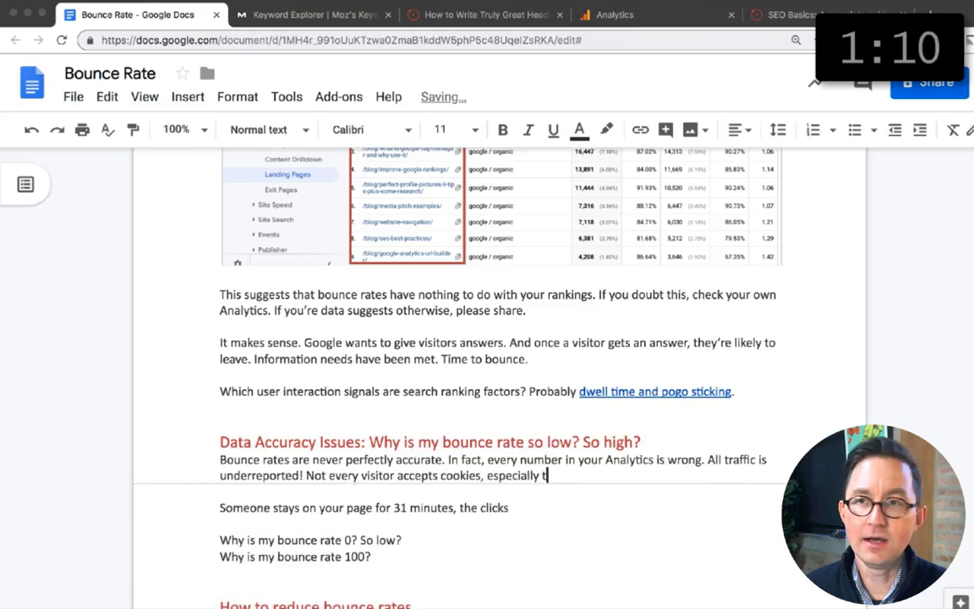
pyautogui.write("But bounce rates have specific issues, starting with the Analytics timeout. If you stay on this page for 31 minutes and the click, you are recorded as a bounce. 30 minutes is the defauly session Other issues include people who leave tabs open, pages that launch new tabs, pages that send visitors to third party tools. Want to sign up for anClick to go to Eventbrite? Is a bounce even a bad thing?Example: Want to go to an event? Search for an event, land on an event detail page, click to register and you land on Eventbrite page. You're a super engaged visitor, converting into a registrant...and a bounce.But bounce rates have their own special issues in Analytics...Remember, a bounce is a one hit session, not a one page visit. So if there are two hits on the same page, there's no bounce, even if those hits happen the moment the page loads. Why would this happen? it happensProbably because you have a one page website. If your homepage is long and your navigation sends visitors down to specific sections, then the URL in the address bar doesn't change as the visitor uses the site.You're bounce rate will be 100% because every visit is just one page. Your site is terrible for both Analytics and for SEO.")
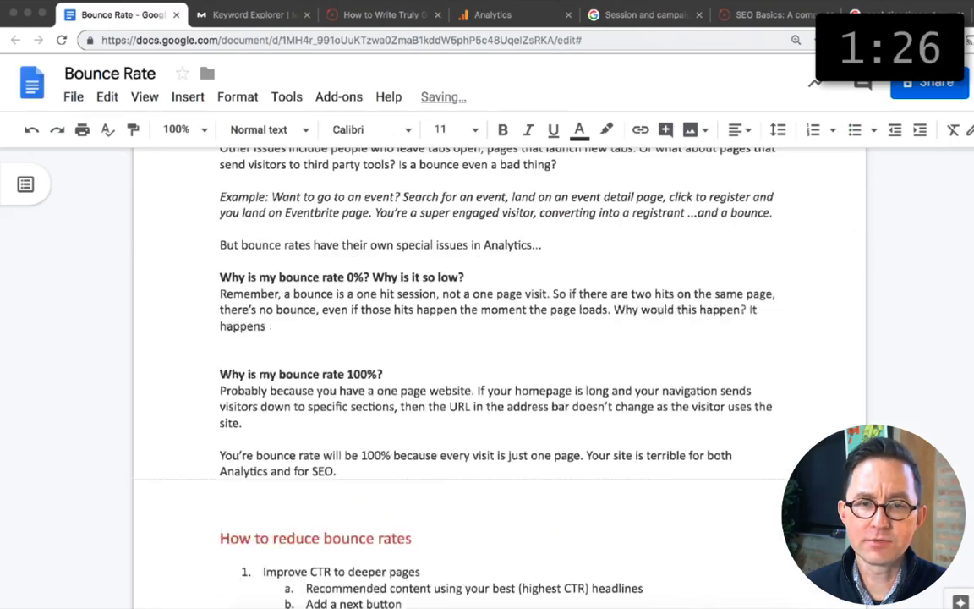
# Step: Annotate the screenshots with notes about the duplicate GA tracking code and setting the event's non-interaction hit to "True"
pyautogui.click(645, 15)
pyautogui.write('Oops! GA tracking code was on each page twice during this timeframeSet this to "True" to keep the event from affecting your bounce rate')
pyautogui.press('super+Tab')
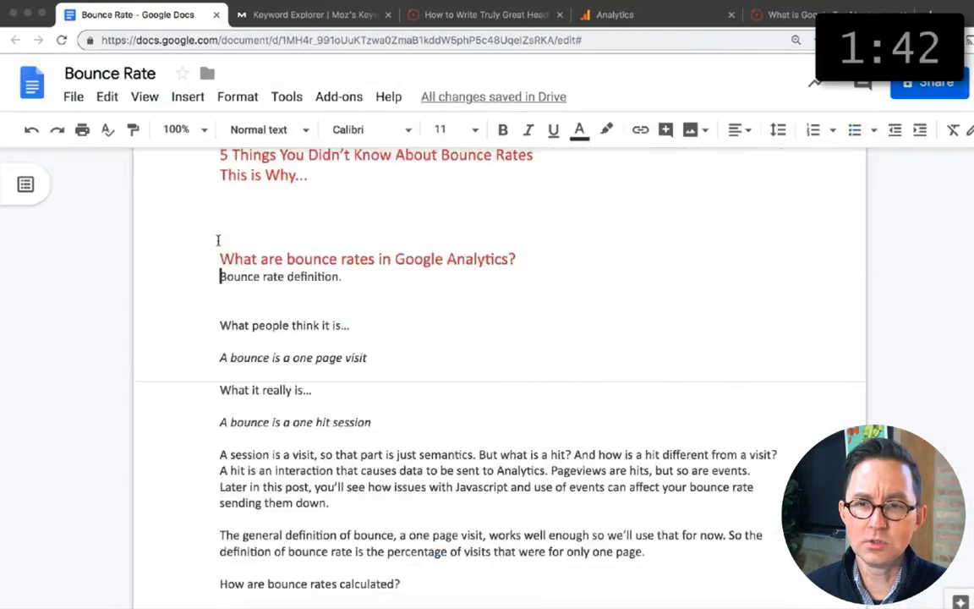
# Step: Write the bounce rate definition and annotate the browser report capture with "Is something wrong with the website in these browsers?"
pyautogui.write("And there's wBounce rate is the percentage of visits that were one-page visits.Bounce rate is the percentage of sessions in which only one hit (a pageview or interaction event) was recorded. Total visits divided by one-page visits. your bounce ratesWhere to find this number? In several reports in the Behavior section. There is a bounce rate for the entire website and for each web page. In many places....measures the percentage of people who didn't click through to subsequent pages when that page was the first page of the visit...measures the percentage of people who didn't click through to see more than one pagedimension (source/medium) to the Behavior > Site Content > All Pages report to see who is most (or least) likely to go deeper into your website.")
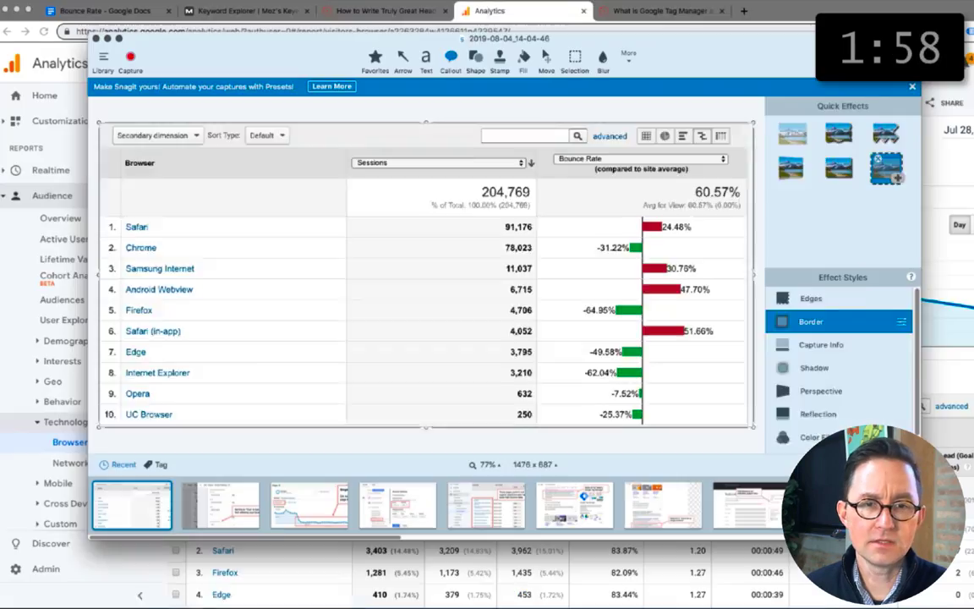
pyautogui.write("Is something wrong with the website in these browsers?Here the bounce rate for browsers may give you quick clues about possible browser-compatibility issues (CSS and Javascript) Switch the the comparison view with bounce rate set as the metric and outliners withIn this example, bounce rates may have helped you find and fix a critical flaw. But most of the conversations we have about bounce rates are not as practical. So here's the big question:")
pyautogui.tripleClick(692, 286)
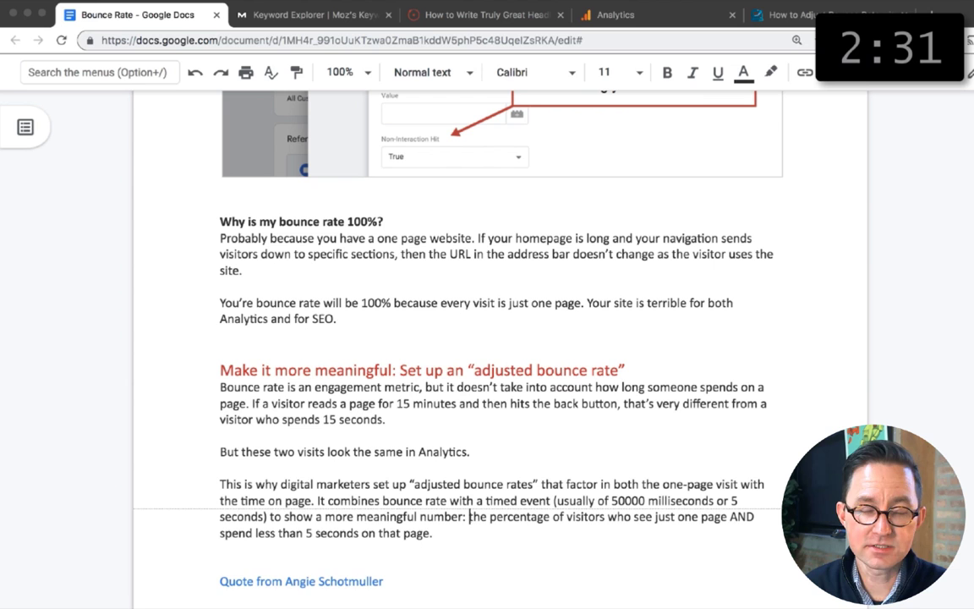
# Step: Add "You can find instructions for setting this up using Google Tag Manager here." and link "here" to the copied address
pyautogui.press('Return')
pyautogui.write('Her')
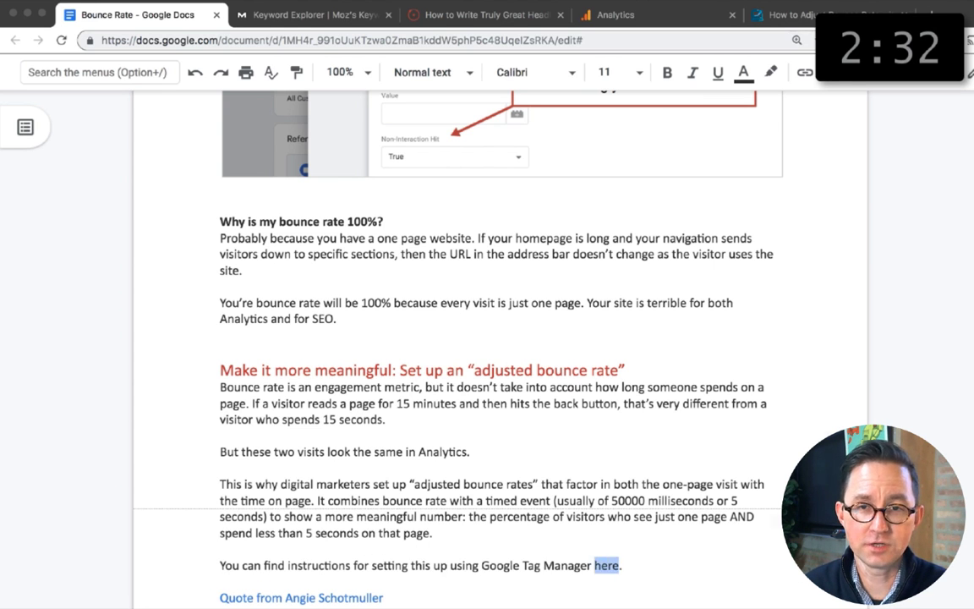
pyautogui.press('super+k')
pyautogui.press('super+v')
pyautogui.press('Return')
pyautogui.click(387, 597)
pyautogui.scroll(-2, 283, 267)
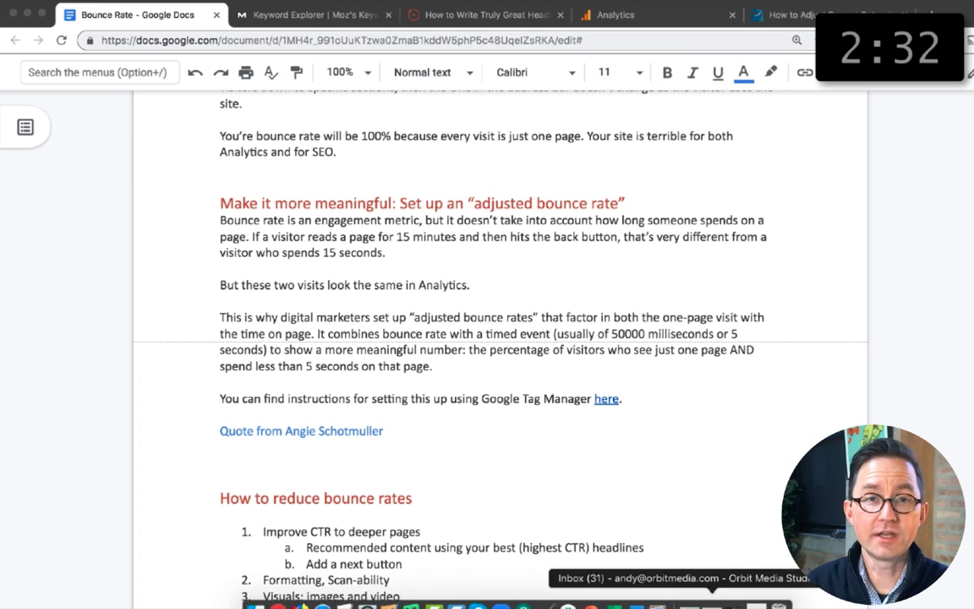
# Step: Switch to Gmail, start a new message in its own window and address it to the expert named in the quote placeholder
pyautogui.click(713, 605)
pyautogui.click(69, 129)
pyautogui.keyDown('shift'); pyautogui.click(951, 235); pyautogui.keyUp('shift')
pyautogui.click(27, 13)
pyautogui.click(271, 129)
pyautogui.write('angie s')
pyautogui.press('BackSpace')
pyautogui.press('BackSpace')
pyautogui.press('BackSpace')
pyautogui.press('BackSpace')
pyautogui.press('BackSpace')
pyautogui.press('BackSpace')
pyautogui.press('BackSpace')
pyautogui.write('angi')
pyautogui.click(407, 264)
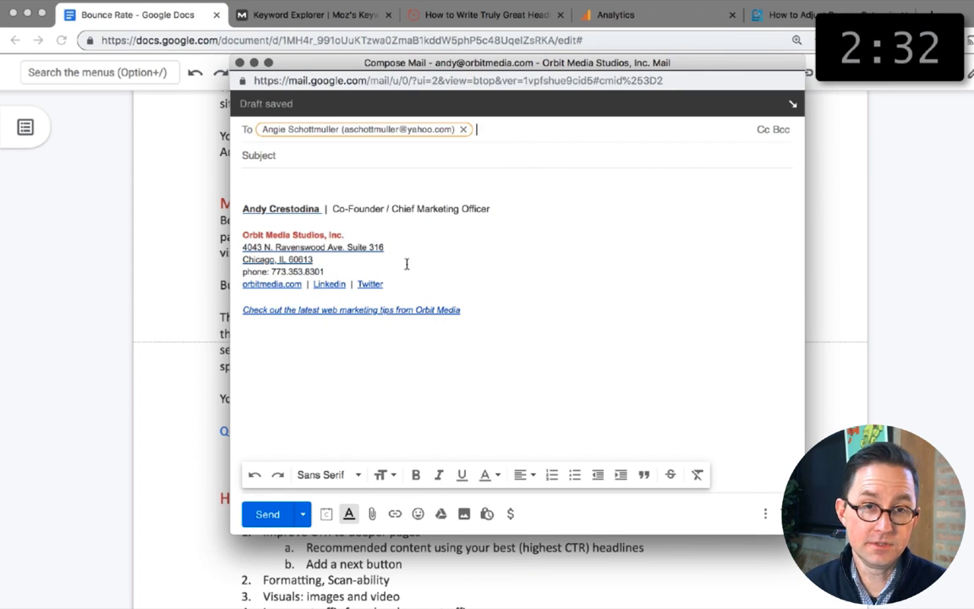
# Step: Set the subject to "Quick Contributor Quote?" and begin the message with a morning greeting to the recipient
pyautogui.press('Tab')
pyautogui.write('Quick Contributor Quote?')
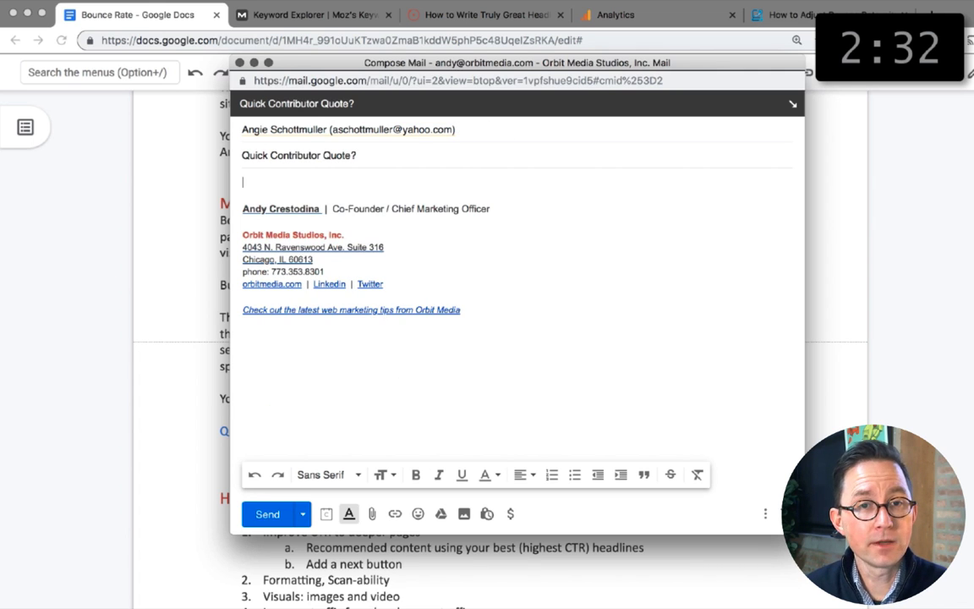
pyautogui.press('Tab')
pyautogui.write('Morning, Angie!')
pyautogui.press('Return')
pyautogui.press('Return')
# Step: Write the opening paragraph about the bounce rates article and its short blurb on adjusted bounce rates, ending with "I know you love these."
pyautogui.write("I'm writing an article about bounc")
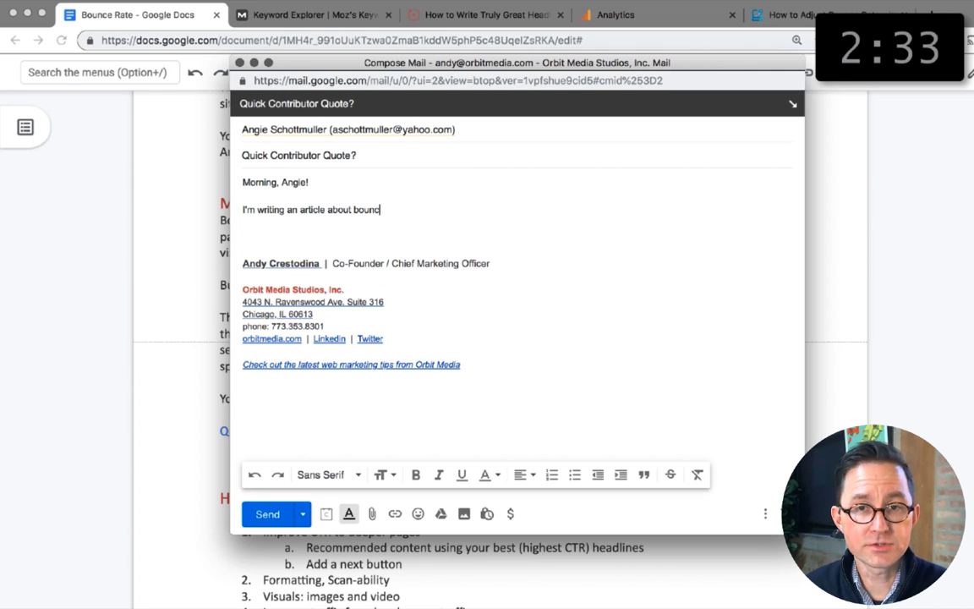
pyautogui.write("e rates (finally! Never touched on this topic before) and I'm")
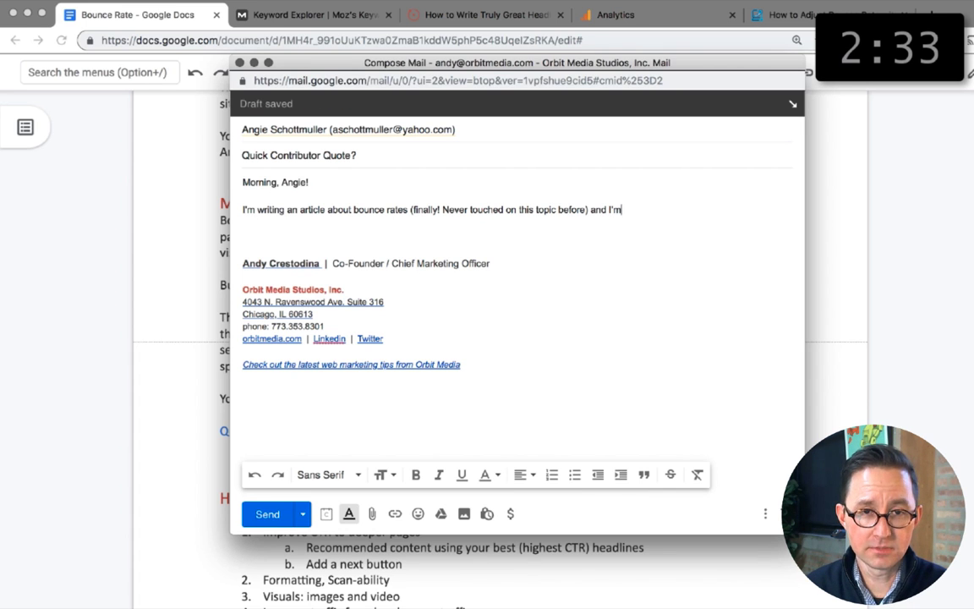
pyautogui.write(' adding a short blurb')
pyautogui.press('BackSpace')
pyautogui.press('BackSpace')
pyautogui.press('BackSpace')
pyautogui.write('bounc')
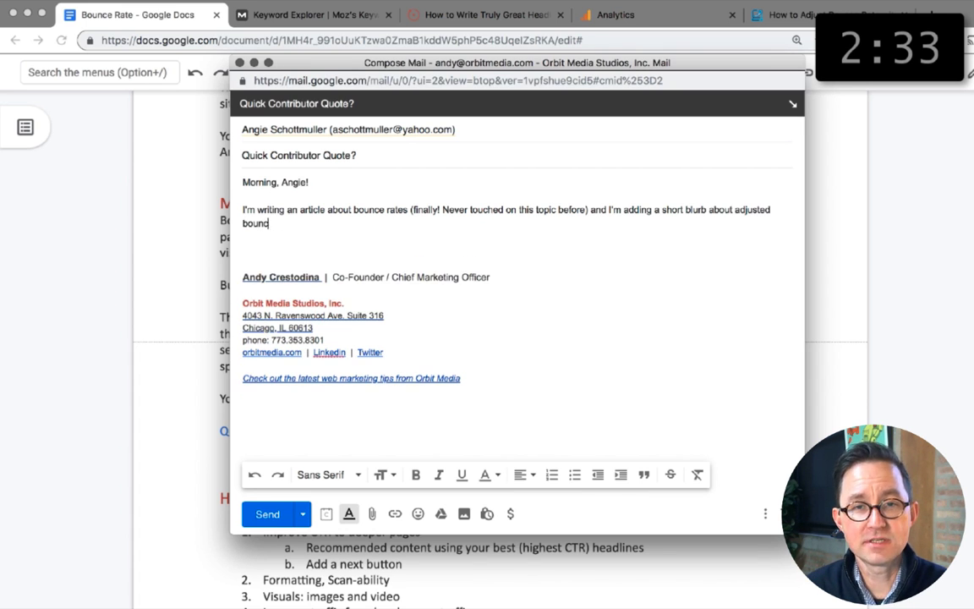
pyautogui.write('e rates. I know you love these.')
pyautogui.press('Return')
pyautogui.press('Return')
# Step: Ask for a few sentences on how these are "the cats pajamas", kept short and needed in the next day or two
pyautogui.write('Would you like to send over a few sentences on how these are the cats pajamas? I')
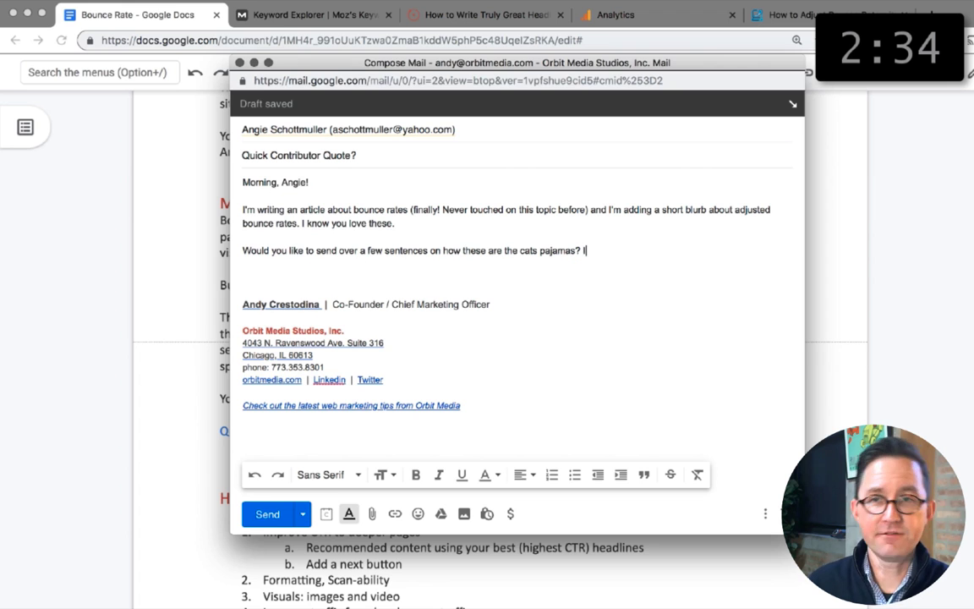
pyautogui.write('t would have to be short to make it fit,')
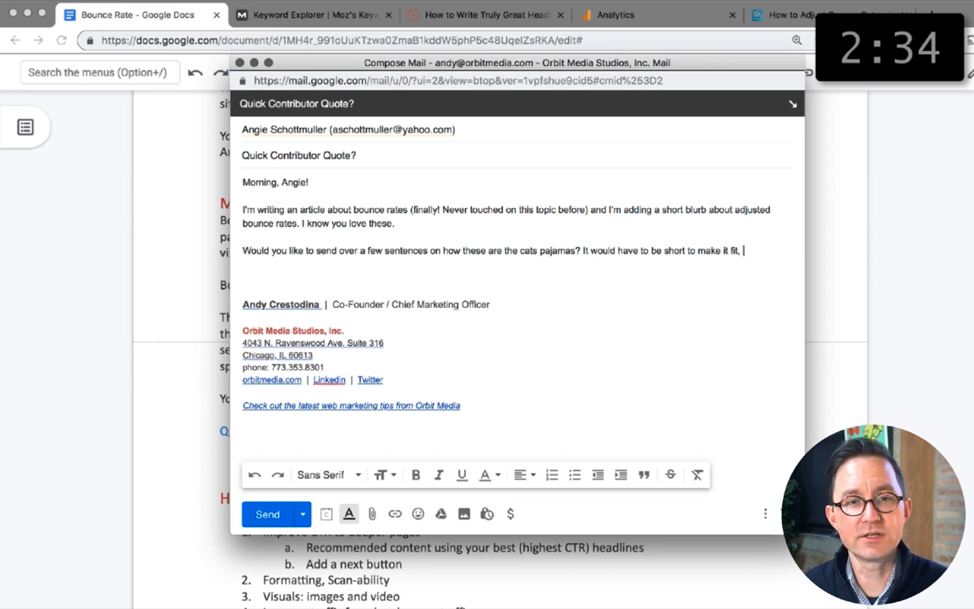
pyautogui.write('which is good becaus')
pyautogui.press('Tab')
pyautogui.write('!')
pyautogui.press('Return')
pyautogui.press('Return')
# Step: Close the message with "Sorry for the short notice. Hope all is awesome with you and yours."
pyautogui.write('Sorry for the short notice. Hope all is awesome with you and y')
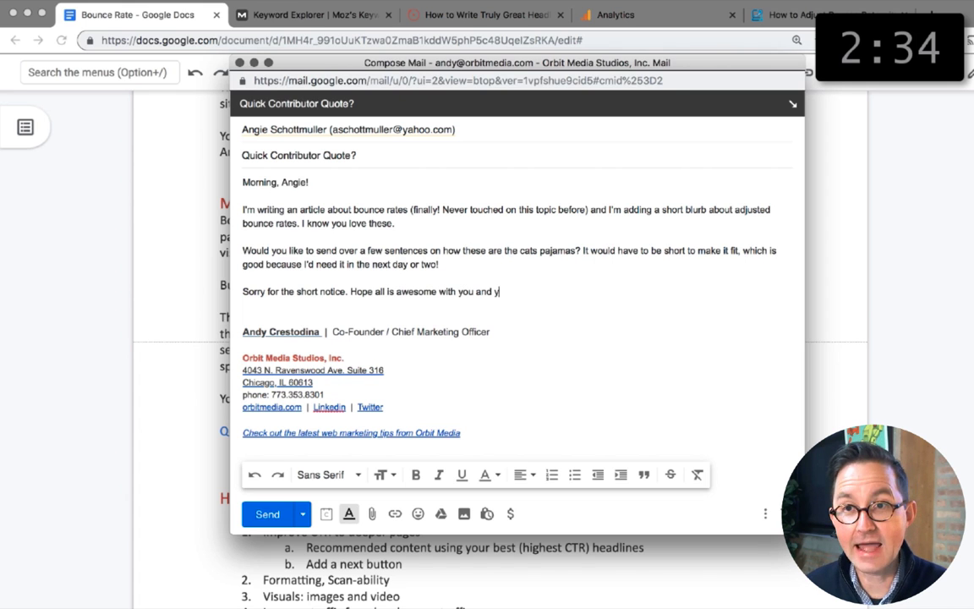
pyautogui.press('Return')
pyautogui.press('Return')
pyautogui.press('Return')
# Step: Add a PS that Content Jam is still happening, offering a free ticket to get away from all of that nature
pyautogui.write('PS: We ar')
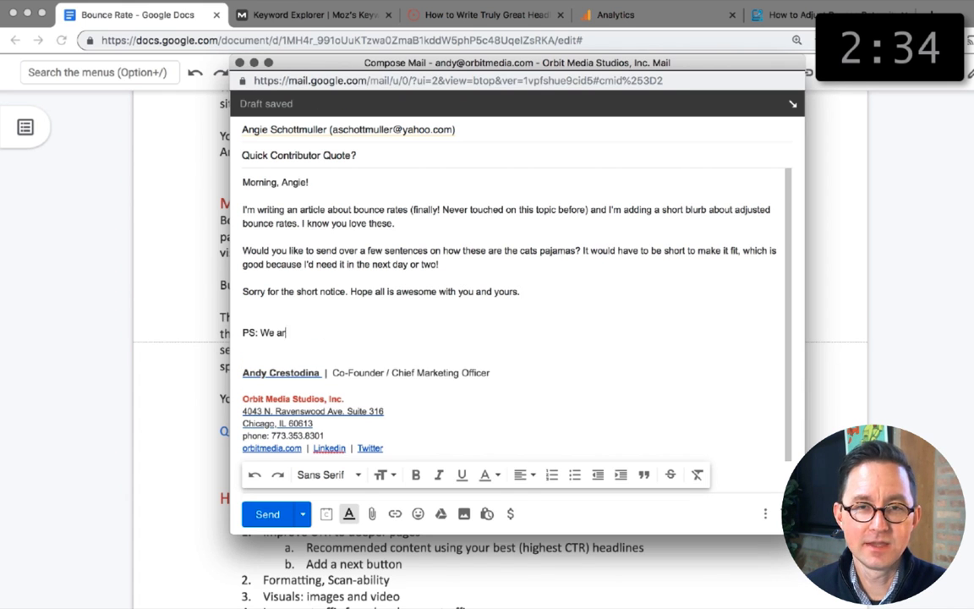
pyautogui.write('e')
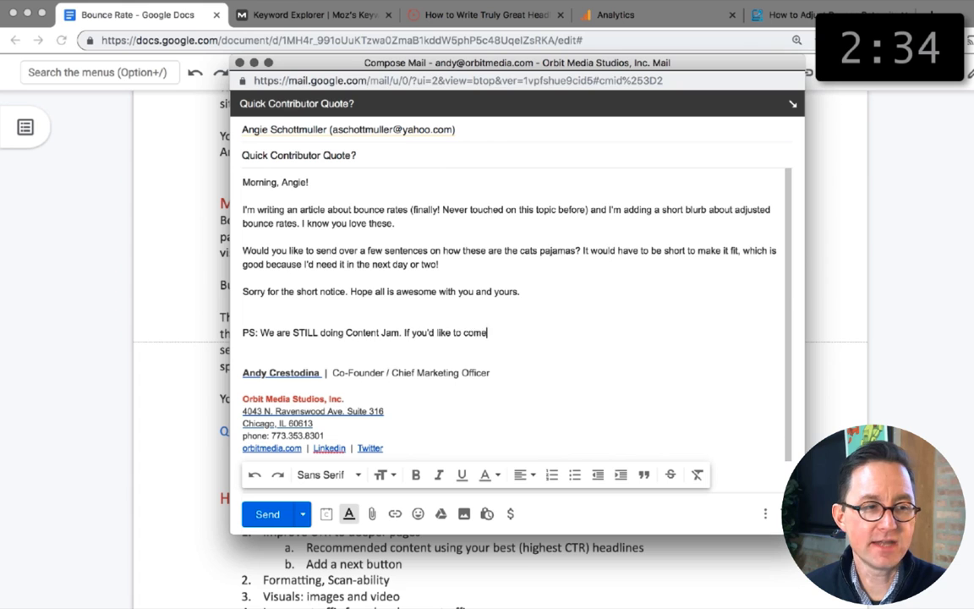
pyautogui.write(" STILL doing Content Jam. I have a free ticket for you if you'd like to get away fro")
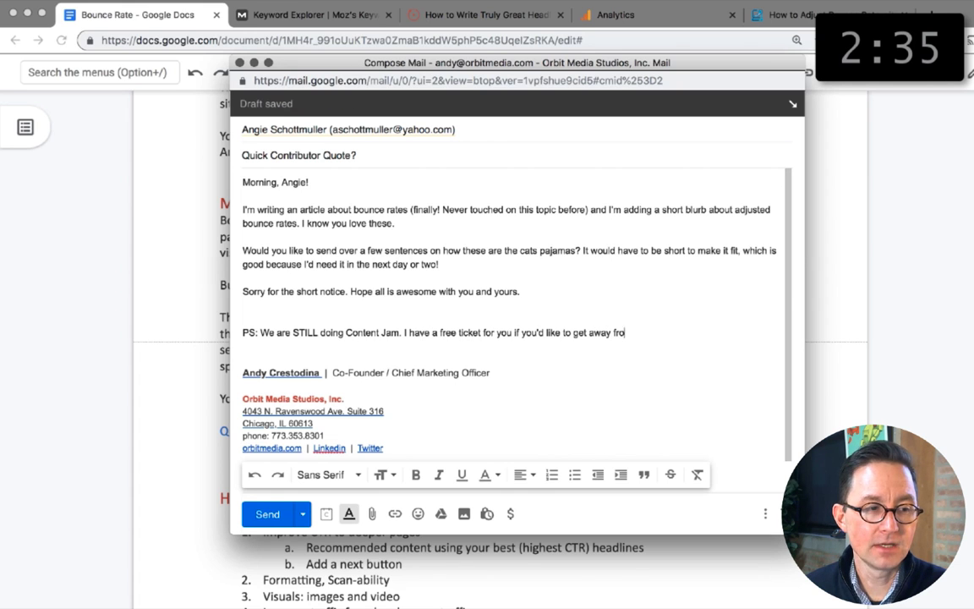
pyautogui.write('m all of that nature. Maybe you')
pyautogui.press('BackSpace')
pyautogui.press('BackSpace')
pyautogui.press('BackSpace')
pyautogui.press('BackSpace')
pyautogui.press('BackSpace')
pyautogui.press('BackSpace')
pyautogui.press('BackSpace')
# Step: Italicize the PS line and send the message
pyautogui.press('super+shift+Left')
pyautogui.press('super+i')
pyautogui.press('Right')
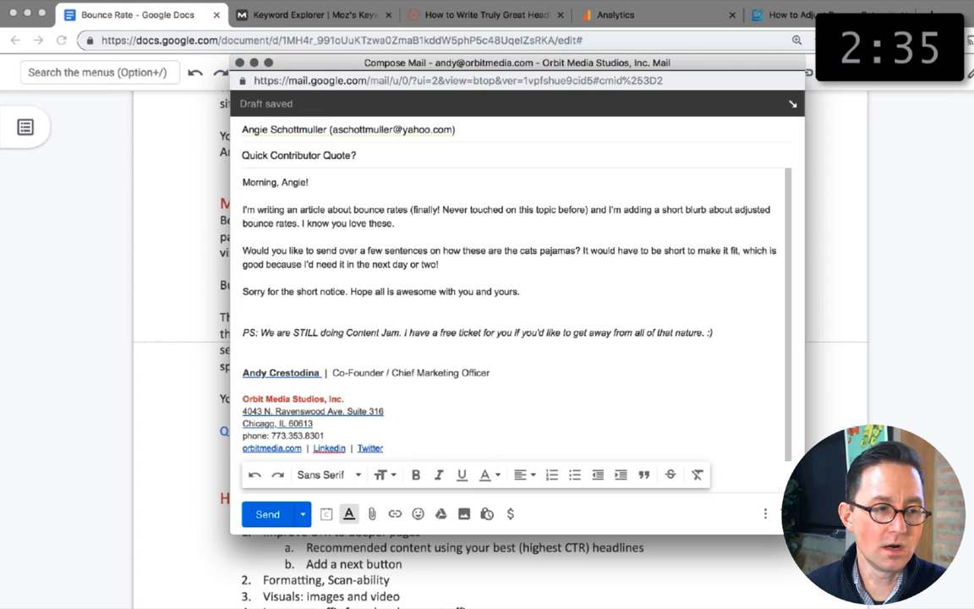
pyautogui.click(269, 514)
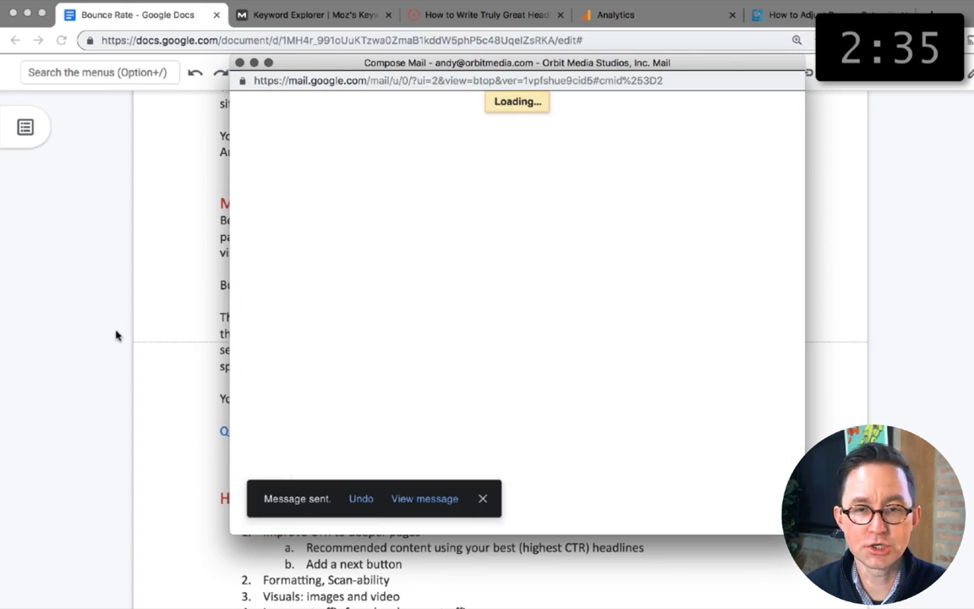
# Step: Append "? ASKED" to the quote placeholder in the adjusted bounce rate section and copy that line
pyautogui.click(393, 434)
pyautogui.write('? ASKED')
pyautogui.hotkey('shift', 'Up')
pyautogui.hotkey('shift', 'Right')
pyautogui.press('super+c')
pyautogui.scroll(20, 393, 359)
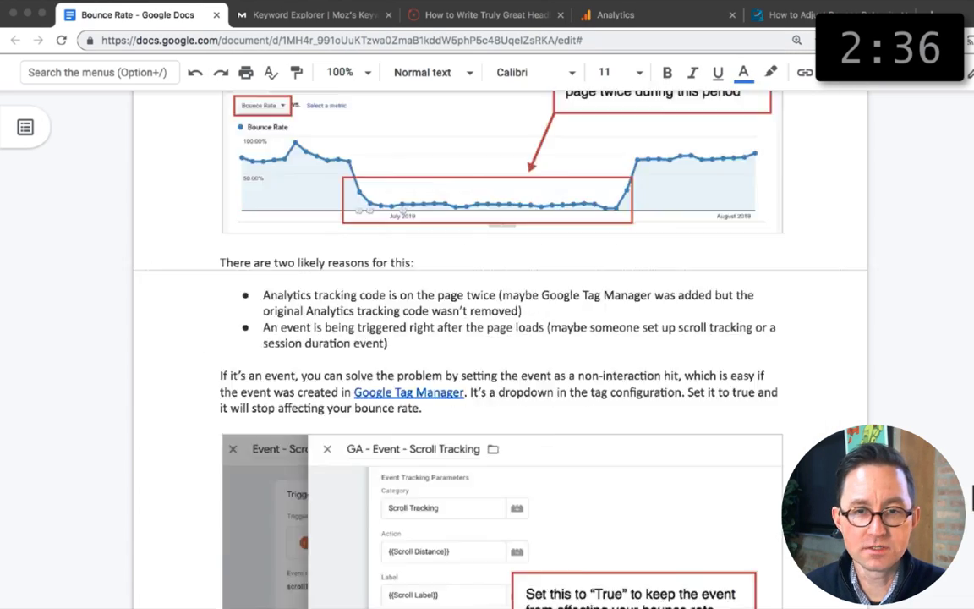
# Step: Paste the copied quote placeholder into an earlier section of the article and move it a few lines up onto its own line
pyautogui.click(393, 373)
pyautogui.press('Return')
pyautogui.press('super+v')
pyautogui.press('shift+super+Left')
pyautogui.press('super+x')
pyautogui.press('Up')
pyautogui.press('Up')
pyautogui.press('Up')
pyautogui.press('Up')
pyautogui.press('Return')
pyautogui.press('Return')
pyautogui.press('Return')
pyautogui.press('Up')
pyautogui.press('Up')
pyautogui.press('super+v')
# Step: Replace the expert's name in the pasted quote placeholder with another contributor's name
pyautogui.press('super+Left')
pyautogui.hotkey('alt', 'Right')
pyautogui.hotkey('alt', 'Right')
pyautogui.hotkey('shift', 'Right')
pyautogui.hotkey('shift', 'Right')
pyautogui.hotkey('shift', 'Right')
pyautogui.hotkey('shift', 'Right')
pyautogui.hotkey('shift', 'Right')
pyautogui.hotkey('shift', 'Right')
pyautogui.hotkey('shift', 'Right')
pyautogui.hotkey('shift', 'Right')
pyautogui.hotkey('shift', 'Right')
pyautogui.hotkey('shift', 'Right')
pyautogui.hotkey('shift', 'Right')
pyautogui.hotkey('shift', 'Right')
pyautogui.hotkey('shift', 'Right')
pyautogui.hotkey('shift', 'Right')
pyautogui.hotkey('shift', 'Right')
pyautogui.hotkey('shift', 'Right')
pyautogui.hotkey('shift', 'Right')
pyautogui.write('Oli Gardner')
pyautogui.scroll(10, 499, 339)
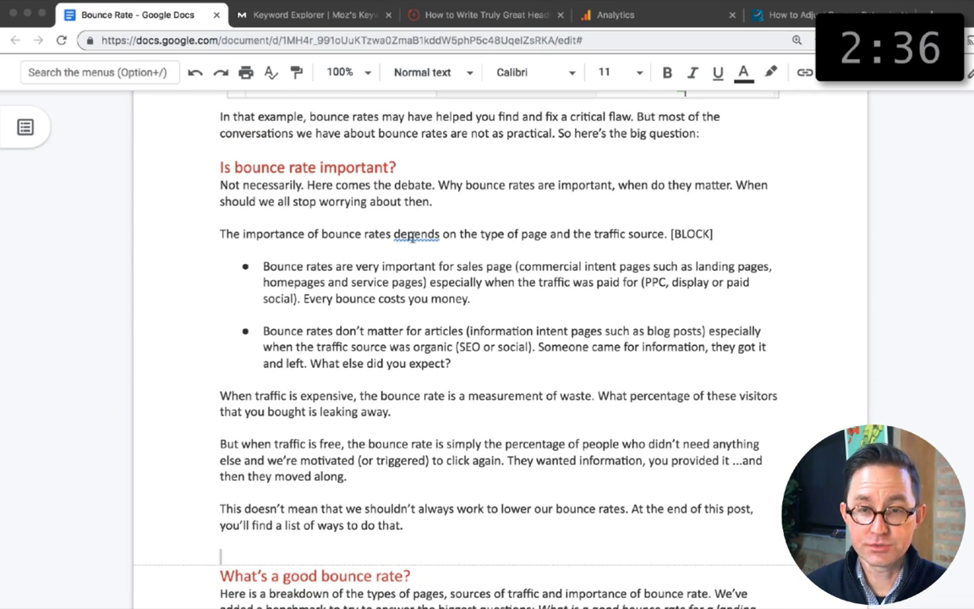
# Step: Change "depends" to "depend" in the sentence about the importance of bounce rates
pyautogui.click(438, 235)
pyautogui.press('BackSpace')
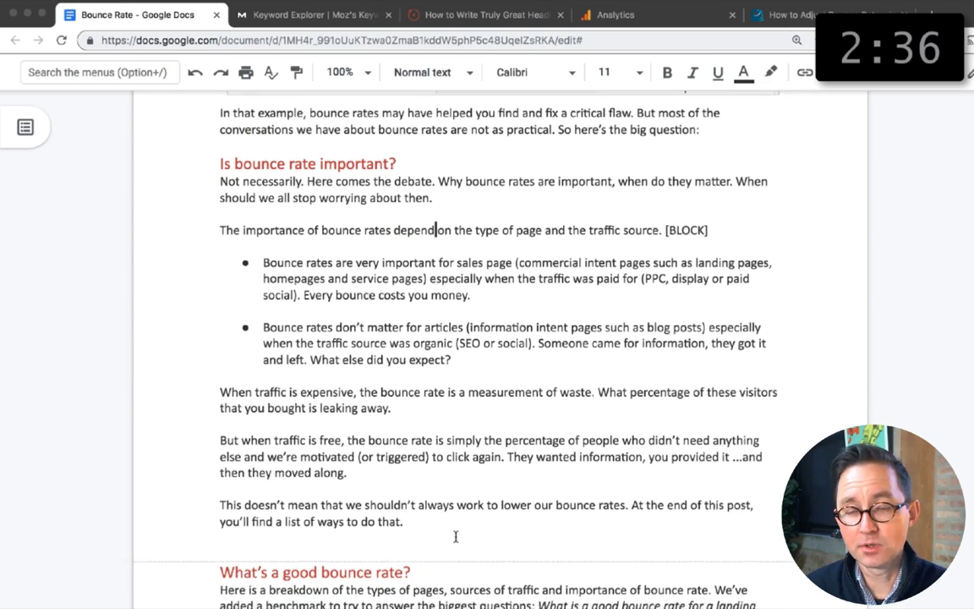
pyautogui.scroll(-1, 486, 343)
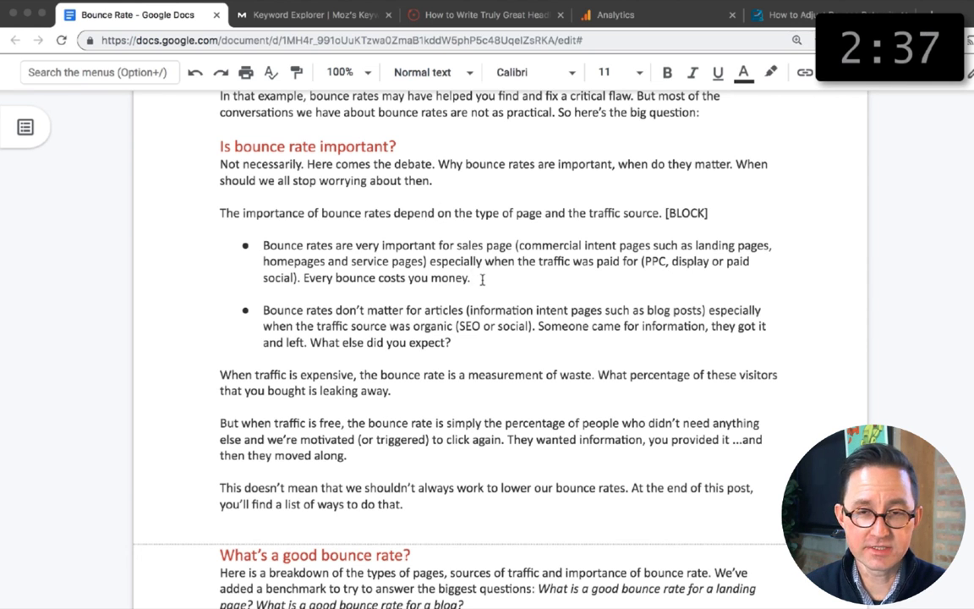
# Step: Add the bold subheading "Bounce rates are very important when..." above the sales page point and turn that bullet into plain text
pyautogui.click(414, 230)
pyautogui.press('Return')
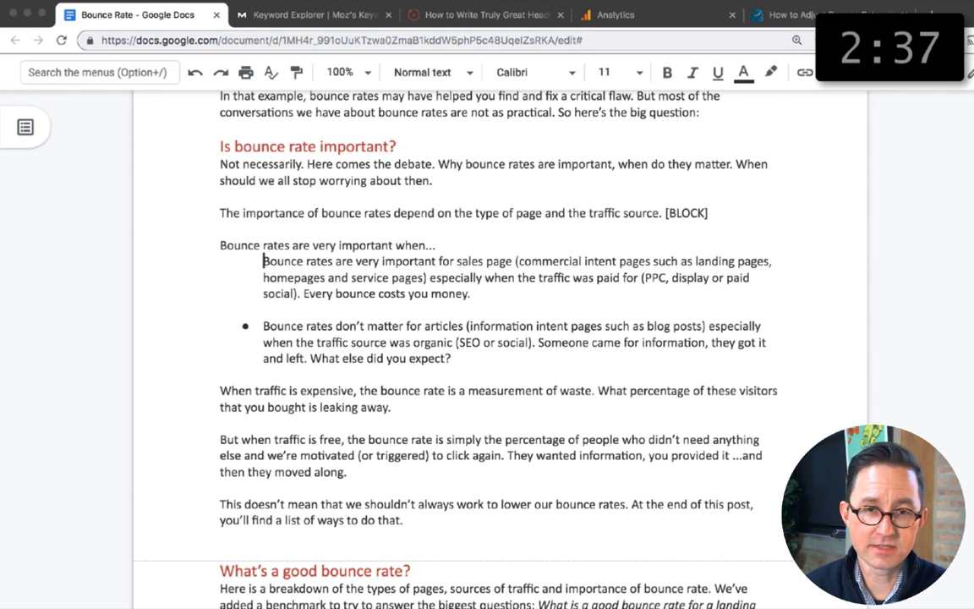
pyautogui.press('BackSpace')
pyautogui.hotkey('alt', 'shift', 'Right')
pyautogui.hotkey('alt', 'shift', 'Right')
pyautogui.hotkey('alt', 'shift', 'Right')
pyautogui.hotkey('alt', 'shift', 'Right')
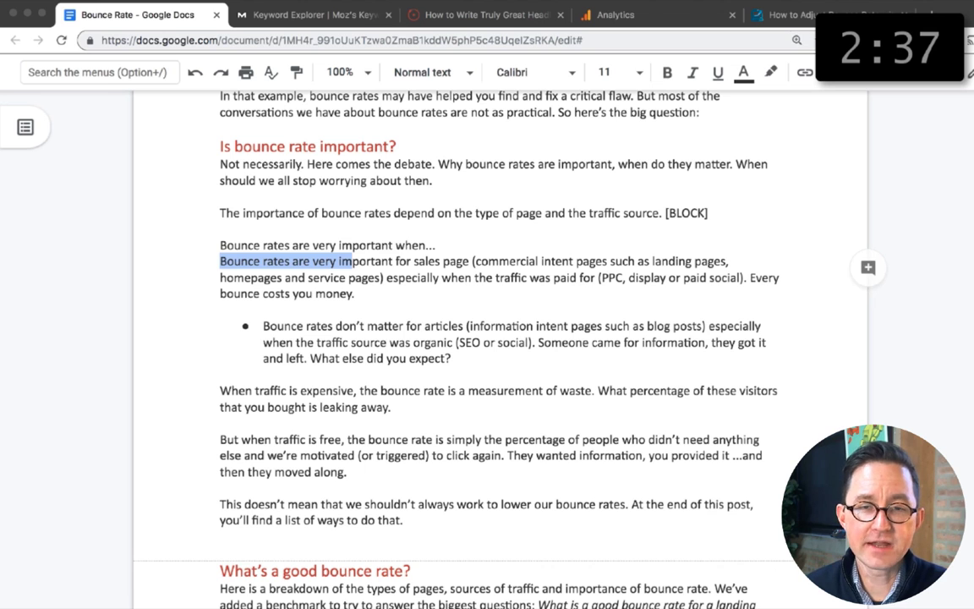
pyautogui.press('Up')
pyautogui.press('super+shift+Right')
pyautogui.press('super+b')
pyautogui.press('Right')
# Step: Insert the bold subheading "Bounce rates really don't matter when..." above the bullet about articles
pyautogui.press('Down')
pyautogui.press('Down')
pyautogui.press('Down')
pyautogui.press('Down')
pyautogui.press('Return')
pyautogui.press('Return')
pyautogui.write('Bo')
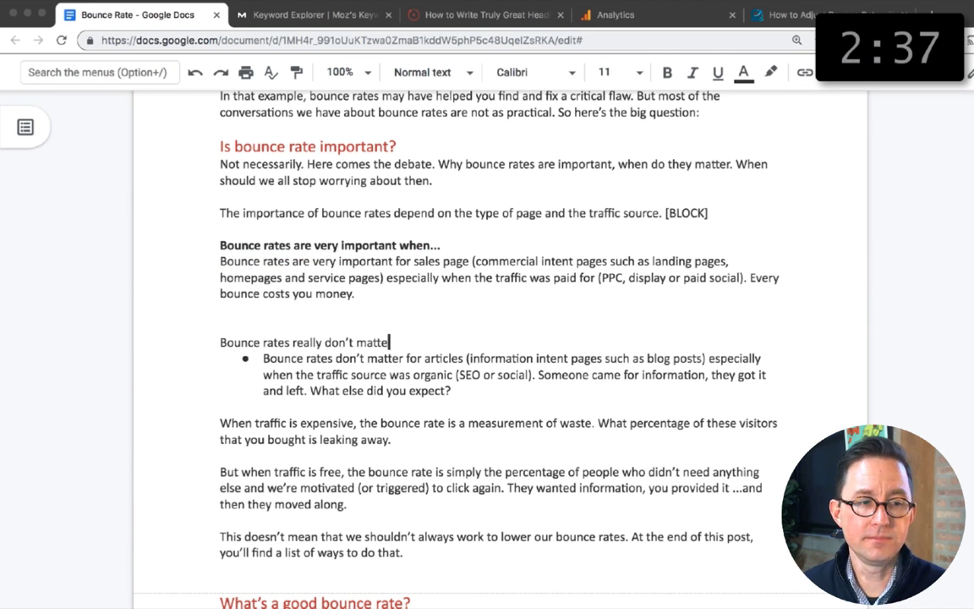
pyautogui.press('super+shift+Left')
pyautogui.press('super+b')
pyautogui.press('Right')
pyautogui.press('Right')
# Step: Delete the opening words "Bounce rates don't matter for" from the articles point and remove its bullet
pyautogui.hotkey('alt', 'shift', 'Right')
pyautogui.hotkey('alt', 'shift', 'Right')
pyautogui.hotkey('alt', 'shift', 'Right')
pyautogui.hotkey('alt', 'shift', 'Right')
# Step: Reword the articles point to begin "The page is an article, or any page where the visitor has information intent,"
pyautogui.hotkey('alt', 'shift', 'Right')
pyautogui.press('BackSpace')
pyautogui.press('BackSpace')
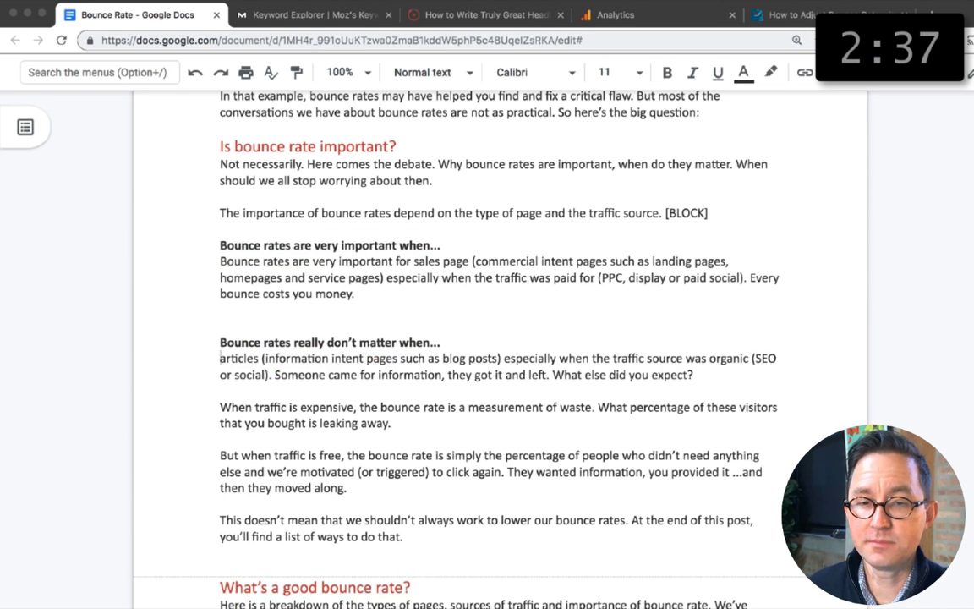
pyautogui.write('The page is an article')
pyautogui.hotkey('alt', 'shift', 'Right')
pyautogui.hotkey('alt', 'shift', 'Right')
pyautogui.write(', or any page where the visitor has')
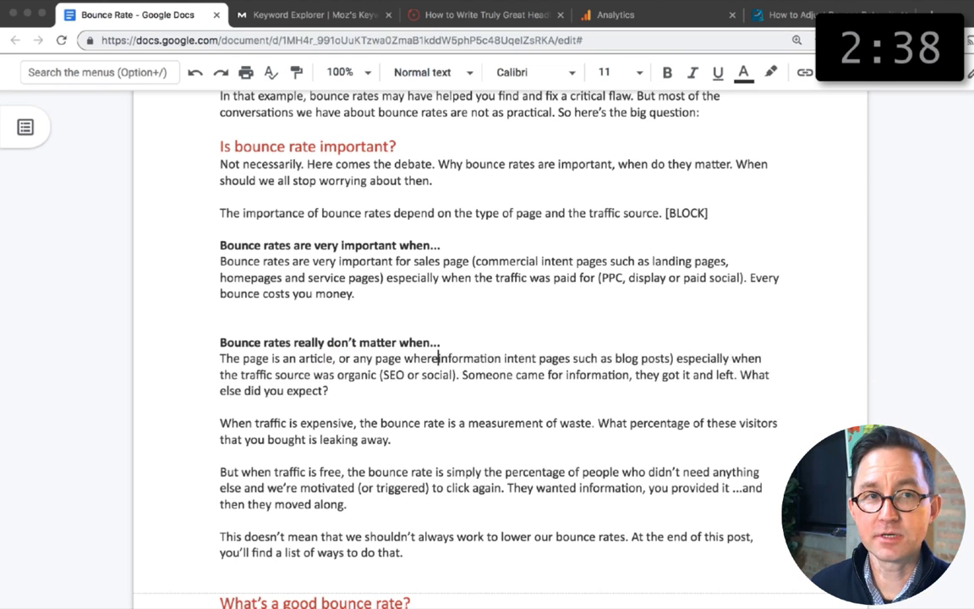
pyautogui.moveTo(621, 359); pyautogui.dragTo(755, 358)
pyautogui.press('BackSpace')
pyautogui.write(',')
# Step: Reword the sales page point to begin "The page is a sales page, or any page where the visitor has commercial intent"
pyautogui.moveTo(221, 261); pyautogui.dragTo(411, 261)
pyautogui.write('The page is a')
pyautogui.hotkey('alt', 'Right')
pyautogui.hotkey('alt', 'Right')
pyautogui.press('Delete')
pyautogui.press('Delete')
pyautogui.write(', or any page where the visitor has')
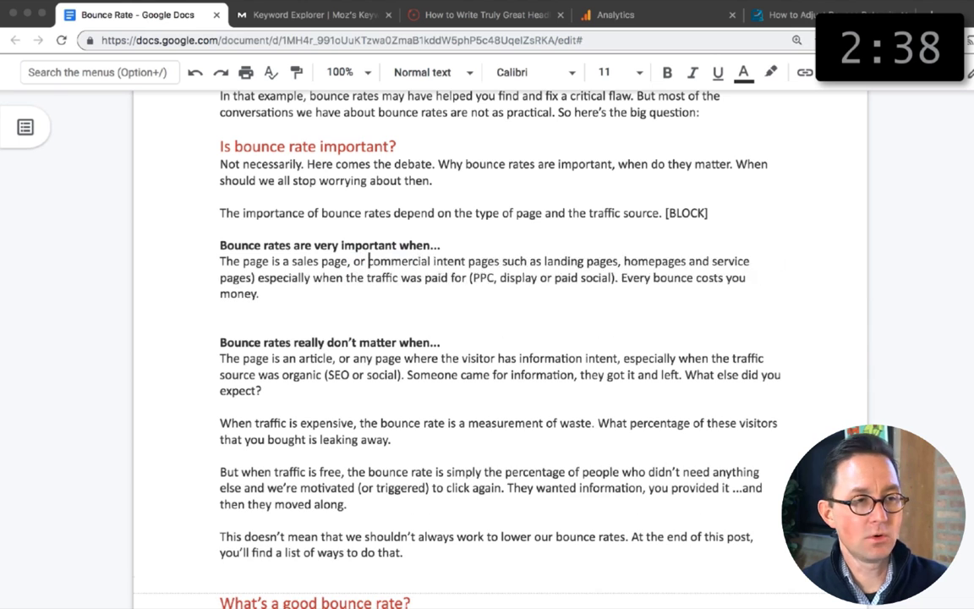
pyautogui.hotkey('alt', 'shift', 'Right')
pyautogui.hotkey('alt', 'shift', 'Right')
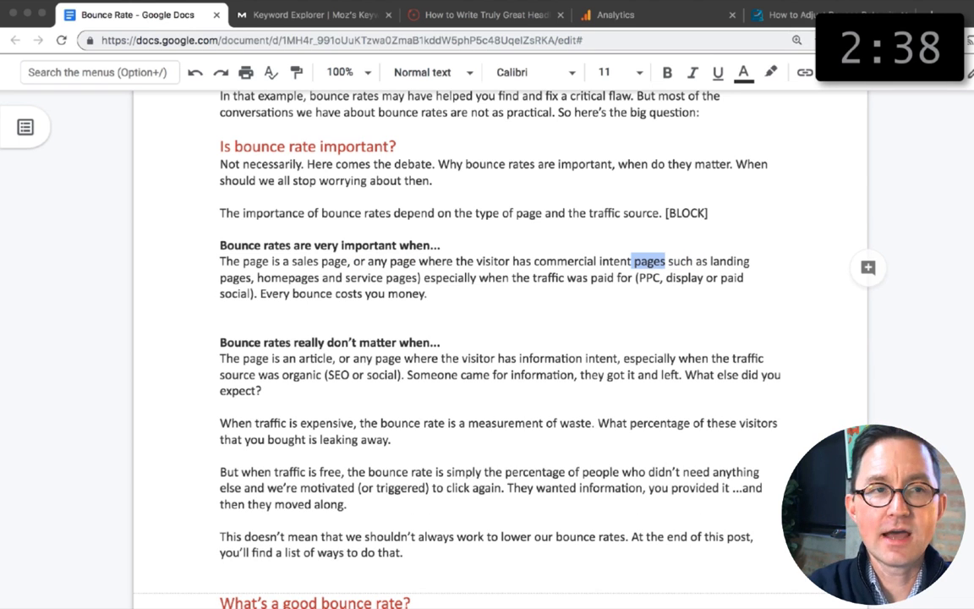
pyautogui.press('BackSpace')
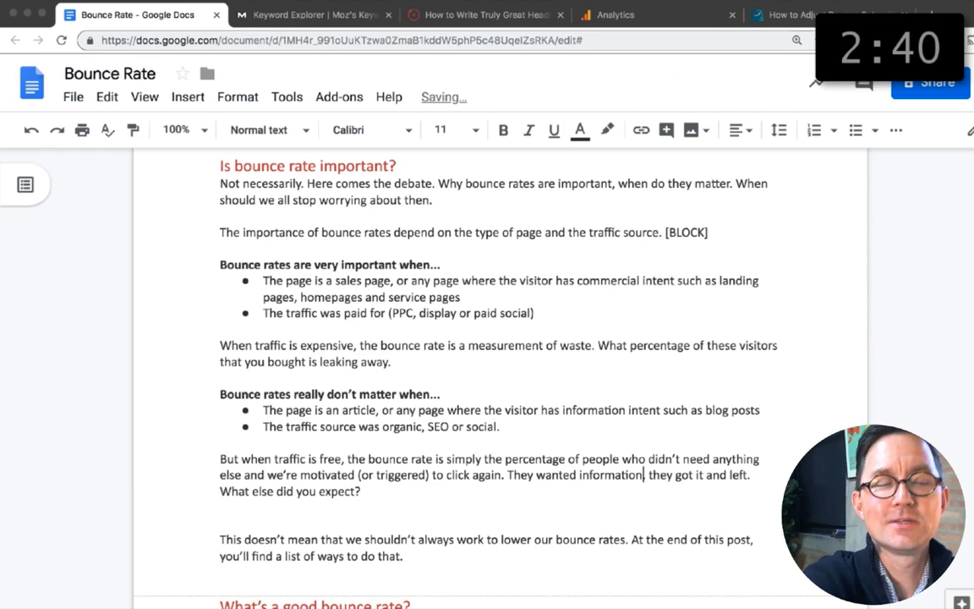
# Step: Punctuate the traffic bullets as "The traffic was paid for: PPC, display or paid social" and "The traffic source was organic: SEO or social."
pyautogui.scroll(1, 499, 355)
pyautogui.click(533, 336)
pyautogui.press('BackSpace')
pyautogui.click(388, 336)
pyautogui.press('BackSpace')
pyautogui.write(':PPC, display or paid social')
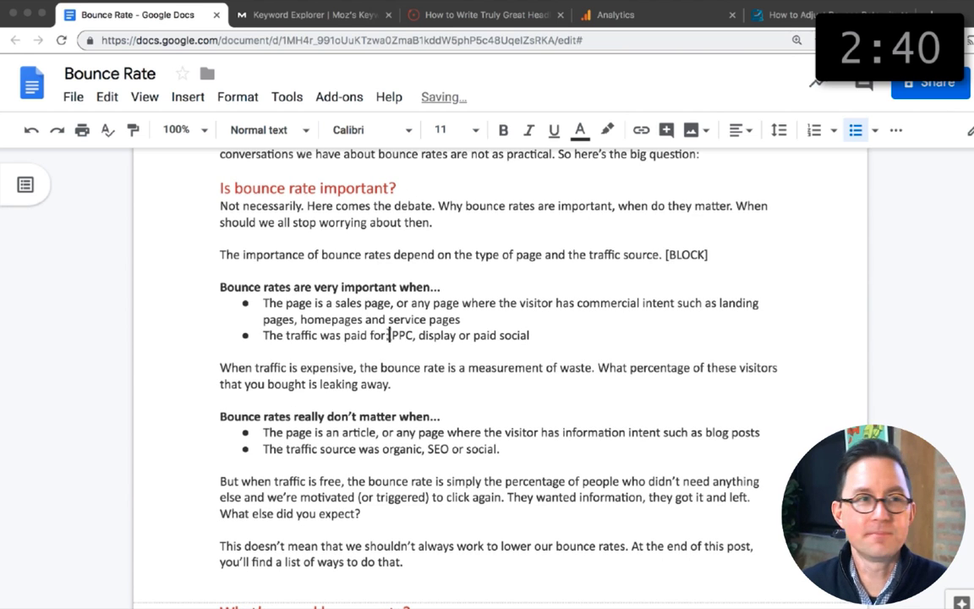
pyautogui.click(425, 448)
pyautogui.press('BackSpace')
pyautogui.write(':')
pyautogui.scroll(-2, 482, 296)
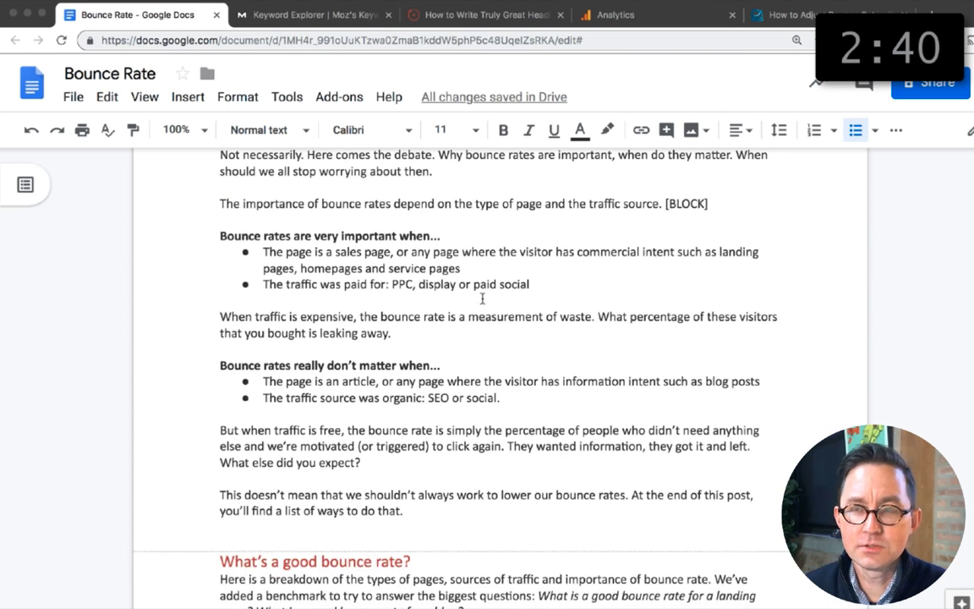
# Step: Add the line "Related Reading: The Two Kinds of Website Visitors" below the paragraph about free traffic
pyautogui.click(362, 472)
pyautogui.press('Return')
pyautogui.press('Return')
pyautogui.write('Related: The Two Kinds of Website Visitors')
pyautogui.hotkey('alt', 'shift', 'Left')
pyautogui.hotkey('alt', 'shift', 'Left')
pyautogui.hotkey('alt', 'shift', 'Left')
pyautogui.hotkey('alt', 'shift', 'Left')
pyautogui.hotkey('alt', 'shift', 'Left')
pyautogui.hotkey('alt', 'shift', 'Left')
pyautogui.write('Reading')
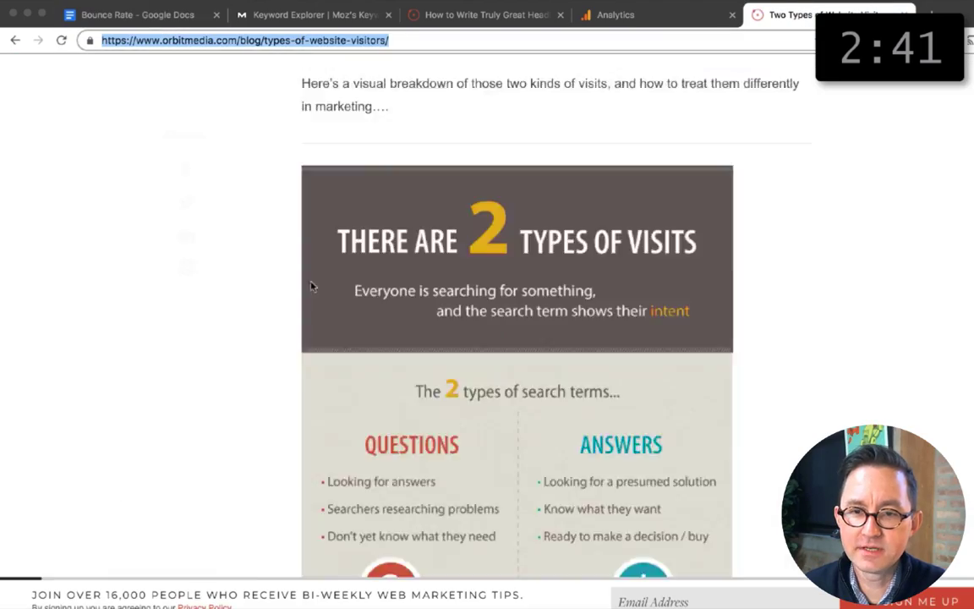
# Step: Link the title "The Two Kinds of Website Visitors" to the URL of the existing article on website visitor types
pyautogui.hotkey('ctrl', 'Tab')
pyautogui.hotkey('alt', 'shift', 'Left')
pyautogui.hotkey('alt', 'shift', 'Left')
pyautogui.hotkey('alt', 'shift', 'Left')
pyautogui.hotkey('alt', 'shift', 'Left')
pyautogui.hotkey('alt', 'shift', 'Left')
pyautogui.hotkey('alt', 'shift', 'Left')
pyautogui.press('super+k')
pyautogui.press('super+v')
pyautogui.press('Return')
pyautogui.press('Down')
pyautogui.scroll(-3, 403, 440)
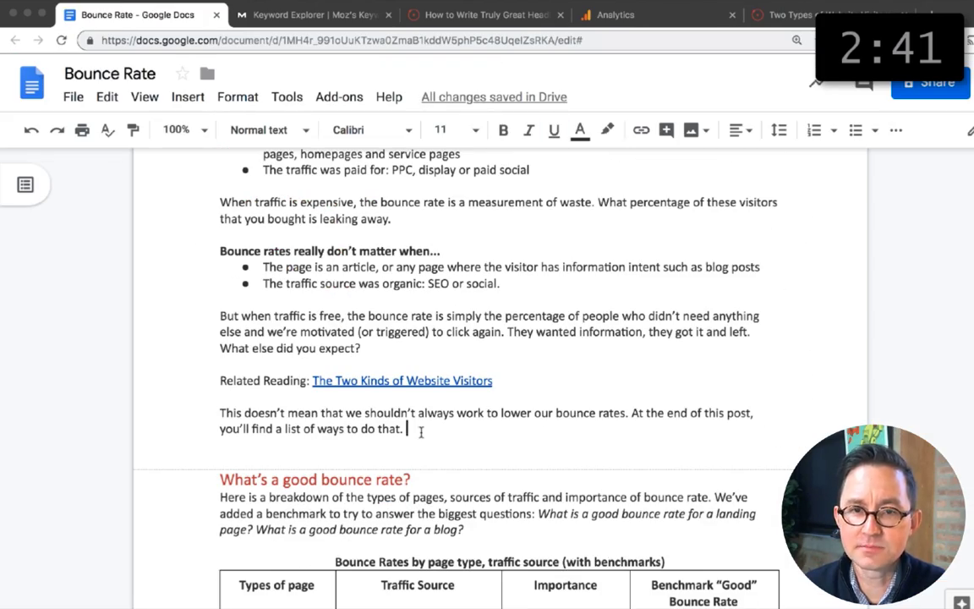
pyautogui.scroll(-20, 420, 432)
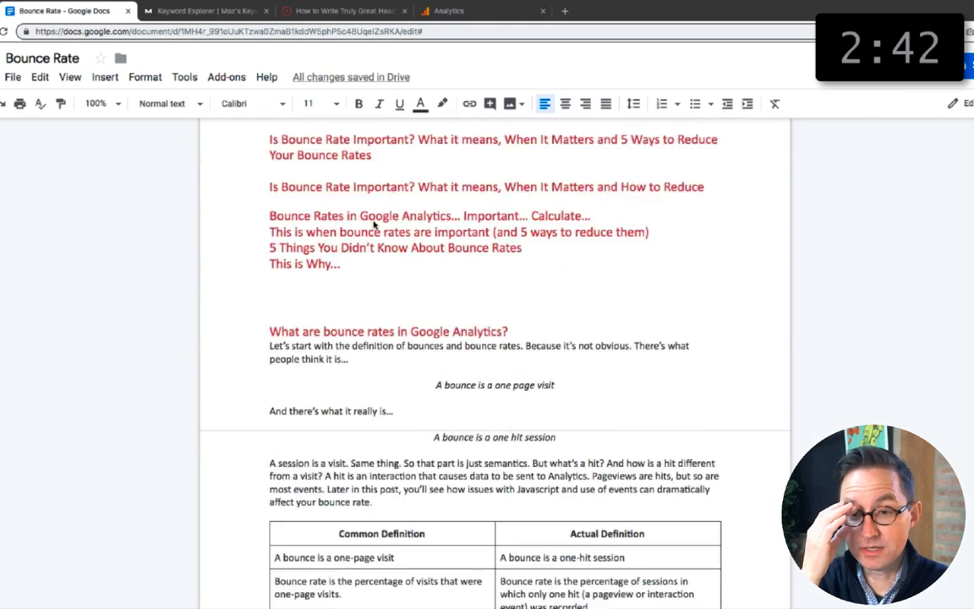
# Step: Delete the final character of the common bounce rate definition in the definitions table
pyautogui.scroll(-3, 381, 224)
pyautogui.click(343, 323)
pyautogui.press('BackSpace')
pyautogui.click(607, 345)
pyautogui.press('BackSpace')
# Step: Bold "A bounce" and "Bounce rate" at the start of the definitions in both columns of the definitions table
pyautogui.moveTo(317, 286); pyautogui.dragTo(274, 286)
pyautogui.press('super+b')
pyautogui.click(499, 288)
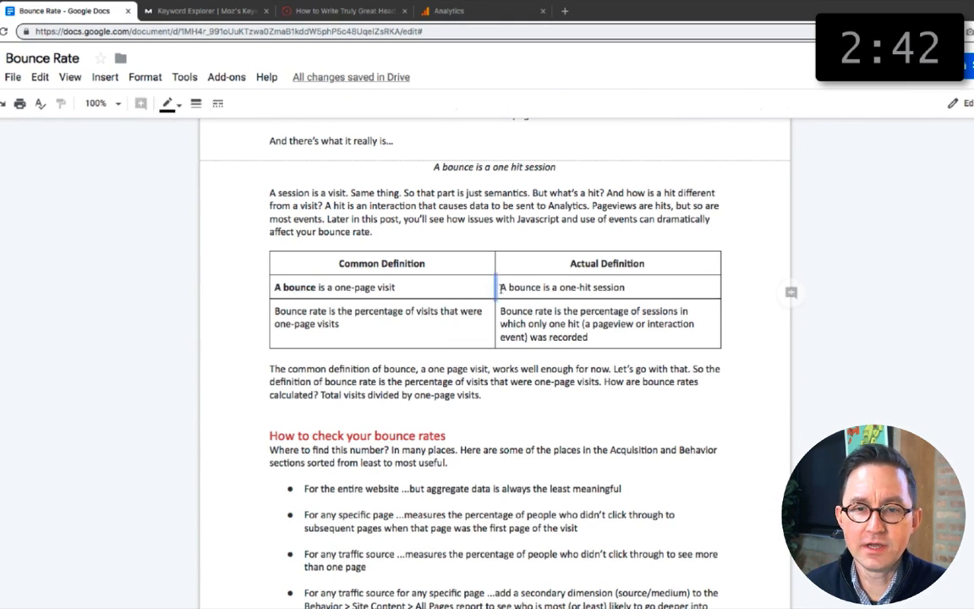
pyautogui.moveTo(501, 288); pyautogui.dragTo(541, 287)
pyautogui.press('super+b')
pyautogui.moveTo(275, 311); pyautogui.dragTo(327, 311)
pyautogui.press('super+b')
pyautogui.moveTo(500, 311); pyautogui.dragTo(552, 311)
pyautogui.press('super+b')
# Step: Hyphenate "one-page visit" in the common definition cell and in the paragraph below the definitions table
pyautogui.scroll(-1, 529, 324)
pyautogui.moveTo(575, 246); pyautogui.dragTo(581, 246)
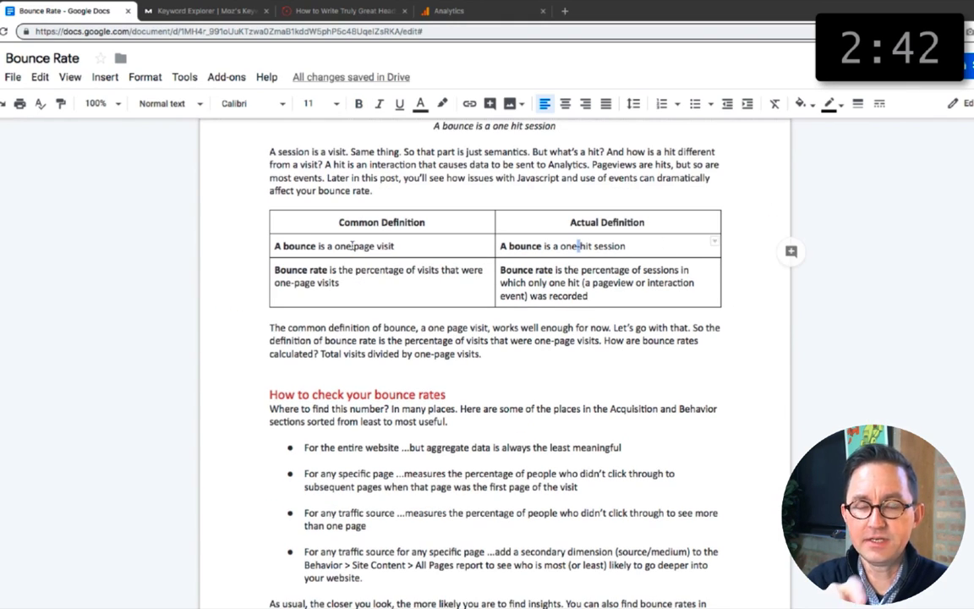
pyautogui.moveTo(354, 245); pyautogui.dragTo(350, 246)
pyautogui.write('-')
pyautogui.moveTo(447, 328); pyautogui.dragTo(443, 328)
pyautogui.write('-')
# Step: Search the document for "one page" and step through the occurrences
pyautogui.scroll(2, 494, 254)
pyautogui.press('super+f')
pyautogui.write('one page')
pyautogui.click(960, 147)
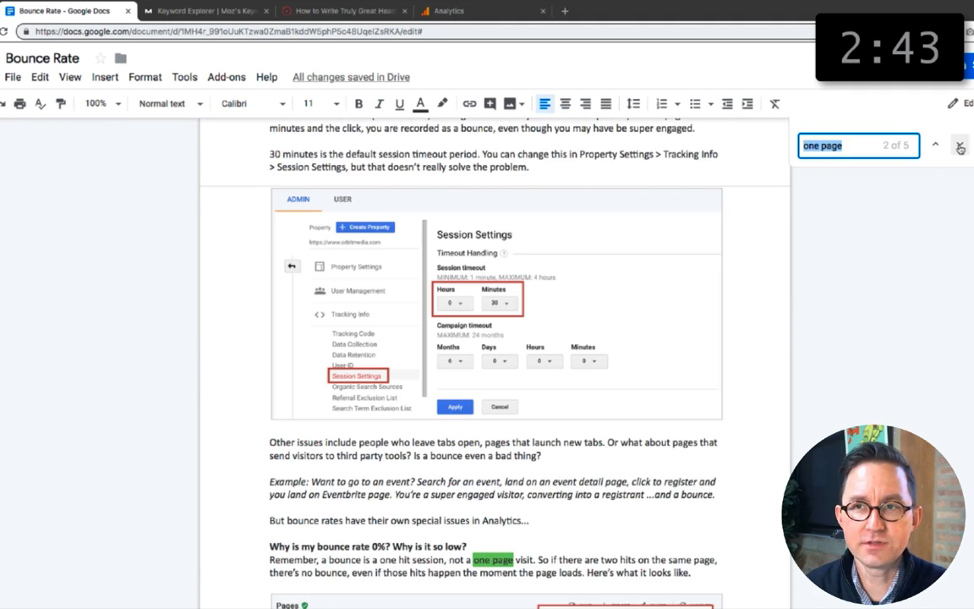
pyautogui.click(960, 147)
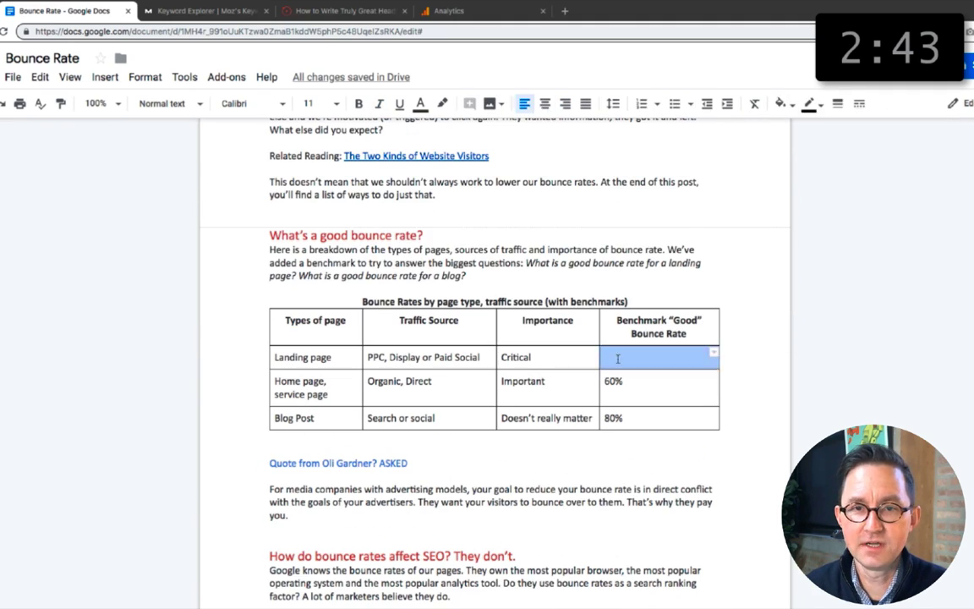
# Step: Set the landing page benchmark to 40% and retitle the table "Bounce rates by page type and traffic source (with benchmarks)"
pyautogui.write('40%')
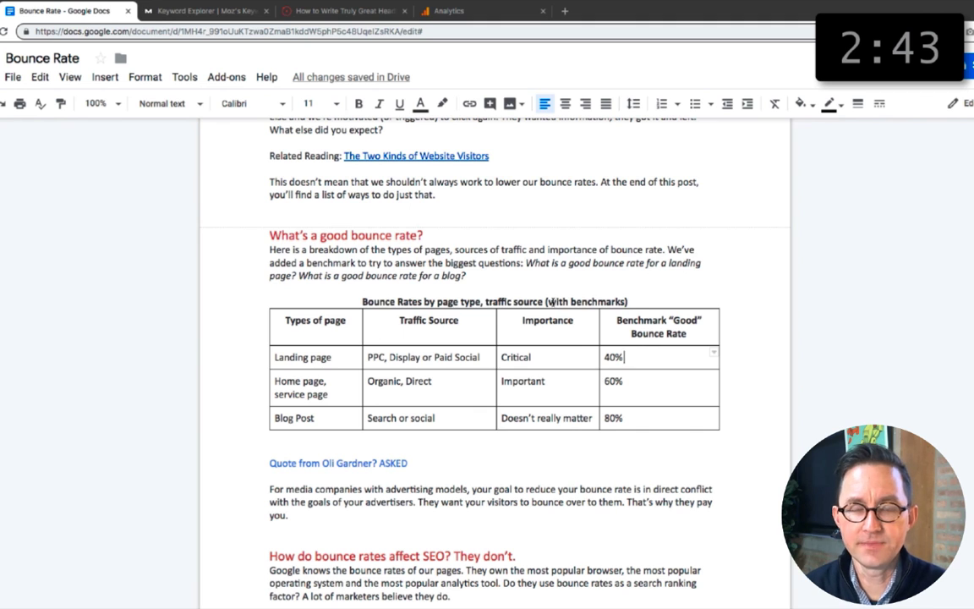
pyautogui.click(483, 301)
pyautogui.press('BackSpace')
pyautogui.write('and')
pyautogui.click(396, 302)
pyautogui.press('BackSpace')
pyautogui.write('r')
pyautogui.click(555, 301)
pyautogui.press('BackSpace')
pyautogui.write('(')
# Step: Change the traffic sources to "Organic Search, Direct" for home and service pages and "Organic Search or Social" for blog posts
pyautogui.click(369, 417)
pyautogui.write('Organic')
pyautogui.click(401, 382)
pyautogui.write('Search')
pyautogui.click(448, 417)
pyautogui.press('BackSpace')
pyautogui.write('S')
pyautogui.scroll(-3, 501, 459)
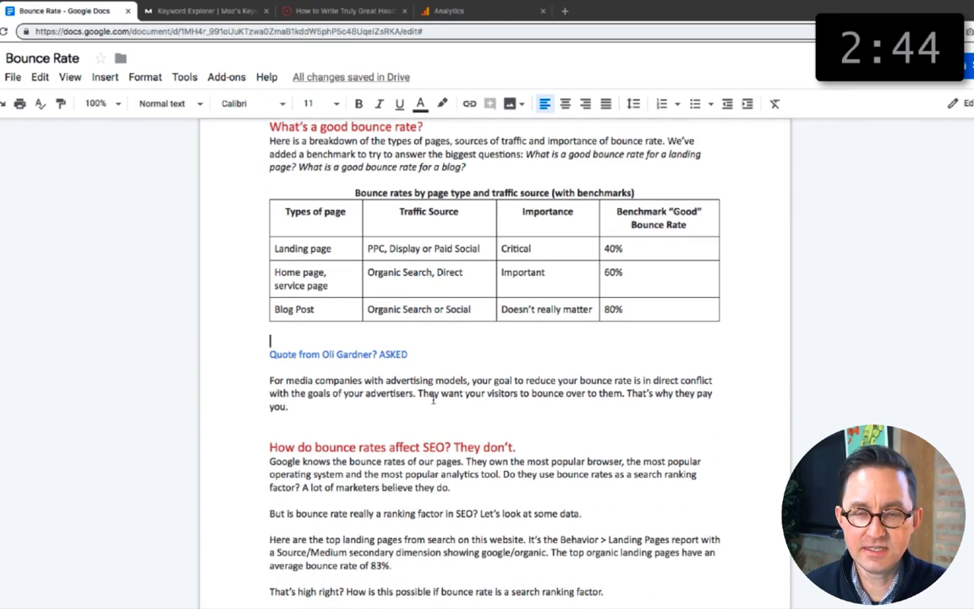
pyautogui.scroll(-3, 426, 401)
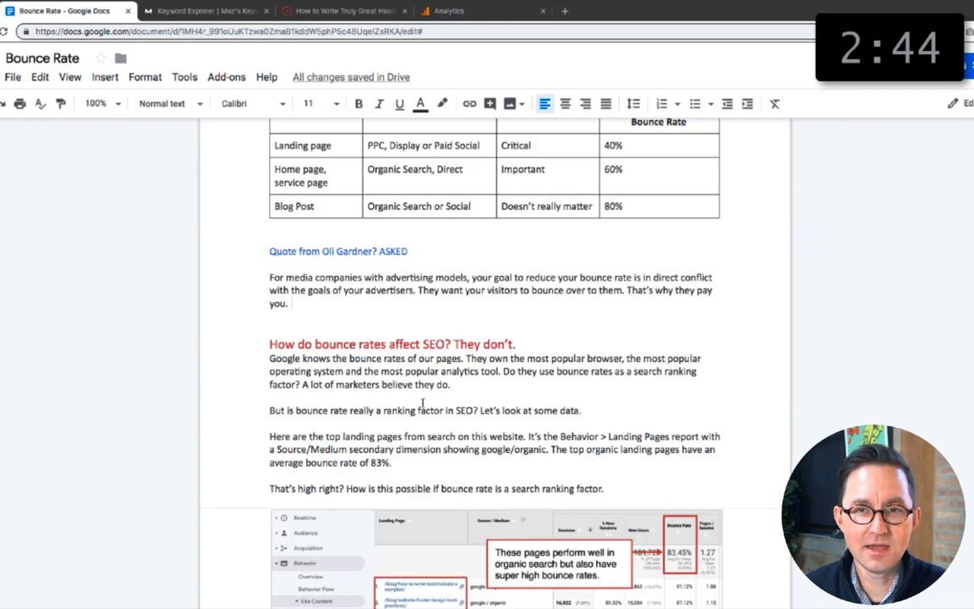
pyautogui.scroll(15, 427, 402)
pyautogui.scroll(-20, 425, 403)
pyautogui.scroll(-20, 422, 405)
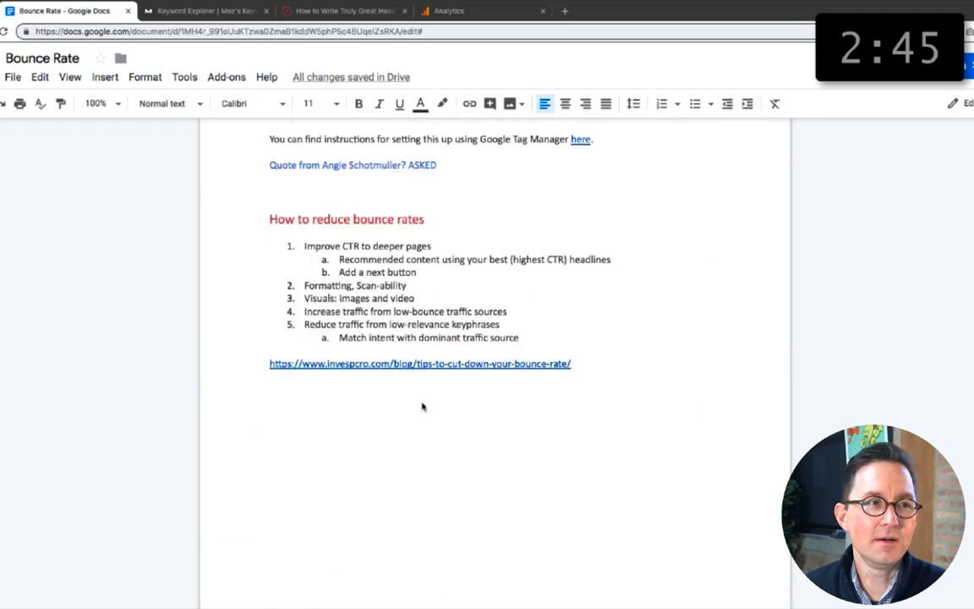
pyautogui.scroll(20, 422, 407)
pyautogui.click(473, 360)
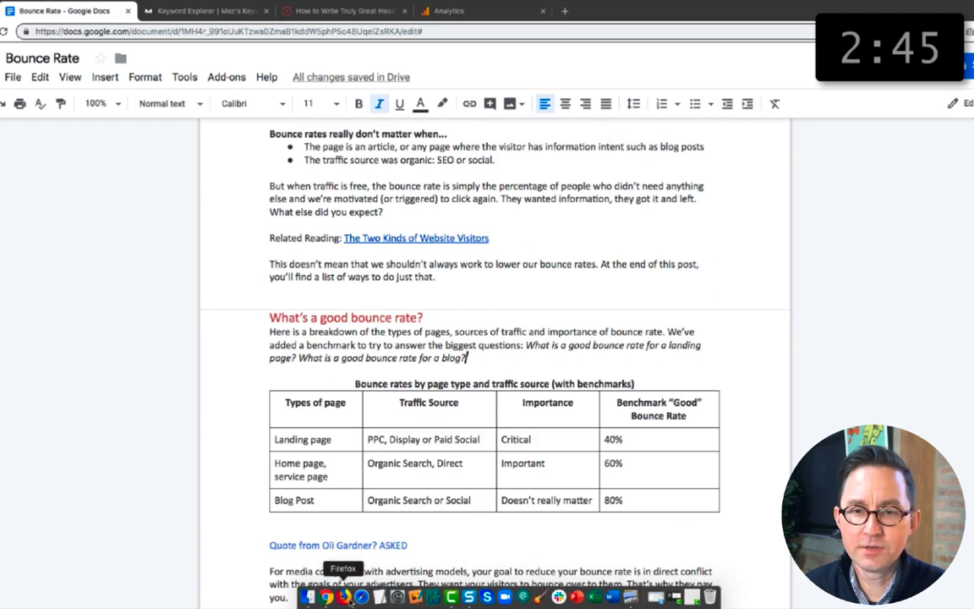
pyautogui.moveTo(758, 8); pyautogui.dragTo(766, 31)
pyautogui.click(758, 10)
pyautogui.keyDown('shift'); pyautogui.click(27, 99); pyautogui.keyUp('shift')
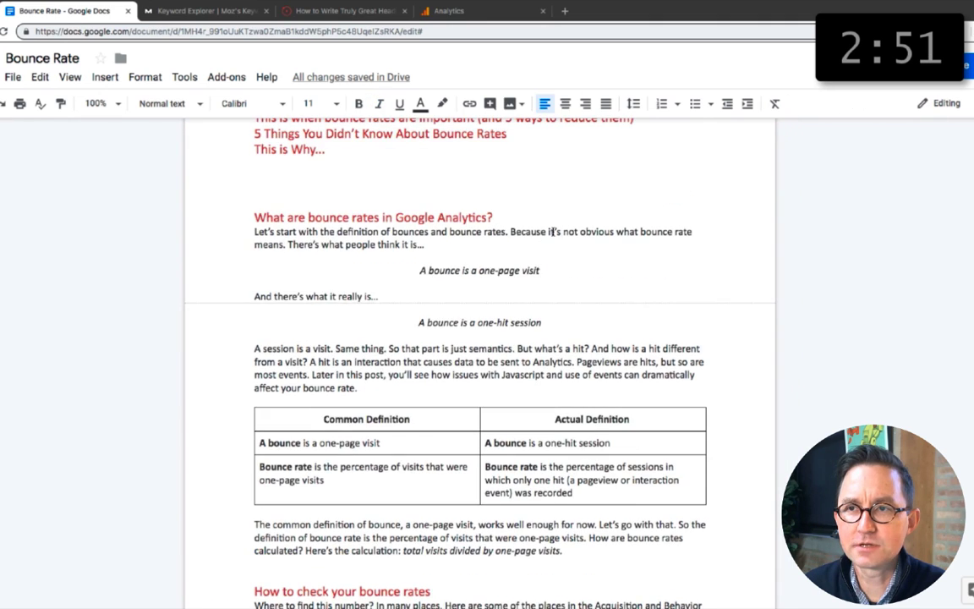
# Step: Strike through "What does bounce rate mean?" in the list of related words and phrases
pyautogui.scroll(10, 428, 240)
pyautogui.moveTo(426, 222); pyautogui.dragTo(237, 218)
pyautogui.press('super+shift+x')
pyautogui.click(437, 226)
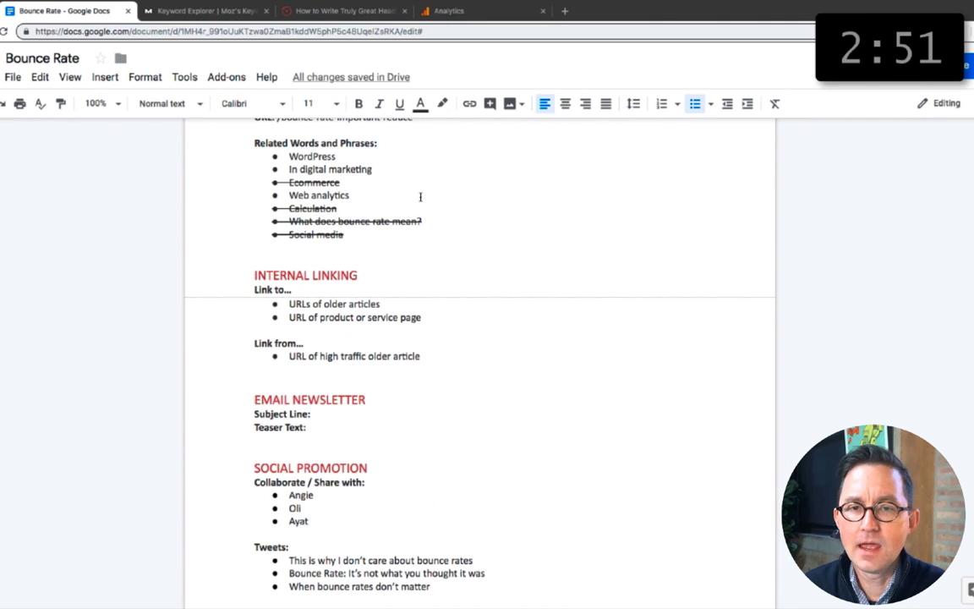
# Step: Search the article for "digital" and "marketing" to see where the related phrase could fit
pyautogui.scroll(-3, 423, 220)
pyautogui.press('super+f')
pyautogui.write('digital')
pyautogui.click(928, 148)
pyautogui.scroll(-2, 338, 422)
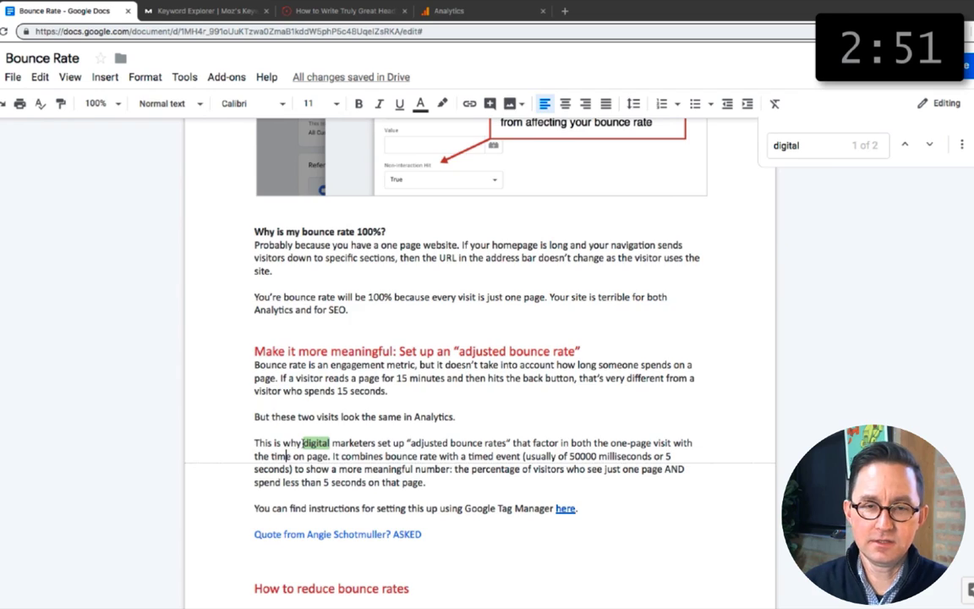
pyautogui.scroll(-2, 355, 414)
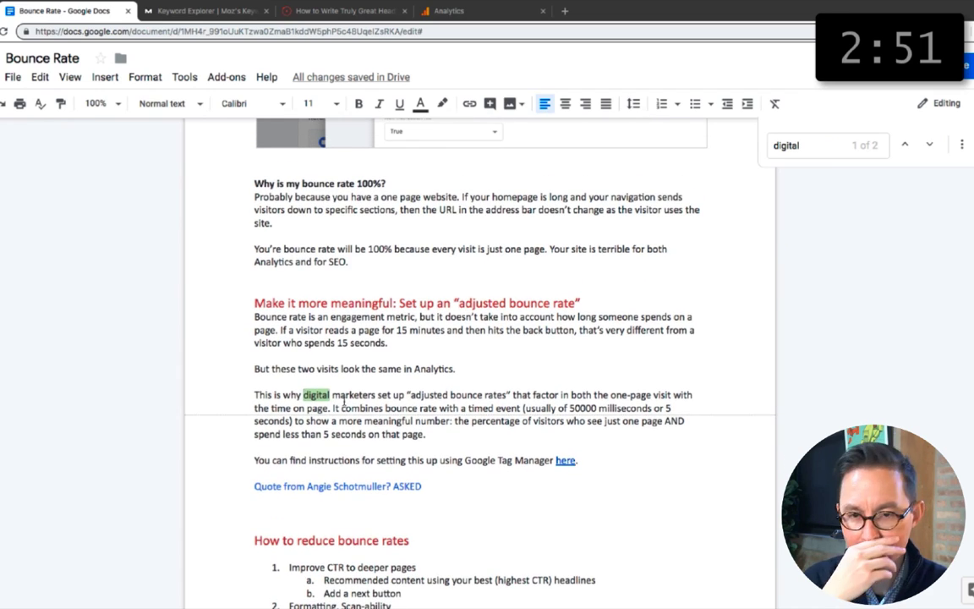
pyautogui.press('super+f')
pyautogui.write('marketing')
pyautogui.press('Escape')
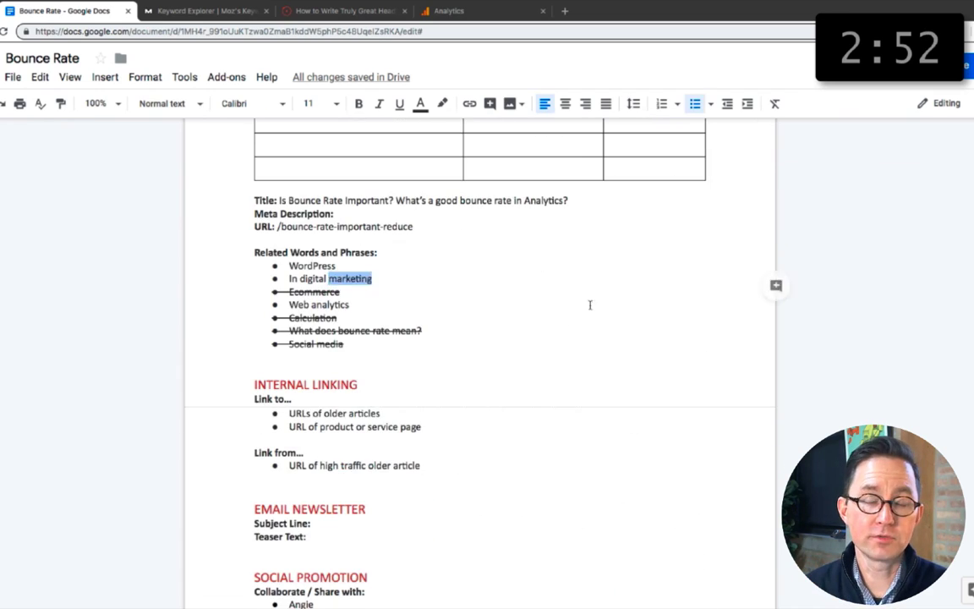
# Step: Add "in digital marketing" after "when do they matter" in the introduction to "Is bounce rate important?"
pyautogui.scroll(-15, 507, 385)
pyautogui.click(666, 181)
pyautogui.write('in digital marketing')
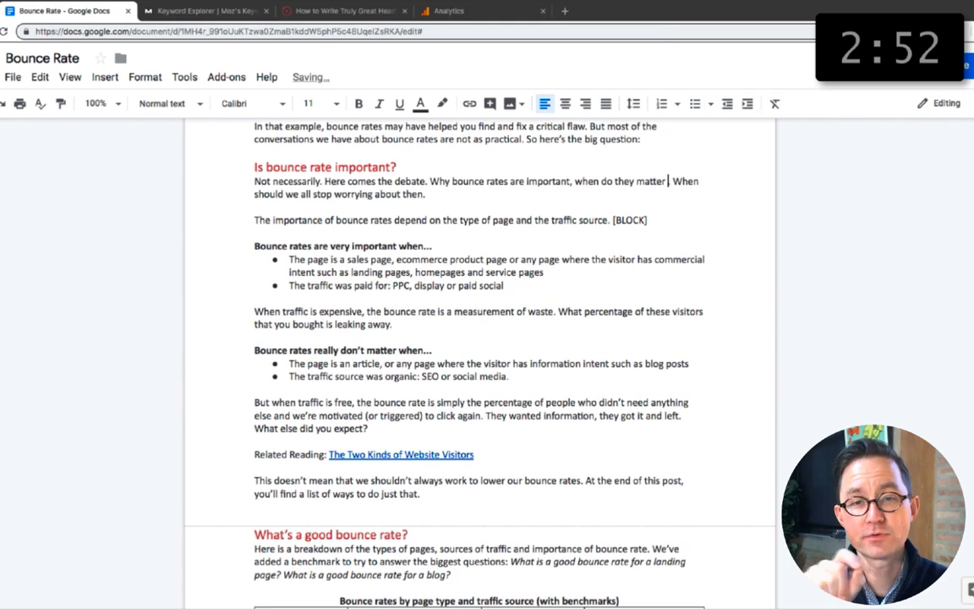
# Step: Strike through "In digital marketing" in the list of related words and phrases
pyautogui.scroll(10, 441, 219)
pyautogui.scroll(5, 441, 219)
pyautogui.moveTo(374, 269); pyautogui.dragTo(271, 270)
pyautogui.press('super+shift+x')
pyautogui.click(455, 307)
pyautogui.scroll(-15, 453, 400)
pyautogui.scroll(-10, 452, 400)
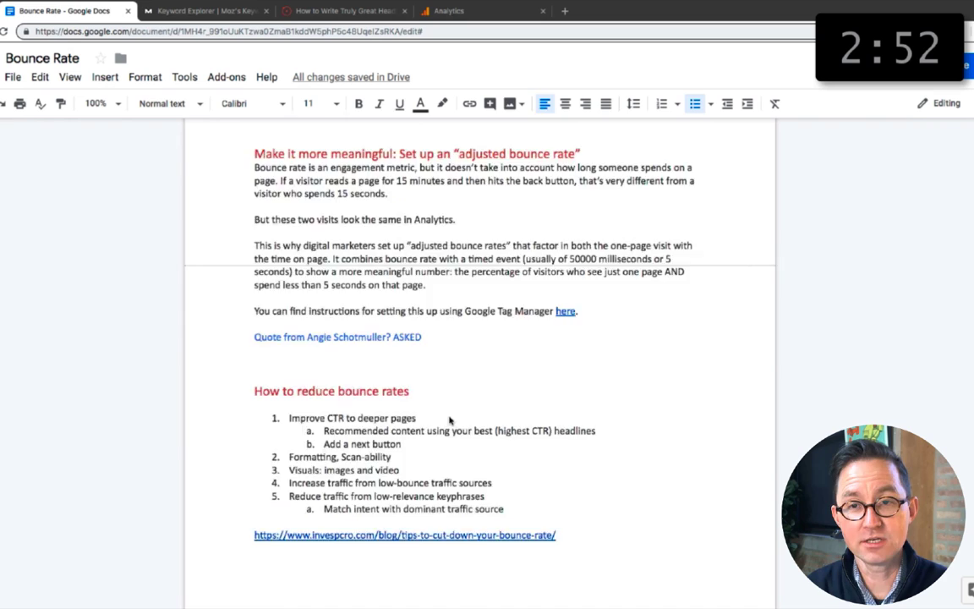
pyautogui.click(524, 361)
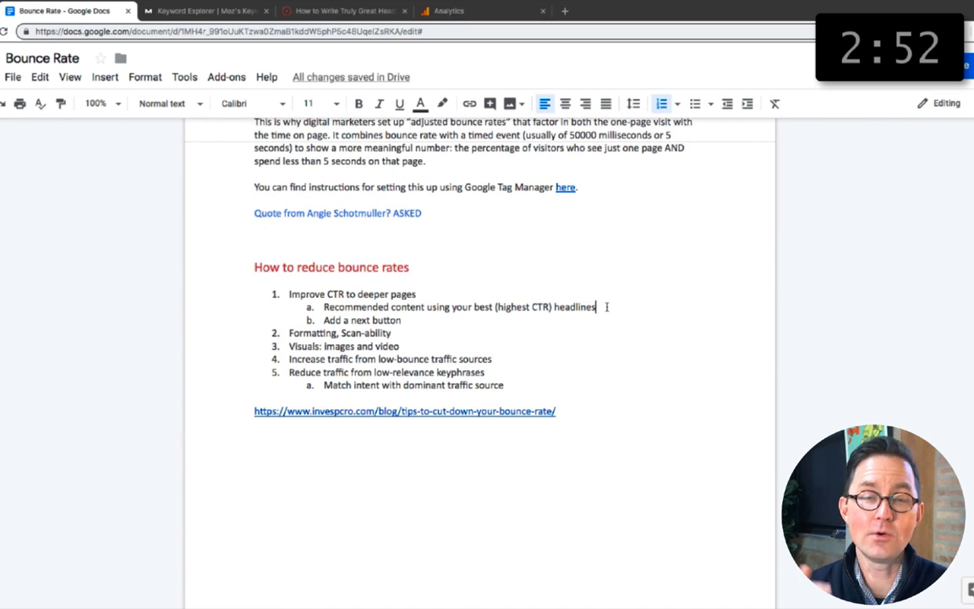
# Step: Strike through "WordPress" in the list of related words and phrases
pyautogui.scroll(15, 480, 339)
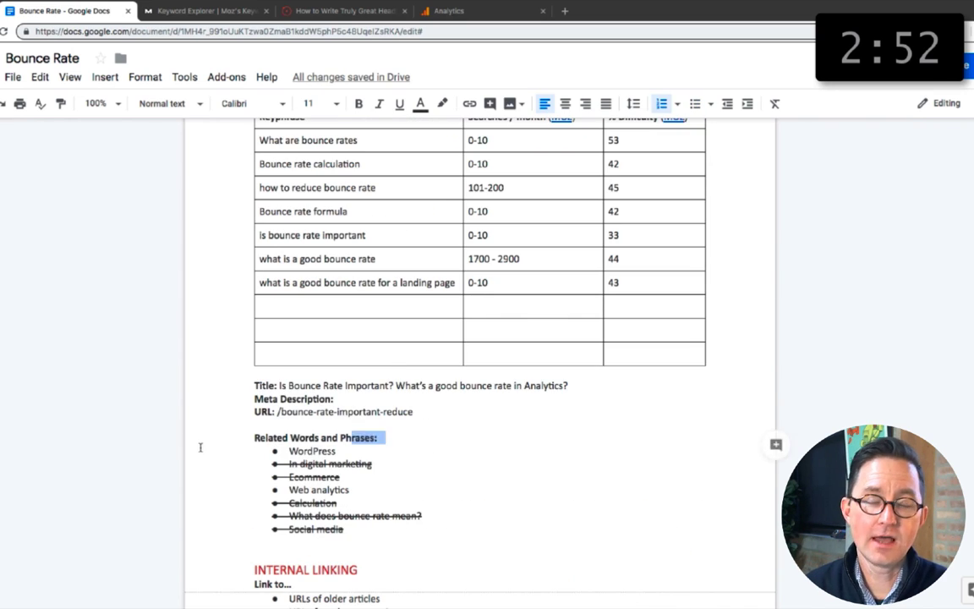
pyautogui.moveTo(337, 450); pyautogui.dragTo(257, 459)
pyautogui.press('super+shift+x')
# Step: Search the document for "analytics" and step through the matches
pyautogui.press('super+f')
pyautogui.write('analytics')
pyautogui.press('Return')
pyautogui.press('Return')
pyautogui.press('Return')
pyautogui.press('Return')
pyautogui.press('Return')
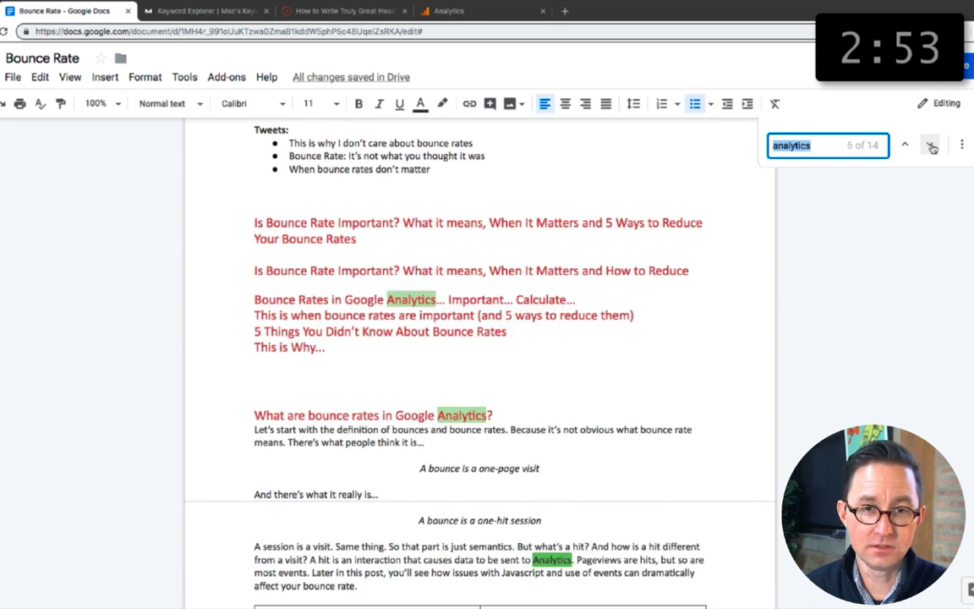
# Step: Add the word "web" to the body text and strike through the matching phrase in the list of related words and phrases
pyautogui.click(427, 559)
pyautogui.write('web')
pyautogui.scroll(20, 417, 269)
pyautogui.moveTo(350, 311); pyautogui.dragTo(237, 308)
pyautogui.press('super+shift+x')
# Step: Write below the headline ideas: "It's one of the most talked about metrics in digital marketing. Everyone hates bounces so everyone wants to lower their bounce rates."
pyautogui.click(385, 390)
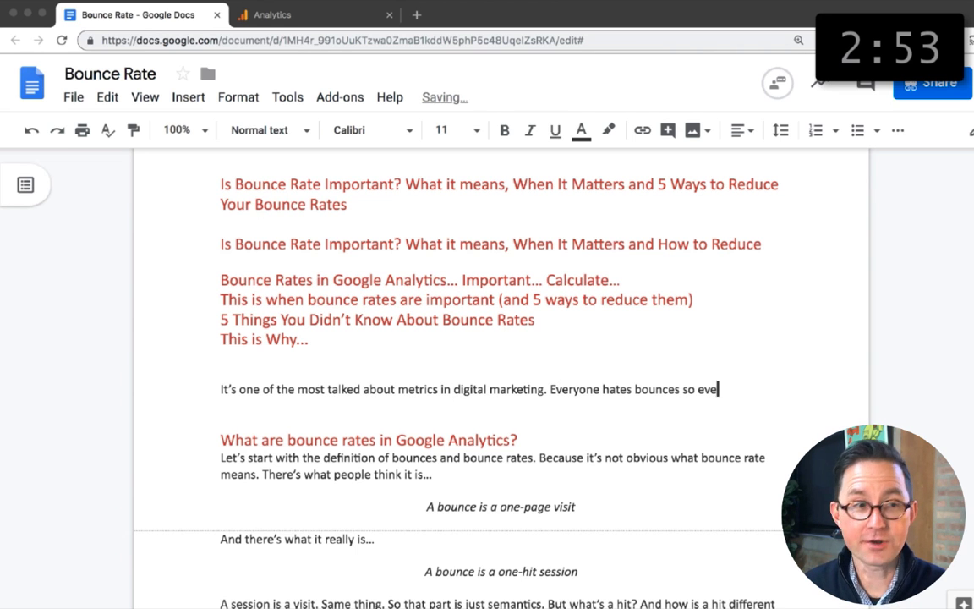
pyautogui.write('ryone wants to lower their bounce rate')
pyautogui.scroll(15, 499, 381)
pyautogui.scroll(-8, 499, 380)
pyautogui.scroll(20, 498, 380)
# Step: Replace "lower" with "reduce" in the opening paragraph's sentence about everyone's bounce rates
pyautogui.doubleClick(297, 429)
pyautogui.write('reduce their bounce rates.')
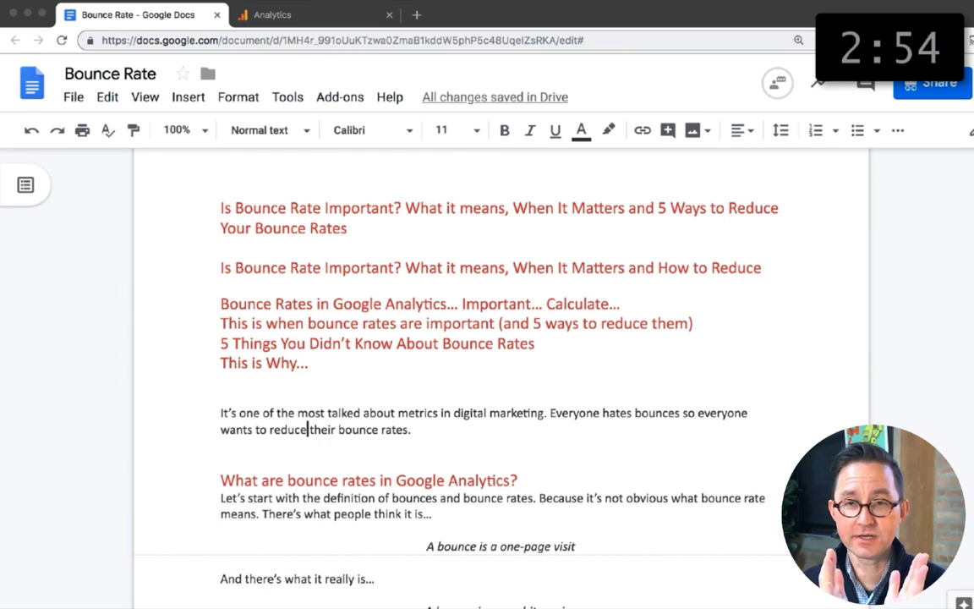
pyautogui.scroll(-3, 311, 400)
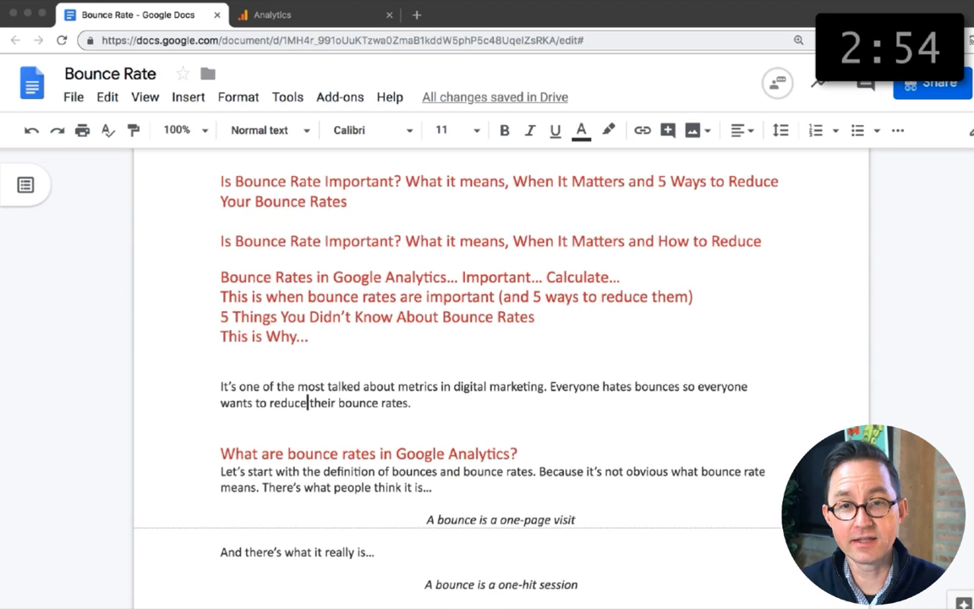
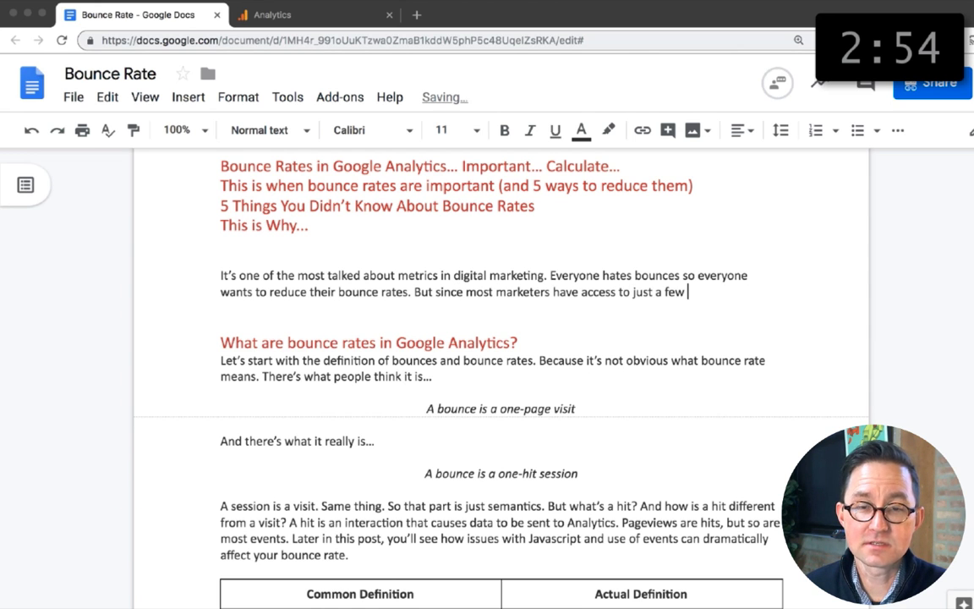
# Step: Finish the sentence "But since most marketers have access to just a few Analytics accounts, there isn't much to compare it to." and make it a separate paragraph
pyautogui.write('ts, there isn’t much to compare')
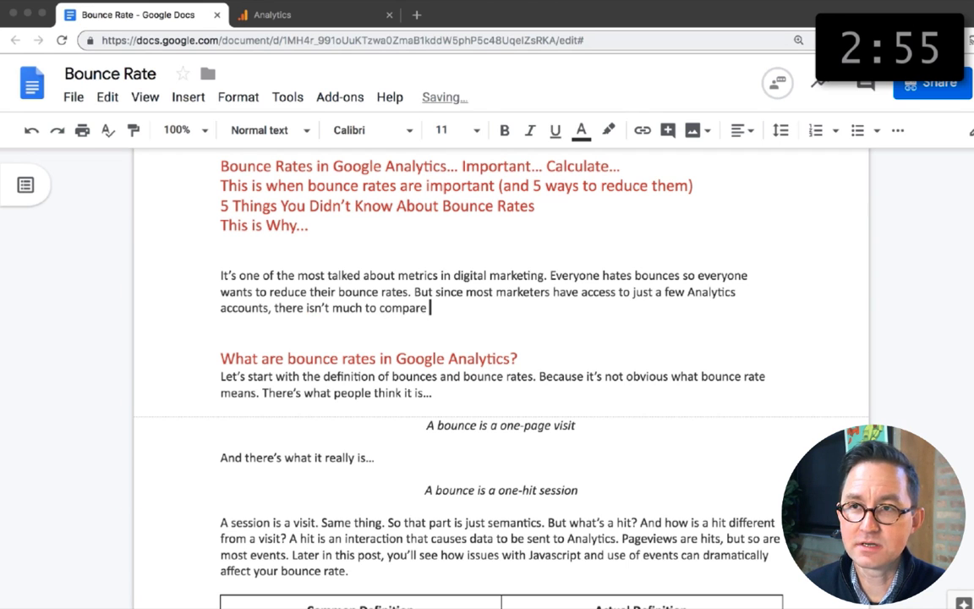
pyautogui.click(413, 292)
pyautogui.press('Return')
pyautogui.press('Return')
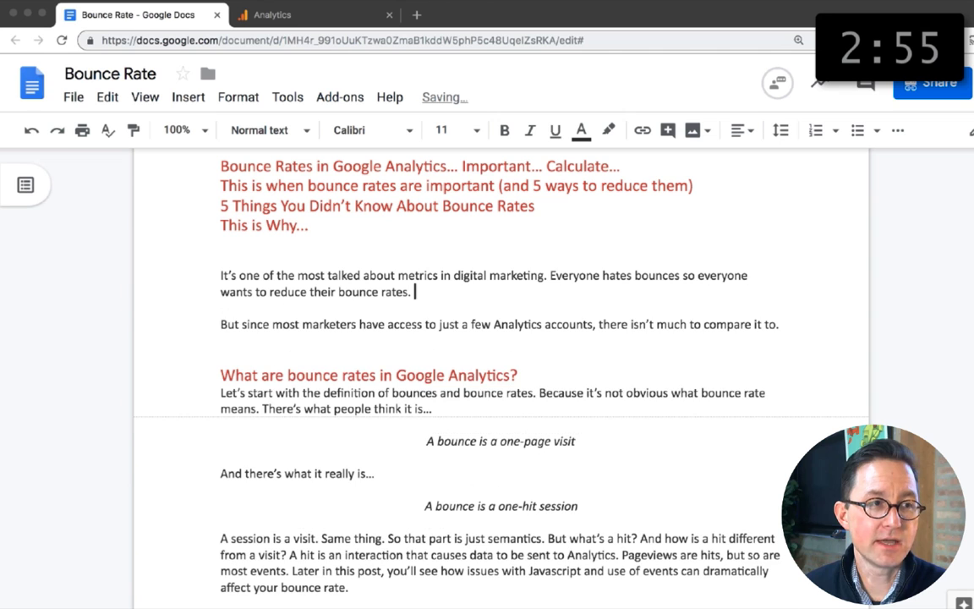
# Step: End the first opening paragraph with the italic sentence "Bounces are bad."
pyautogui.hotkey('alt', 'shift', 'Left')
pyautogui.hotkey('alt', 'shift', 'Left')
pyautogui.hotkey('alt', 'shift', 'Left')
pyautogui.press('super+i')
# Step: Add the italic question "Is mine high or low?" to the end of the second paragraph
pyautogui.click(779, 325)
pyautogui.write('Is mine high or low?')
pyautogui.hotkey('alt', 'shift', 'Left')
pyautogui.hotkey('alt', 'shift', 'Left')
pyautogui.hotkey('alt', 'shift', 'Left')
pyautogui.hotkey('alt', 'shift', 'Left')
pyautogui.hotkey('alt', 'shift', 'Left')
pyautogui.press('super+i')
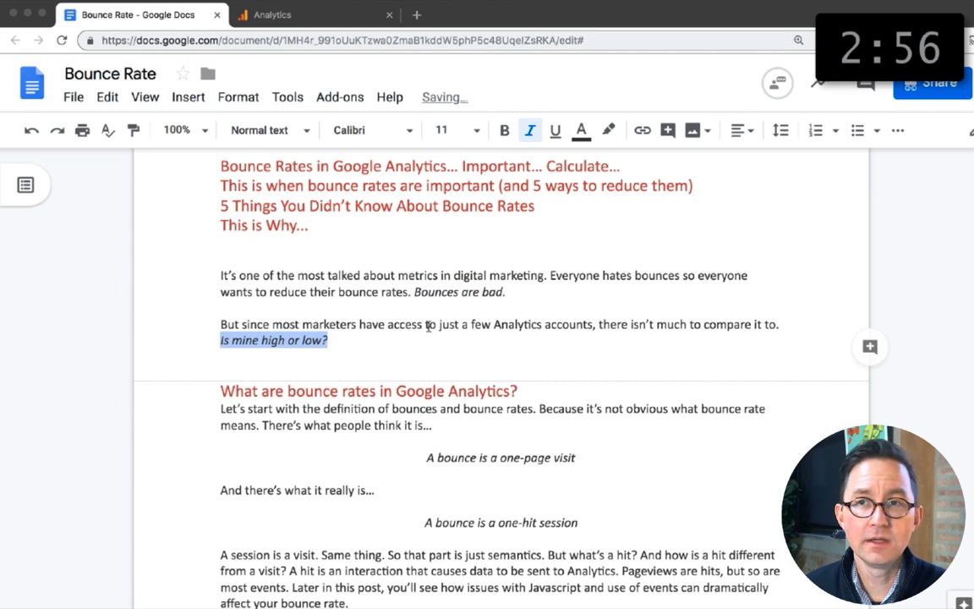
# Step: Replace "a few Analytics accounts" with "one Analytics account" and start a third paragraph with "So here's a look at the bounce."
pyautogui.moveTo(462, 325); pyautogui.dragTo(592, 324)
pyautogui.write('one Analytics account')
pyautogui.click(317, 340)
pyautogui.press('Return')
pyautogui.press('Return')
pyautogui.write("So here's a look at the bounce. We’ll explain what it really means, w")
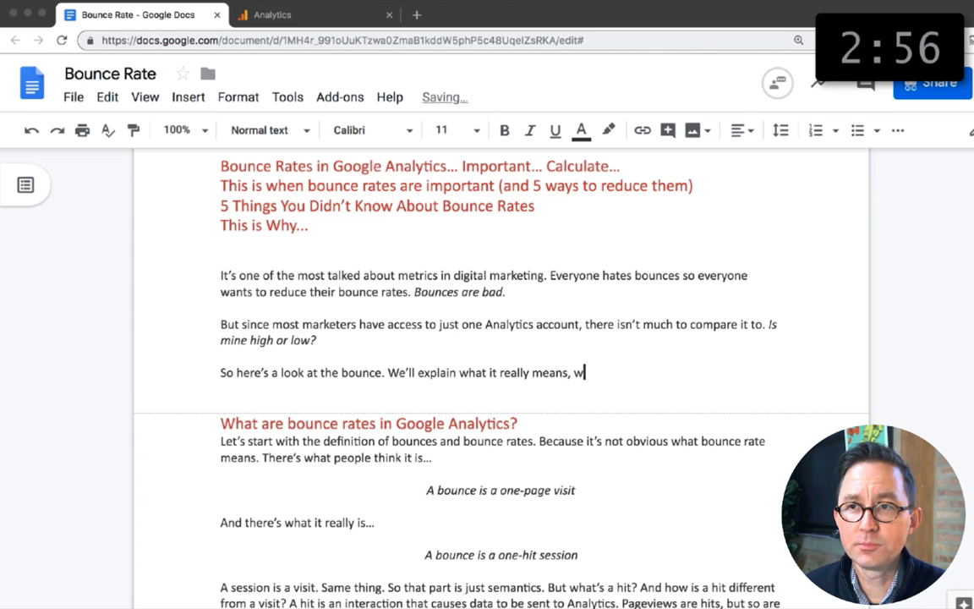
pyautogui.write("We'll explain what it really means, why it's")
# Step: Continue the third paragraph with "We'll explain what it really means and how it's calculated. When it really matters"
pyautogui.press('BackSpace')
pyautogui.press('BackSpace')
pyautogui.press('BackSpace')
pyautogui.press('BackSpace')
pyautogui.press('BackSpace')
pyautogui.press('BackSpace')
pyautogui.press('BackSpace')
pyautogui.press('BackSpace')
pyautogui.press('BackSpace')
pyautogui.write("how it's calculated, when it's")
pyautogui.press('BackSpace')
pyautogui.press('BackSpace')
pyautogui.write("matters (and when it's way off)")
pyautogui.press('BackSpace')
pyautogui.press('BackSpace')
pyautogui.press('BackSpace')
pyautogui.press('BackSpace')
pyautogui.press('BackSpace')
pyautogui.press('BackSpace')
pyautogui.press('BackSpace')
pyautogui.press('BackSpace')
pyautogui.press('BackSpace')
pyautogui.press('BackSpace')
pyautogui.press('BackSpace')
pyautogui.press('BackSpace')
pyautogui.press('BackSpace')
pyautogui.press('BackSpace')
pyautogui.press('BackSpace')
pyautogui.press('BackSpace')
pyautogui.press('BackSpace')
pyautogui.press('BackSpace')
pyautogui.press('BackSpace')
pyautogui.press('BackSpace')
pyautogui.write("and how it's calculated. When it really matter")
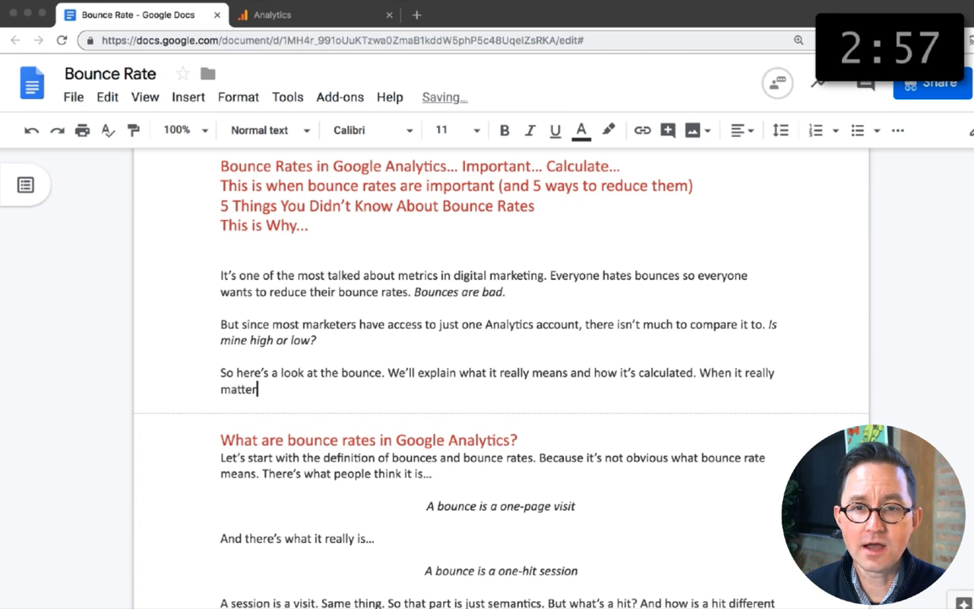
pyautogui.write('s and when it’s way off. And finally, yes, we’ll share a list of ways you can lower your bounce rate. Because that’s never a bad thing.')
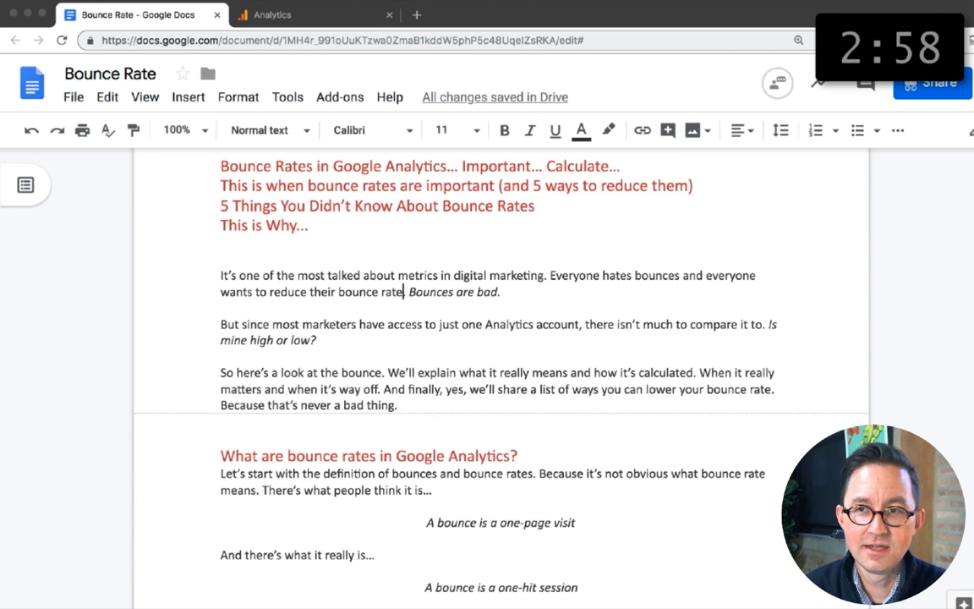
pyautogui.write('Because b')
# Step: Change the italic sentence to "Because bounces are bad." and reword the third paragraph to "When it matters most" and "And finally, we'll share"
pyautogui.click(317, 340)
pyautogui.scroll(-2, 543, 272)
pyautogui.click(259, 276)
pyautogui.write('most')
pyautogui.click(498, 275)
pyautogui.write('at the endfinally,')
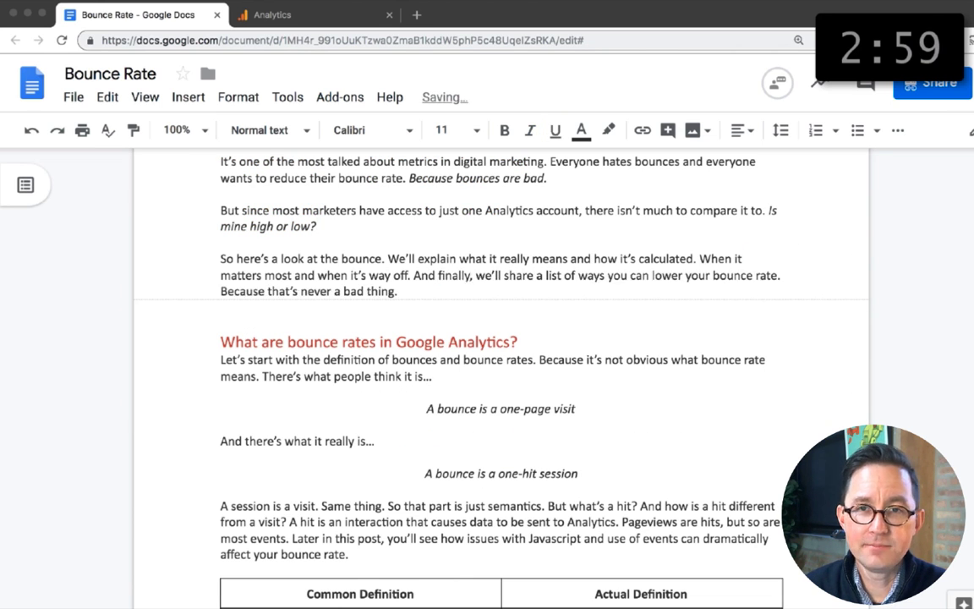
# Step: Delete leftover lines and text fragments in the sections below the introduction
pyautogui.scroll(-1, 501, 372)
pyautogui.scroll(5, 500, 372)
pyautogui.scroll(-1, 646, 309)
pyautogui.tripleClick(646, 310)
pyautogui.press('BackSpace')
pyautogui.click(311, 363)
pyautogui.press('BackSpace')
pyautogui.press('BackSpace')
pyautogui.press('BackSpace')
pyautogui.press('BackSpace')
pyautogui.press('BackSpace')
pyautogui.press('BackSpace')
pyautogui.press('BackSpace')
pyautogui.press('BackSpace')
pyautogui.press('BackSpace')
pyautogui.press('BackSpace')
pyautogui.press('BackSpace')
pyautogui.press('BackSpace')
pyautogui.press('BackSpace')
pyautogui.press('BackSpace')
pyautogui.press('BackSpace')
pyautogui.press('BackSpace')
pyautogui.moveTo(535, 333); pyautogui.dragTo(220, 314)
pyautogui.press('BackSpace')
# Step: Read through the draft's sections on when bounce rates matter and what a good bounce rate is
pyautogui.scroll(2, 396, 335)
pyautogui.click(237, 377)
pyautogui.scroll(-1, 395, 335)
pyautogui.click(396, 334)
pyautogui.scroll(-3, 395, 335)
pyautogui.scroll(1, 536, 286)
pyautogui.scroll(-20, 536, 286)
pyautogui.scroll(15, 535, 285)
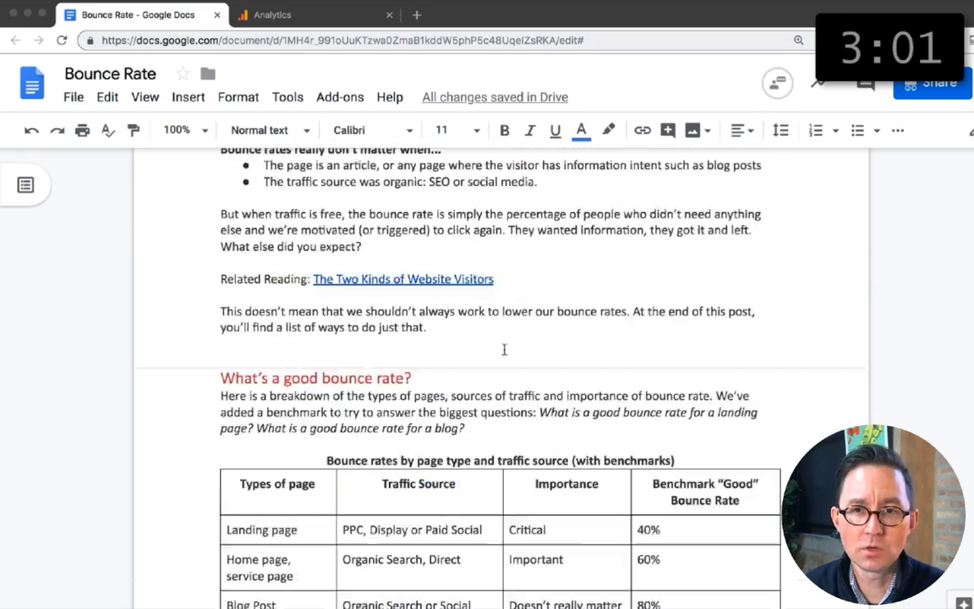
pyautogui.scroll(15, 505, 349)
pyautogui.scroll(-2, 505, 349)
# Step: Select the article's text through the final link and check its word count
pyautogui.click(222, 297)
pyautogui.scroll(-4, 222, 297)
pyautogui.scroll(-20, 221, 297)
pyautogui.keyDown('shift'); pyautogui.click(618, 214); pyautogui.keyUp('shift')
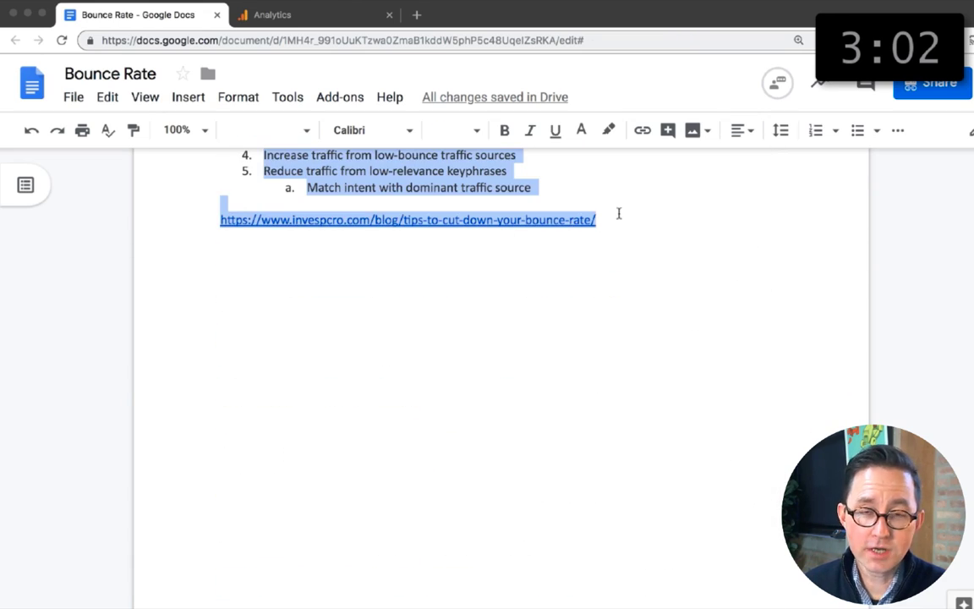
pyautogui.click(247, 100)
pyautogui.moveTo(285, 100)
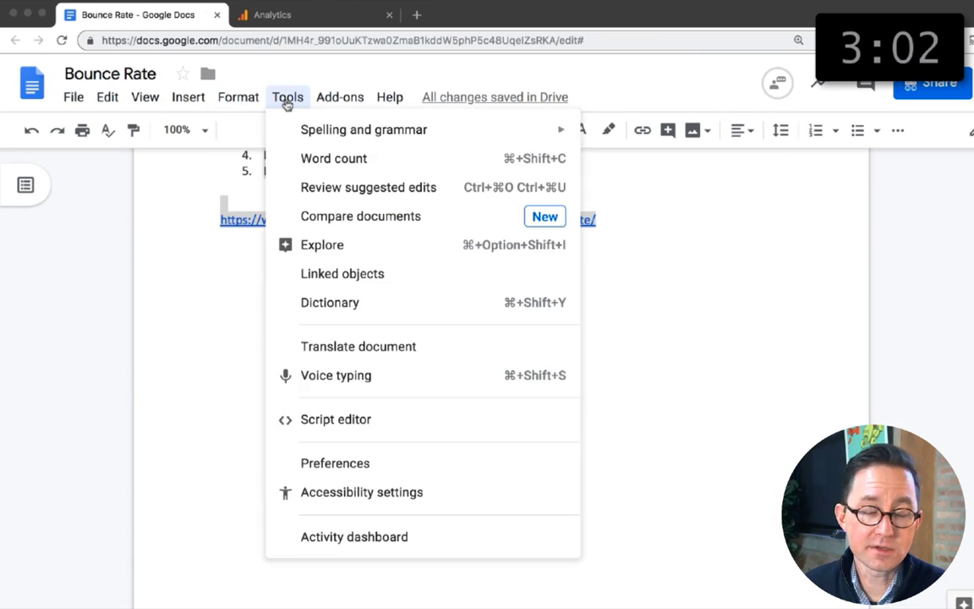
pyautogui.click(335, 161)
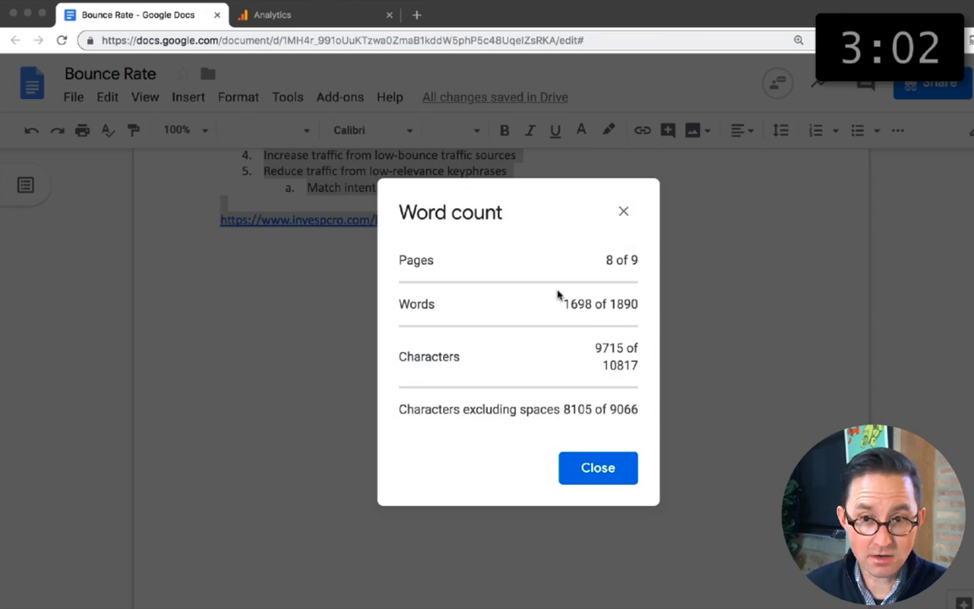
pyautogui.click(625, 219)
pyautogui.click(624, 222)
# Step: Write below "How to reduce bounce rates": "Regardless of the number, the page, the traffic source, it's always good to lower your bounce rate."
pyautogui.scroll(3, 624, 221)
pyautogui.click(423, 328)
pyautogui.press('Return')
pyautogui.write('Regardl')
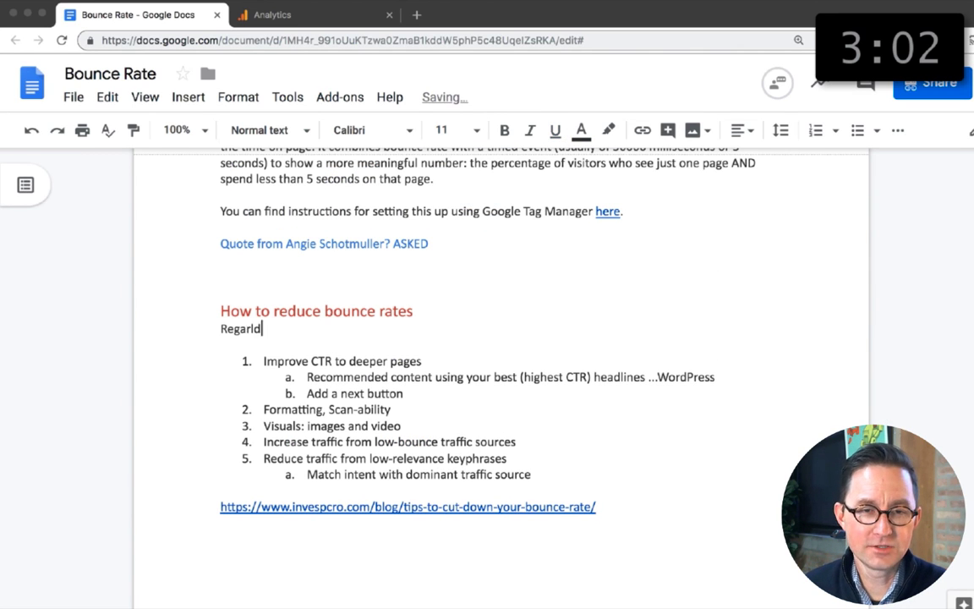
pyautogui.write('ess of the number, the page, the traffic source, it’s always good to lower your bounce rate.')
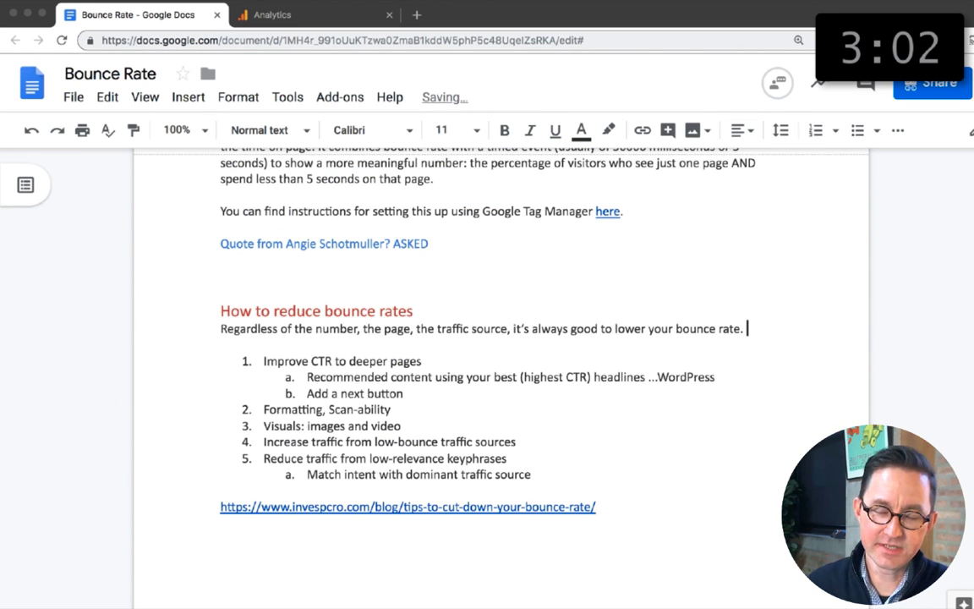
pyautogui.press('BackSpace')
pyautogui.press('BackSpace')
pyautogui.press('BackSpace')
pyautogui.press('BackSpace')
pyautogui.press('BackSpace')
pyautogui.press('BackSpace')
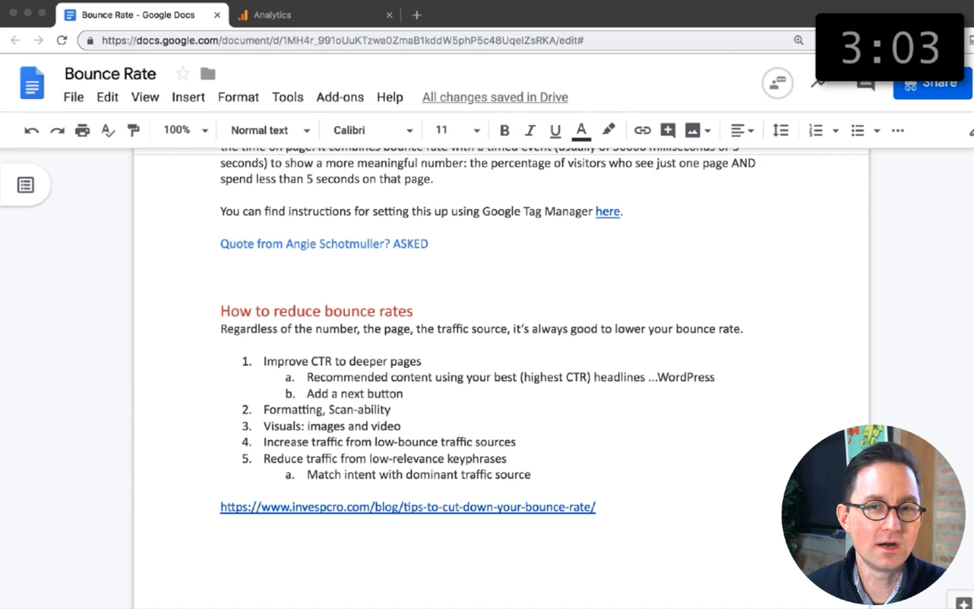
# Step: Continue the text with "So let's wrap with a list of five ways" and extend the heading with ": 5 ways to improve engagement"
pyautogui.write("So let's wra")
pyautogui.click(414, 312)
pyautogui.write(': 5 Ways to ')
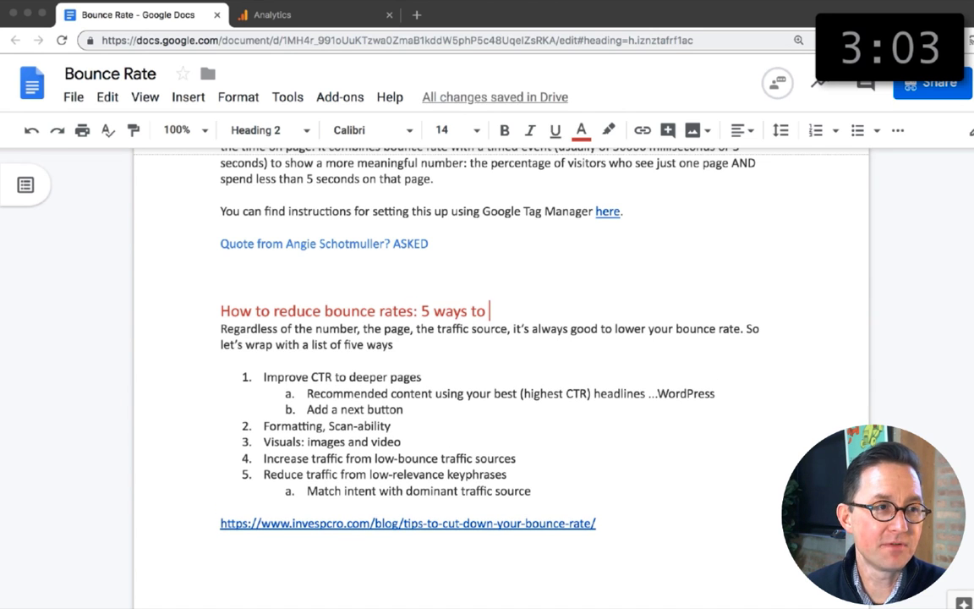
pyautogui.write('improve engagement')
# Step: Complete the sentence about the list of five ways with "to push that number down and bring engagement up"
pyautogui.click(409, 349)
pyautogui.write('up')
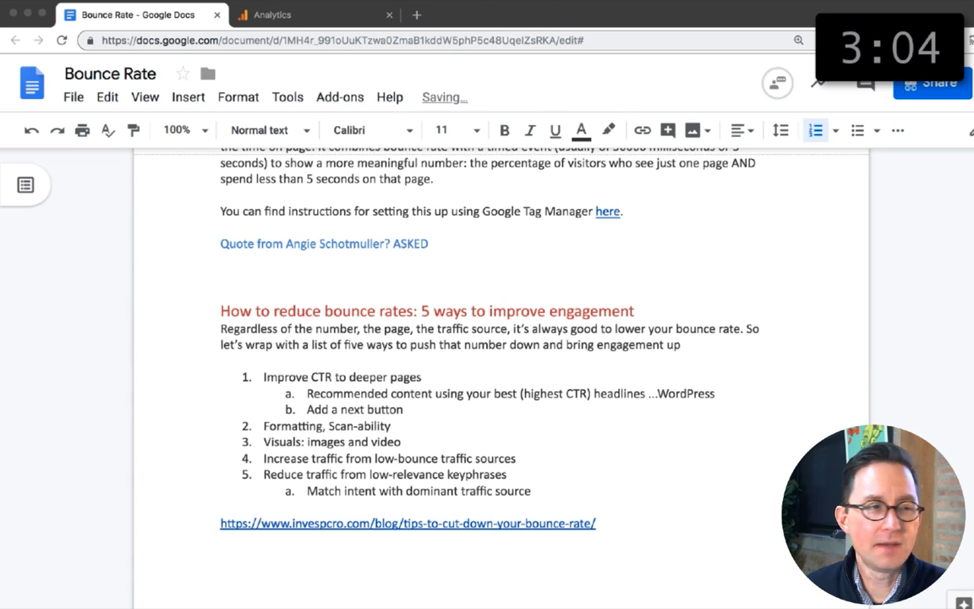
# Step: Turn the first list item into the bold subheading "1. Improve click through rate"
pyautogui.press('Return')
pyautogui.press('Return')
pyautogui.write('1. Improve click through rate')
pyautogui.press('super+b')
# Step: Write "Turn the question around and instead ask “how can I increase the click through rate to the next page?” That's really what you're trying to do."
pyautogui.click(221, 394)
pyautogui.write('Rather than th')
pyautogui.press('Return')
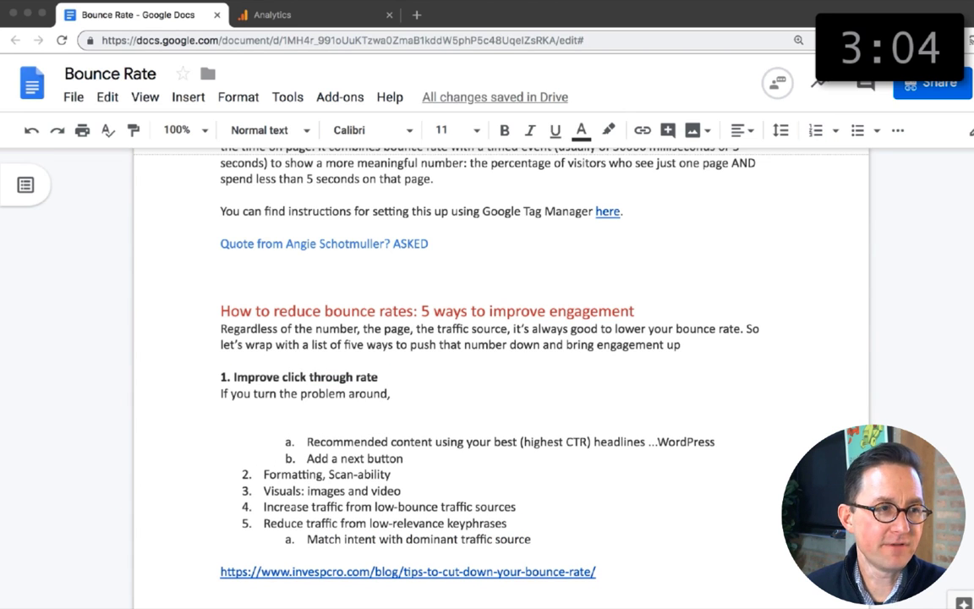
pyautogui.press('BackSpace')
pyautogui.press('BackSpace')
pyautogui.press('BackSpace')
pyautogui.press('BackSpace')
pyautogui.press('BackSpace')
pyautogui.press('BackSpace')
pyautogui.press('BackSpace')
pyautogui.press('BackSpace')
pyautogui.press('BackSpace')
pyautogui.press('BackSpace')
pyautogui.press('BackSpace')
pyautogui.press('BackSpace')
pyautogui.press('BackSpace')
pyautogui.press('BackSpace')
pyautogui.press('BackSpace')
pyautogui.press('BackSpace')
pyautogui.press('BackSpace')
pyautogui.press('BackSpace')
pyautogui.press('BackSpace')
pyautogui.press('BackSpace')
pyautogui.write('Turn the question around and instead ask “how can I increase the cl')
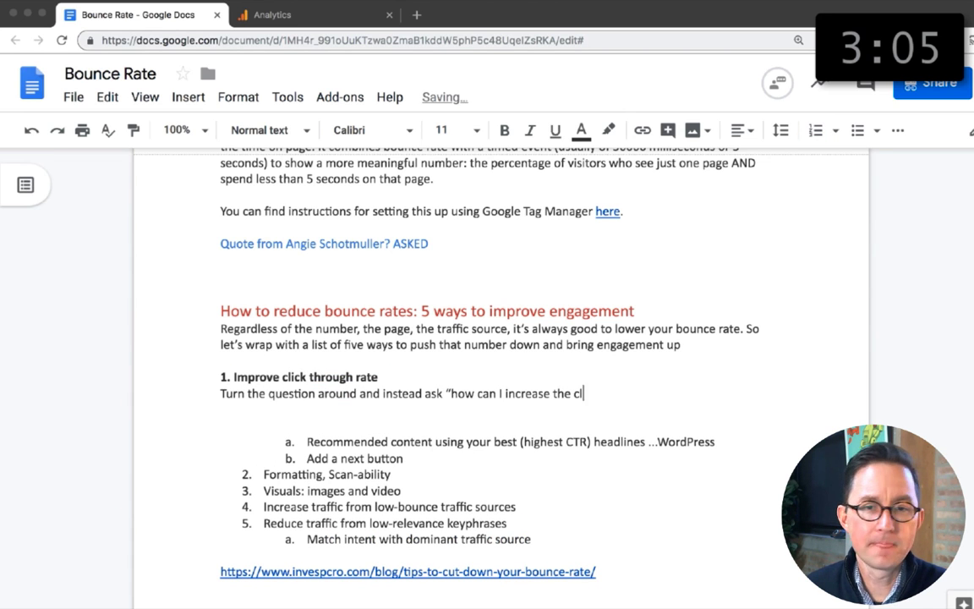
pyautogui.write('ick through rate to the next page?” That’s really what you’re trying to do.')
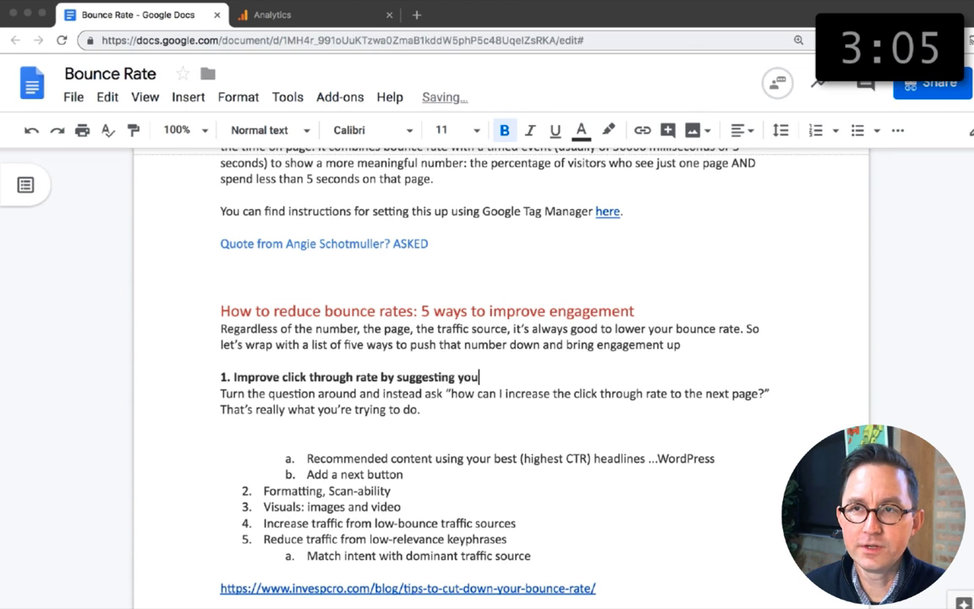
pyautogui.write(' headlines')
# Step: Add the paragraph "To reduce the bounce rate of an article, add your highest CTR headline as a call to action for suggested reading."
pyautogui.click(222, 425)
pyautogui.press('Return')
pyautogui.write('To reduce the bounce rate of an article, use the ')
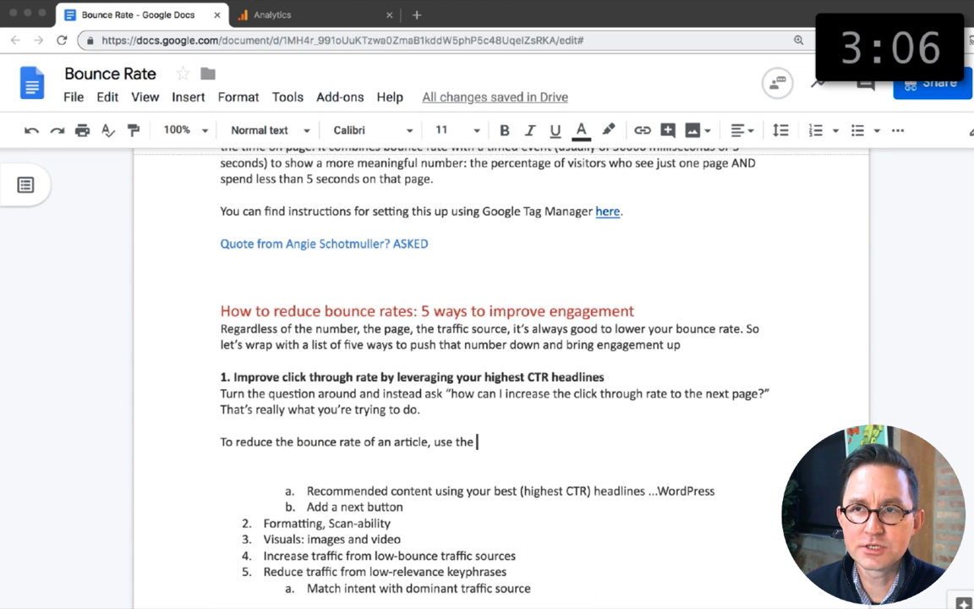
pyautogui.write('ading. ')
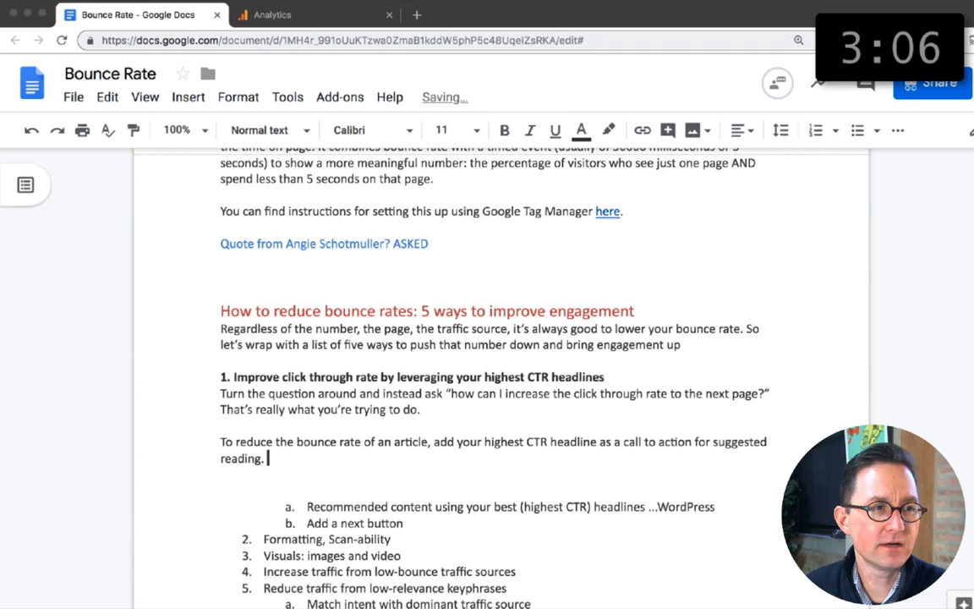
pyautogui.write('ite a few of these.')
pyautogui.moveTo(345, 458); pyautogui.dragTo(469, 458)
pyautogui.press('super+k')
pyautogui.click(416, 16)
pyautogui.click(365, 39)
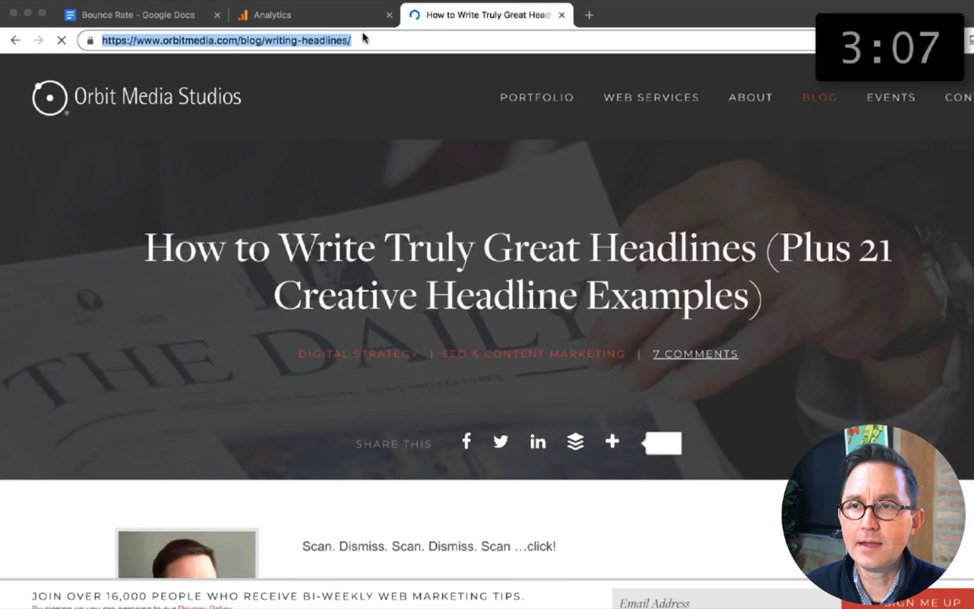
pyautogui.click(138, 15)
pyautogui.write('https://www.orbitmedia.com/blog/writing-headlines/')
pyautogui.write("And if you've promoted content in social media, you should have")
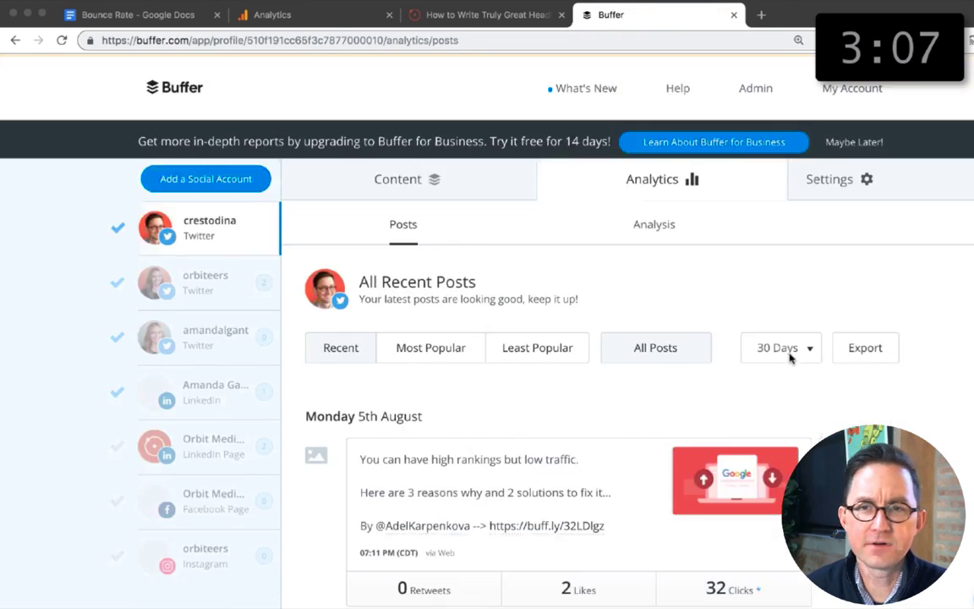
# Step: Switch to Buffer and look through the most popular posts of the past 30 days in the post analytics
pyautogui.scroll(-10, 970, 355)
pyautogui.scroll(-5, 971, 356)
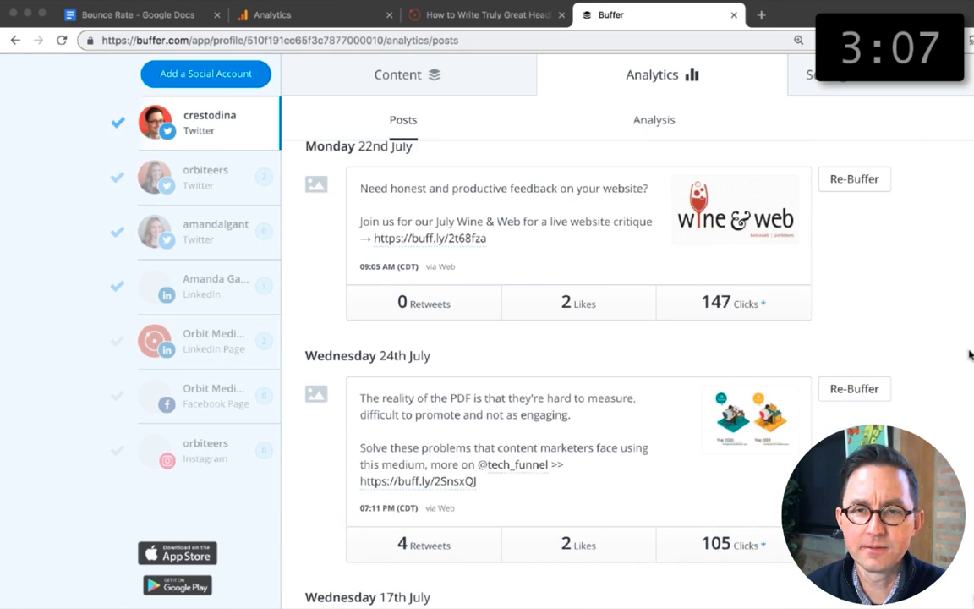
pyautogui.scroll(15, 970, 355)
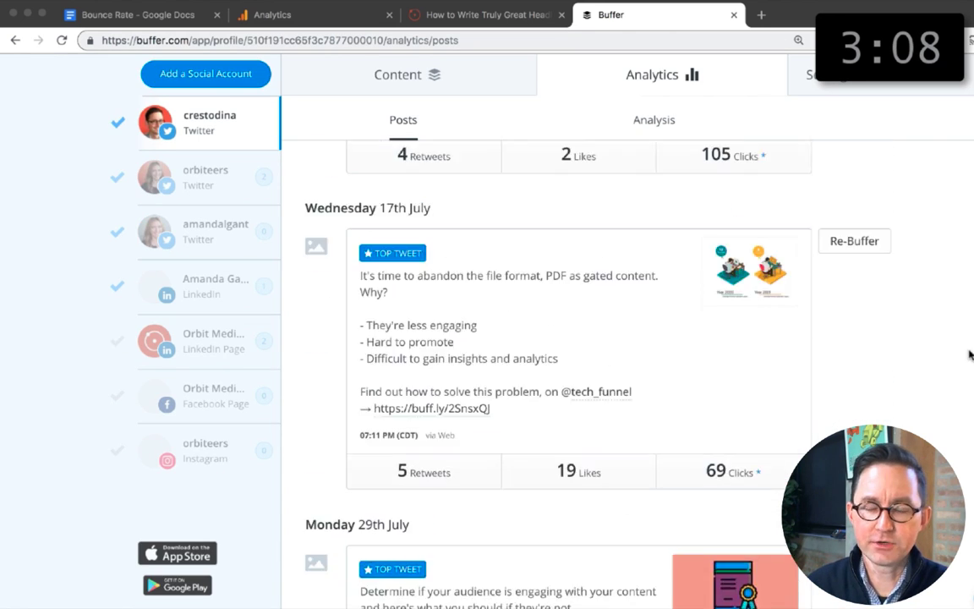
pyautogui.scroll(-2, 970, 355)
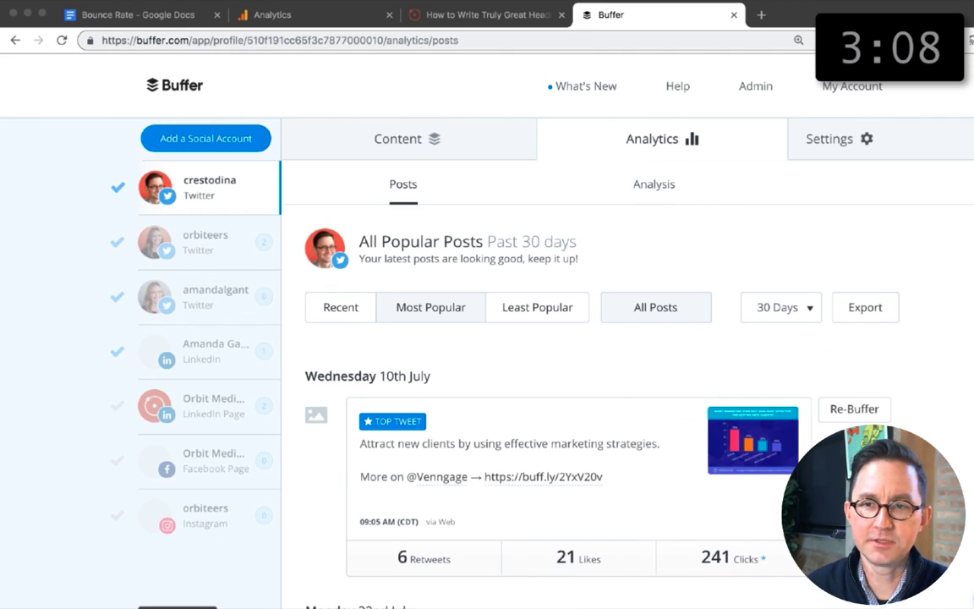
pyautogui.click(806, 308)
pyautogui.click(774, 135)
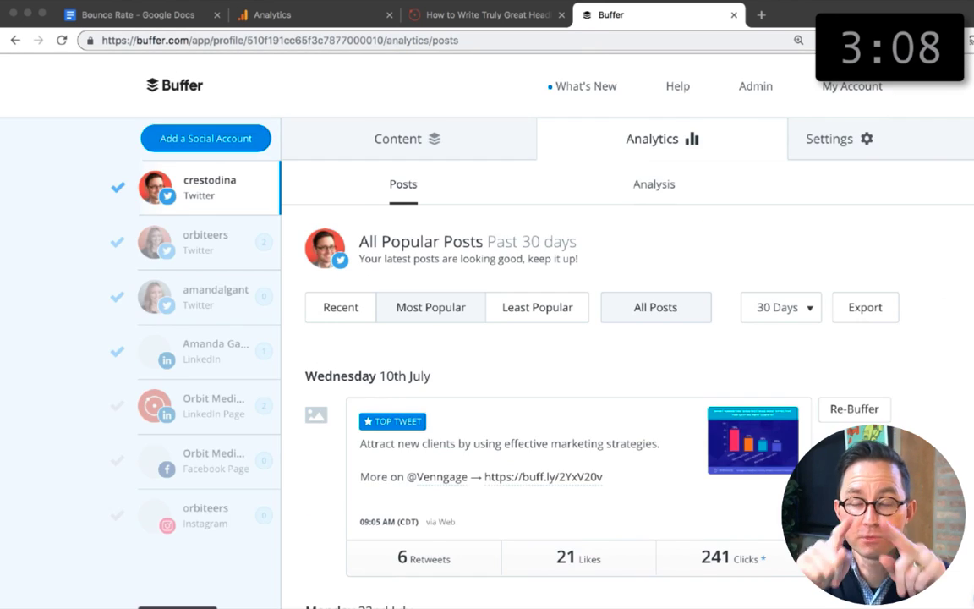
# Step: Capture the full Buffer popular posts page as an image and open the saved capture in Pixelmator
pyautogui.hotkey('alt', 'shift', 'p')
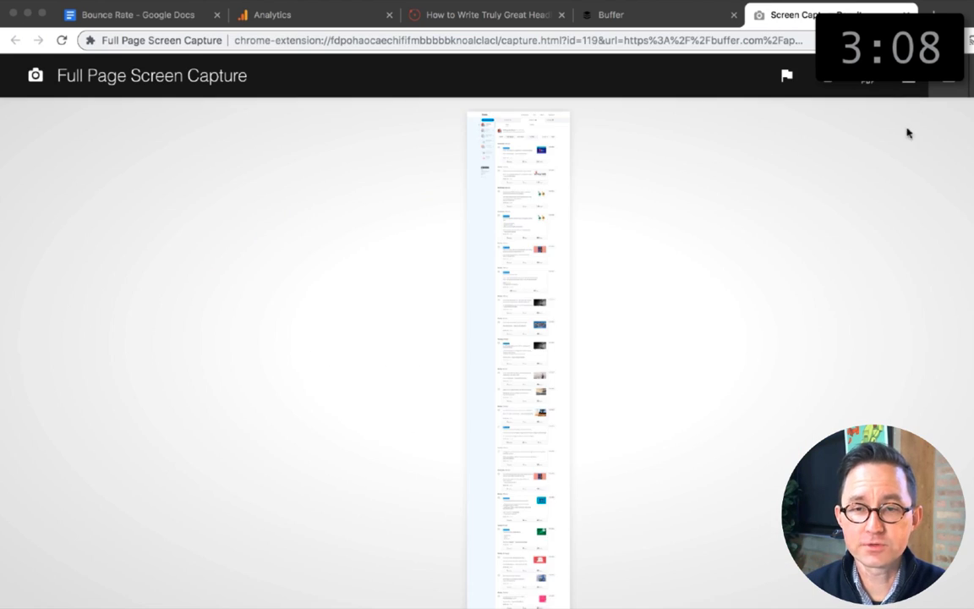
pyautogui.click(863, 77)
pyautogui.click(902, 14)
pyautogui.click(948, 395)
pyautogui.moveTo(973, 372); pyautogui.dragTo(390, 605)
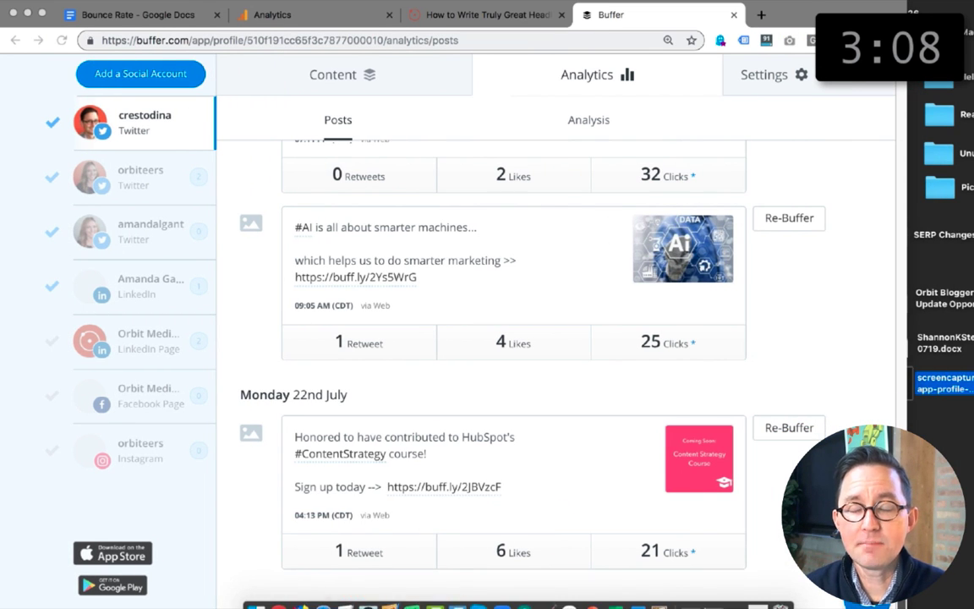
pyautogui.moveTo(907, 338); pyautogui.dragTo(973, 338)
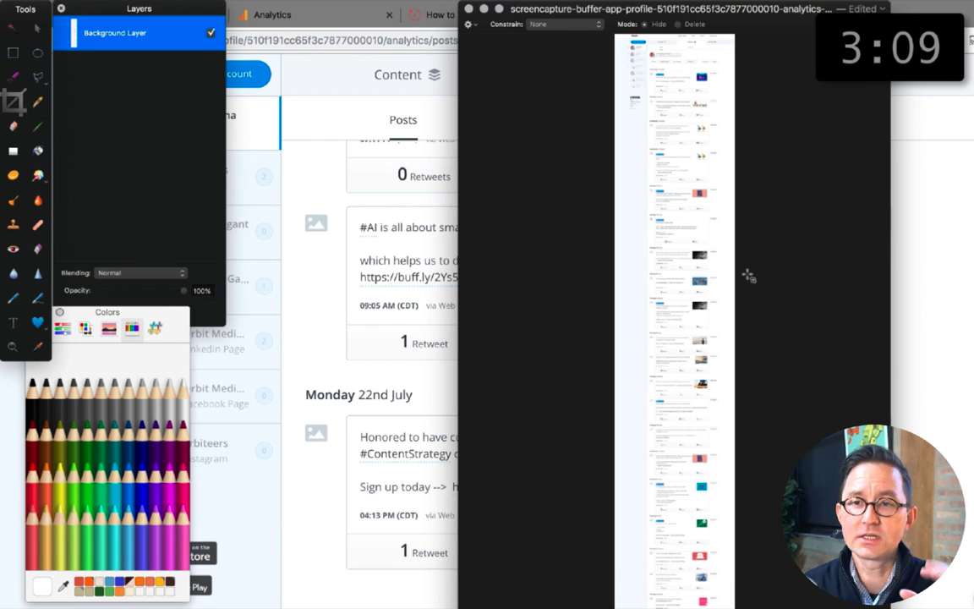
# Step: Crop the capture to the All Popular Posts header and the first five posts, leaving out the site navigation and account sidebar
pyautogui.moveTo(748, 276)
pyautogui.mouseDown()
pyautogui.moveTo(590, 38)
pyautogui.moveTo(787, 355)
pyautogui.moveTo(796, 388)
pyautogui.mouseUp()
pyautogui.press('Return')
pyautogui.press('Return')
pyautogui.press('super+plus')
pyautogui.press('super+plus')
pyautogui.press('super+plus')
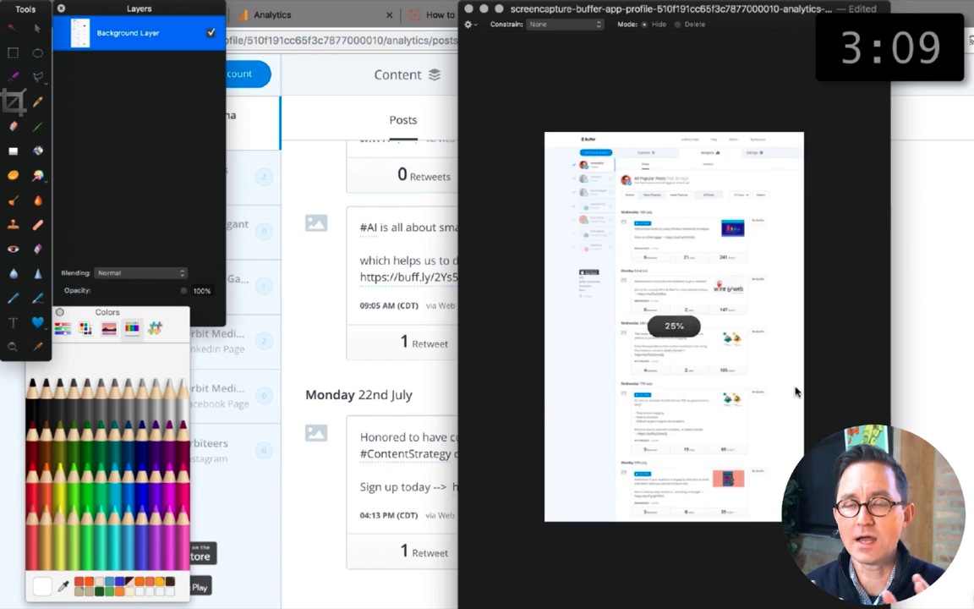
pyautogui.moveTo(598, 120); pyautogui.dragTo(798, 585)
pyautogui.press('Return')
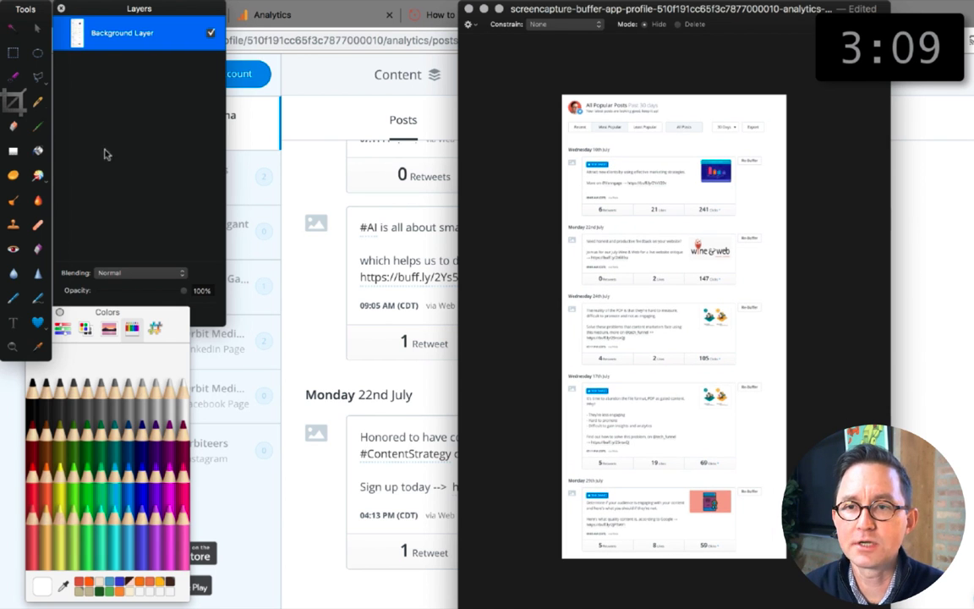
# Step: Move the posts from Wednesday 24th July downwards up over the Monday 22nd July post to cover it, and clear the selection
pyautogui.press('m')
pyautogui.press('v')
pyautogui.hotkey('shift', 'Up')
pyautogui.hotkey('shift', 'Up')
pyautogui.hotkey('shift', 'Up')
pyautogui.hotkey('shift', 'Up')
pyautogui.hotkey('shift', 'Up')
pyautogui.hotkey('shift', 'Up')
pyautogui.hotkey('shift', 'Up')
pyautogui.hotkey('shift', 'Up')
pyautogui.hotkey('shift', 'Up')
pyautogui.hotkey('shift', 'Up')
pyautogui.hotkey('shift', 'Up')
pyautogui.hotkey('shift', 'Up')
pyautogui.hotkey('shift', 'Up')
pyautogui.hotkey('shift', 'Up')
pyautogui.hotkey('shift', 'Up')
pyautogui.hotkey('shift', 'Up')
pyautogui.hotkey('shift', 'Up')
pyautogui.hotkey('shift', 'Up')
pyautogui.hotkey('shift', 'Up')
pyautogui.hotkey('shift', 'Up')
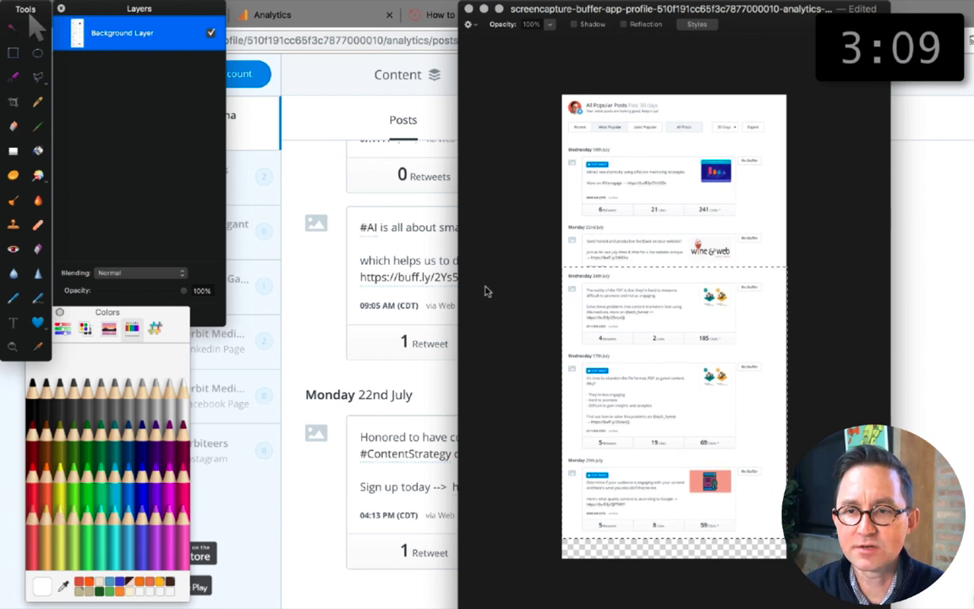
pyautogui.press('m')
pyautogui.press('super+d')
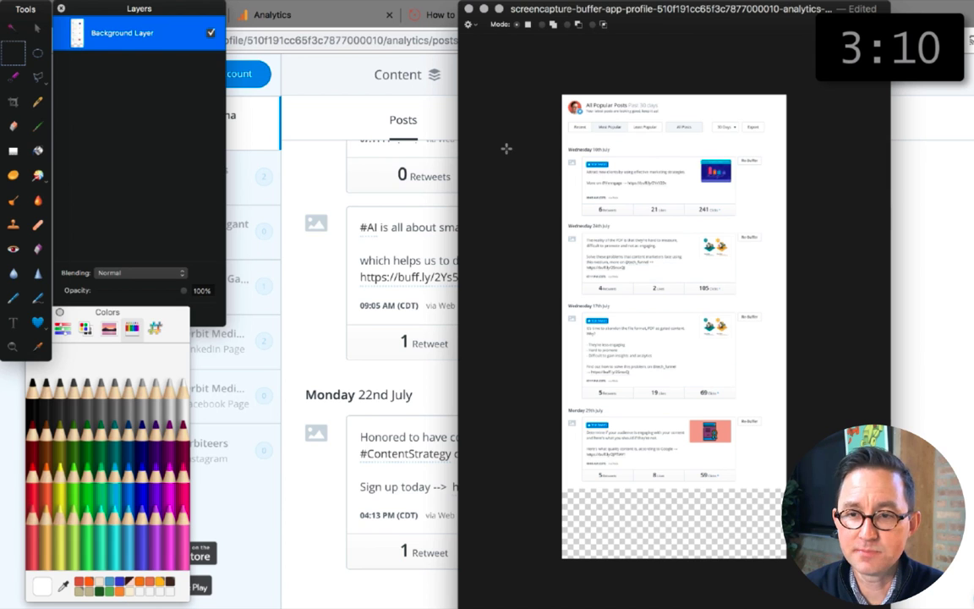
# Step: Crop off the empty strip below the last post and move all the posts up closer to the header's filter row
pyautogui.press('c')
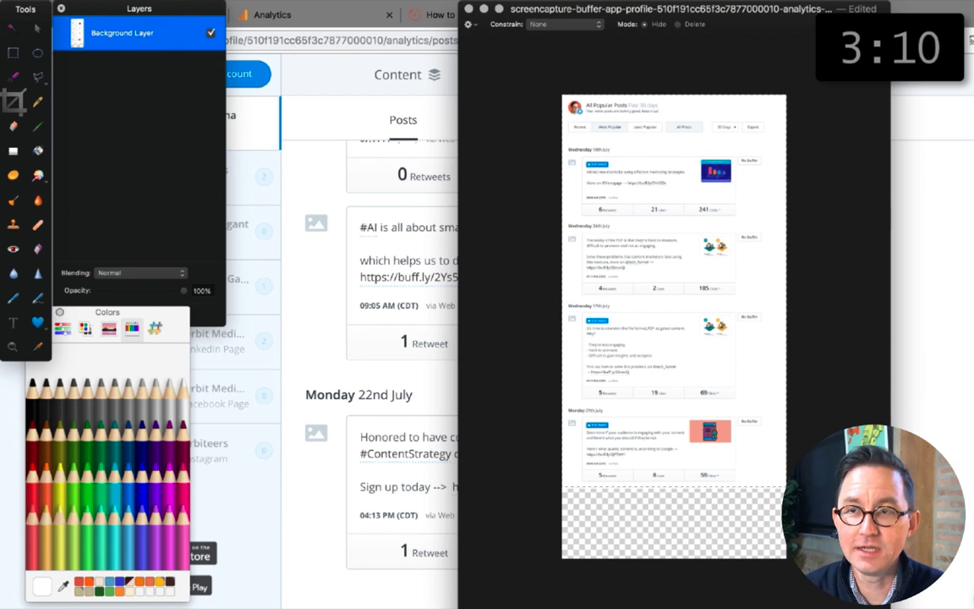
pyautogui.press('Return')
pyautogui.press('m')
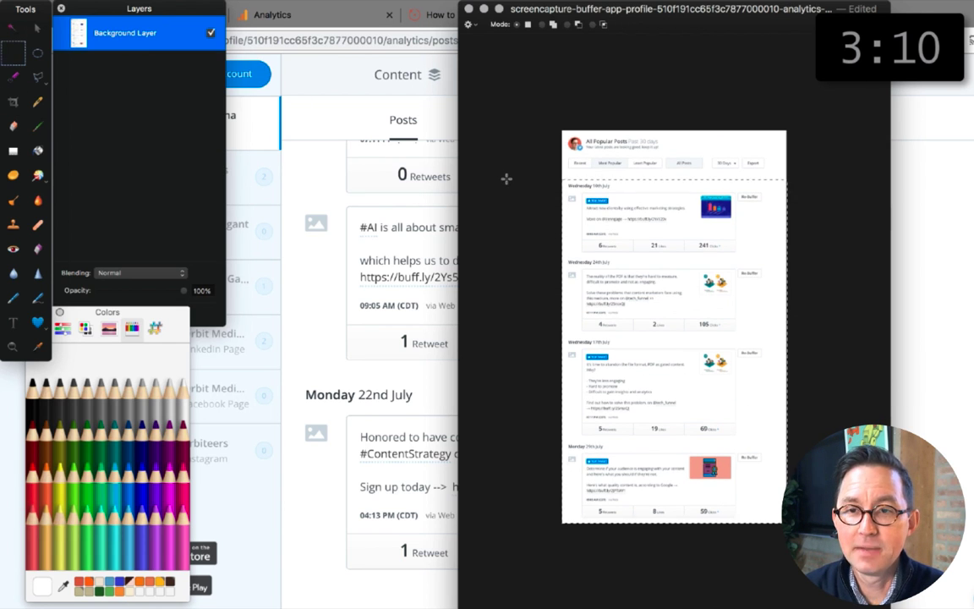
pyautogui.press('v')
pyautogui.hotkey('shift', 'Up')
pyautogui.hotkey('shift', 'Up')
pyautogui.hotkey('shift', 'Up')
pyautogui.hotkey('shift', 'Up')
pyautogui.press('super+d')
# Step: Nudge the posts from Wednesday 24th, Wednesday 17th and Monday 29th July up in turn to tighten the gaps above them
pyautogui.press('m')
pyautogui.press('v')
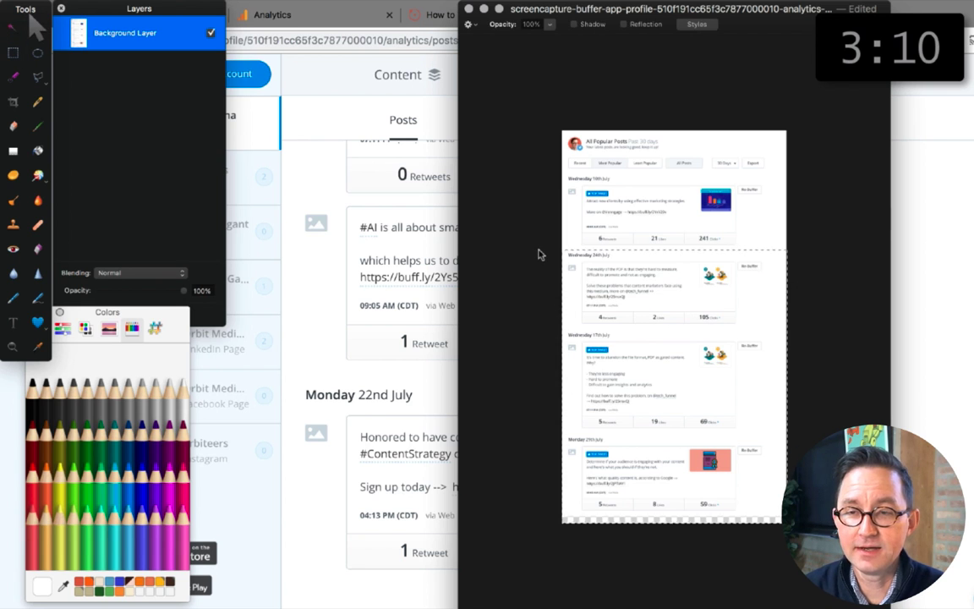
pyautogui.hotkey('shift', 'Up')
pyautogui.hotkey('shift', 'Up')
pyautogui.press('m')
pyautogui.moveTo(801, 536); pyautogui.dragTo(545, 326)
pyautogui.press('v')
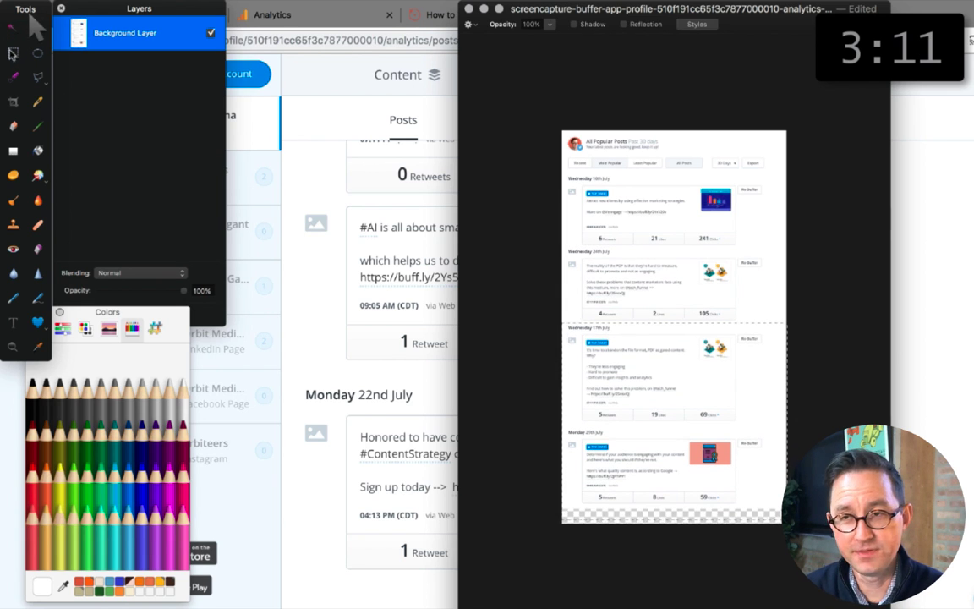
pyautogui.hotkey('shift', 'Up')
pyautogui.hotkey('shift', 'Up')
pyautogui.press('super+d')
# Step: Nudge everything below the All Popular Posts header up slightly and clear the selection
pyautogui.click(15, 56)
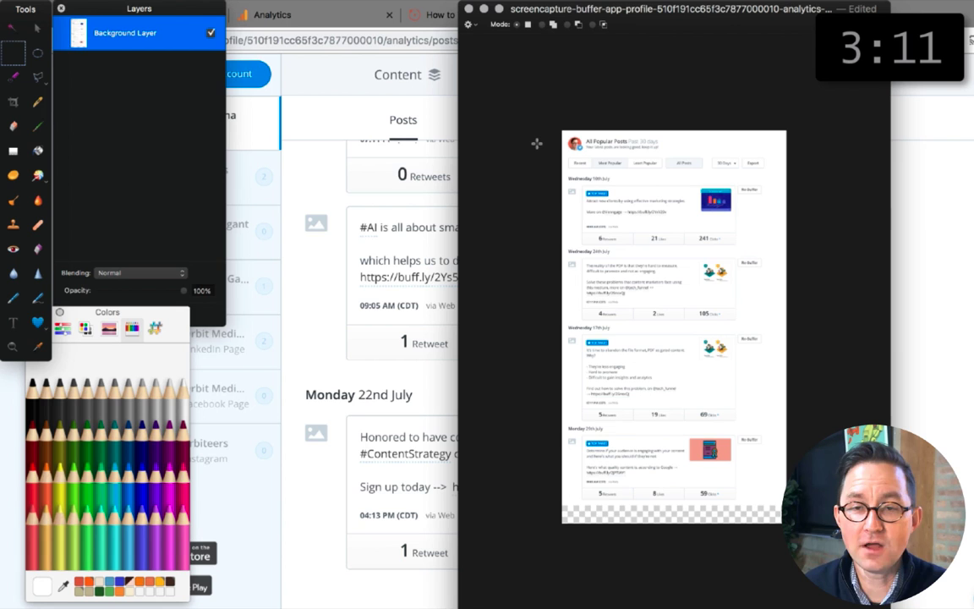
pyautogui.press('super+equal')
pyautogui.moveTo(569, 10); pyautogui.dragTo(412, 7)
pyautogui.moveTo(734, 602); pyautogui.dragTo(844, 607)
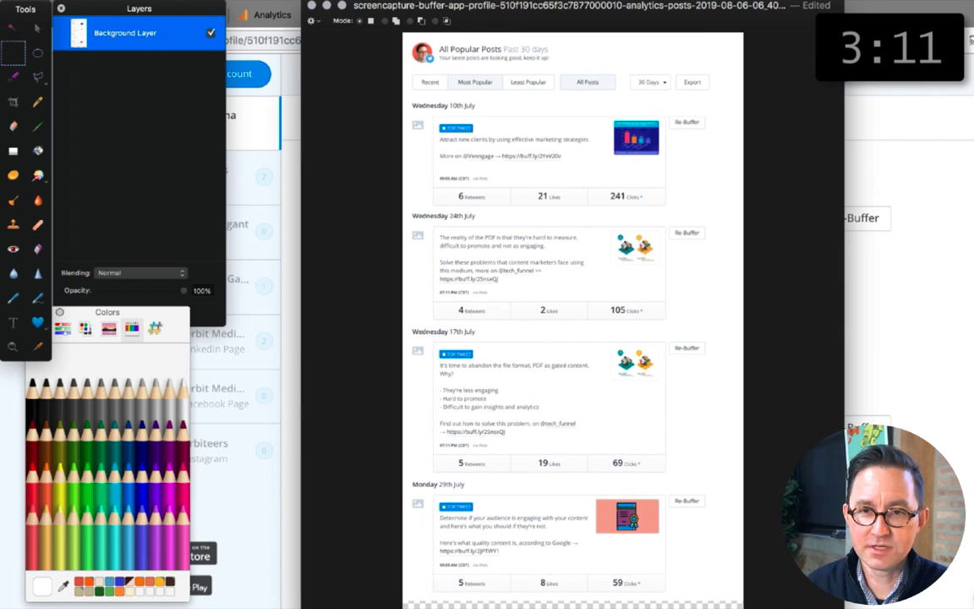
pyautogui.moveTo(664, 280); pyautogui.dragTo(754, 604)
pyautogui.click(37, 29)
pyautogui.hotkey('shift', 'Up')
pyautogui.hotkey('shift', 'Up')
pyautogui.press('super+d')
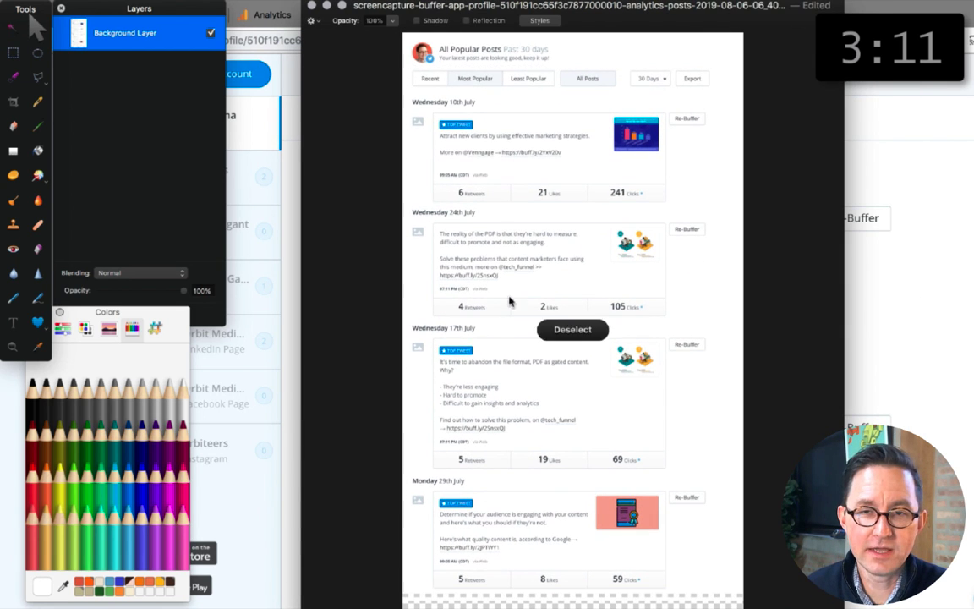
# Step: Capture the tidied posts image with Snagit, then extend the canvas with wide blank space beside it and a thin margin on the other edges
pyautogui.press('super+Tab')
pyautogui.click(725, 57)
pyautogui.moveTo(404, 38); pyautogui.dragTo(742, 591)
pyautogui.moveTo(543, 287); pyautogui.dragTo(761, 326)
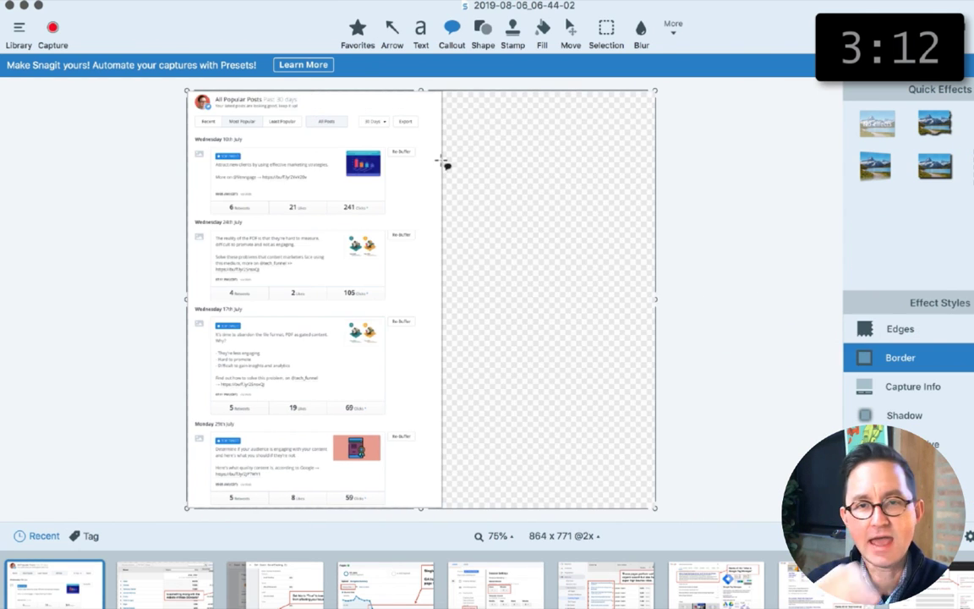
pyautogui.moveTo(421, 90); pyautogui.dragTo(421, 88)
pyautogui.moveTo(188, 298); pyautogui.dragTo(183, 297)
pyautogui.moveTo(427, 507); pyautogui.dragTo(427, 511)
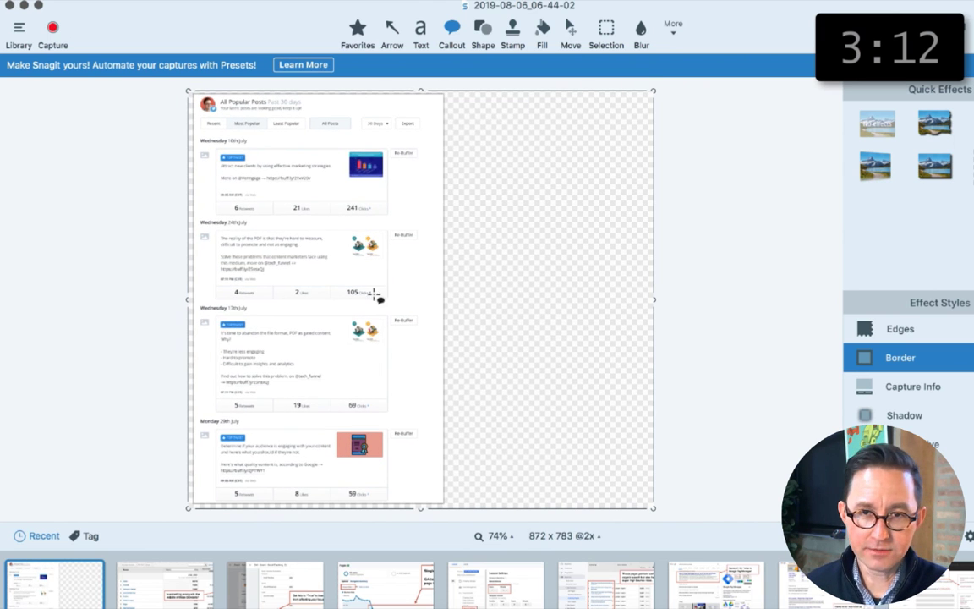
# Step: Add a callout beside the posts reading "These were the headlines with the highest click through rates on Twitter" and widen the canvas
pyautogui.moveTo(435, 150); pyautogui.dragTo(631, 216)
pyautogui.write('These were th')
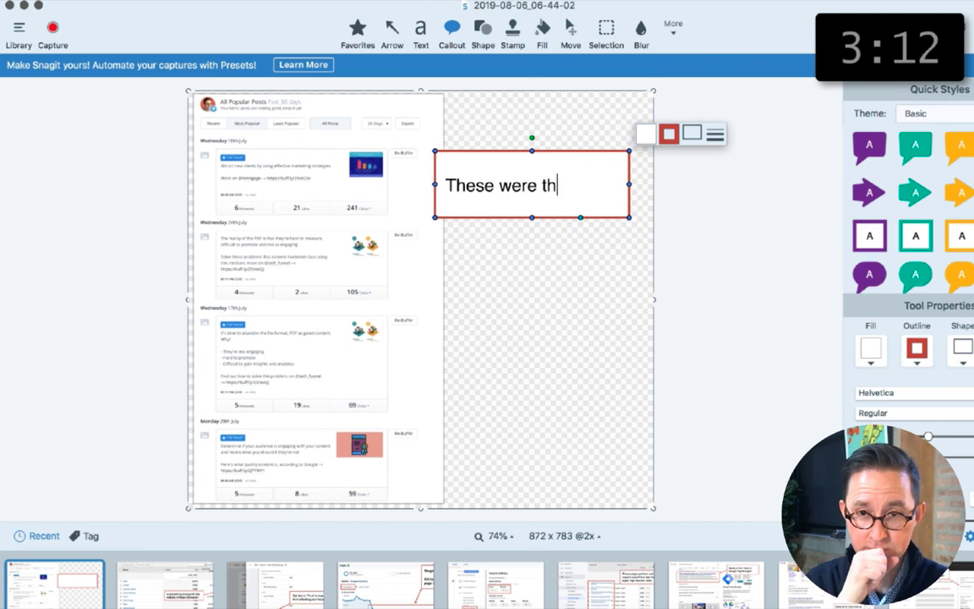
pyautogui.write('e headlines with the highest click through rates on Twitter')
pyautogui.moveTo(653, 299); pyautogui.dragTo(699, 300)
# Step: Circle the click counts of all four posts with red ellipses
pyautogui.click(485, 32)
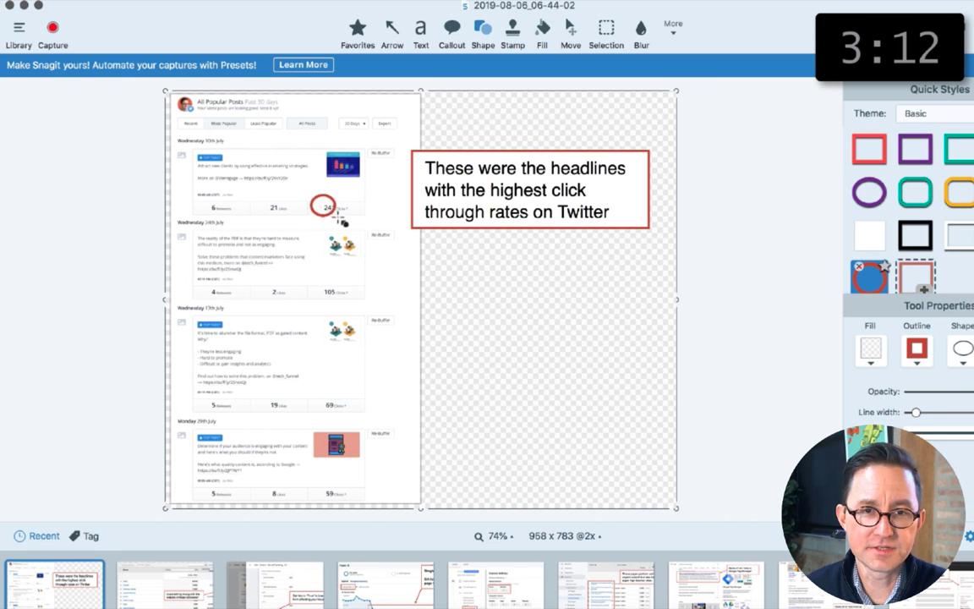
pyautogui.moveTo(311, 281); pyautogui.dragTo(355, 303)
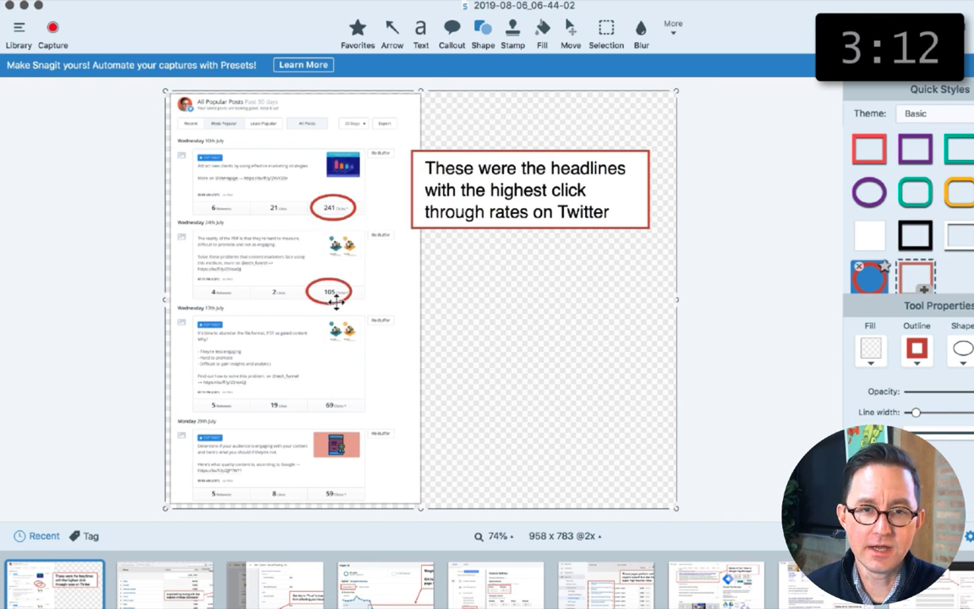
pyautogui.moveTo(311, 392)
pyautogui.mouseDown()
pyautogui.moveTo(354, 416)
pyautogui.moveTo(345, 503)
pyautogui.mouseUp()
pyautogui.press('super+v')
# Step: Widen the canvas further and extend the callout sentence with "over the last 30 days"
pyautogui.moveTo(676, 298); pyautogui.dragTo(728, 296)
pyautogui.click(591, 211)
pyautogui.write('over the last 30 days')
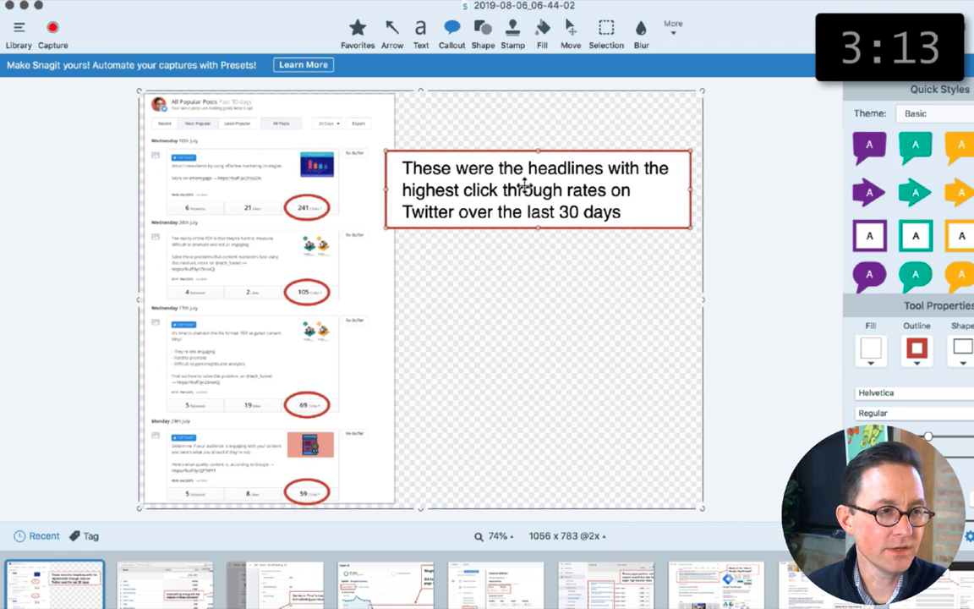
# Step: In the callout, drop "over the last 30 days" and add "Adding these as "related reading" to articles will increase CTR …and therefore lower the bounce rate"
pyautogui.doubleClick(525, 186)
pyautogui.press('Return')
pyautogui.press('Return')
pyautogui.write('Adding them to articles will increase CTR')
pyautogui.press('Return')
pyautogui.write('...and therefore lower the bounce rate')
pyautogui.moveTo(703, 299); pyautogui.dragTo(751, 299)
pyautogui.doubleClick(463, 254)
pyautogui.write('these as " to articles will')
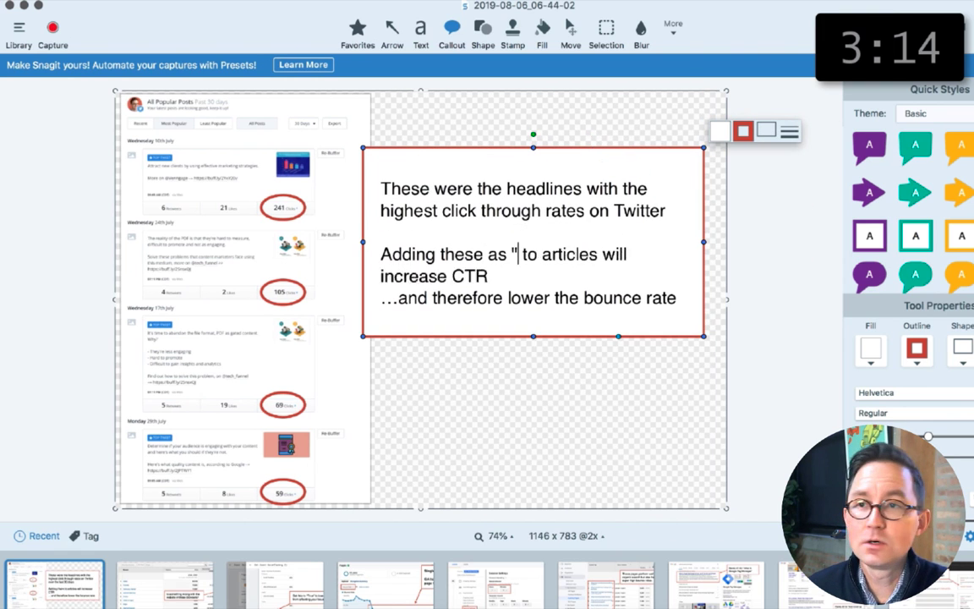
pyautogui.write('related reading"')
# Step: Reword the callout's opening to "These headlines had the highest click through rates on social media"
pyautogui.moveTo(434, 189); pyautogui.dragTo(509, 190)
pyautogui.press('BackSpace')
pyautogui.doubleClick(519, 199)
pyautogui.write('had')
pyautogui.doubleClick(541, 220)
pyautogui.write('social media')
pyautogui.moveTo(517, 260); pyautogui.dragTo(550, 308)
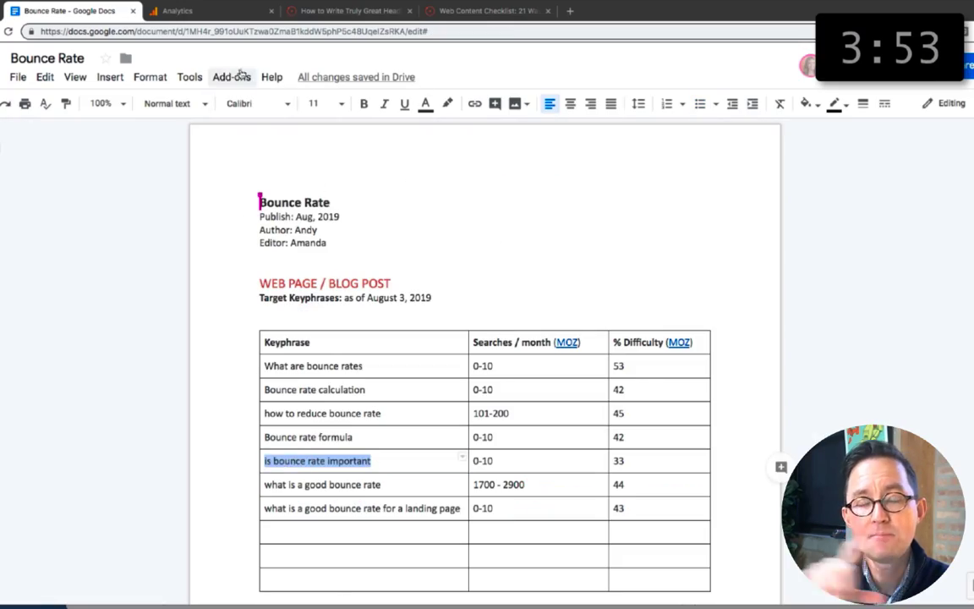
# Step: Copy the article text from the Bounce Rate document into a new blank Google Docs document
pyautogui.scroll(-20, 334, 518)
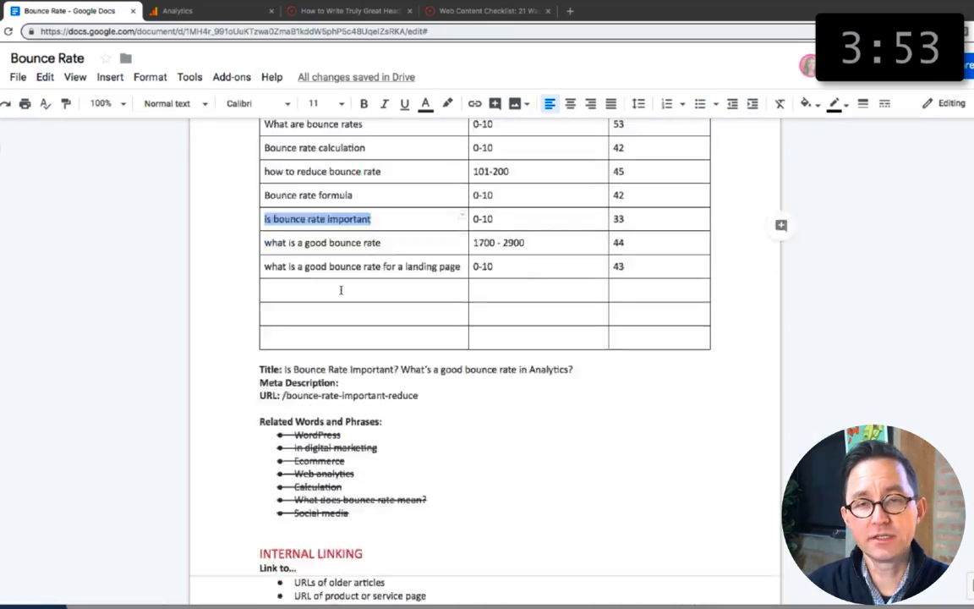
pyautogui.scroll(5, 334, 518)
pyautogui.hotkey('ctrl', 'a')
pyautogui.click(570, 11)
pyautogui.write('docs.new')
pyautogui.press('Return')
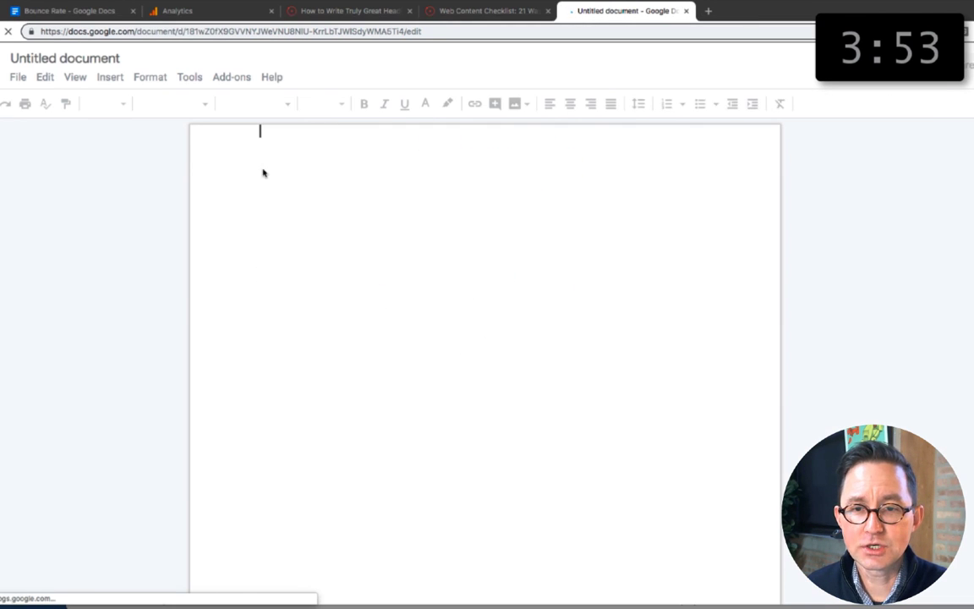
pyautogui.hotkey('ctrl', 'v')
pyautogui.scroll(20, 352, 252)
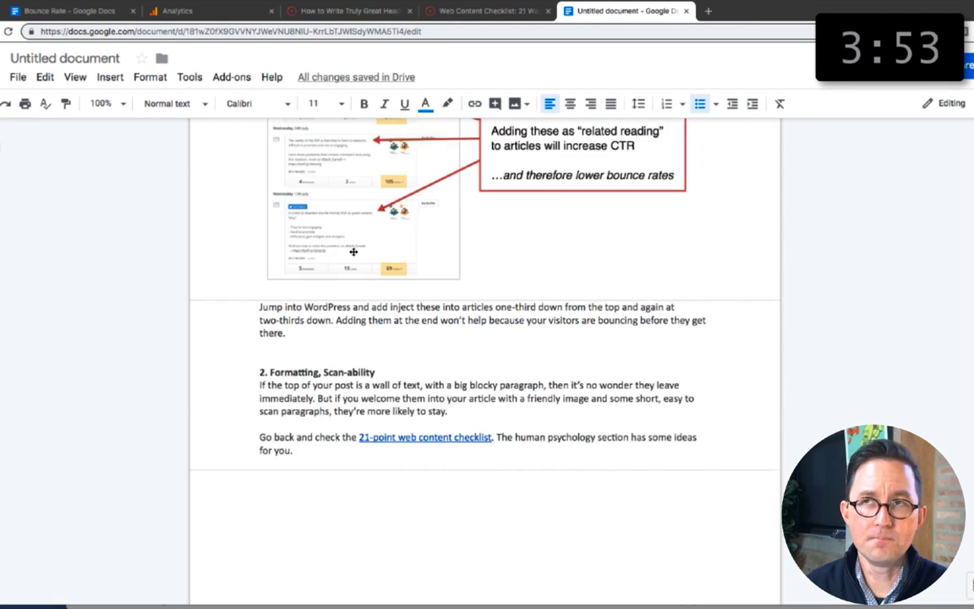
# Step: Show the SEMrush SEO Writing Assistant and get recommendations for the phrases "is bounce rate important" and "what are bounce rates"
pyautogui.click(237, 79)
pyautogui.moveTo(257, 162)
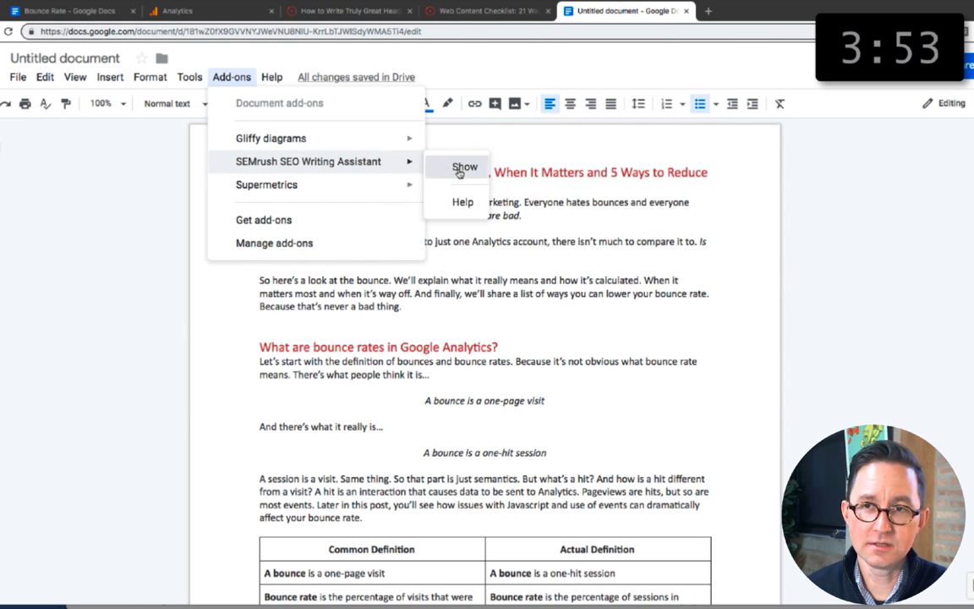
pyautogui.click(460, 171)
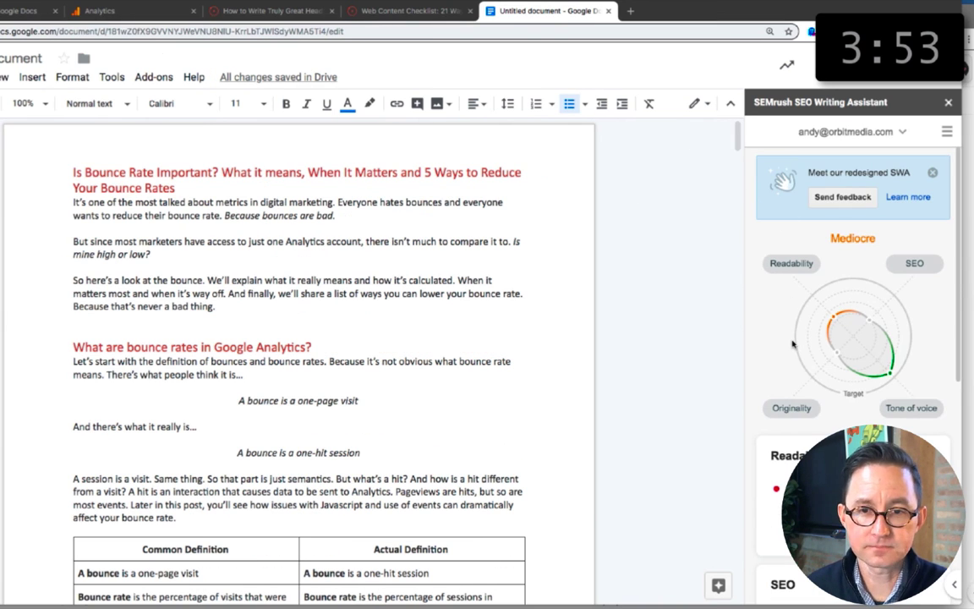
pyautogui.scroll(-3, 791, 393)
pyautogui.click(854, 397)
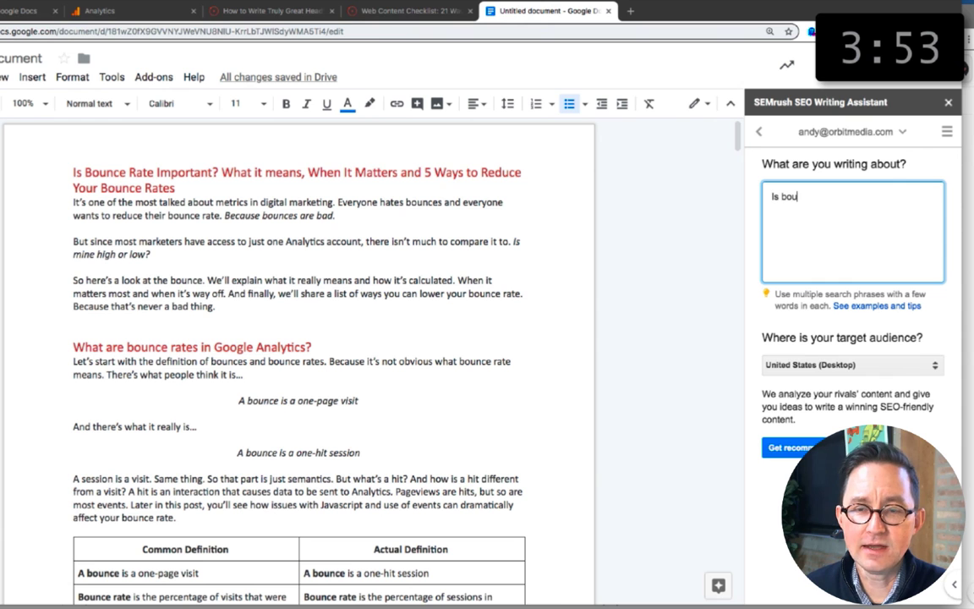
pyautogui.click(21, 10)
pyautogui.scroll(15, 309, 337)
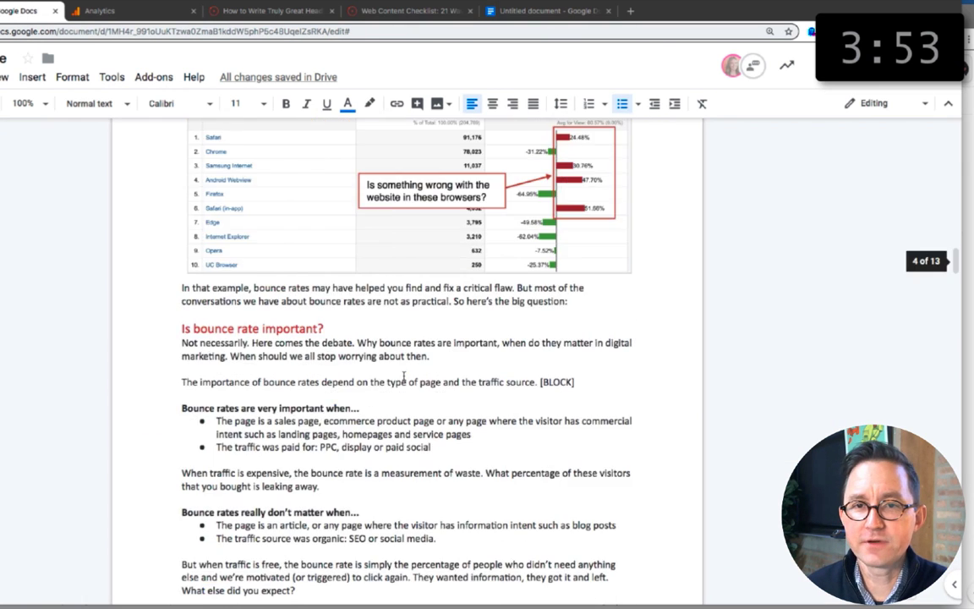
pyautogui.click(561, 15)
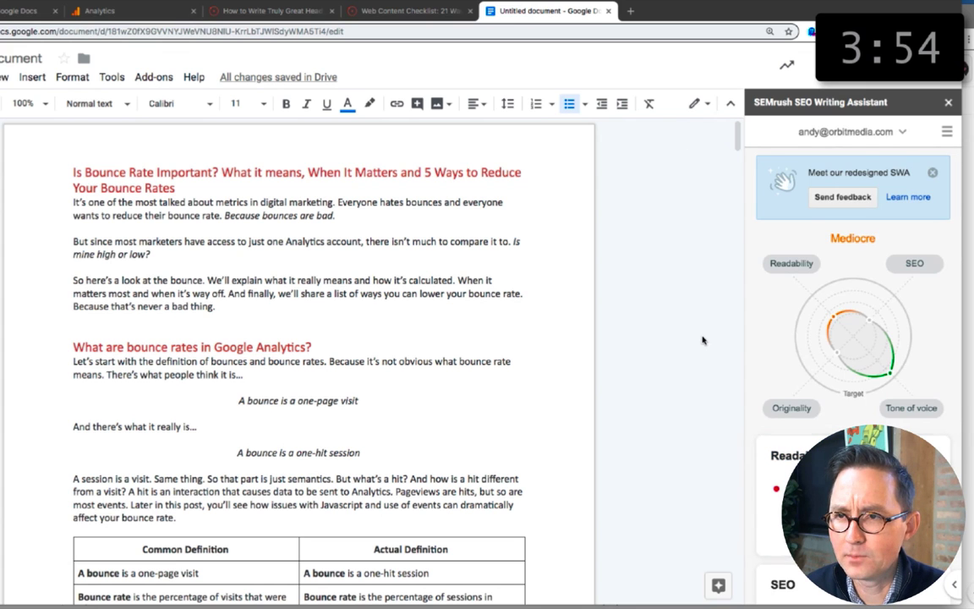
# Step: Review the assistant's readability and tone of voice advice and its list of recommended SEO keywords
pyautogui.scroll(-3, 931, 275)
pyautogui.scroll(2, 931, 276)
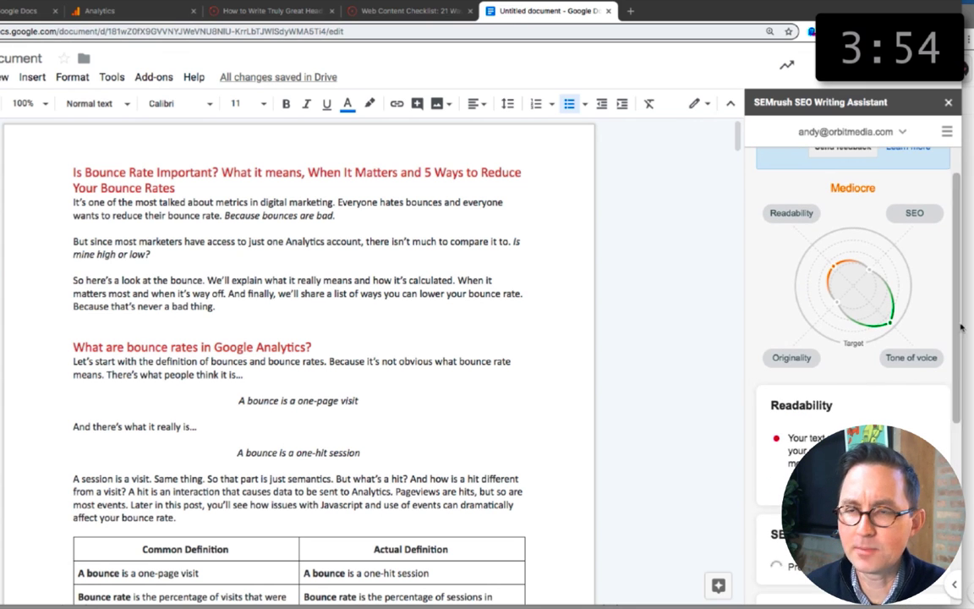
pyautogui.scroll(-1, 931, 276)
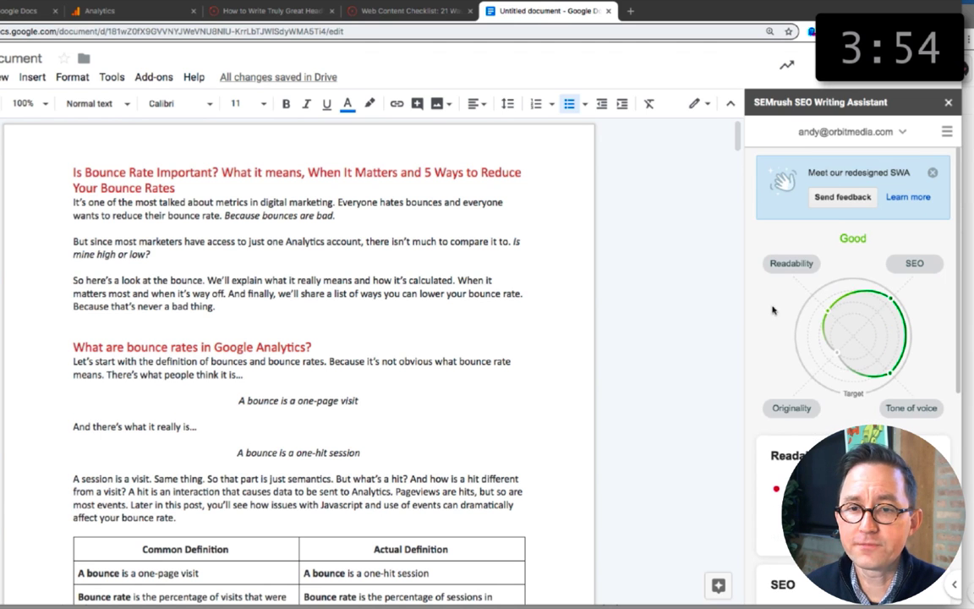
pyautogui.scroll(-5, 771, 310)
pyautogui.click(800, 393)
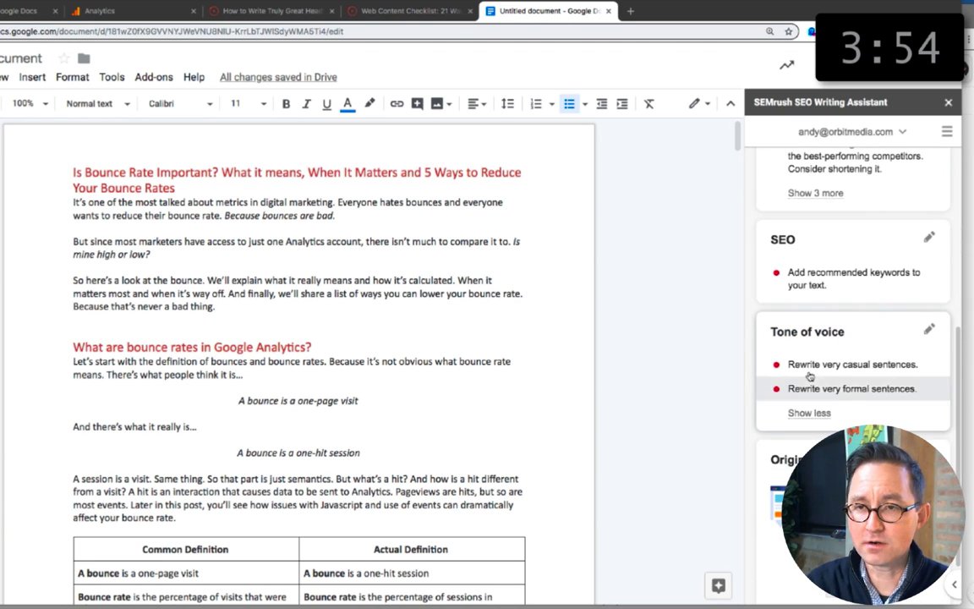
pyautogui.scroll(3, 812, 364)
pyautogui.click(831, 353)
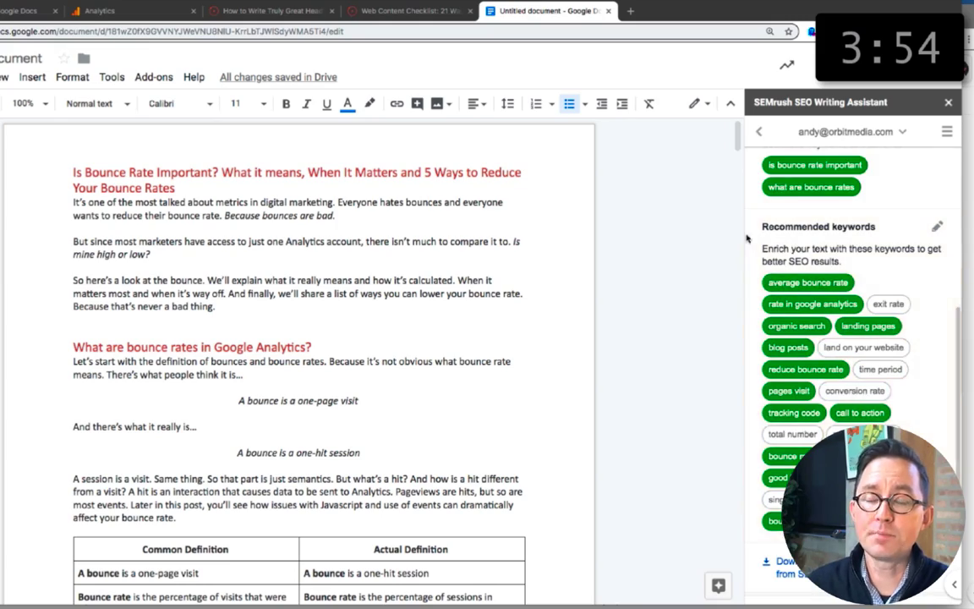
pyautogui.scroll(-4, 484, 319)
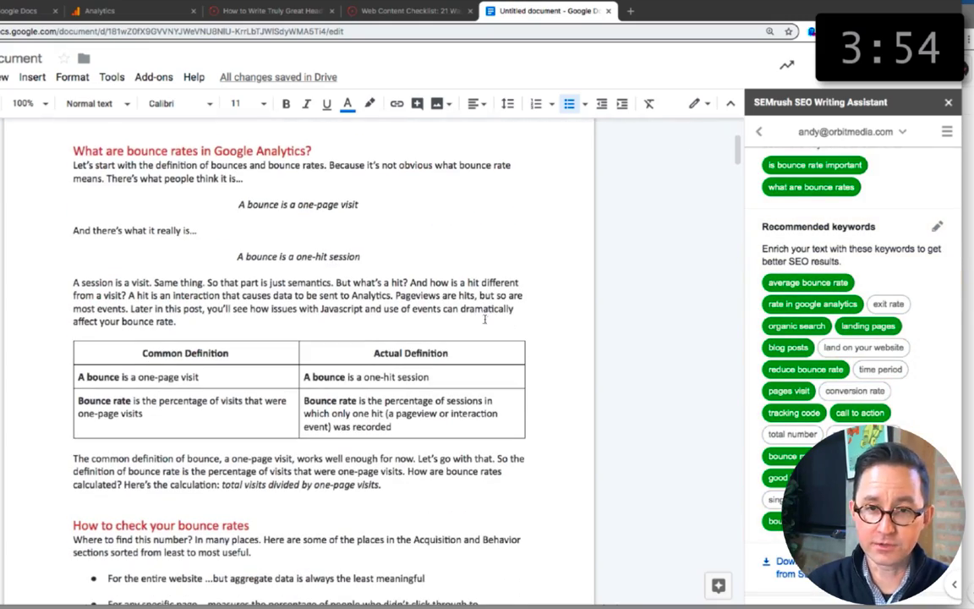
# Step: In the original's adjusted bounce rate section, set the visits to 5 minutes and 5 seconds, adding "a time period" and "on the page and leaves."
pyautogui.click(22, 14)
pyautogui.scroll(-20, 379, 420)
pyautogui.scroll(-7, 380, 421)
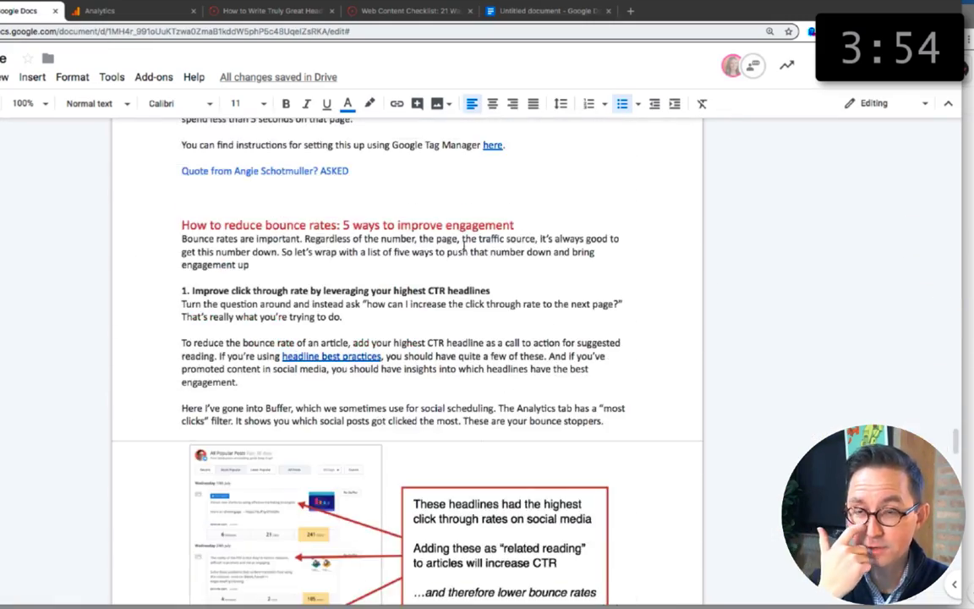
pyautogui.scroll(5, 355, 351)
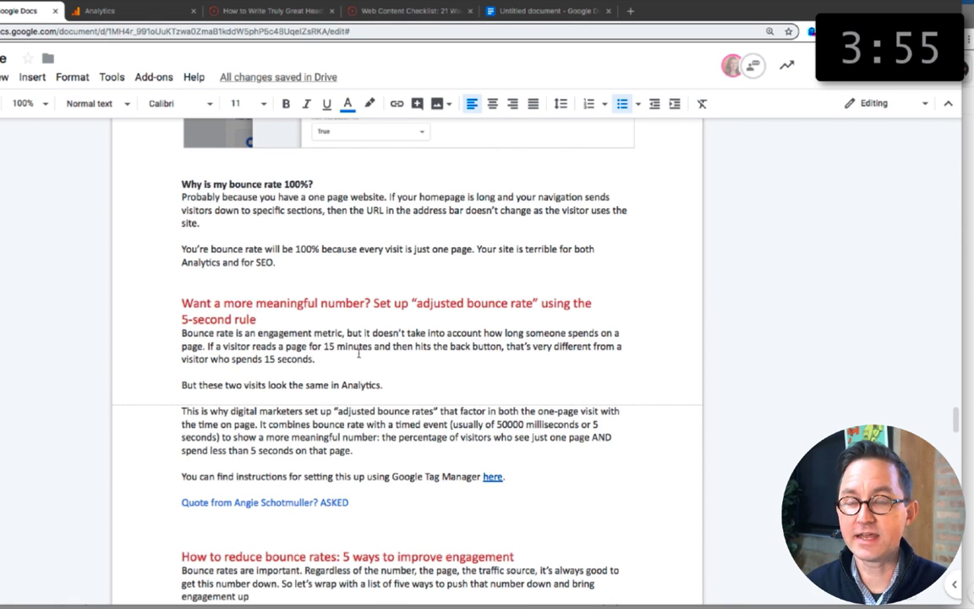
pyautogui.click(329, 347)
pyautogui.press('BackSpace')
pyautogui.click(269, 359)
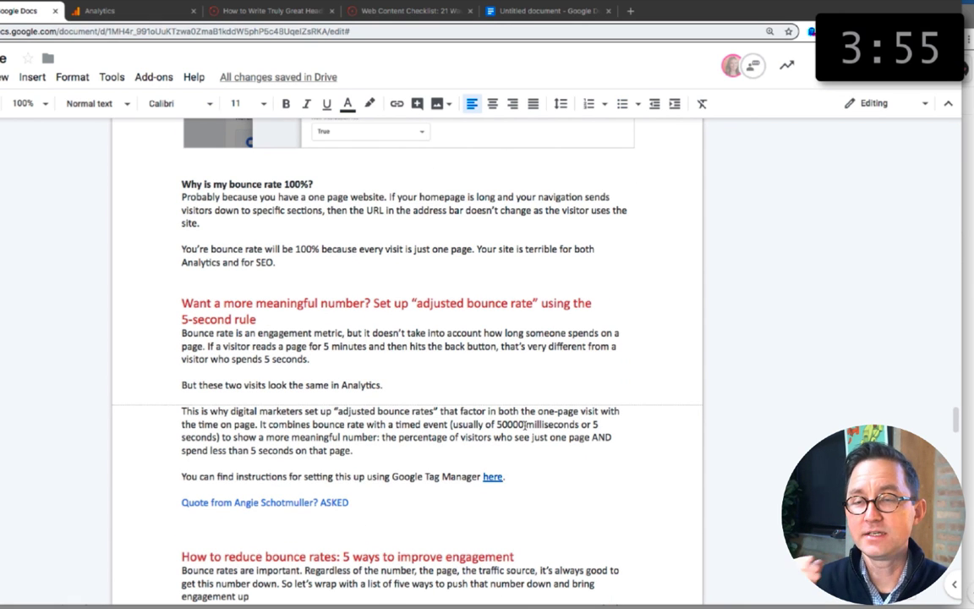
pyautogui.press('BackSpace')
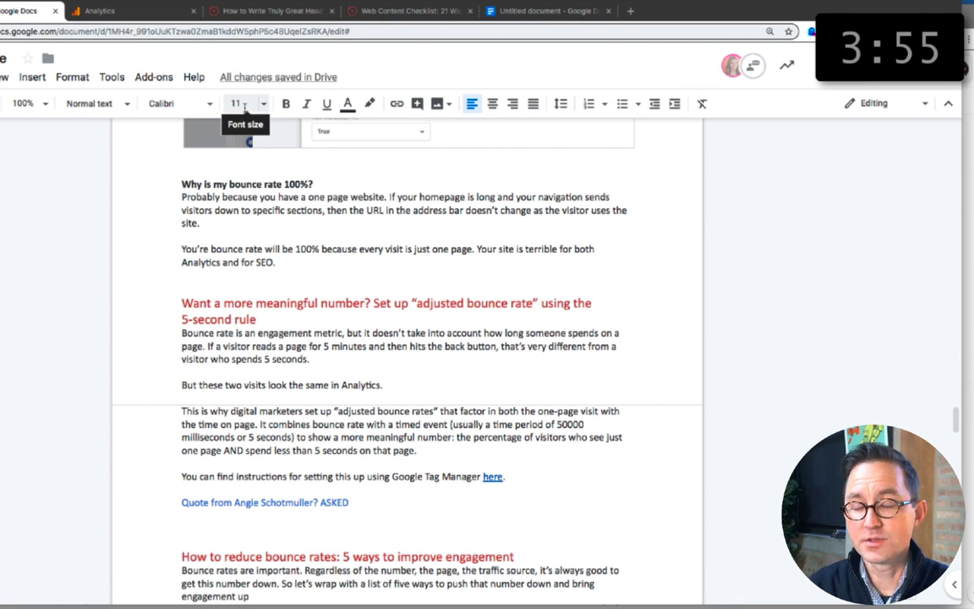
pyautogui.write('on the page and leaves.')
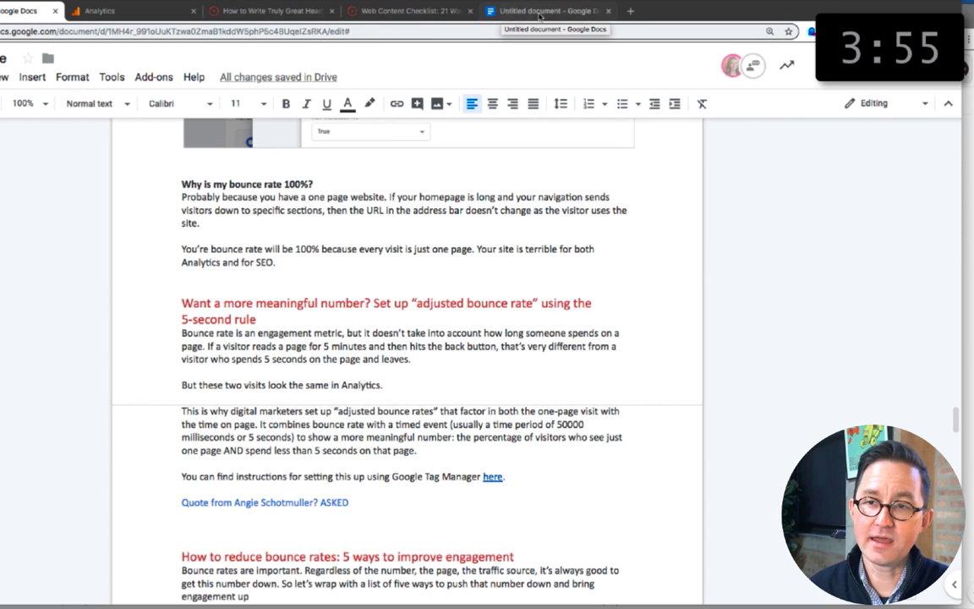
# Step: In the untitled copy, add the sentence "A single page session." after "works well enough for now."
pyautogui.click(542, 12)
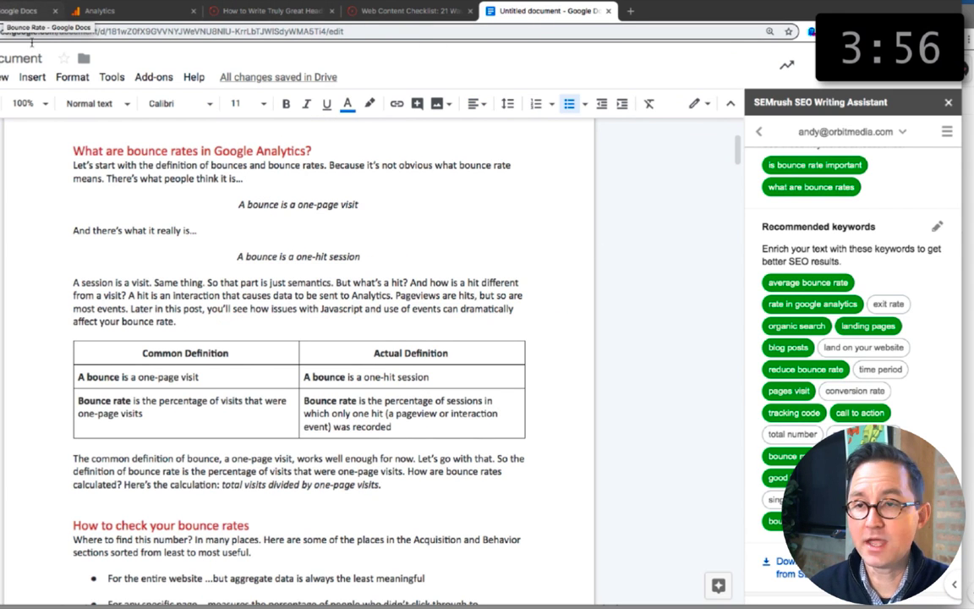
pyautogui.scroll(-4, 257, 304)
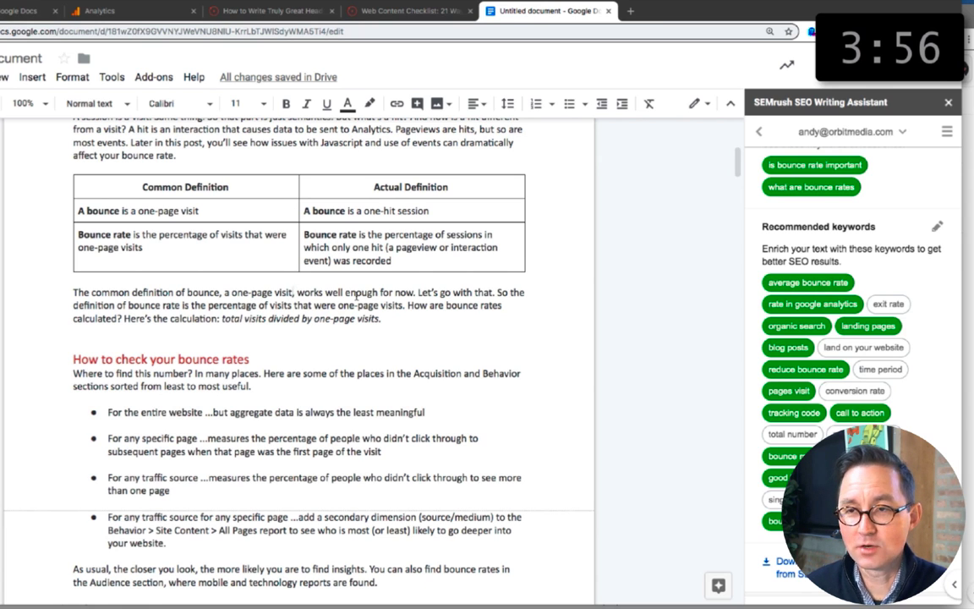
pyautogui.click(413, 291)
pyautogui.write('A single page session.')
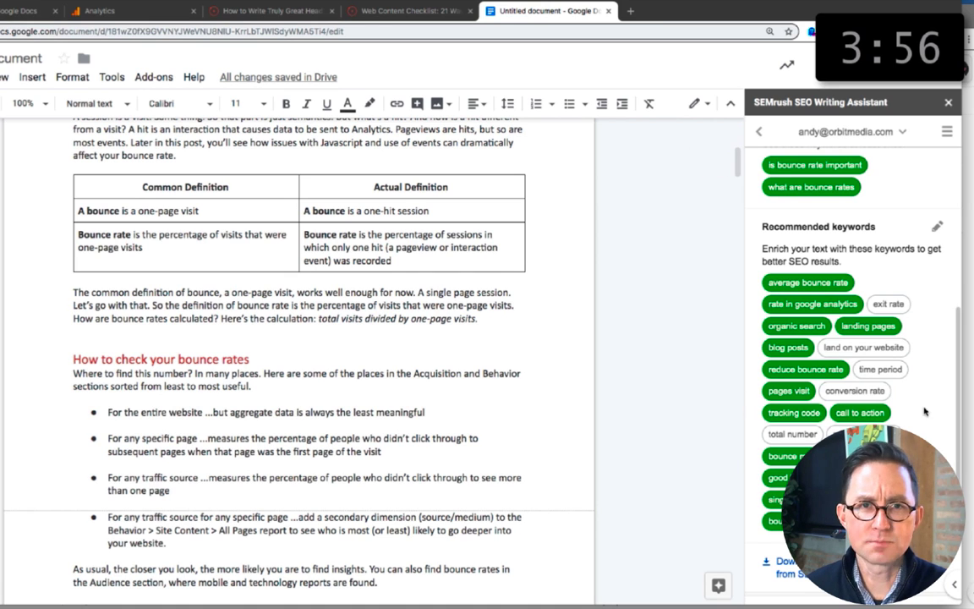
pyautogui.click(340, 319)
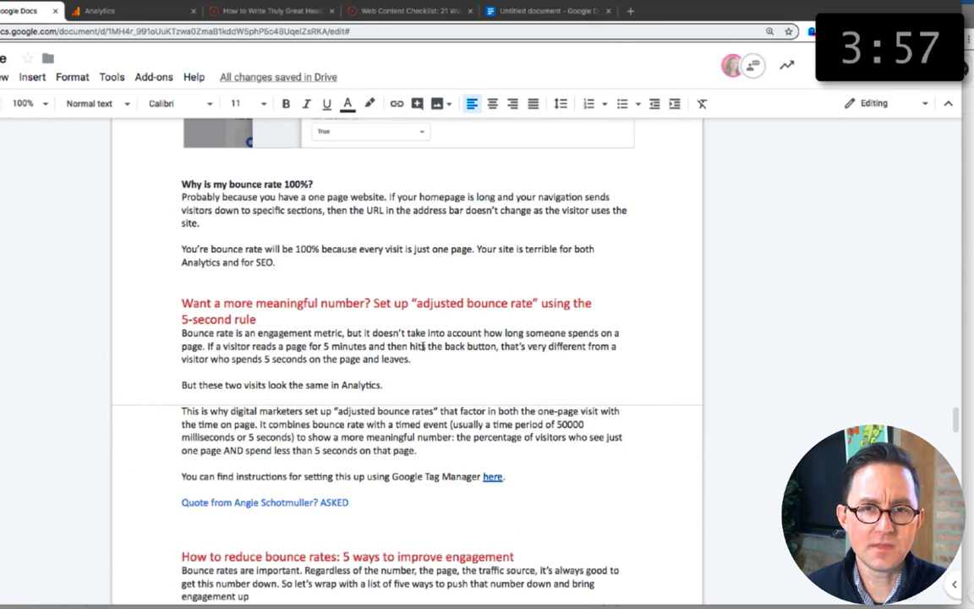
# Step: In the original's definition paragraph, add "A single page session." and make the calculation read "total number of visits."
pyautogui.scroll(15, 422, 347)
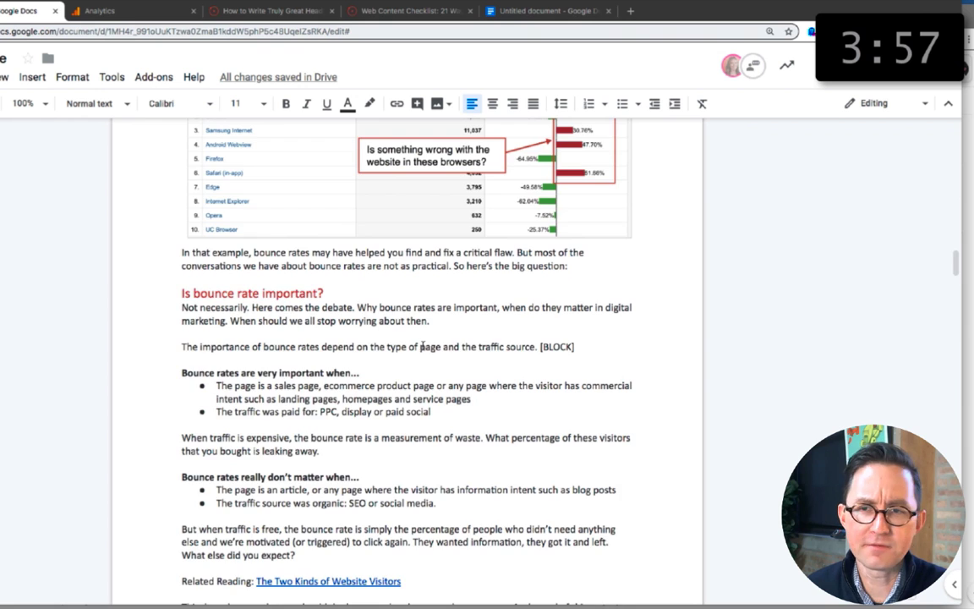
pyautogui.scroll(7, 421, 347)
pyautogui.click(522, 232)
pyautogui.write('A single page session.')
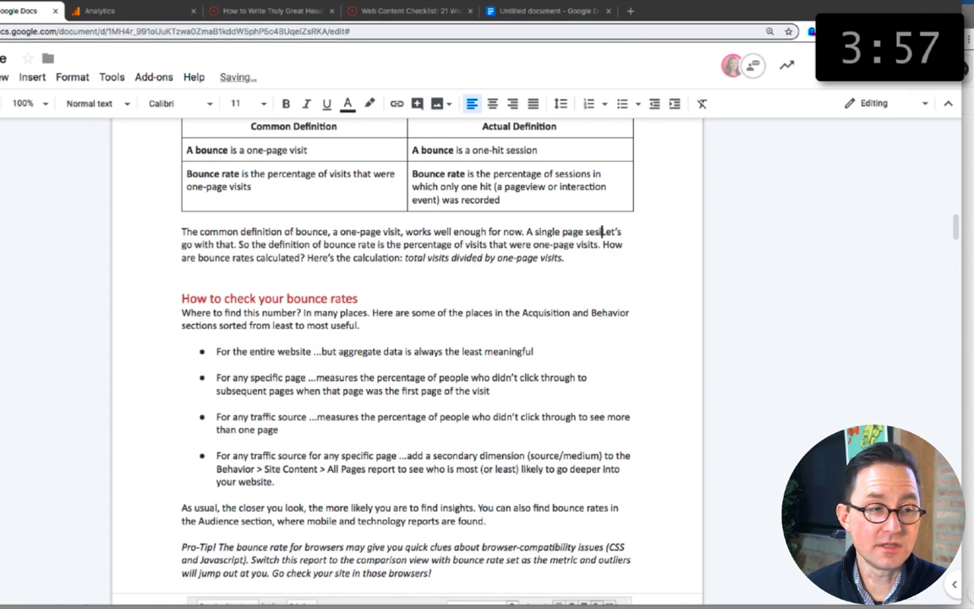
pyautogui.click(449, 257)
pyautogui.scroll(1, 449, 257)
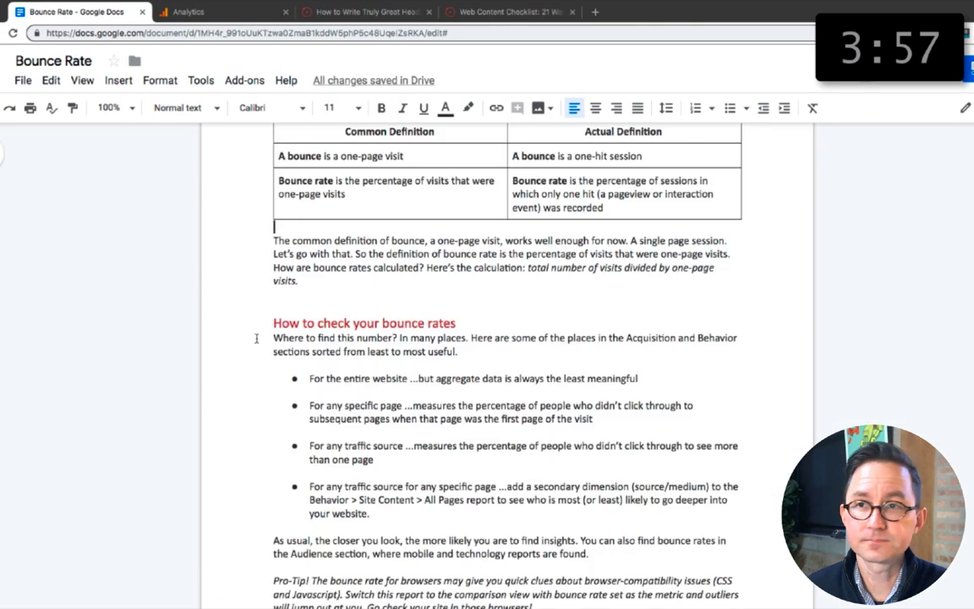
# Step: Delete the unused rows at the end of the keyphrase table in the original document
pyautogui.scroll(15, 406, 298)
pyautogui.moveTo(703, 406); pyautogui.dragTo(382, 359)
pyautogui.rightClick(382, 359)
pyautogui.click(440, 473)
pyautogui.click(534, 497)
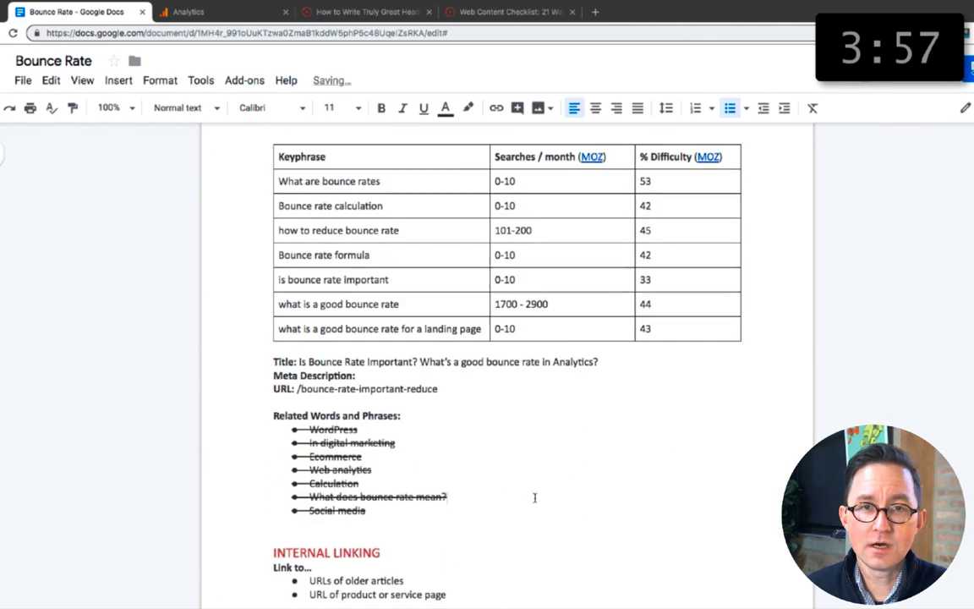
# Step: Search Google in a new browser tab for site:orbitmedia.com "bounce rate"
pyautogui.scroll(-5, 531, 497)
pyautogui.click(596, 11)
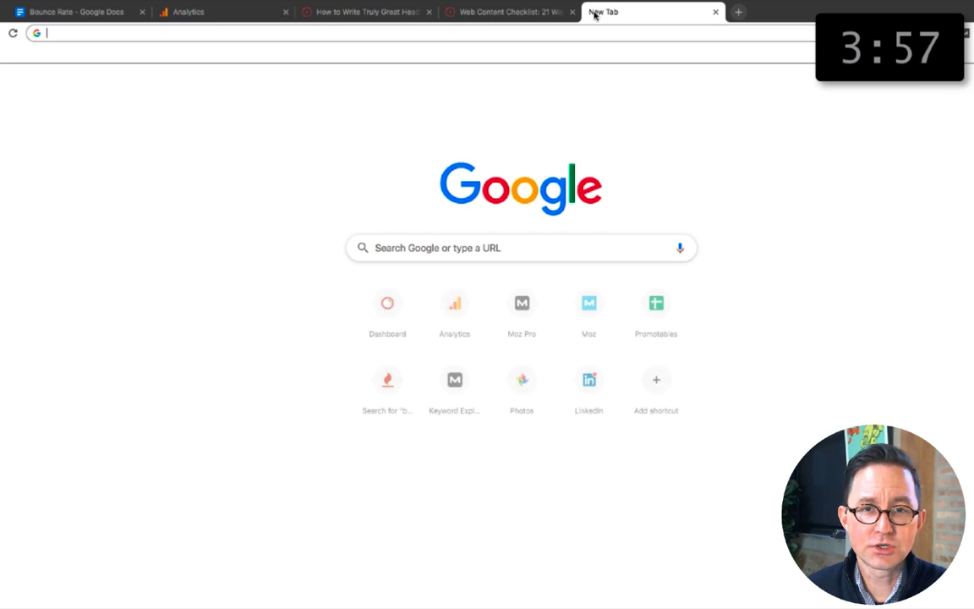
pyautogui.write('site:orbitmedia.com "bounce rate"')
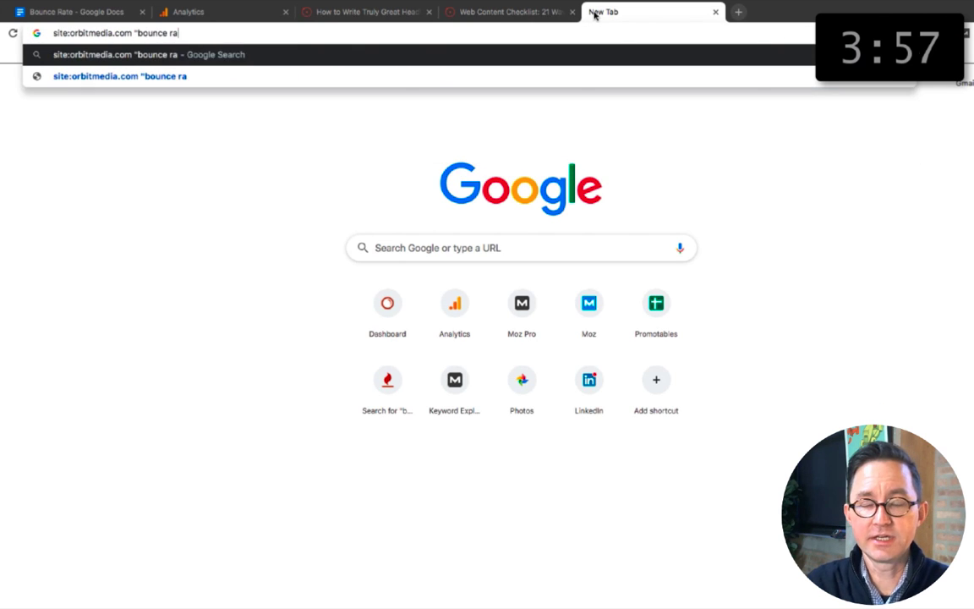
pyautogui.press('Return')
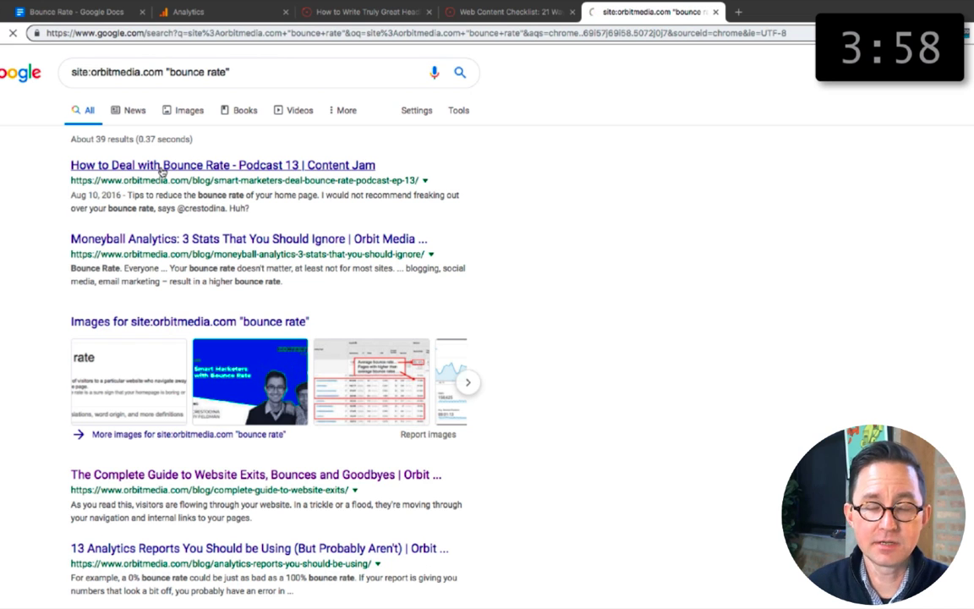
# Step: Add the URLs of the Content Jam bounce rate podcast and the complete guide to website exits under "Link from"
pyautogui.press('super+l')
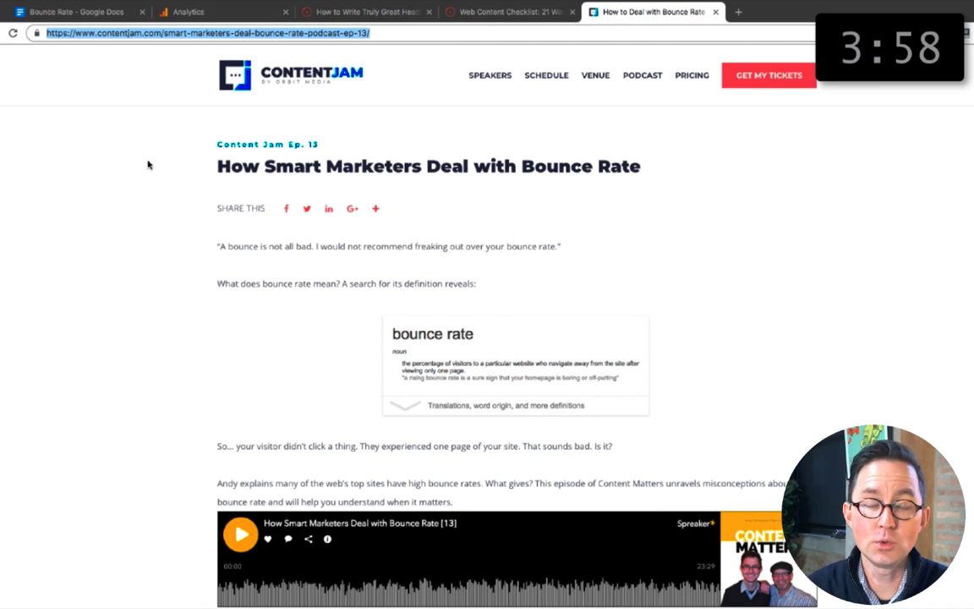
pyautogui.click(288, 32)
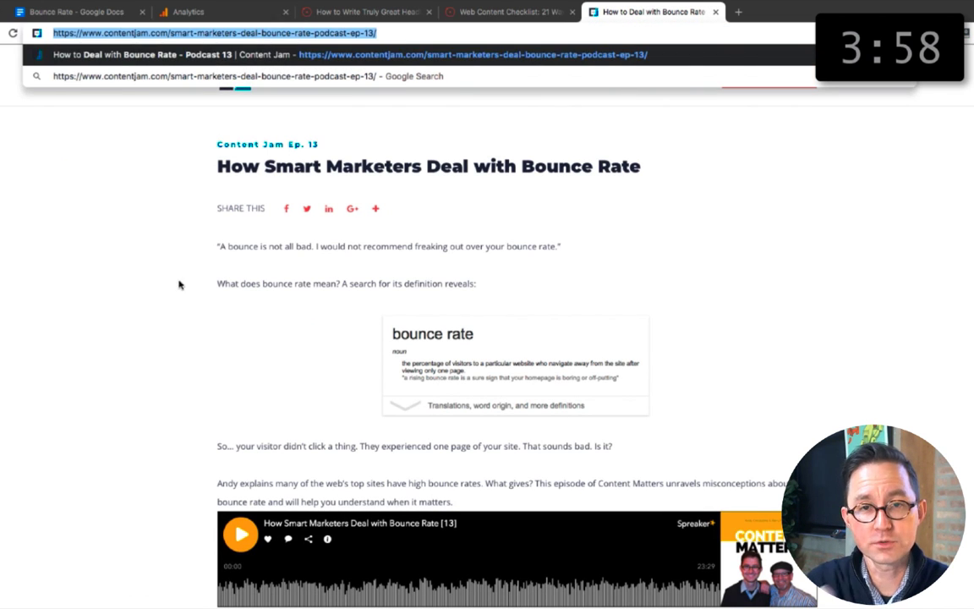
pyautogui.press('super+c')
pyautogui.press('super+1')
pyautogui.moveTo(446, 281); pyautogui.dragTo(309, 281)
pyautogui.press('super+v')
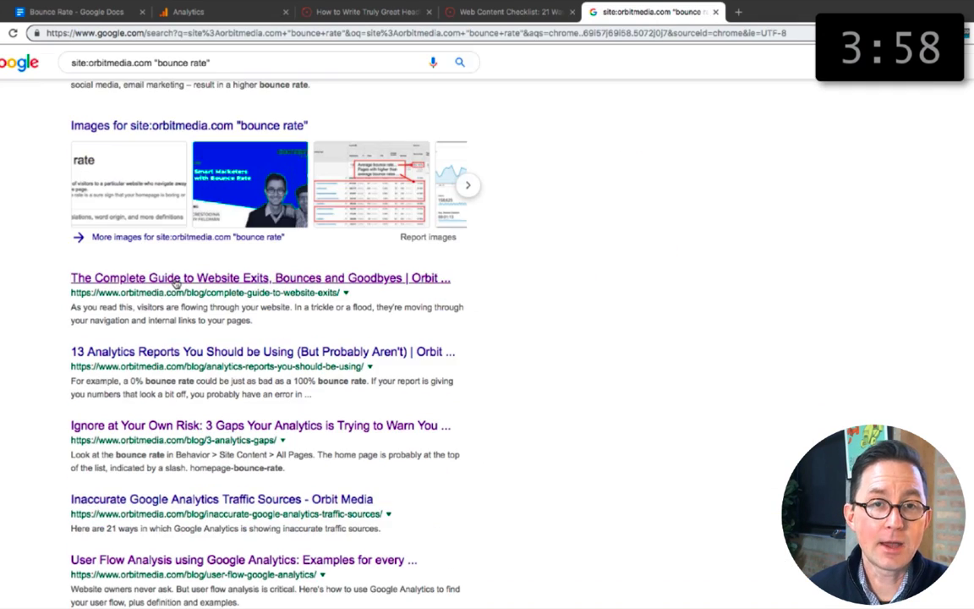
pyautogui.click(174, 283)
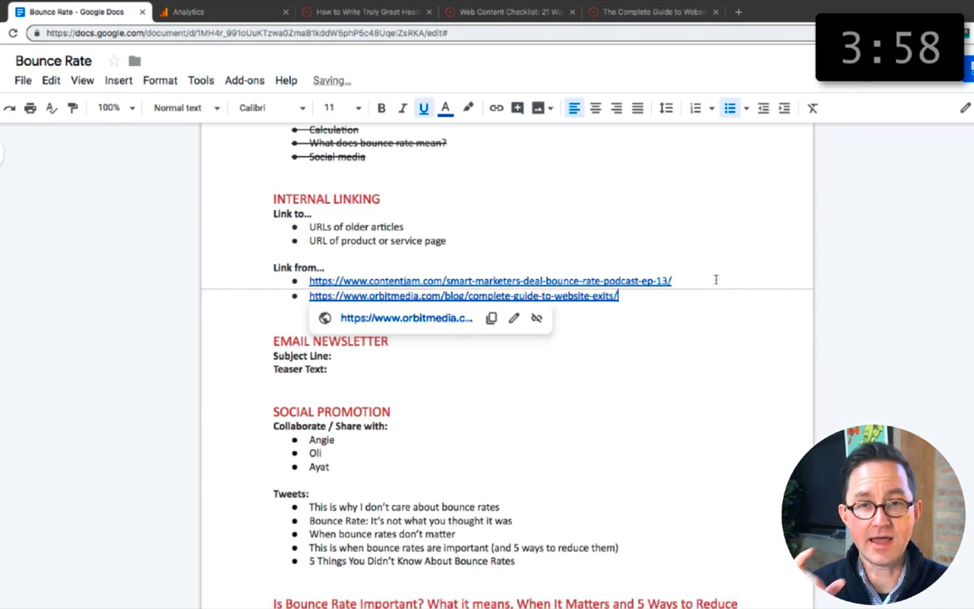
pyautogui.scroll(2, 386, 469)
pyautogui.scroll(-4, 419, 337)
# Step: Reuse the first tweet to set the email newsletter's subject line to "I don't really care about bounce rates. Here's why"
pyautogui.click(372, 215)
pyautogui.moveTo(309, 366); pyautogui.dragTo(500, 366)
pyautogui.press('super+c')
pyautogui.click(336, 215)
pyautogui.press('super+v')
pyautogui.moveTo(334, 215); pyautogui.dragTo(385, 215)
pyautogui.press('BackSpace')
pyautogui.click(364, 215)
pyautogui.write('really')
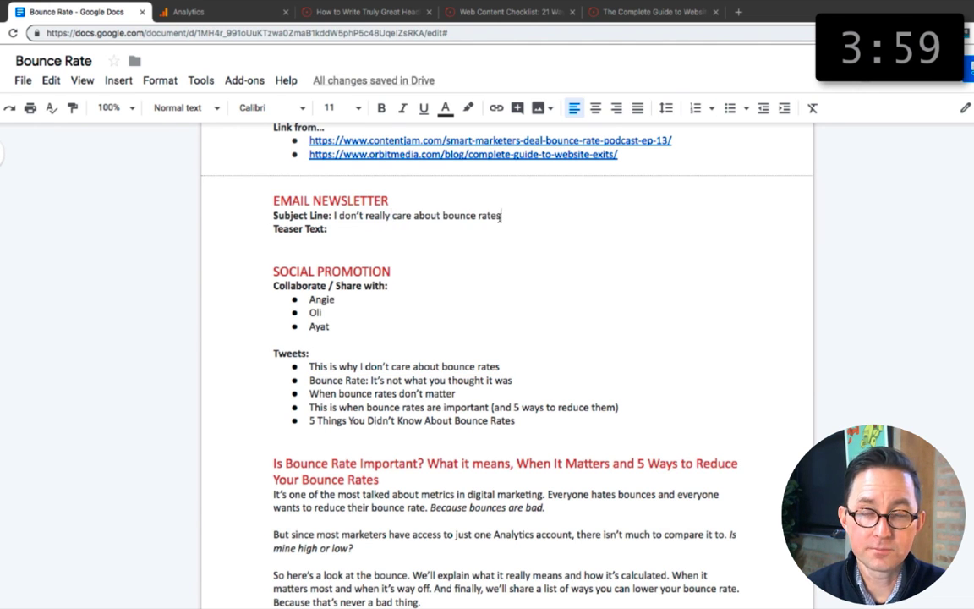
pyautogui.click(500, 218)
pyautogui.write(". Here's why")
# Step: Start the newsletter teaser text with "People talk about it a lot, but a lot of marketers don't know the"
pyautogui.press('Down')
pyautogui.press('Return')
pyautogui.press('Return')
pyautogui.write("It's a widely")
pyautogui.press('super+shift+Left')
pyautogui.write('People talk about it a lot')
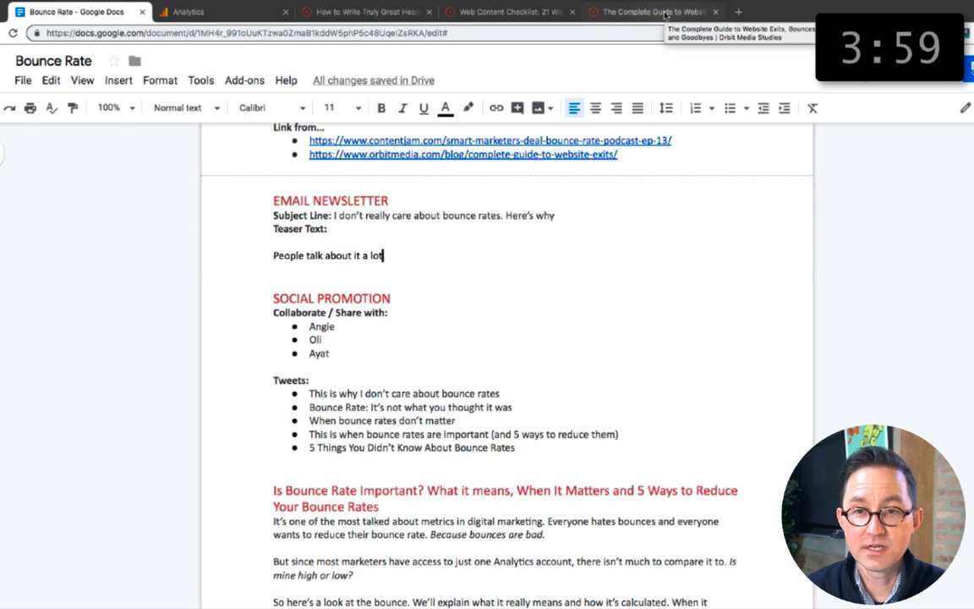
pyautogui.write(",   but a lot of marketers don't kno")
pyautogui.write('w the')
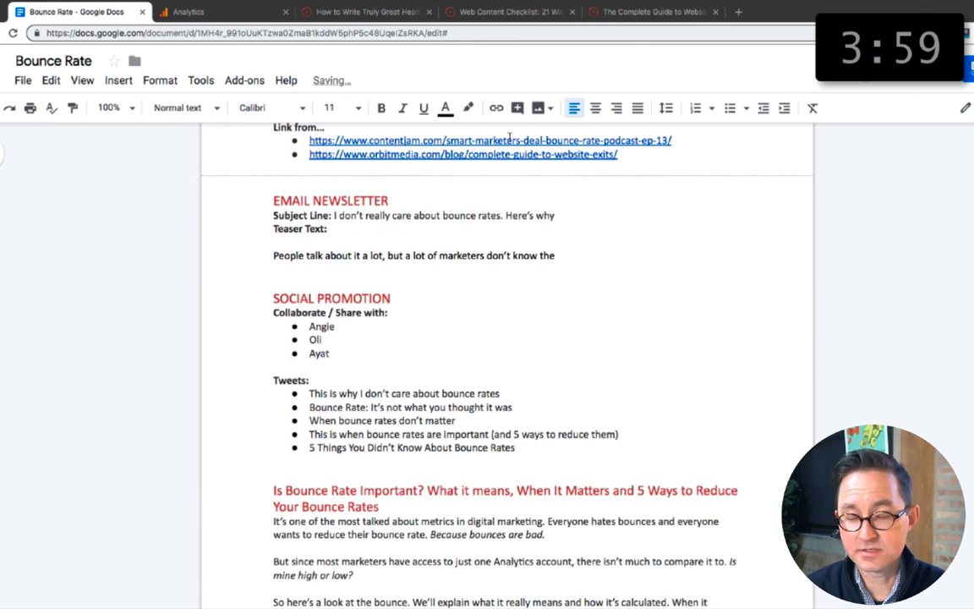
# Step: Split off the "but" clause and add "Everyone wants to get it down. The bounce rate is a widely discussed but often misunderstood"
pyautogui.click(388, 255)
pyautogui.press('Return')
pyautogui.press('Return')
pyautogui.write('Everyone wants to get')
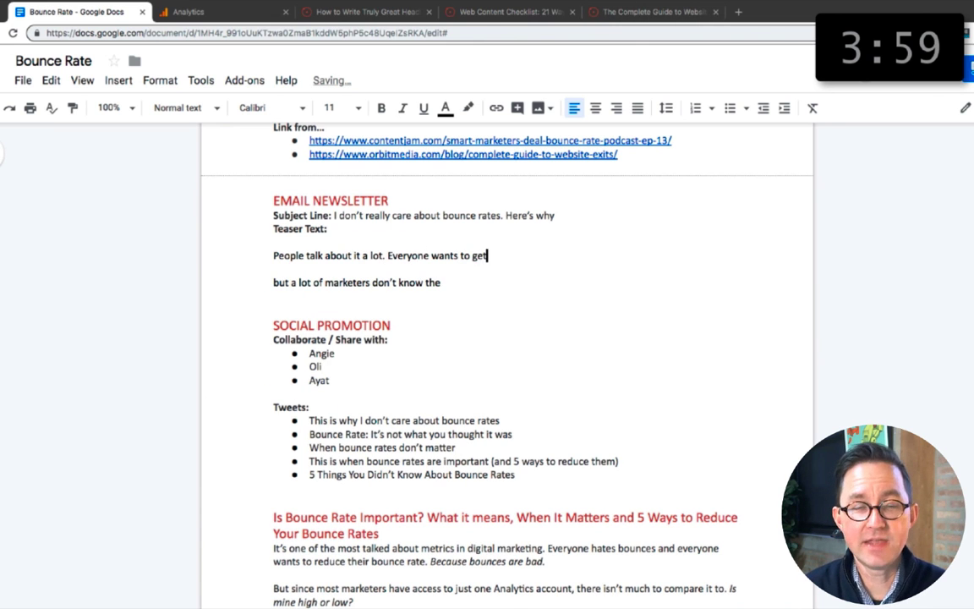
pyautogui.write(' it down. The bounce rate is a')
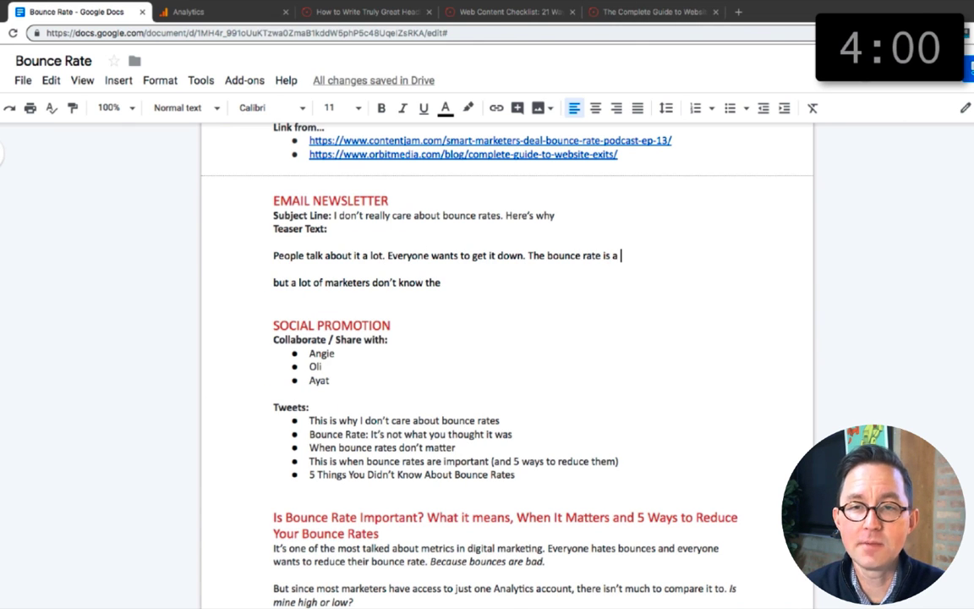
pyautogui.write(' widely discussed but often misunderstood')
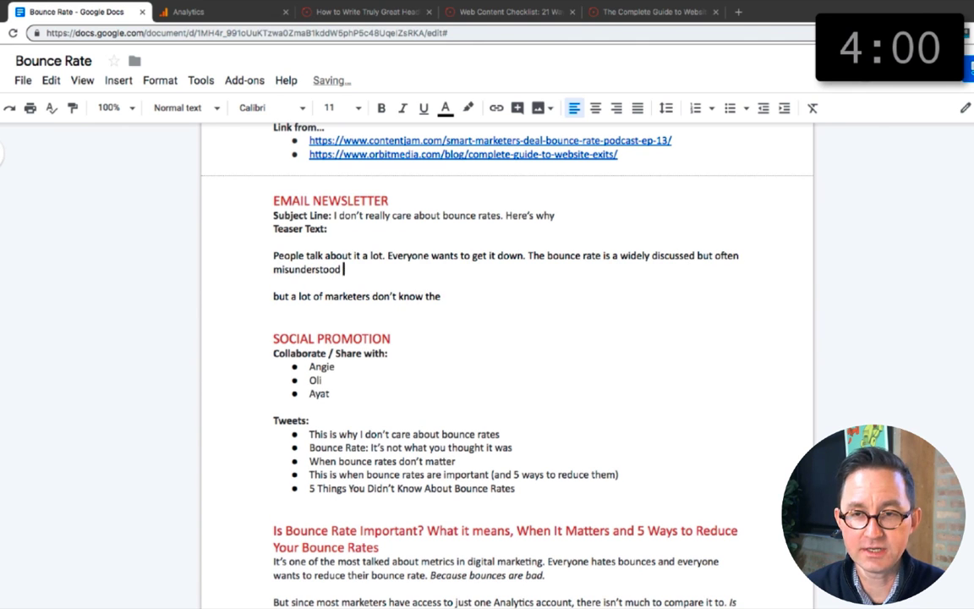
# Step: Continue the teaser with "metric. Sometimes, it really doesn't matter. Other times, it literally measures wasted dollars."
pyautogui.press('BackSpace')
pyautogui.press('BackSpace')
pyautogui.press('BackSpace')
pyautogui.write("really doesn't matter. Other times")
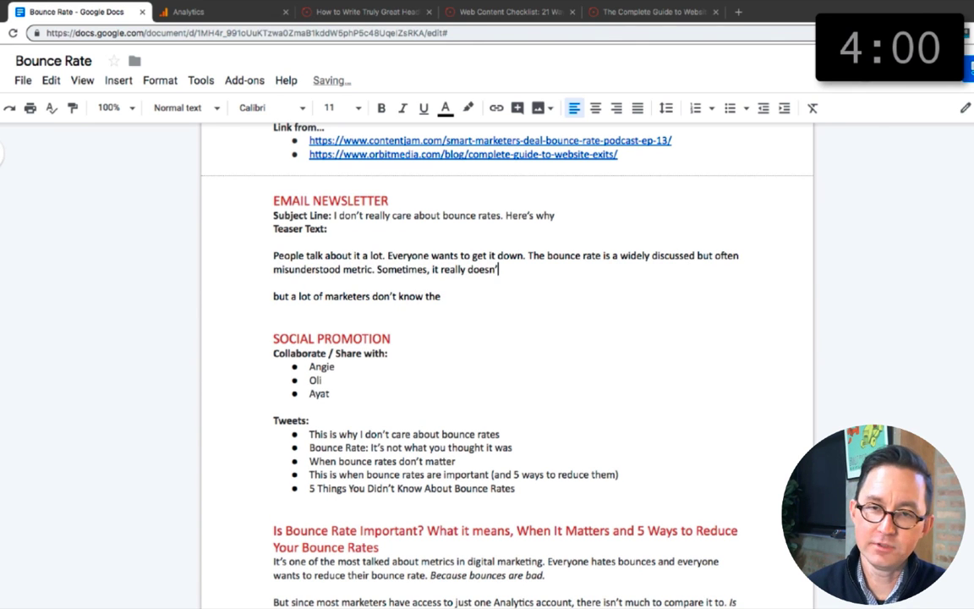
pyautogui.write(", it's the sign of huge prob")
pyautogui.press('BackSpace')
pyautogui.press('BackSpace')
pyautogui.press('BackSpace')
pyautogui.press('BackSpace')
pyautogui.press('BackSpace')
pyautogui.press('BackSpace')
pyautogui.press('BackSpace')
pyautogui.press('BackSpace')
pyautogui.hotkey('ctrl', 'shift', 'Left')
pyautogui.hotkey('ctrl', 'shift', 'Left')
pyautogui.hotkey('ctrl', 'shift', 'Left')
pyautogui.hotkey('ctrl', 'shift', 'Left')
pyautogui.hotkey('ctrl', 'shift', 'Left')
pyautogui.hotkey('ctrl', 'shift', 'Left')
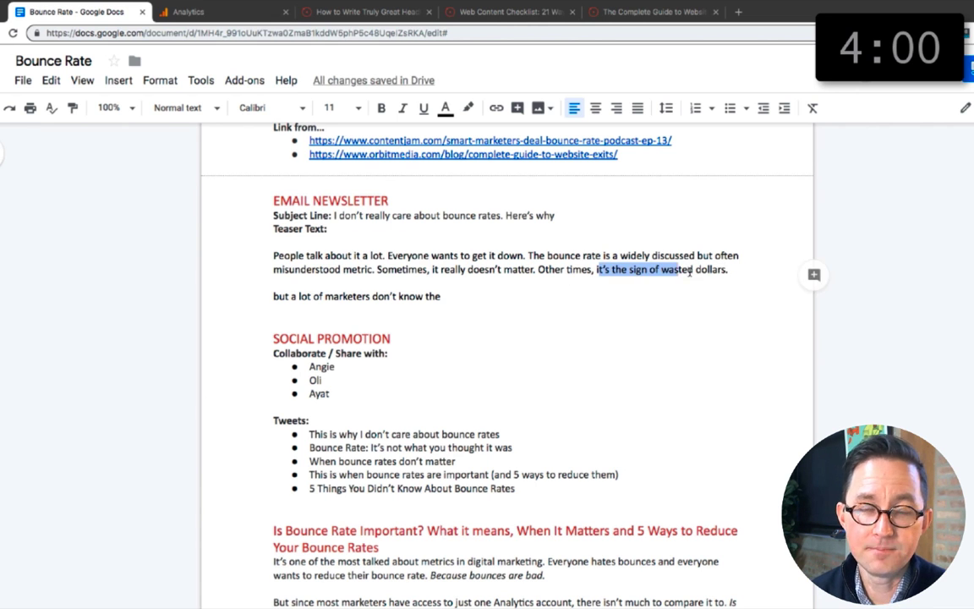
pyautogui.write('it literally measures wasted dollars.')
# Step: Add a teaser line about finally explaining "our take on the most talked about metric in digital", and reword to "often discussed but widely misunderstood"
pyautogui.press('Right')
pyautogui.press('Right')
pyautogui.hotkey('shift', 'Down')
pyautogui.press('Return')
pyautogui.press('Up')
pyautogui.write('We have finally')
pyautogui.press('BackSpace')
pyautogui.press('BackSpace')
pyautogui.press('BackSpace')
pyautogui.press('BackSpace')
pyautogui.press('BackSpace')
pyautogui.press('BackSpace')
pyautogui.press('BackSpace')
pyautogui.press('BackSpace')
pyautogui.press('BackSpace')
pyautogui.press('BackSpace')
pyautogui.press('BackSpace')
pyautogui.press('BackSpace')
pyautogui.press('BackSpace')
pyautogui.press('BackSpace')
pyautogui.press('BackSpace')
pyautogui.write('e are finally explaining our take on the most talked about mea')
pyautogui.press('BackSpace')
pyautogui.write('tric in digital: the bounce rate.')
pyautogui.scroll(-1, 339, 254)
pyautogui.write('n oftenwidely')
# Step: Reword the definition text to "well enough for the basics", "Let's go with that for now." and "So how are bounce rates calculated?"
pyautogui.scroll(-10, 435, 258)
pyautogui.write("So hLater we'")
pyautogui.press('BackSpace')
pyautogui.press('BackSpace')
pyautogui.press('BackSpace')
pyautogui.press('BackSpace')
pyautogui.press('BackSpace')
pyautogui.press('BackSpace')
pyautogui.press('BackSpace')
pyautogui.press('BackSpace')
pyautogui.press('BackSpace')
pyautogui.press('BackSpace')
pyautogui.press('BackSpace')
pyautogui.write('for now.the basics')
pyautogui.scroll(-4, 473, 342)
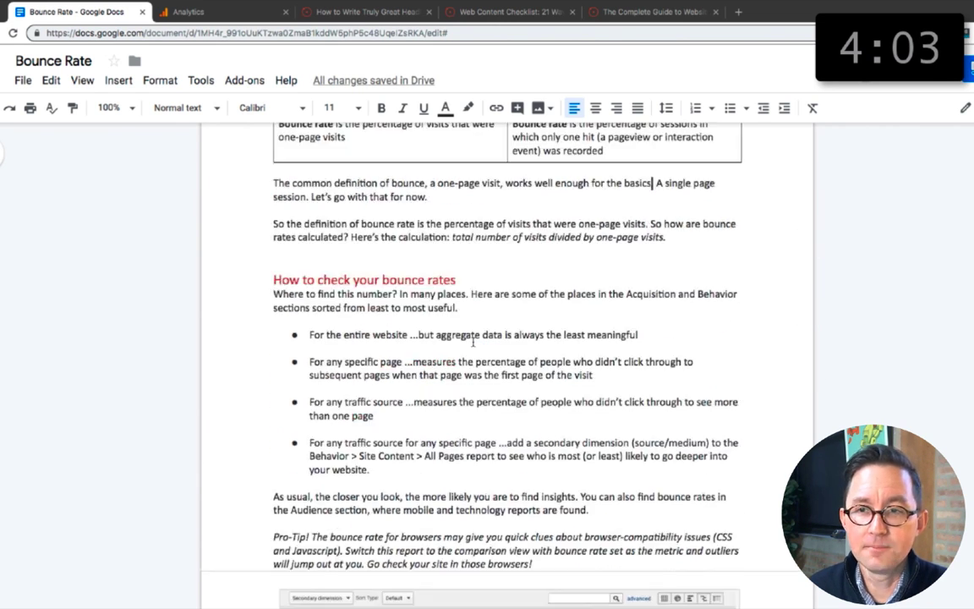
# Step: Insert "It's easy to find. It's everywhere." in the section on checking bounce rates and change a punctuation mark to a colon
pyautogui.hotkey('ctrl', 'v')
pyautogui.write("It's easy to find. It's everywhere.")
pyautogui.scroll(10, 453, 263)
pyautogui.click(454, 283)
pyautogui.click(451, 315)
pyautogui.press('BackSpace')
pyautogui.write(':')
# Step: In the article's introduction, change the wording to "Because bounces are bad, right?" and "the famous bounce"
pyautogui.scroll(7, 509, 430)
pyautogui.click(549, 285)
pyautogui.write(', right?')
pyautogui.click(372, 331)
pyautogui.write('famous')
pyautogui.scroll(-15, 611, 393)
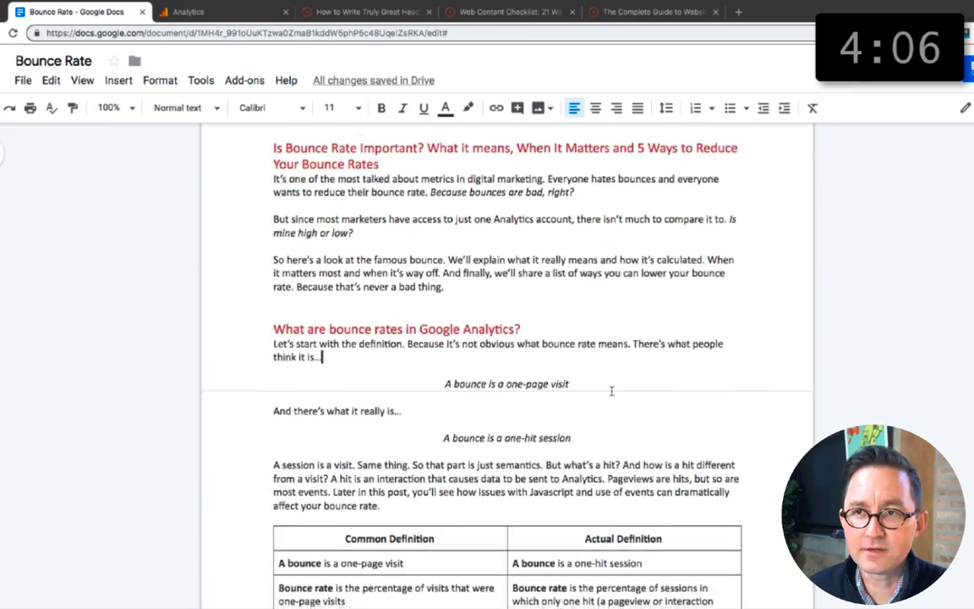
# Step: End the note about media companies with "Native advertisers are masters of increasing bounce rates."
pyautogui.scroll(1, 587, 289)
pyautogui.click(335, 186)
pyautogui.write('Native advertisers are masters of increasing bounce rates.')
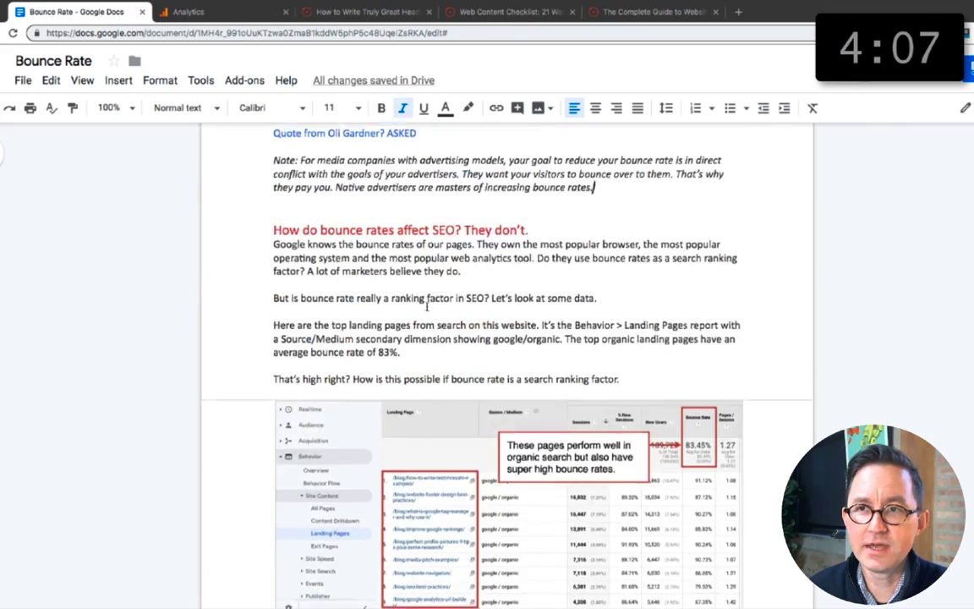
# Step: In the SEO section, add a comma to "That's high, right?" and insert the words "High rankings with high"
pyautogui.scroll(-3, 428, 300)
pyautogui.write(',')
pyautogui.click(400, 171)
pyautogui.write('High rankings with high')
pyautogui.scroll(-3, 548, 317)
pyautogui.scroll(-15, 549, 317)
pyautogui.moveTo(679, 427); pyautogui.dragTo(669, 428)
pyautogui.scroll(-20, 441, 441)
# Step: Turn the teaser's closing line into an underlined call to action that starts with "Here is" and ends with ">>"
pyautogui.moveTo(273, 346); pyautogui.dragTo(377, 347)
pyautogui.write('Here is >>')
pyautogui.hotkey('ctrl', 'u')
# Step: Add "We'll show the differences in a little chart. We've also outlined 5 ways to reduce your bounce rate." with the second sentence bold
pyautogui.click(344, 320)
pyautogui.press('Return')
pyautogui.press('Return')
pyautogui.write("We'll show the differences in a little chart. We've also outlined 5 ways to reduce your bounce rate.")
pyautogui.moveTo(463, 347); pyautogui.dragTo(711, 348)
pyautogui.hotkey('ctrl', 'b')
pyautogui.click(379, 405)
# Step: Make room below the Meta Description label and copy the first paragraph of the newsletter teaser into it
pyautogui.scroll(5, 381, 376)
pyautogui.click(380, 345)
pyautogui.press('Return')
pyautogui.press('Return')
pyautogui.press('Up')
pyautogui.scroll(-2, 423, 526)
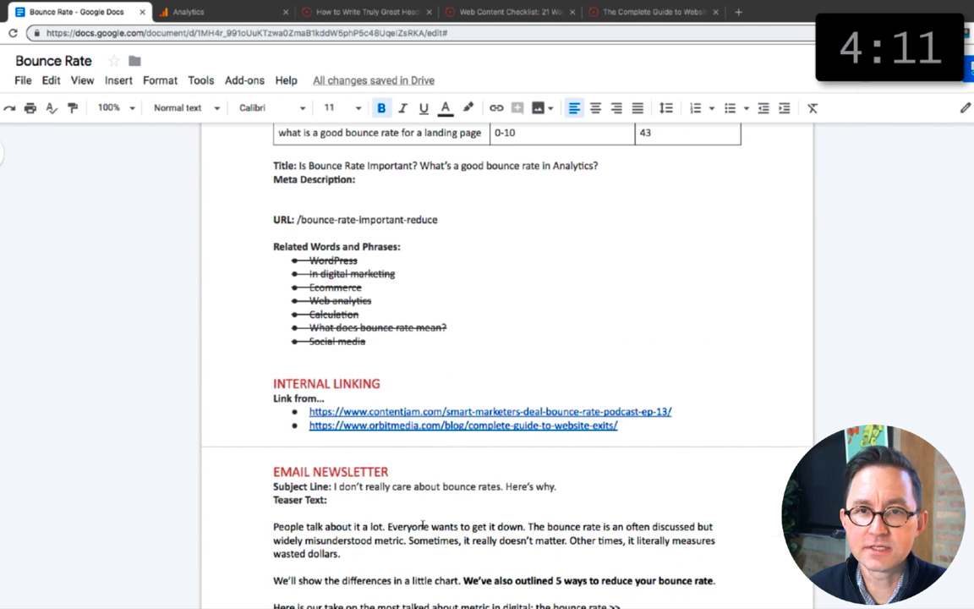
pyautogui.moveTo(274, 526); pyautogui.dragTo(362, 554)
pyautogui.press('super+c')
pyautogui.scroll(1, 363, 549)
pyautogui.click(330, 289)
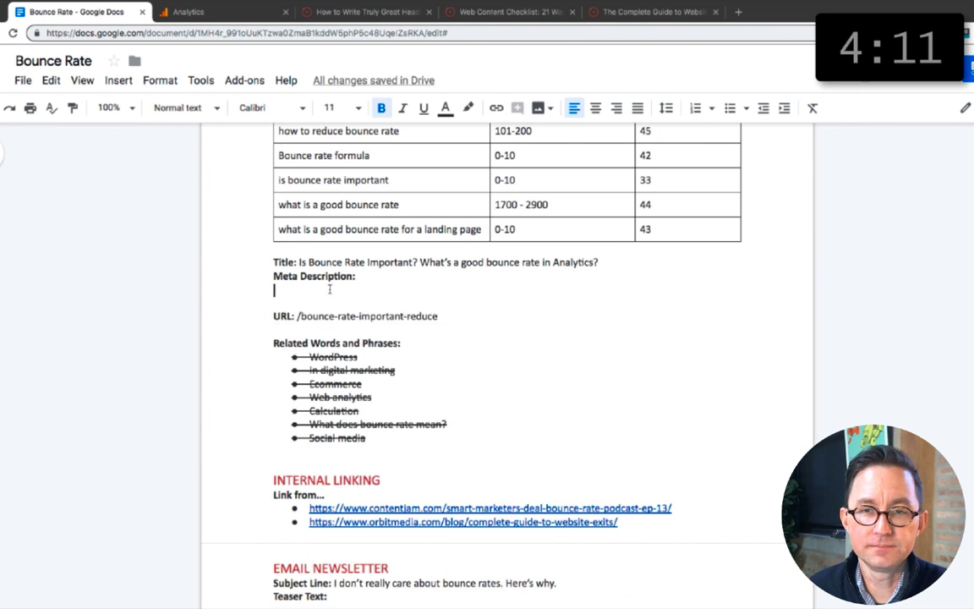
pyautogui.press('super+v')
# Step: Shorten the meta description by removing its first two sentences and excess words, and add "in Analytics"
pyautogui.moveTo(528, 289); pyautogui.dragTo(274, 289)
pyautogui.press('BackSpace')
pyautogui.doubleClick(475, 289)
pyautogui.press('BackSpace')
pyautogui.click(563, 289)
pyautogui.write('in Analytics')
pyautogui.tripleClick(571, 302)
pyautogui.doubleClick(691, 289)
pyautogui.press('BackSpace')
# Step: Share the document with a colleague, with a note saying it is ready for show time and contributor quotes may come in
pyautogui.scroll(-5, 341, 416)
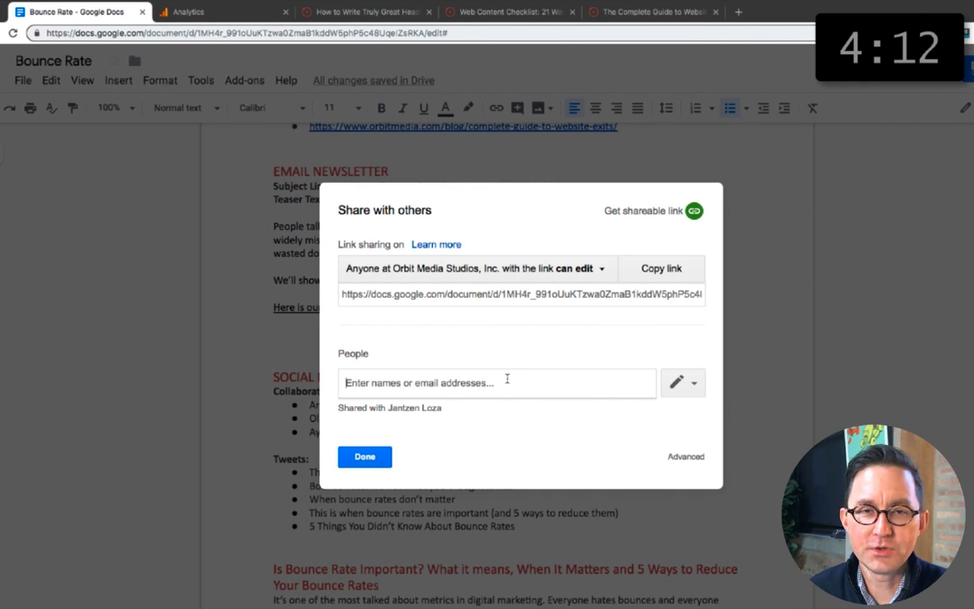
pyautogui.write('I tn')
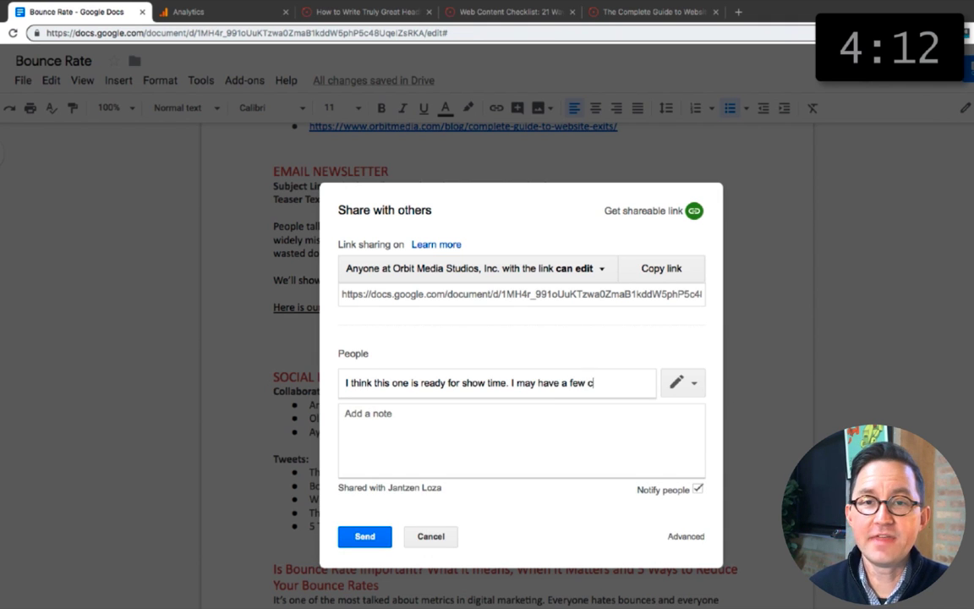
pyautogui.write('or quote')
pyautogui.hotkey('ctrl', 'a')
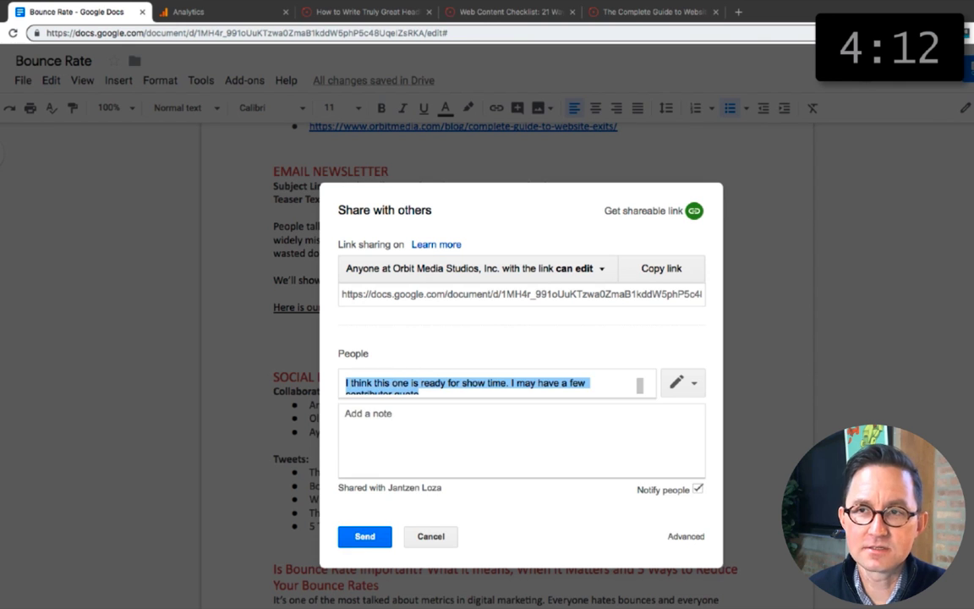
pyautogui.press('BackSpace')
pyautogui.write('amanda')
pyautogui.click(433, 400)
pyautogui.click(529, 426)
pyautogui.press('super+v')
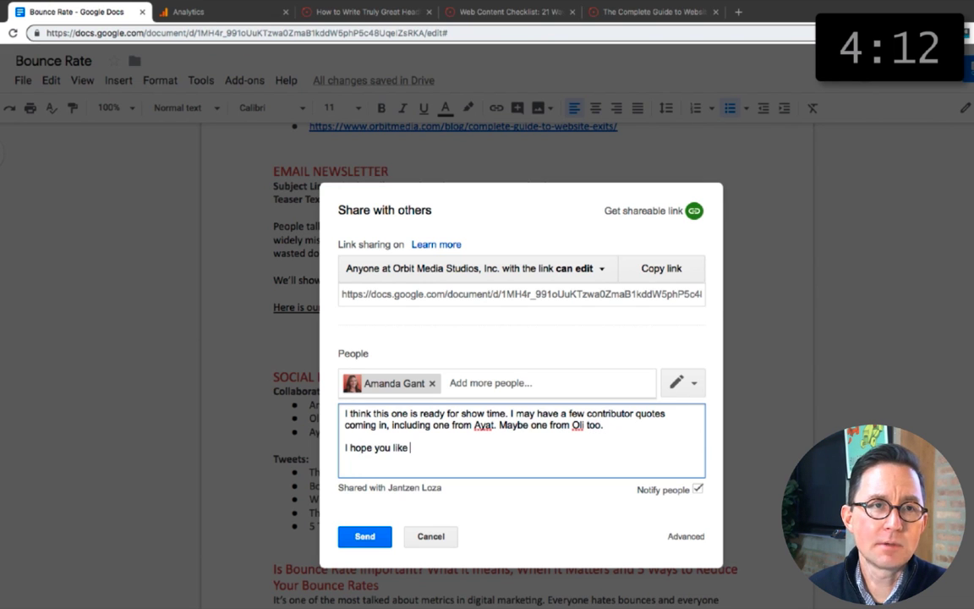
pyautogui.click(365, 536)
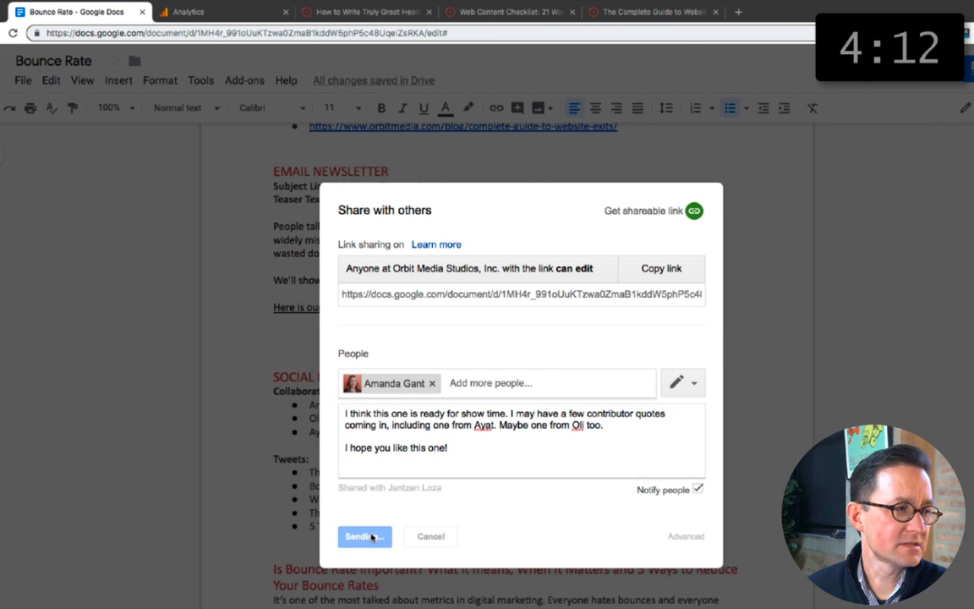
pyautogui.click(667, 9)
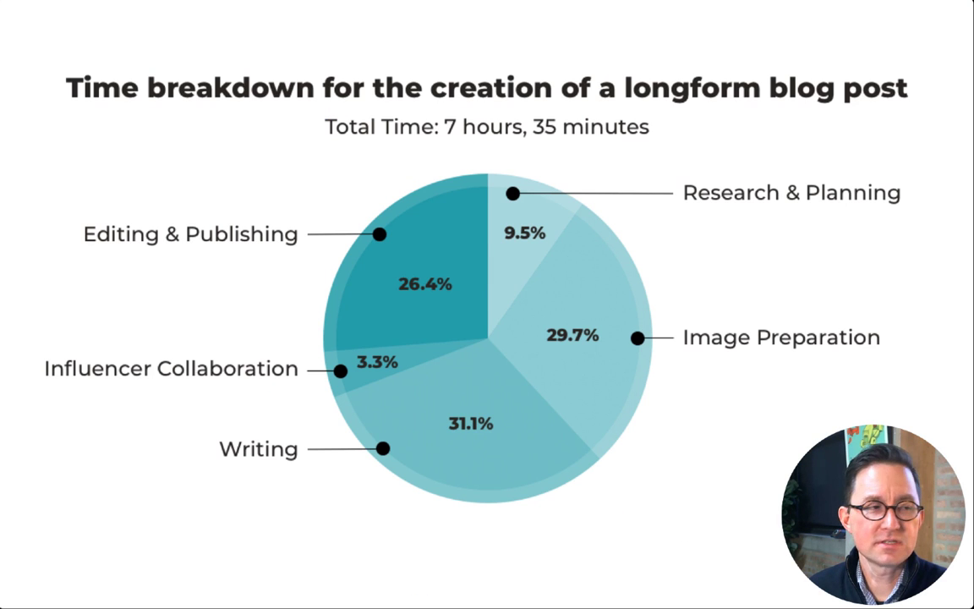